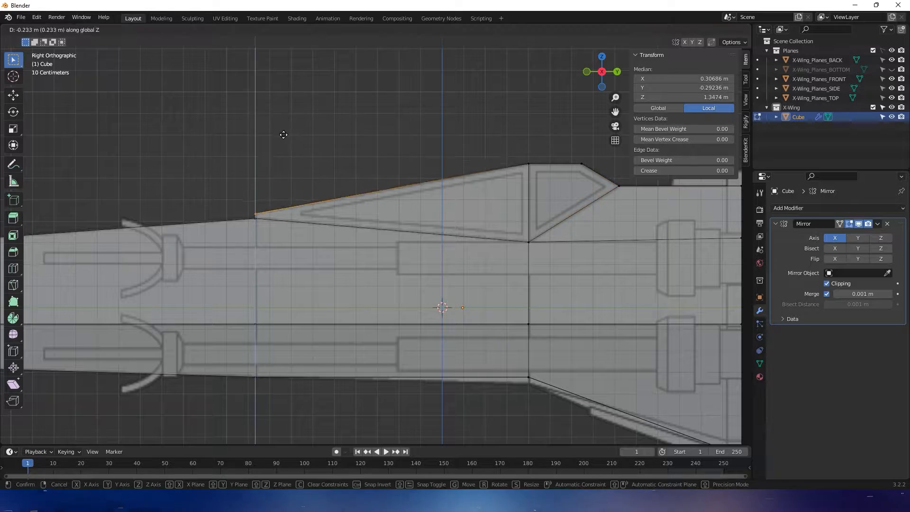
pyautogui.click(194, 230)
pyautogui.moveTo(265, 236); pyautogui.dragTo(341, 266, button='middle')
pyautogui.press('KP_1')
pyautogui.hotkey('alt', 'z')
pyautogui.click(891, 60)
pyautogui.moveTo(398, 143); pyautogui.dragTo(436, 204, button='middle')
pyautogui.moveTo(429, 137); pyautogui.dragTo(457, 162)
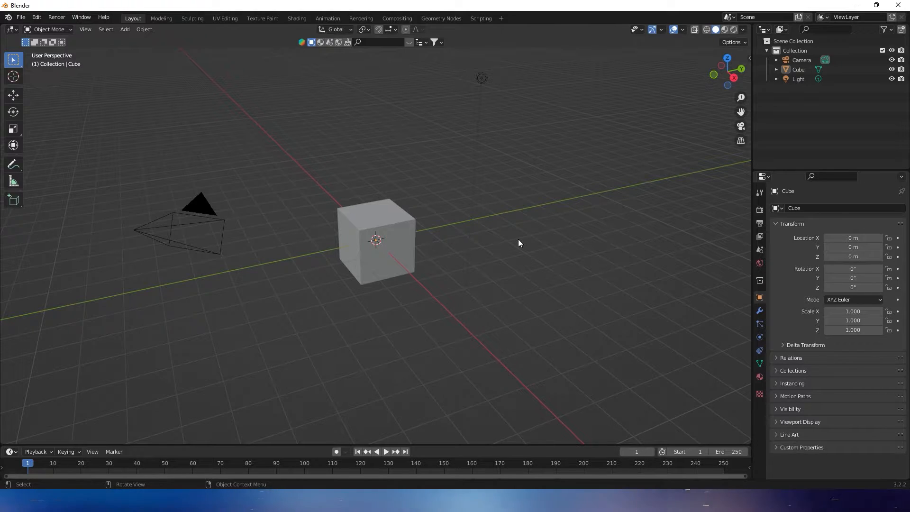
# Delete all default objects from the scene.
pyautogui.press('a')
pyautogui.press('Delete')
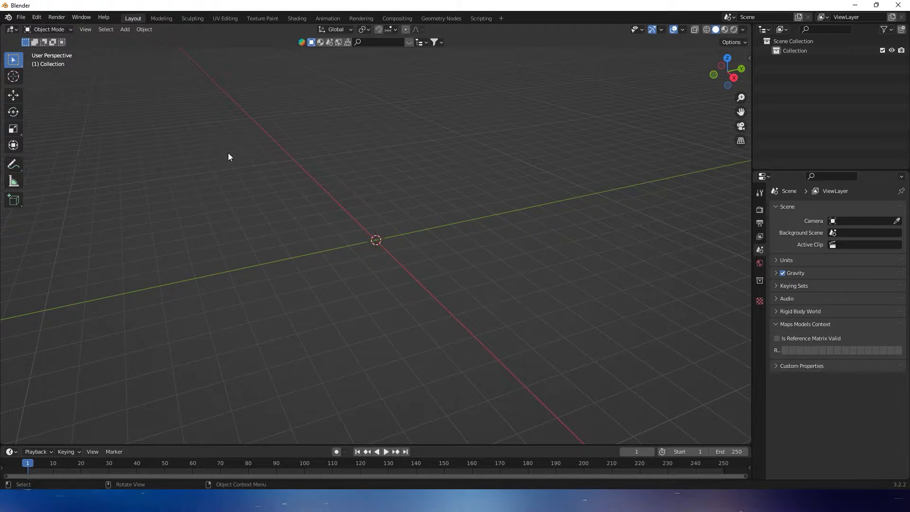
# Find the Import Images as Planes add-on in the preferences by searching for "planes" and make sure it is enabled.
pyautogui.click(37, 17)
pyautogui.click(74, 154)
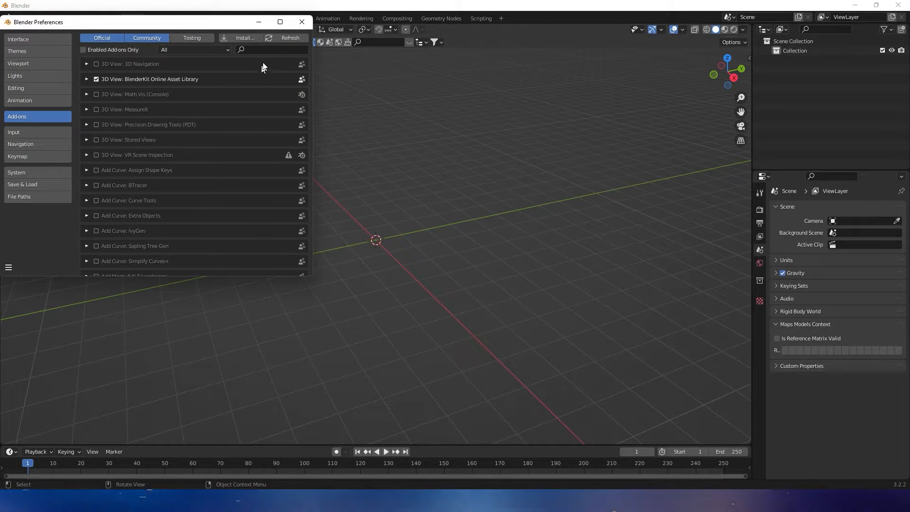
pyautogui.click(261, 48)
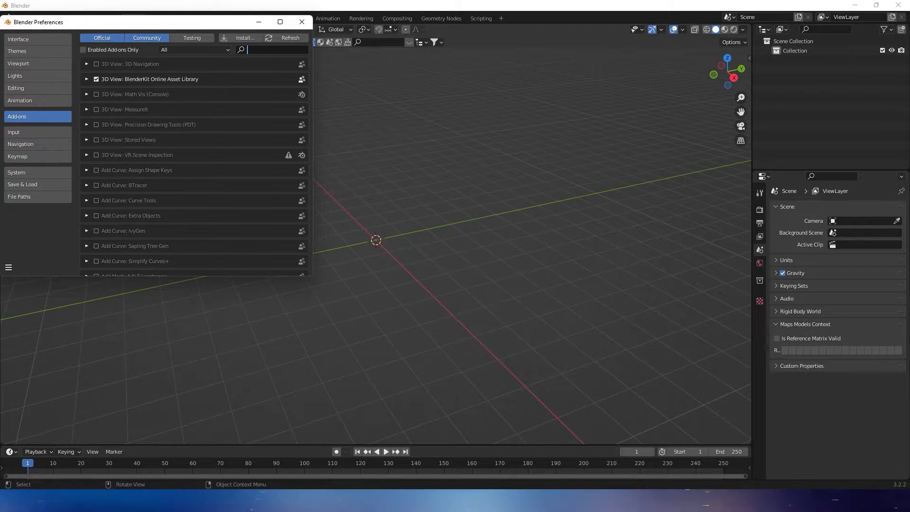
pyautogui.write('planes')
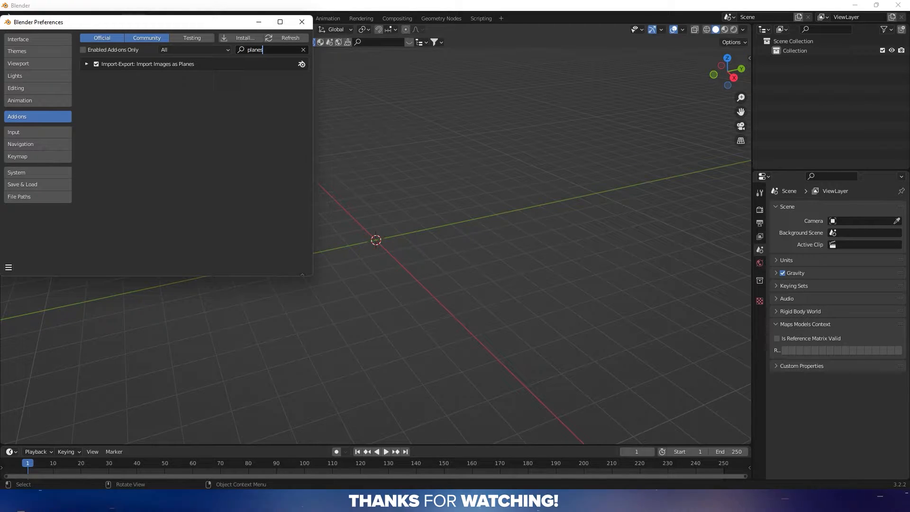
pyautogui.click(96, 63)
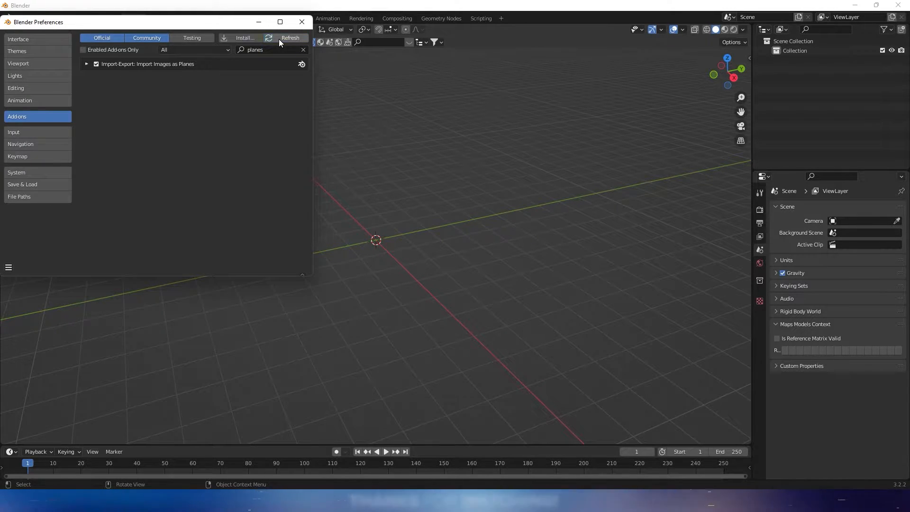
pyautogui.click(302, 22)
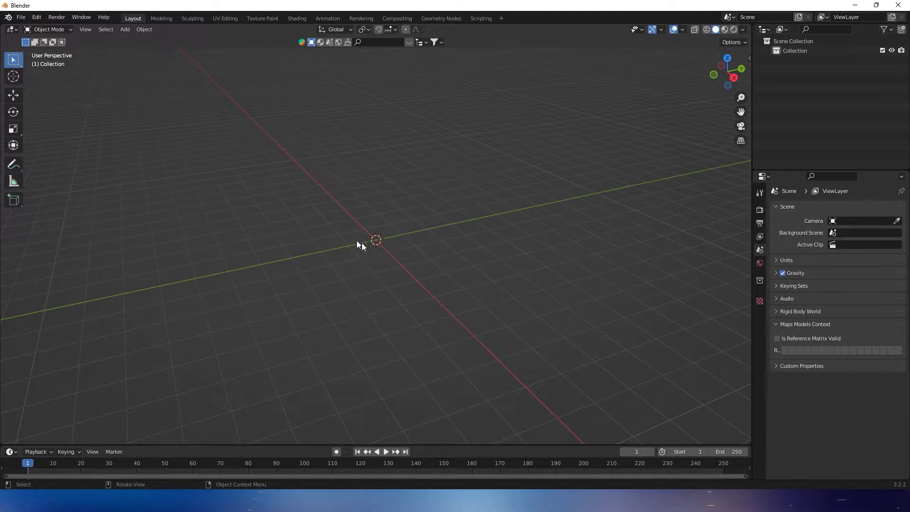
# Import all five X-Wing images (BACK, BOTTOM, FRONT, SIDE, TOP) from the Planes folder using Images as Planes.
pyautogui.click(20, 17)
pyautogui.moveTo(43, 144)
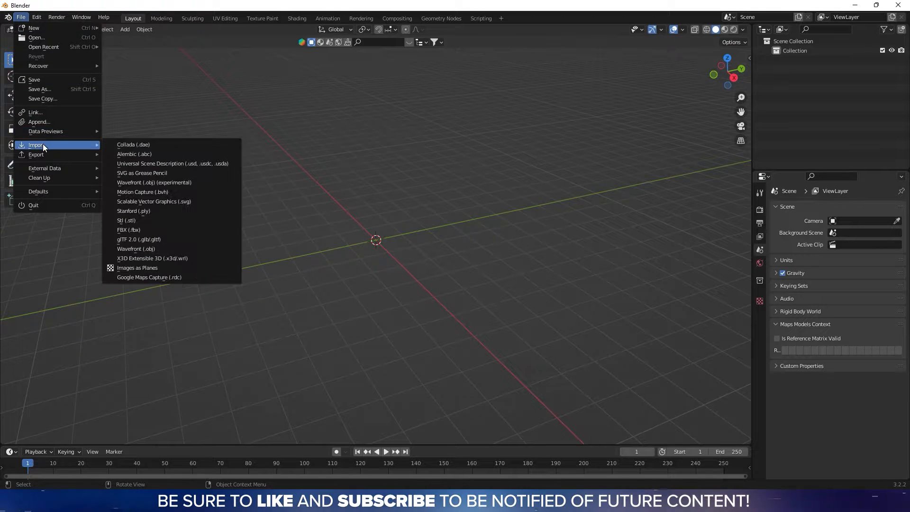
pyautogui.click(143, 269)
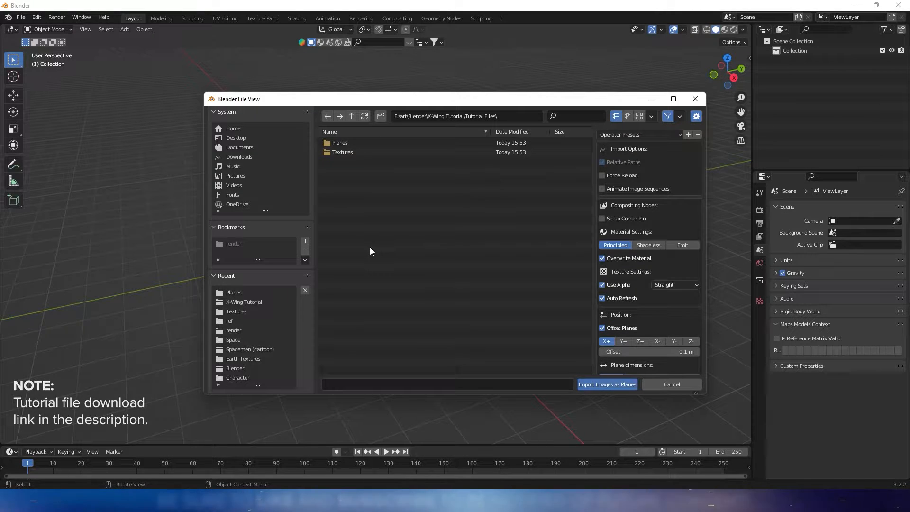
pyautogui.doubleClick(333, 142)
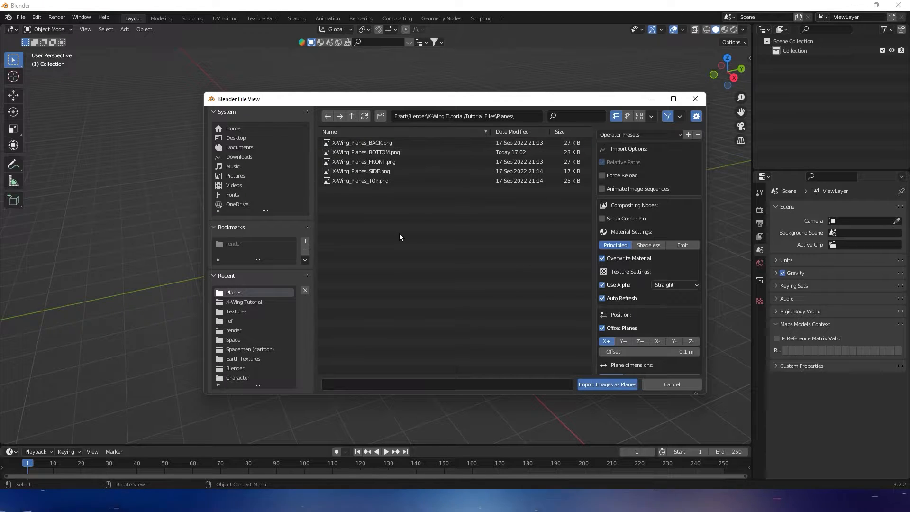
pyautogui.moveTo(412, 206); pyautogui.dragTo(356, 139)
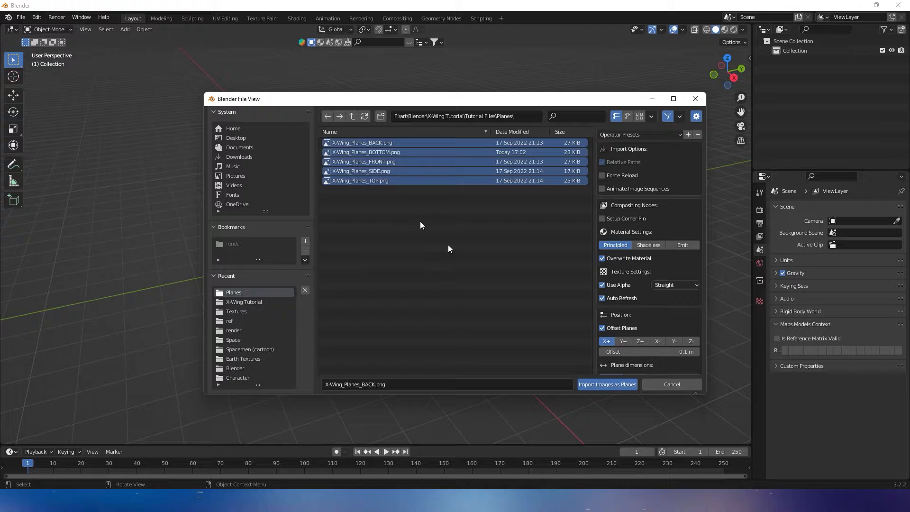
pyautogui.click(609, 383)
# Set the solid viewport shading colour to Texture so the planes display their reference images.
pyautogui.moveTo(488, 309); pyautogui.dragTo(511, 314, button='middle')
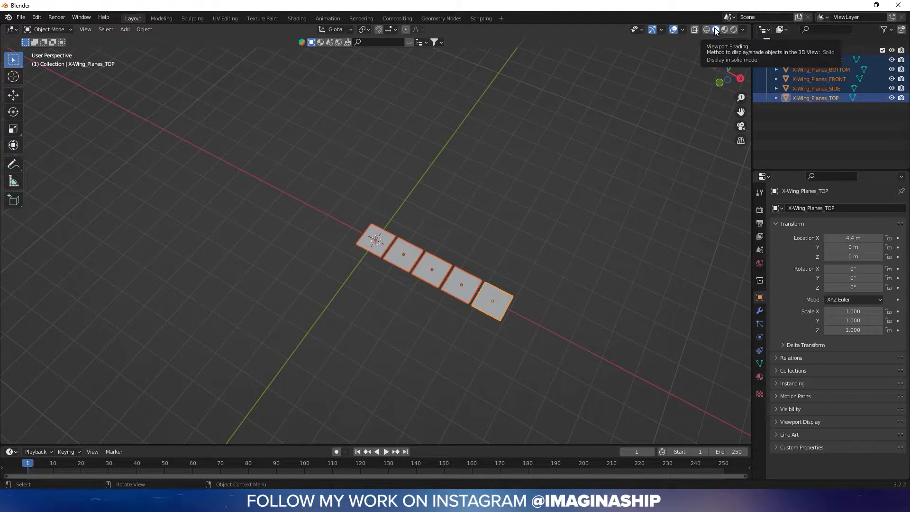
pyautogui.click(744, 31)
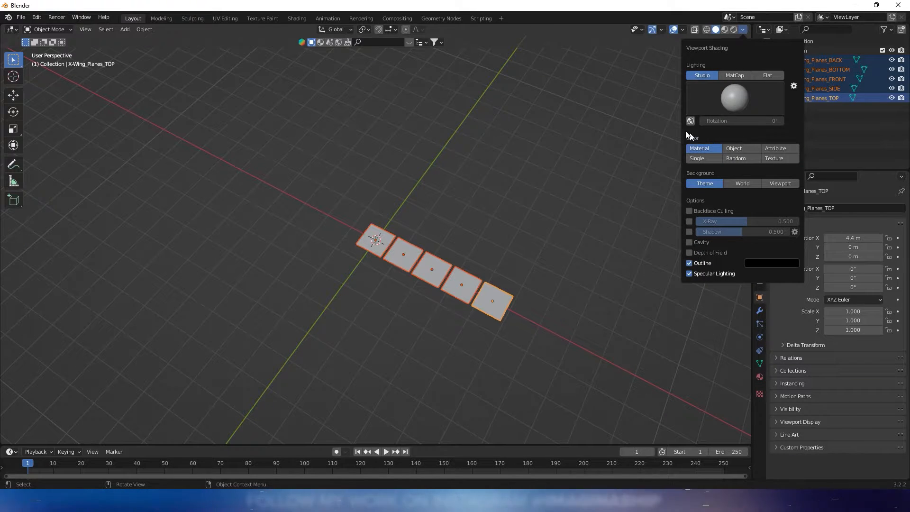
pyautogui.click(774, 158)
pyautogui.moveTo(532, 241)
pyautogui.mouseDown(button='middle')
pyautogui.moveTo(510, 193)
pyautogui.moveTo(522, 201)
pyautogui.mouseUp(button='middle')
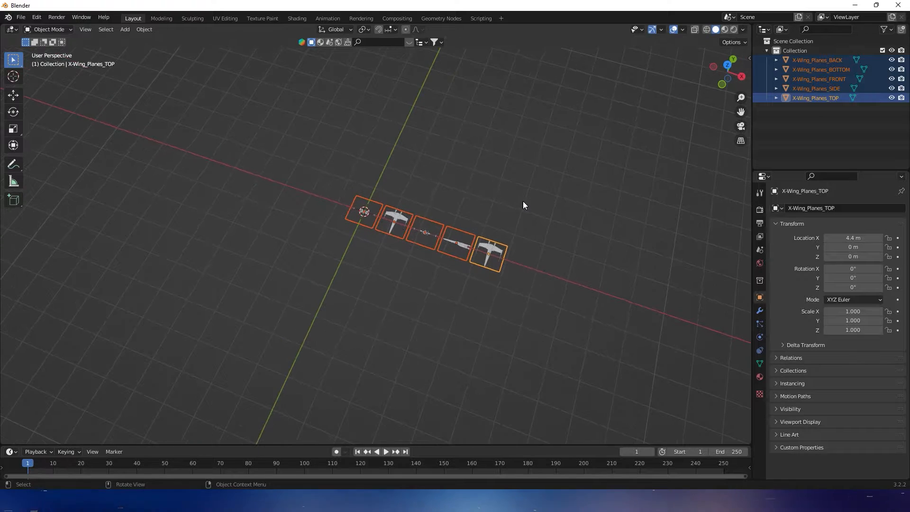
# Set the X location of the X-Wing_Planes_BOTTOM plane to 0 m.
pyautogui.scroll(3, 522, 201)
pyautogui.keyDown('shift'); pyautogui.moveTo(435, 169); pyautogui.dragTo(424, 190, button='middle'); pyautogui.keyUp('shift')
pyautogui.scroll(2, 423, 190)
pyautogui.scroll(1, 423, 190)
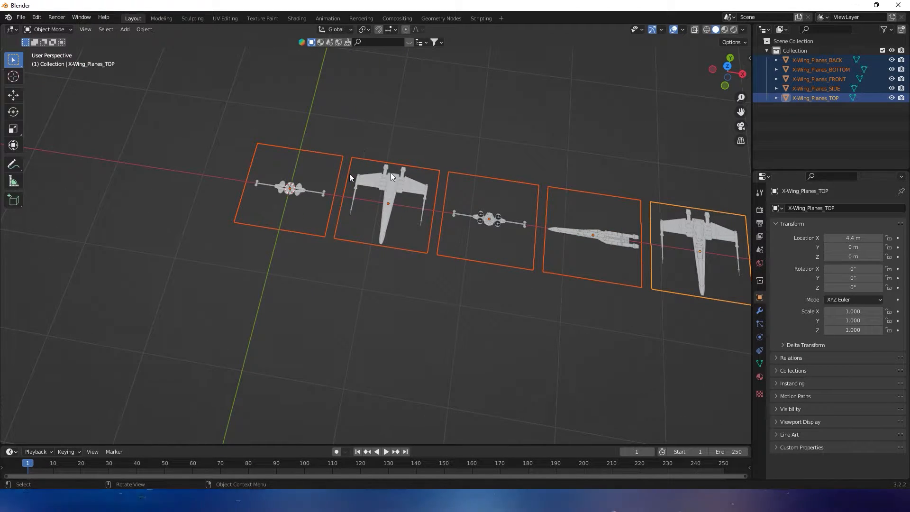
pyautogui.moveTo(662, 121); pyautogui.dragTo(259, 171, button='middle')
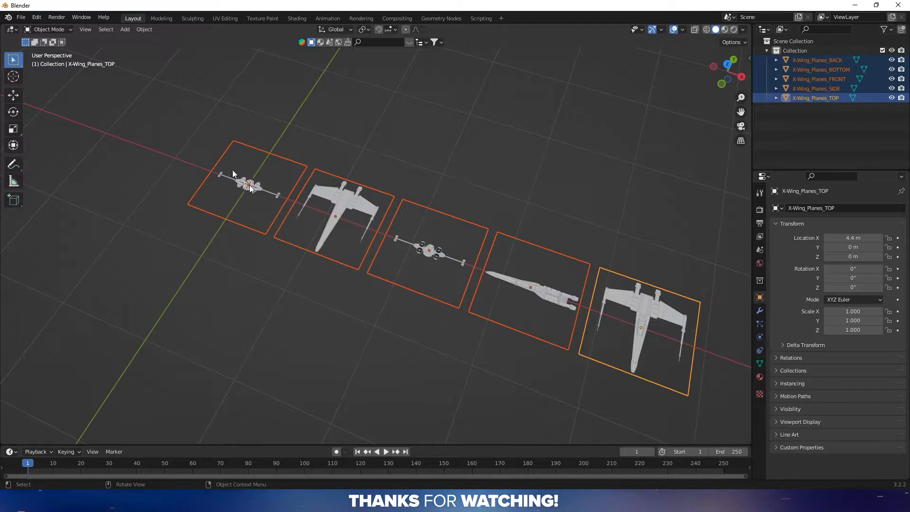
pyautogui.click(393, 135)
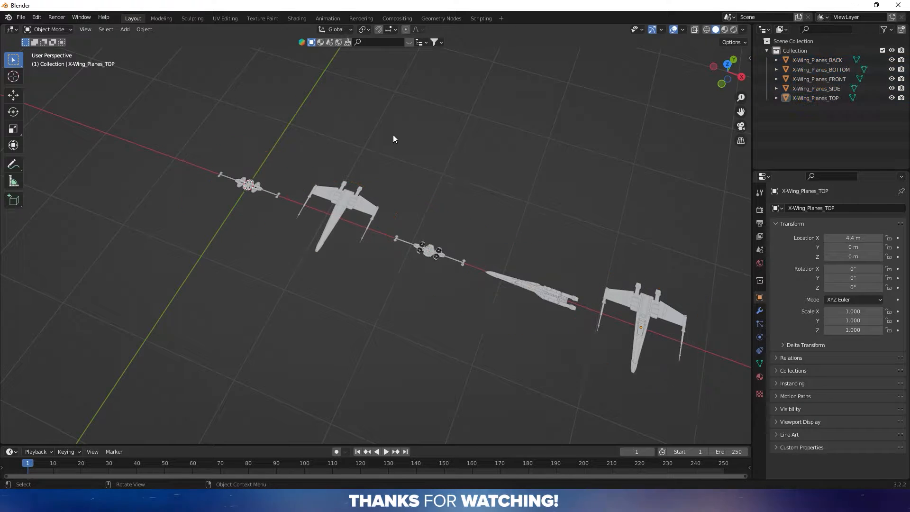
pyautogui.click(338, 205)
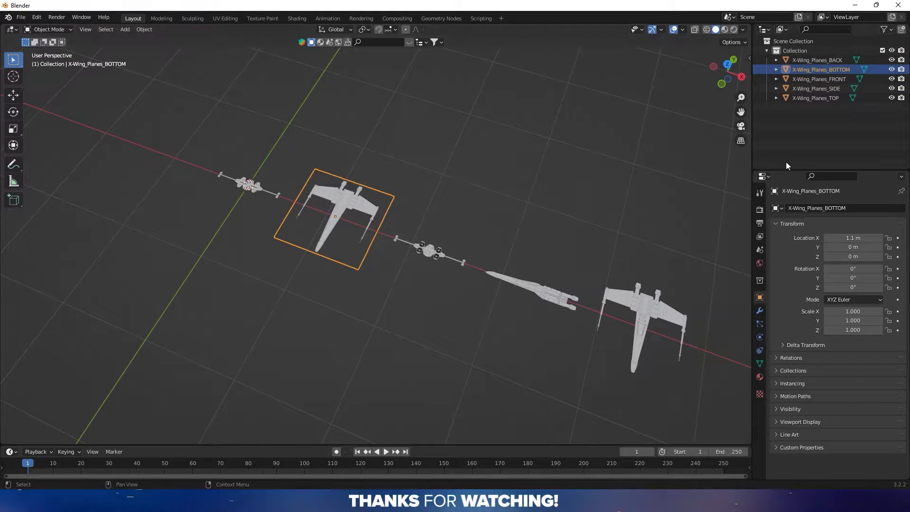
pyautogui.moveTo(748, 57); pyautogui.dragTo(632, 63)
pyautogui.click(679, 78)
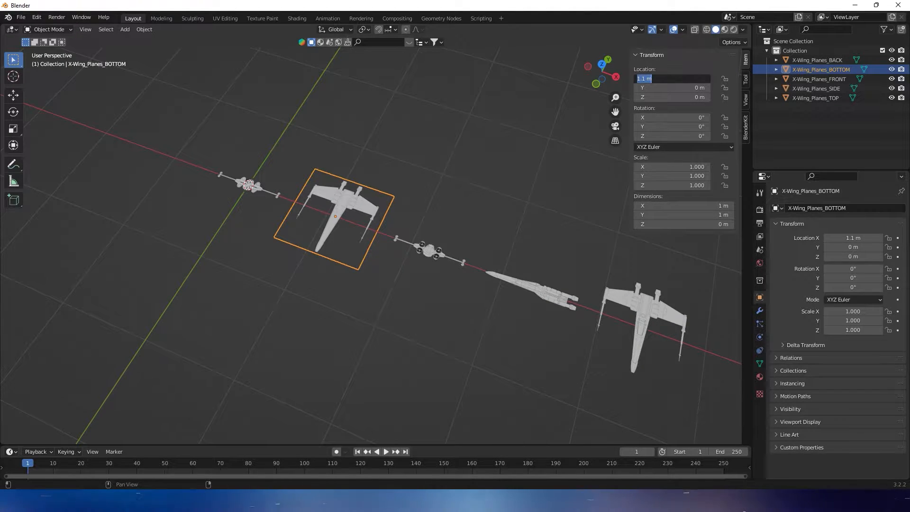
pyautogui.write('0')
pyautogui.press('Return')
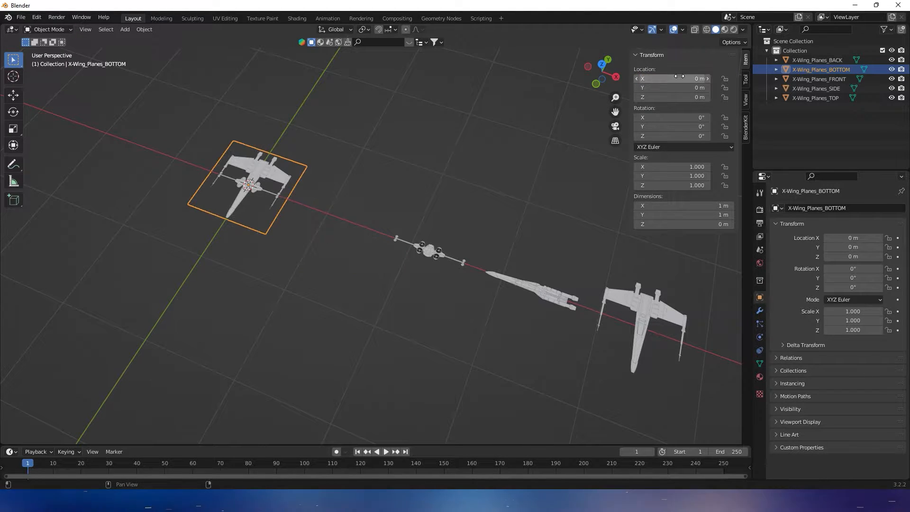
# Set the X location of the X-Wing_Planes_FRONT plane to 0 m.
pyautogui.click(445, 259)
pyautogui.click(679, 78)
pyautogui.write('0')
pyautogui.press('Return')
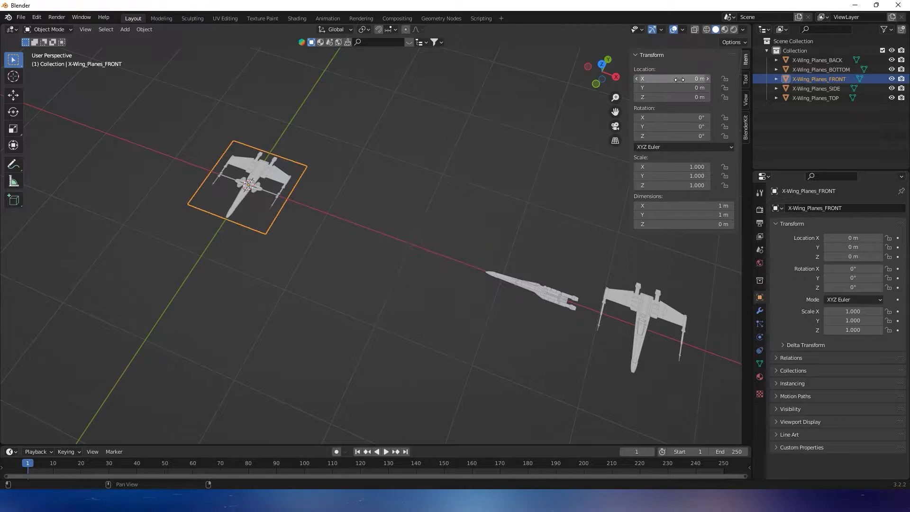
# Set the X location of the X-Wing_Planes_SIDE plane to 0 m.
pyautogui.click(545, 286)
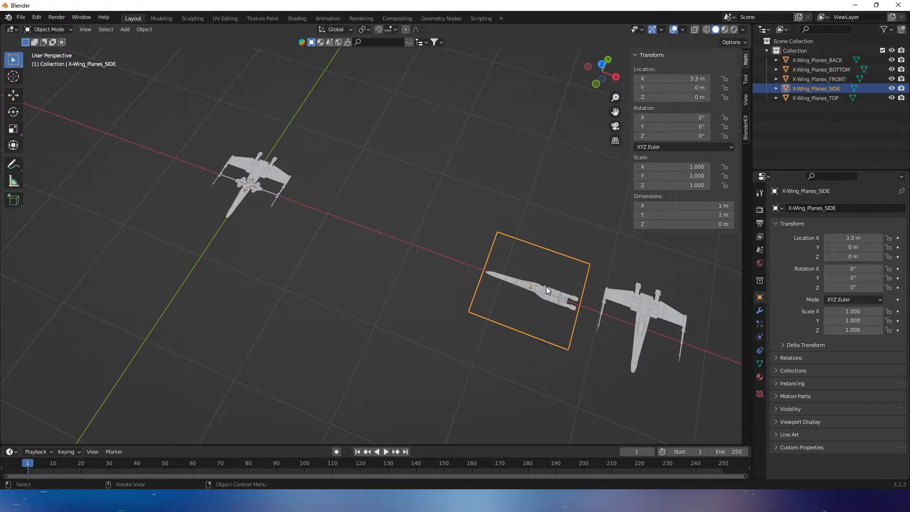
pyautogui.click(659, 79)
pyautogui.write('0')
pyautogui.press('Return')
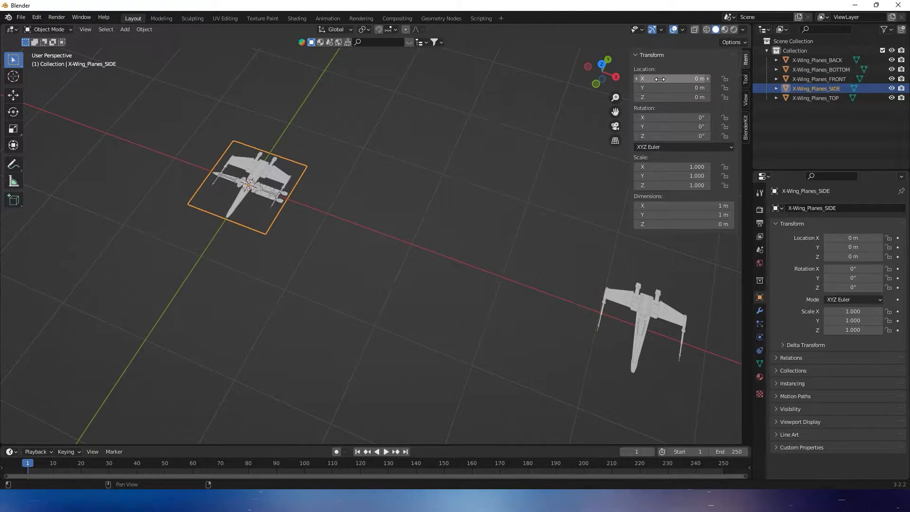
# Set the X location of the X-Wing_Planes_TOP plane to 0 m.
pyautogui.click(658, 290)
pyautogui.click(692, 79)
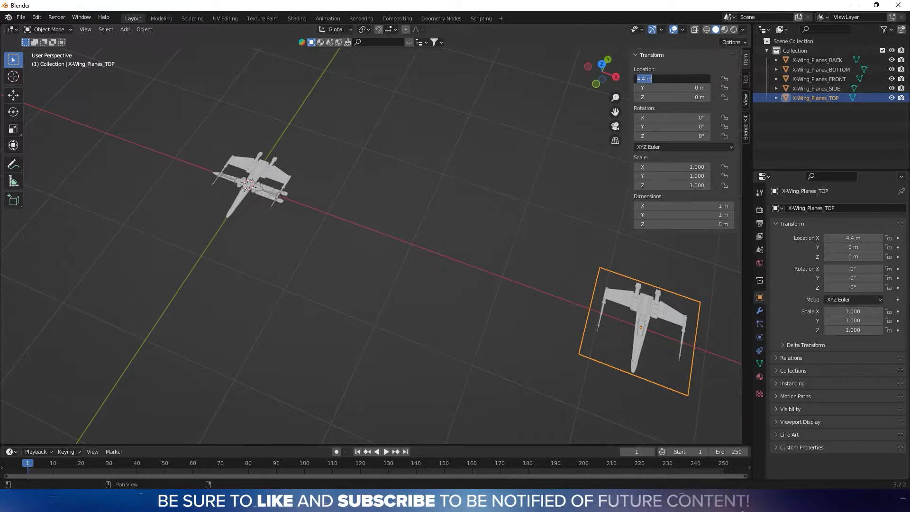
pyautogui.write('0')
pyautogui.press('Return')
# Rotate the BACK and FRONT planes together 90° about the global X axis so they stand upright.
pyautogui.moveTo(348, 196); pyautogui.dragTo(497, 291, button='middle')
pyautogui.scroll(3, 431, 186)
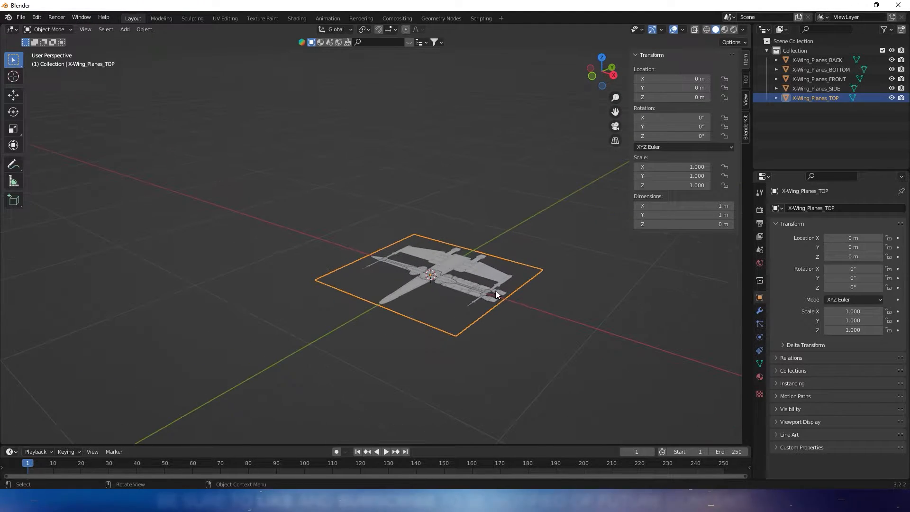
pyautogui.click(826, 60)
pyautogui.keyDown('ctrl'); pyautogui.click(831, 79); pyautogui.keyUp('ctrl')
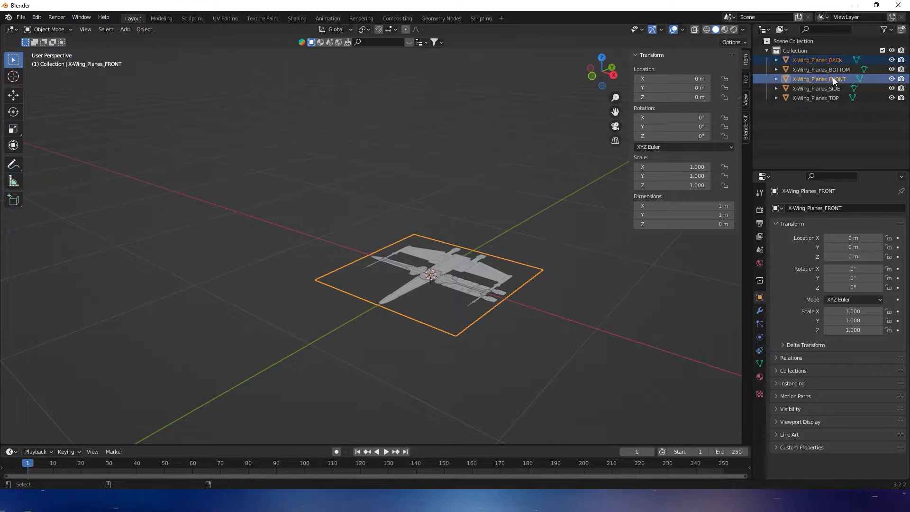
pyautogui.moveTo(570, 237); pyautogui.dragTo(495, 263, button='middle')
pyautogui.click(603, 74)
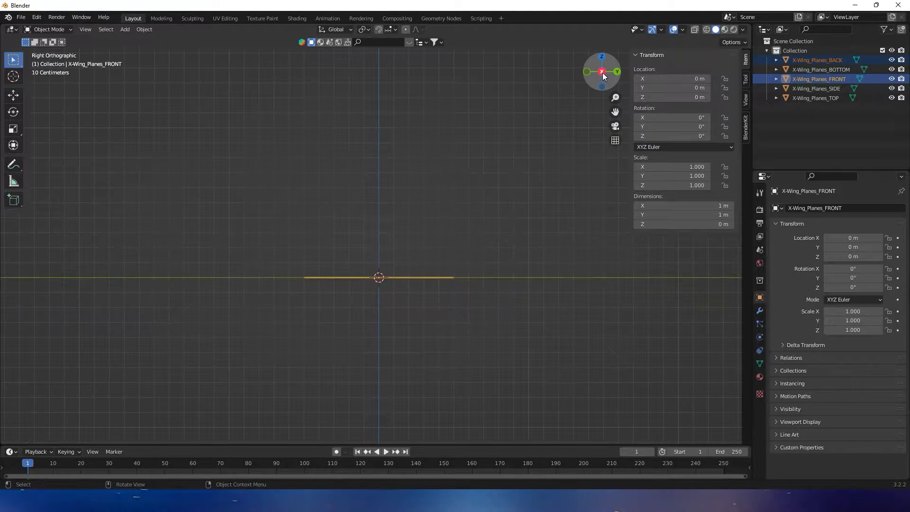
pyautogui.press('r')
pyautogui.press('x')
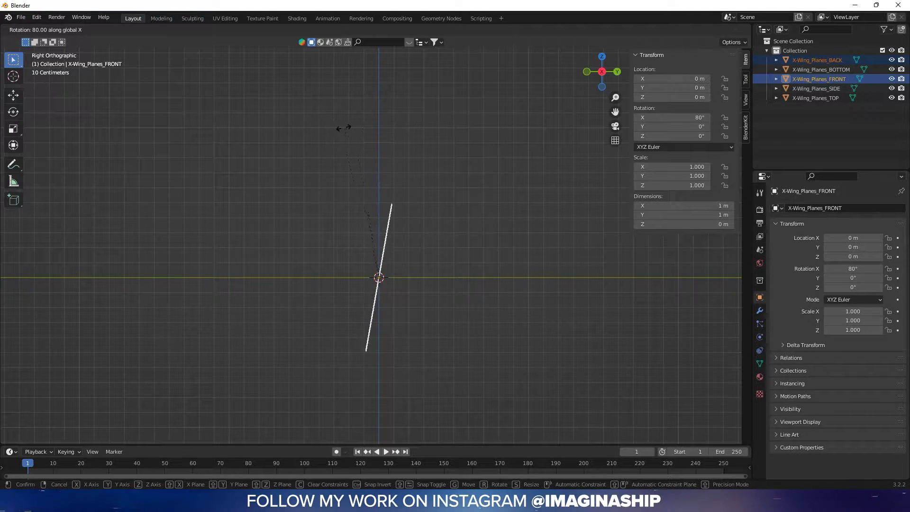
pyautogui.click(323, 133)
pyautogui.moveTo(323, 136); pyautogui.dragTo(308, 91, button='middle')
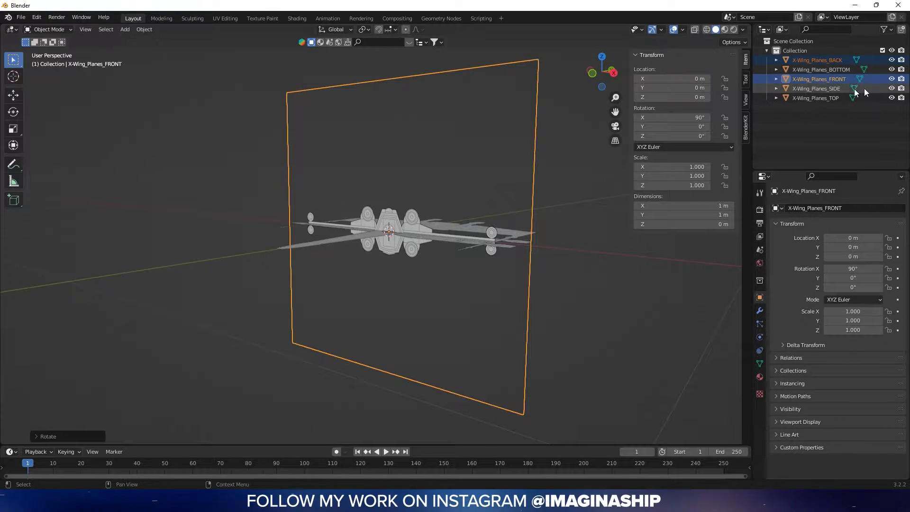
# Hide the BACK plane temporarily to inspect the FRONT reference image, and show it again.
pyautogui.click(891, 60)
pyautogui.moveTo(545, 191); pyautogui.dragTo(566, 213, button='middle')
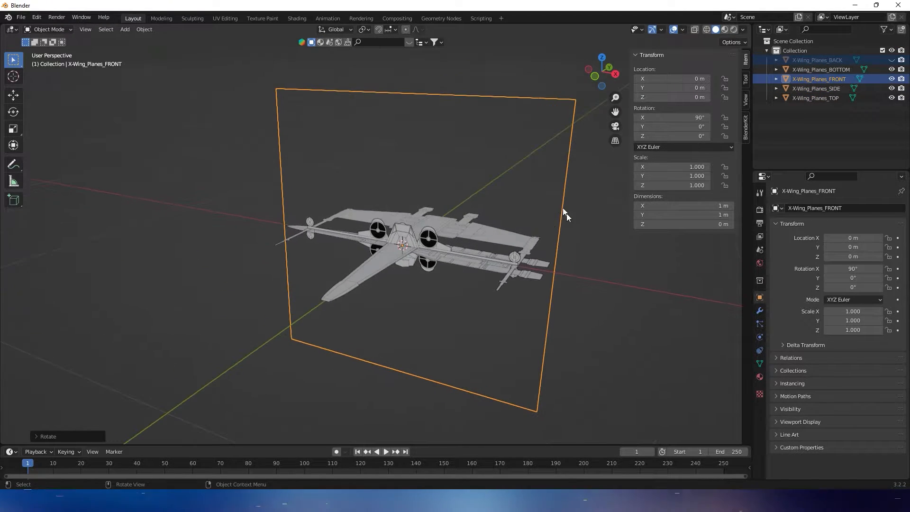
pyautogui.click(891, 59)
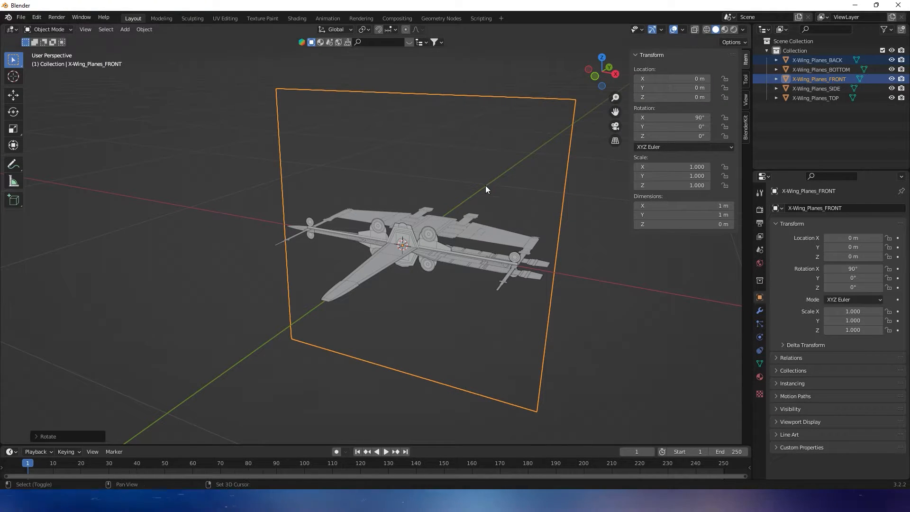
# Hide the BACK, BOTTOM, FRONT and TOP planes and view the selected SIDE plane from above.
pyautogui.moveTo(485, 185); pyautogui.dragTo(447, 194, button='middle')
pyautogui.click(833, 89)
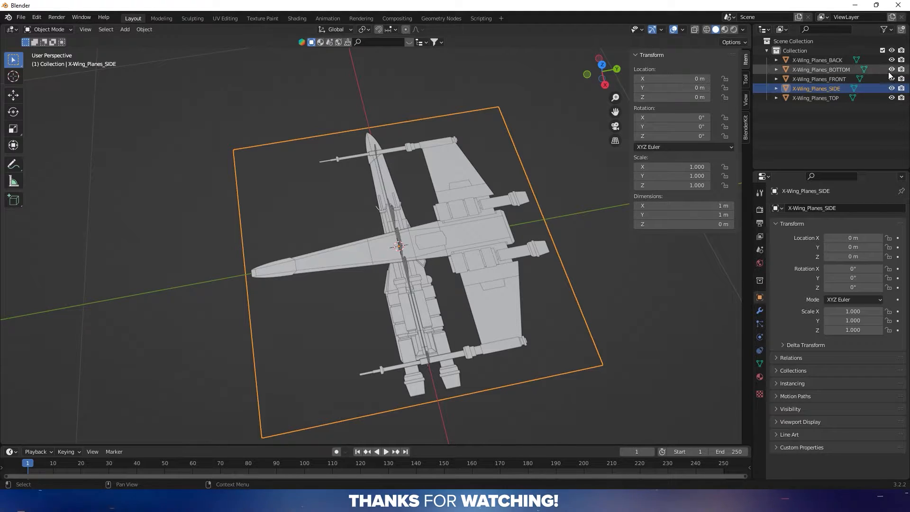
pyautogui.moveTo(890, 79); pyautogui.dragTo(891, 60)
pyautogui.click(891, 98)
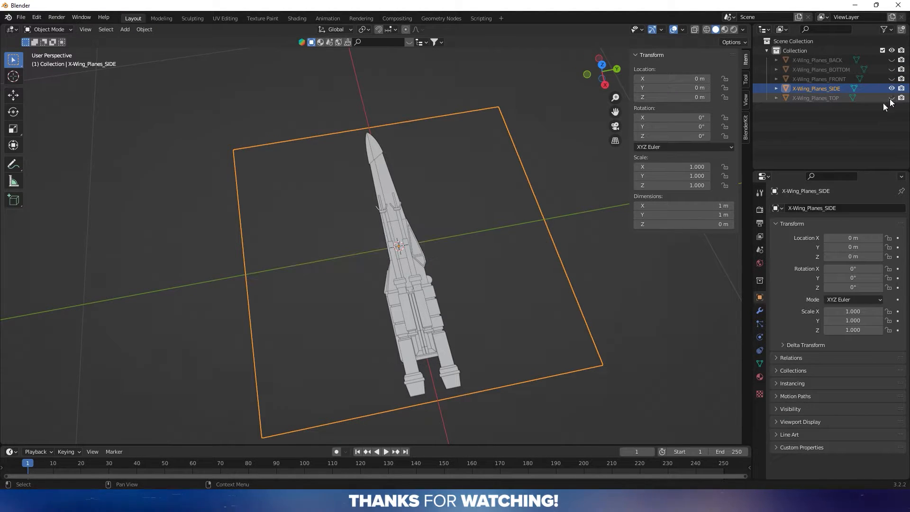
pyautogui.keyDown('shift'); pyautogui.moveTo(540, 226); pyautogui.dragTo(517, 199, button='middle'); pyautogui.keyUp('shift')
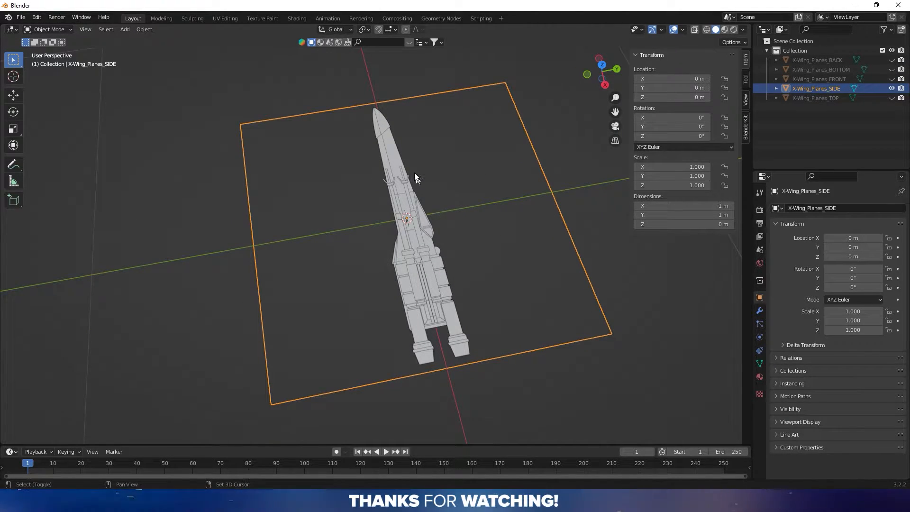
pyautogui.keyDown('shift'); pyautogui.moveTo(415, 174); pyautogui.dragTo(396, 157, button='middle'); pyautogui.keyUp('shift')
pyautogui.click(602, 65)
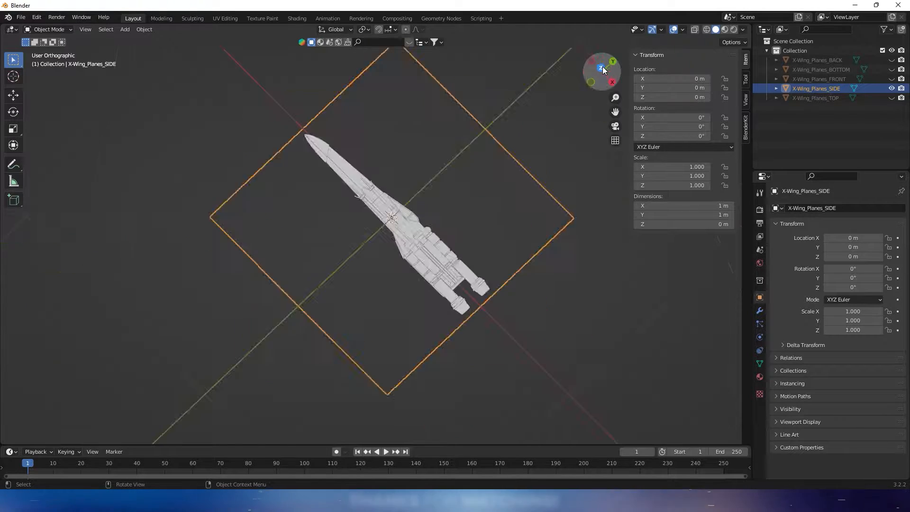
# Rotate the X-Wing_Planes_SIDE plane 90° about the global Z axis.
pyautogui.press('r')
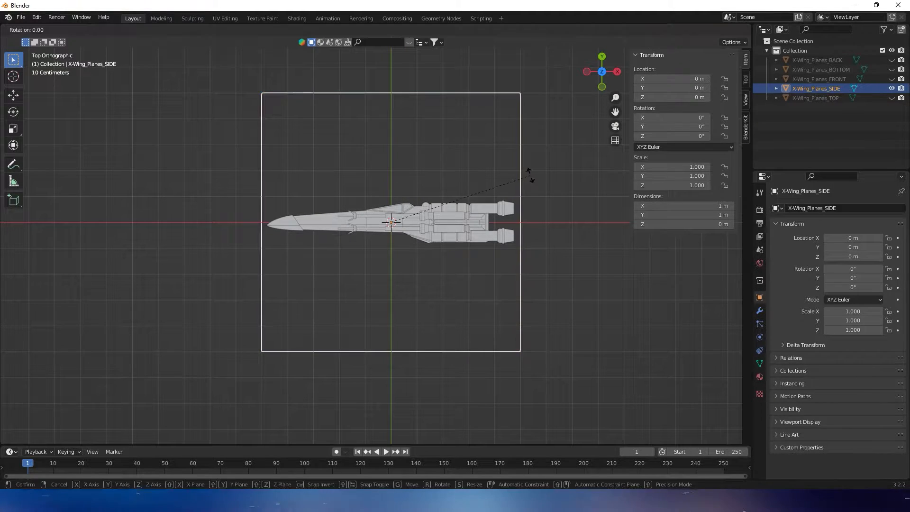
pyautogui.press('z')
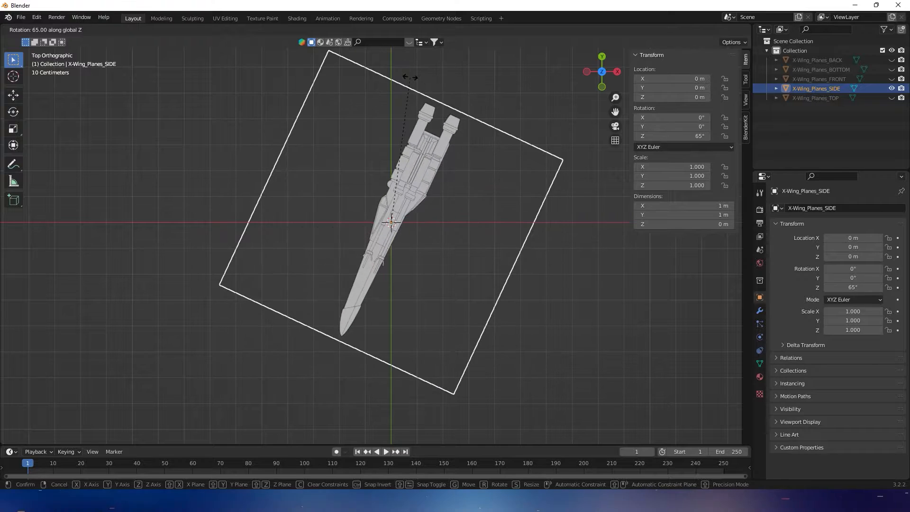
pyautogui.click(338, 74)
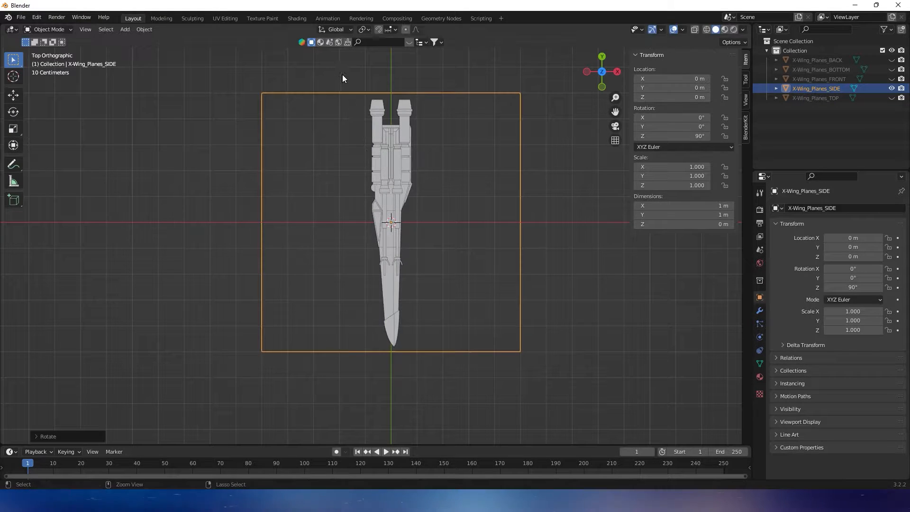
# Rotate the SIDE plane 90° about the global Y axis in front view so it stands upright.
pyautogui.moveTo(447, 254); pyautogui.dragTo(397, 233, button='middle')
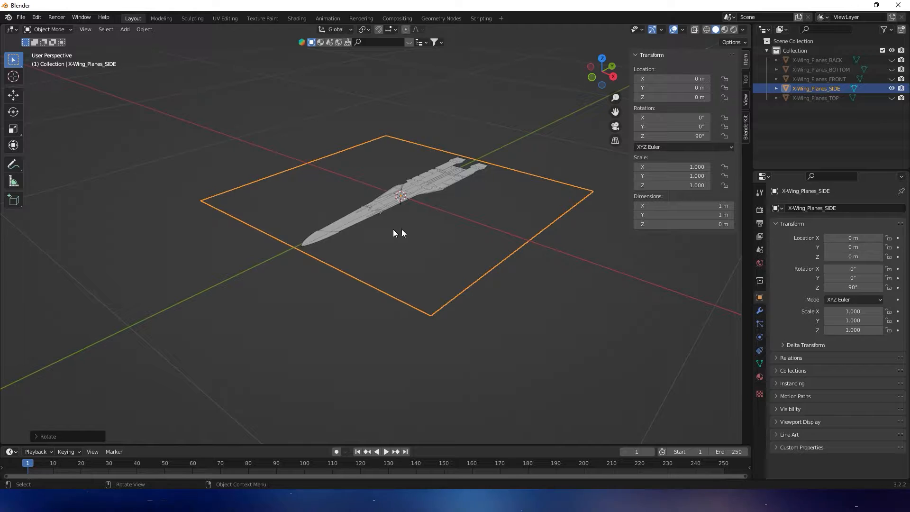
pyautogui.click(591, 77)
pyautogui.press('r')
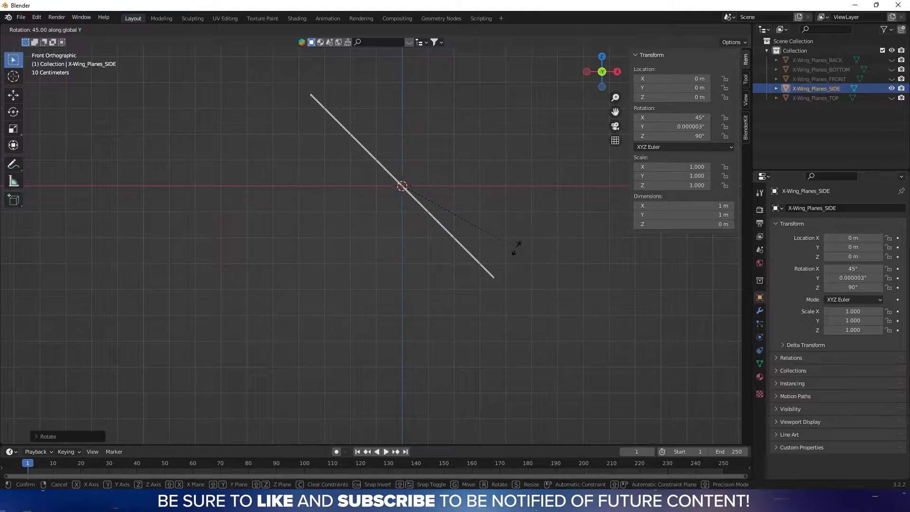
pyautogui.click(436, 320)
pyautogui.moveTo(436, 321); pyautogui.dragTo(453, 296, button='middle')
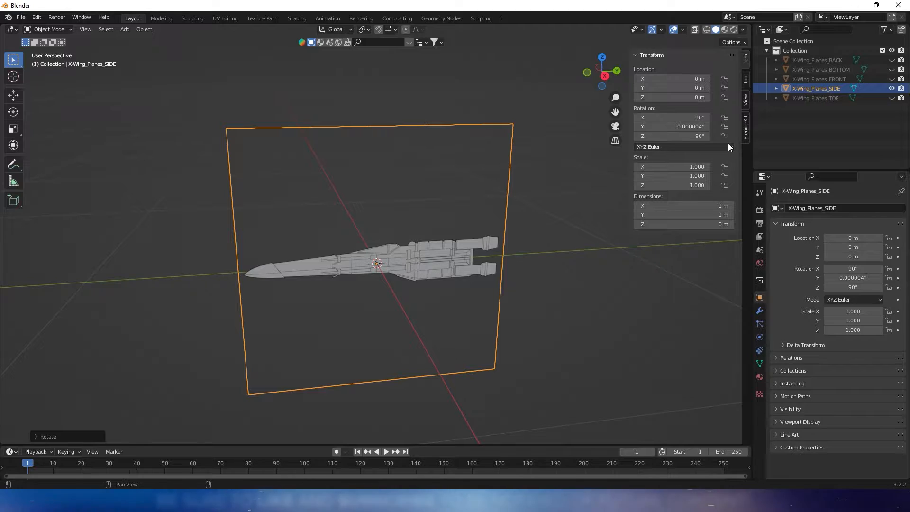
# Show the BACK and FRONT planes to compare them with the SIDE plane, and hide all three.
pyautogui.click(891, 60)
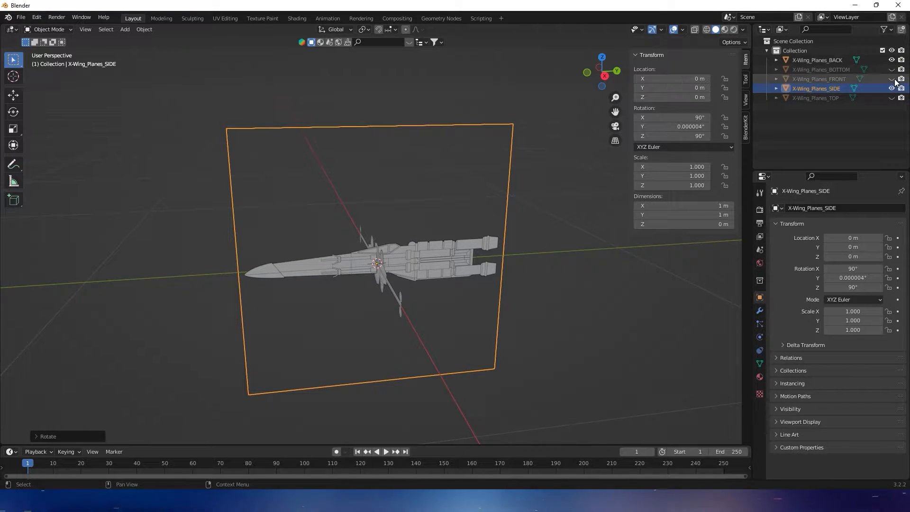
pyautogui.click(891, 79)
pyautogui.moveTo(495, 217); pyautogui.dragTo(535, 242, button='middle')
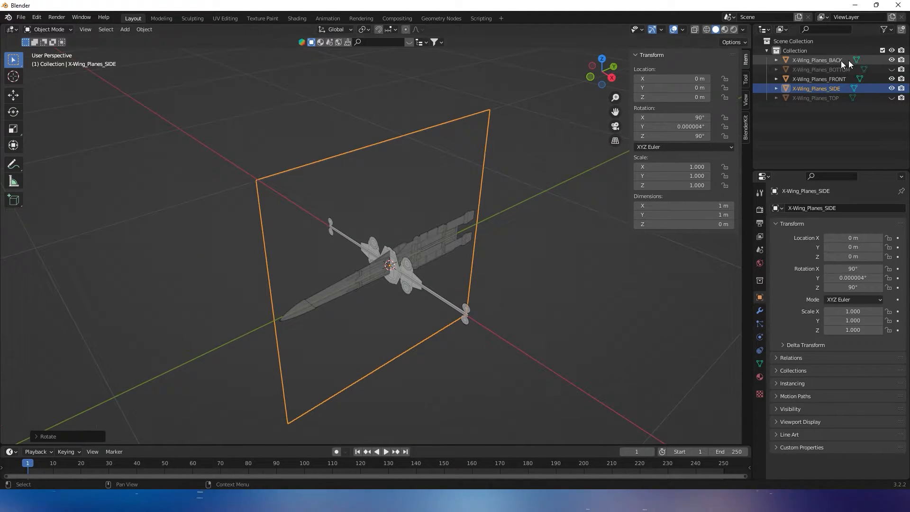
pyautogui.click(891, 60)
pyautogui.click(891, 79)
pyautogui.click(891, 88)
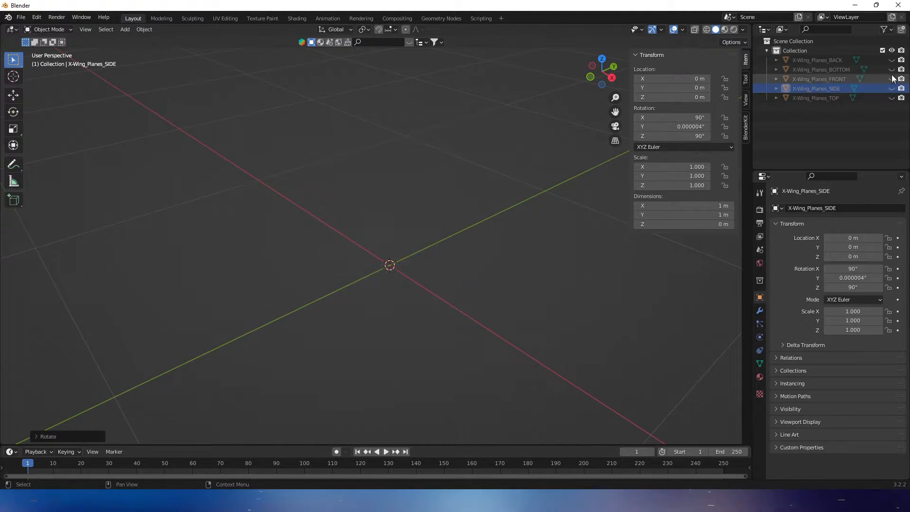
# Show the BOTTOM, TOP, BACK, FRONT and SIDE planes and inspect their alignment from several angles.
pyautogui.click(891, 69)
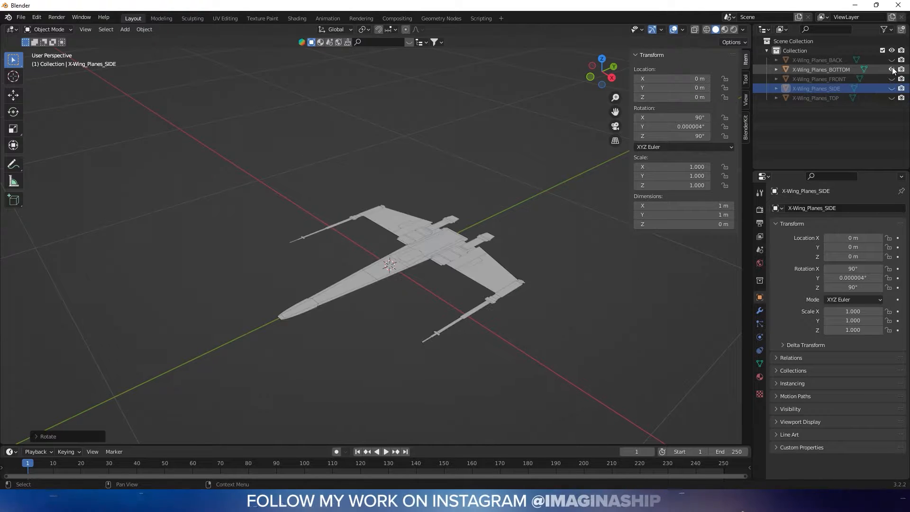
pyautogui.click(891, 97)
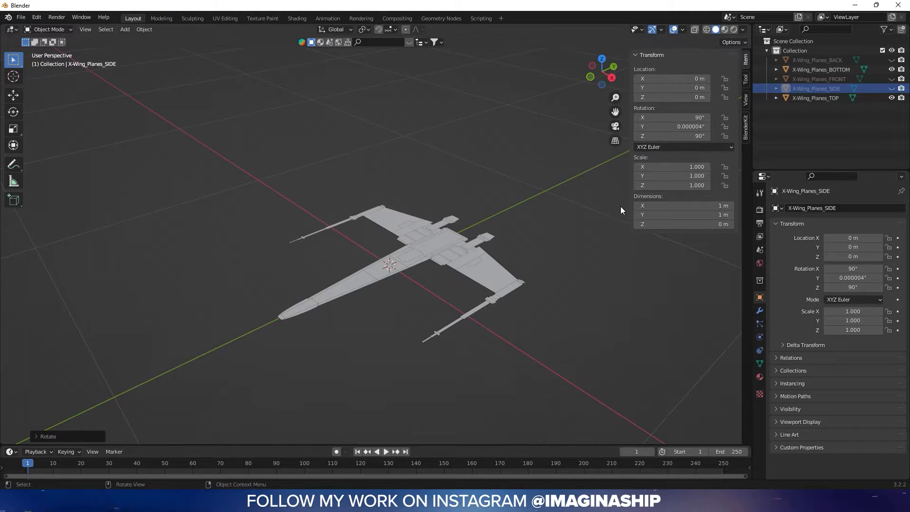
pyautogui.moveTo(513, 198)
pyautogui.mouseDown(button='middle')
pyautogui.moveTo(478, 188)
pyautogui.moveTo(513, 195)
pyautogui.mouseUp(button='middle')
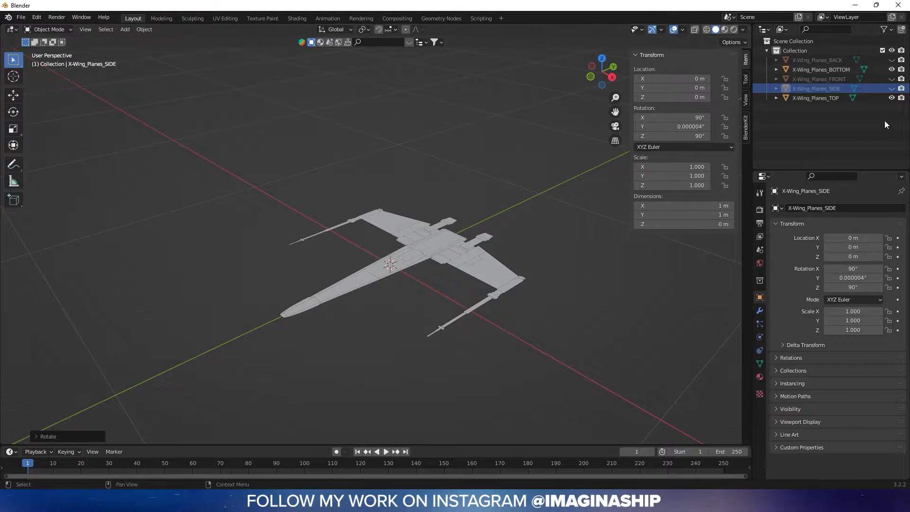
pyautogui.click(891, 60)
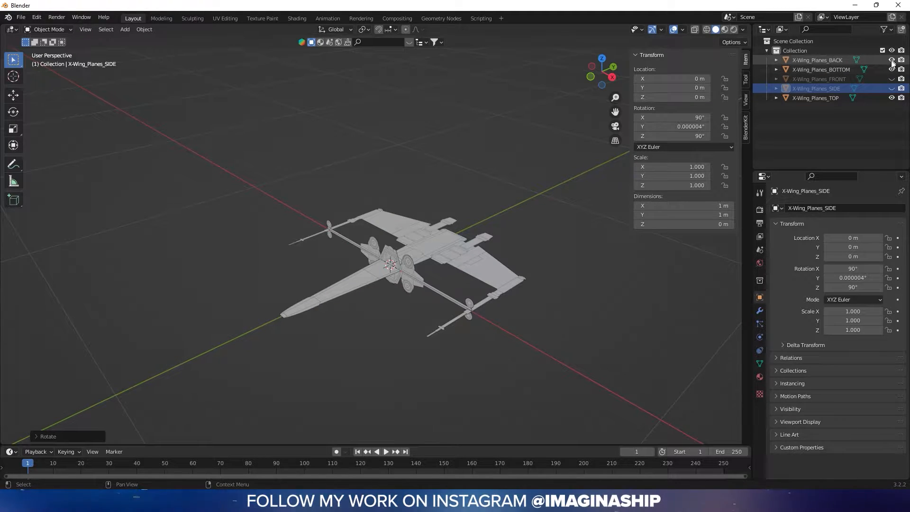
pyautogui.click(891, 78)
pyautogui.click(891, 89)
pyautogui.moveTo(523, 257); pyautogui.dragTo(386, 270, button='middle')
pyautogui.moveTo(417, 277); pyautogui.dragTo(472, 263, button='middle')
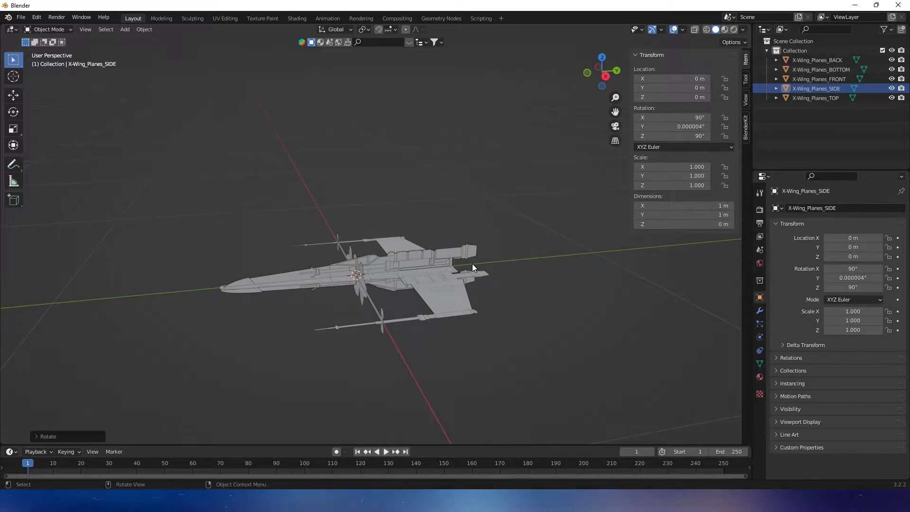
pyautogui.moveTo(394, 247); pyautogui.dragTo(417, 215, button='middle')
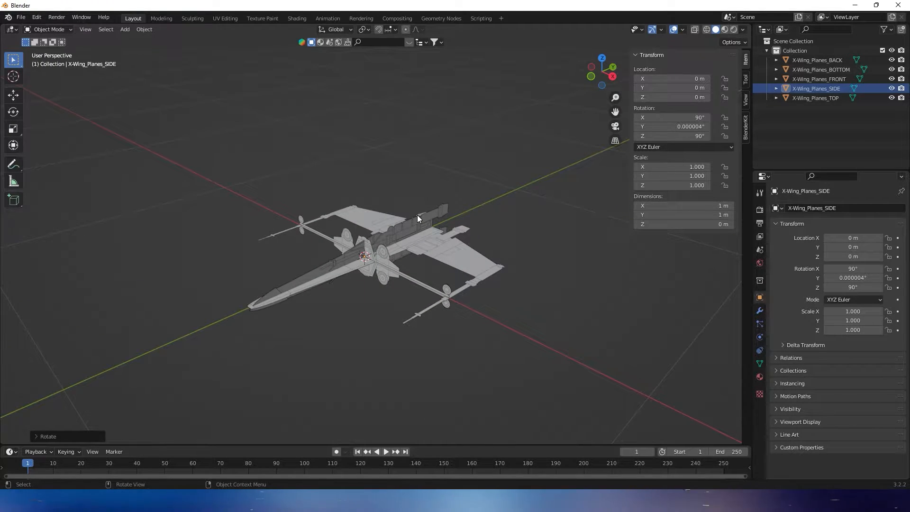
# Select all five reference planes, scale them together by a factor of 9, and deselect them.
pyautogui.scroll(-5, 417, 215)
pyautogui.hotkey('shift', 'b')
pyautogui.moveTo(274, 161); pyautogui.dragTo(467, 288)
pyautogui.moveTo(463, 274); pyautogui.dragTo(458, 286, button='middle')
pyautogui.write('s')
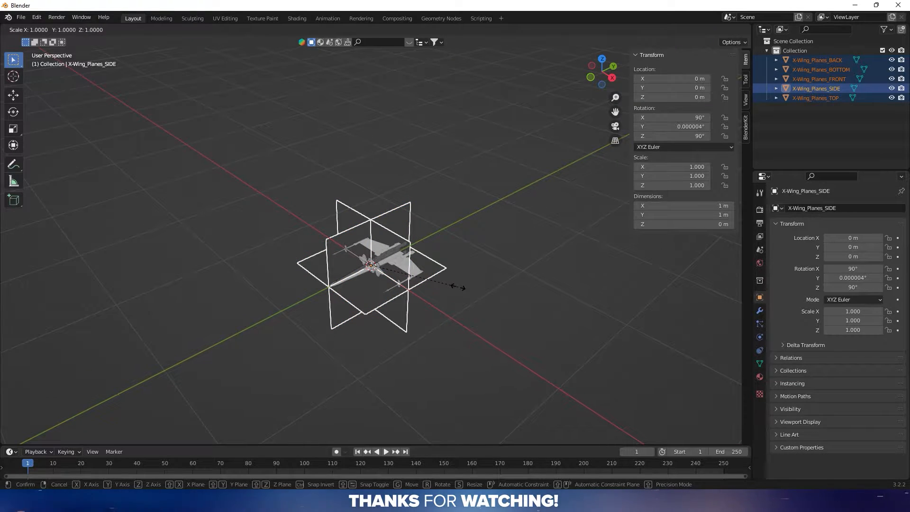
pyautogui.write('9')
pyautogui.press('Return')
pyautogui.scroll(-8, 445, 274)
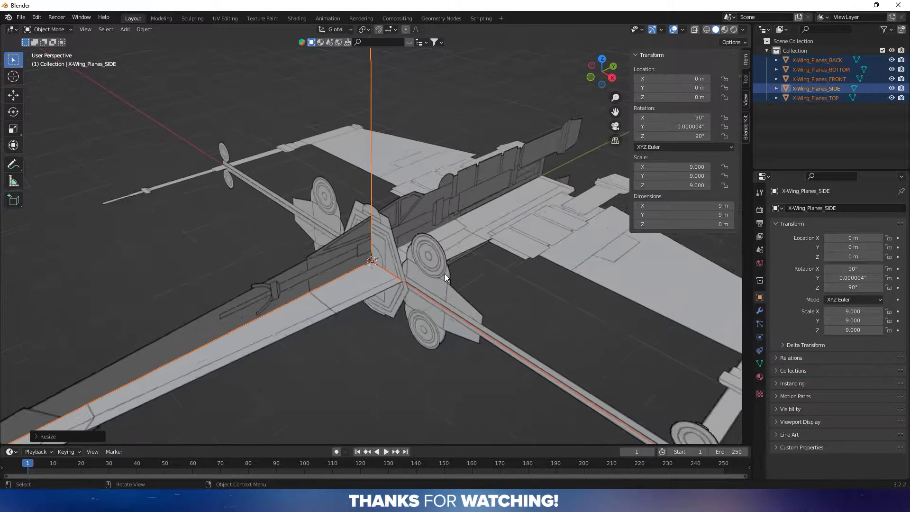
pyautogui.click(558, 226)
# Move the X-Wing_Planes_FRONT plane 20 m along the global Y axis in top view.
pyautogui.moveTo(547, 214); pyautogui.dragTo(455, 201, button='middle')
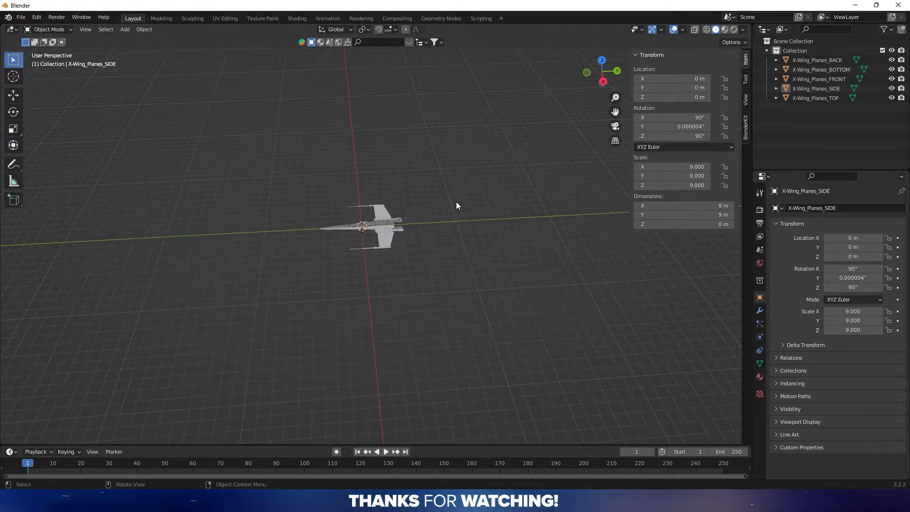
pyautogui.click(604, 61)
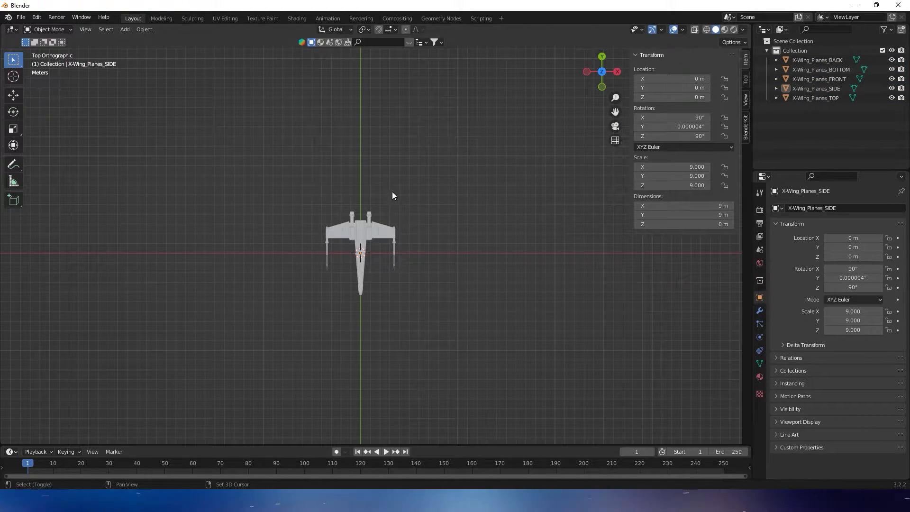
pyautogui.keyDown('shift'); pyautogui.moveTo(393, 192); pyautogui.dragTo(428, 202, button='middle'); pyautogui.keyUp('shift')
pyautogui.scroll(-1, 424, 223)
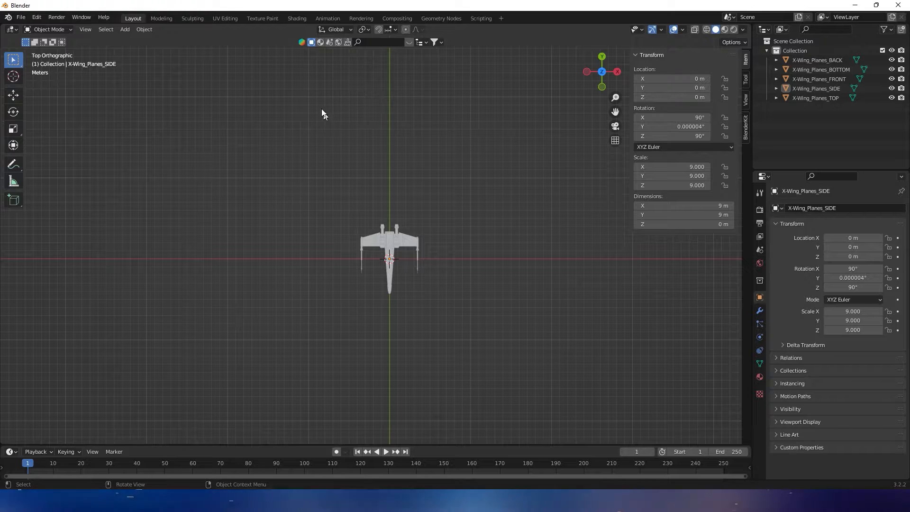
pyautogui.click(837, 77)
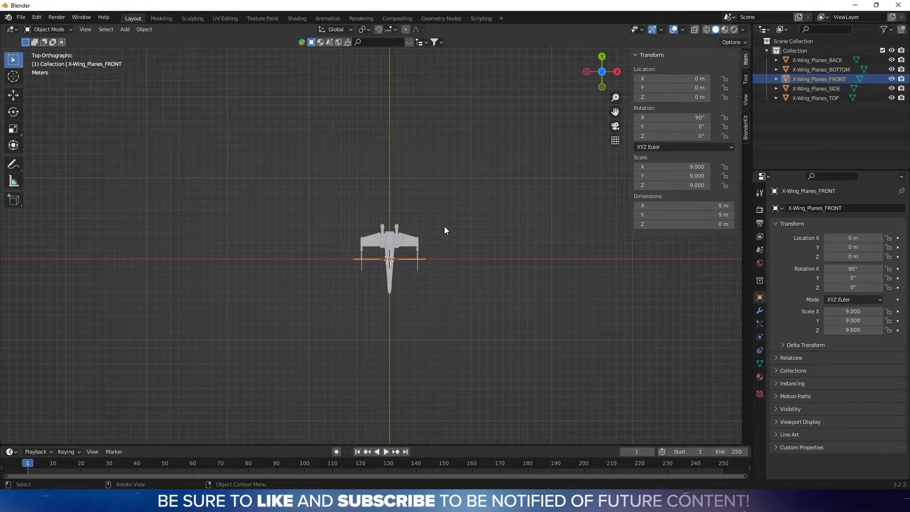
pyautogui.press('g')
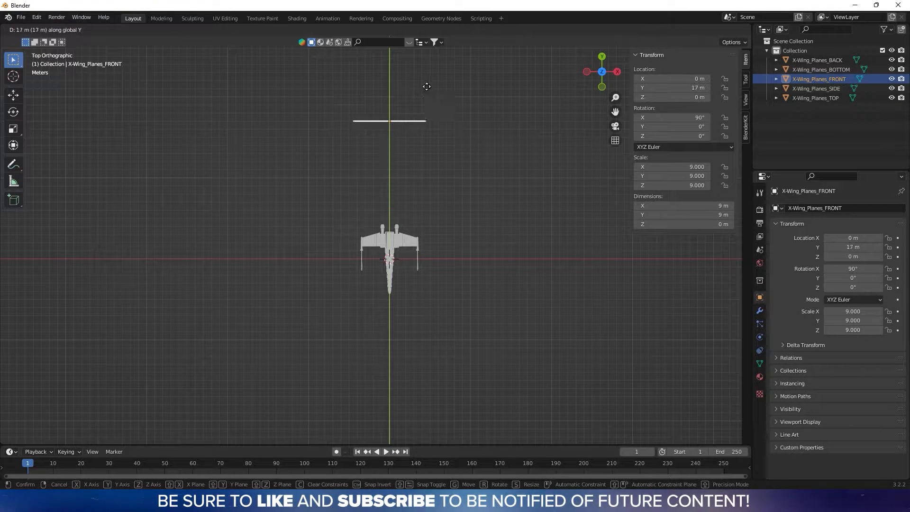
pyautogui.click(427, 72)
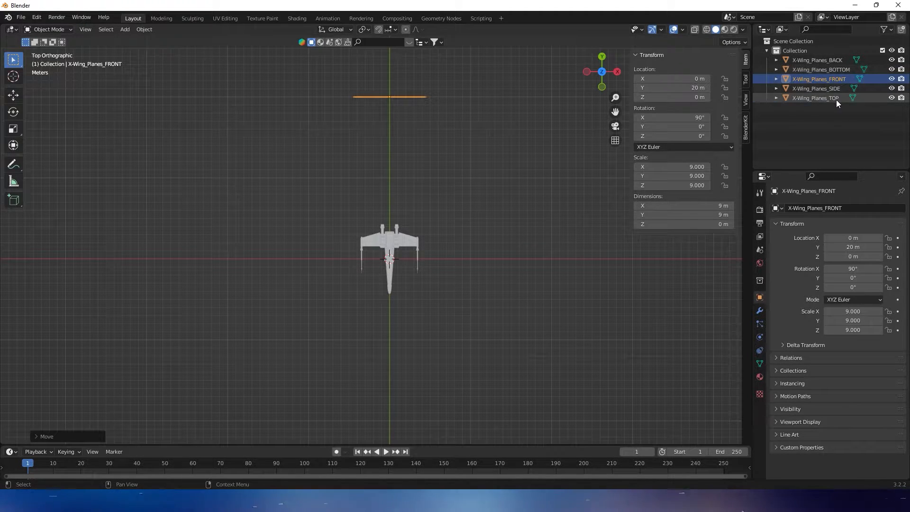
# Move the X-Wing_Planes_BACK plane -20 m along the global Y axis.
pyautogui.click(837, 59)
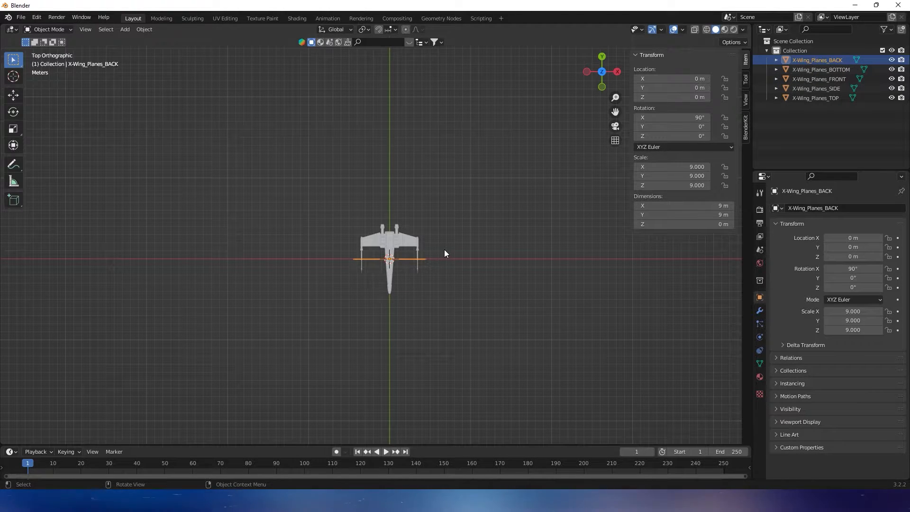
pyautogui.press('g')
pyautogui.press('y')
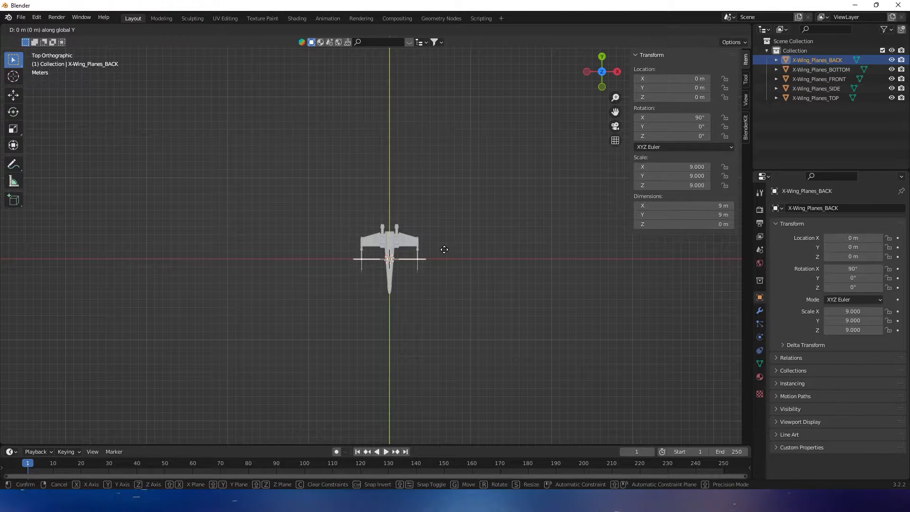
pyautogui.click(457, 414)
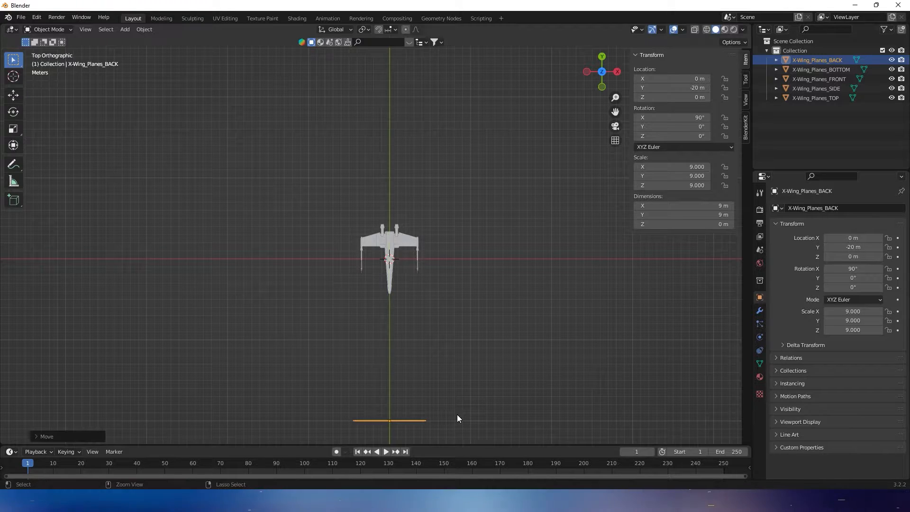
# Move the X-Wing_Planes_SIDE plane -20 m along the global X axis in top view.
pyautogui.moveTo(491, 305); pyautogui.dragTo(510, 209, button='middle')
pyautogui.scroll(3, 431, 211)
pyautogui.moveTo(432, 215); pyautogui.dragTo(190, 144, button='middle')
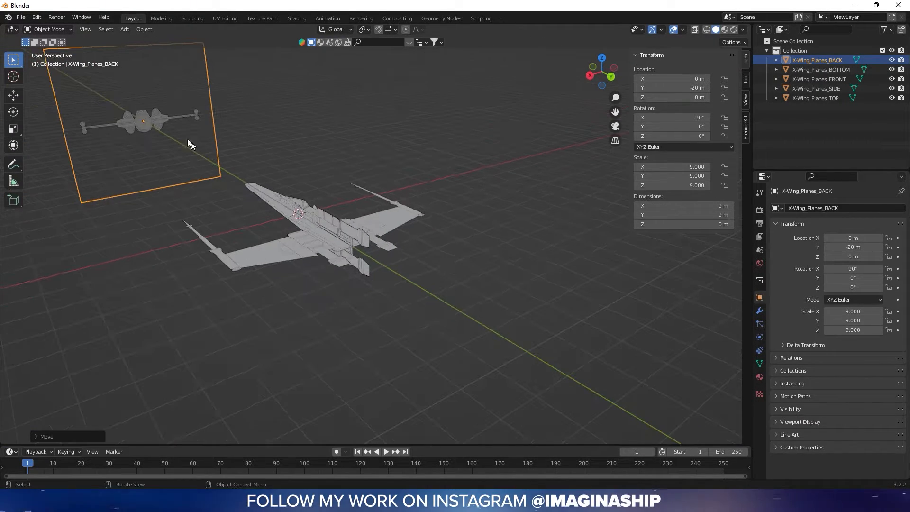
pyautogui.moveTo(394, 368); pyautogui.dragTo(493, 332, button='middle')
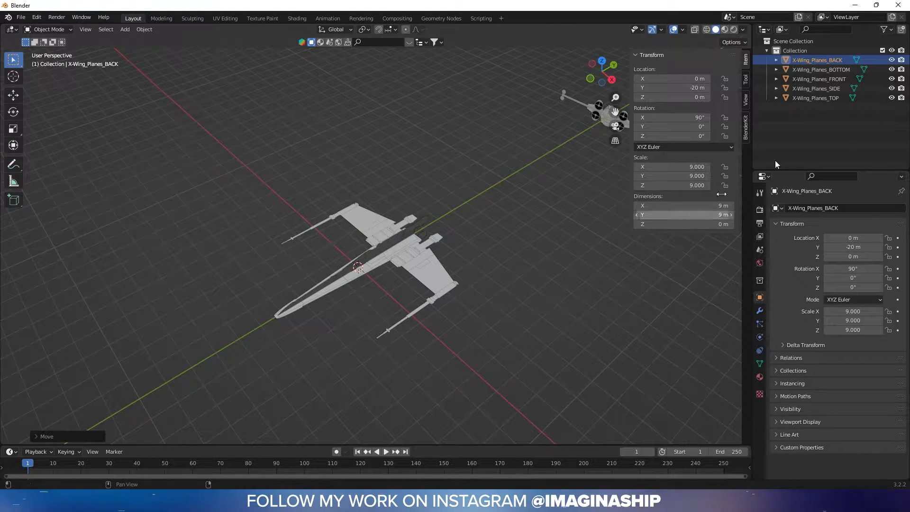
pyautogui.click(820, 88)
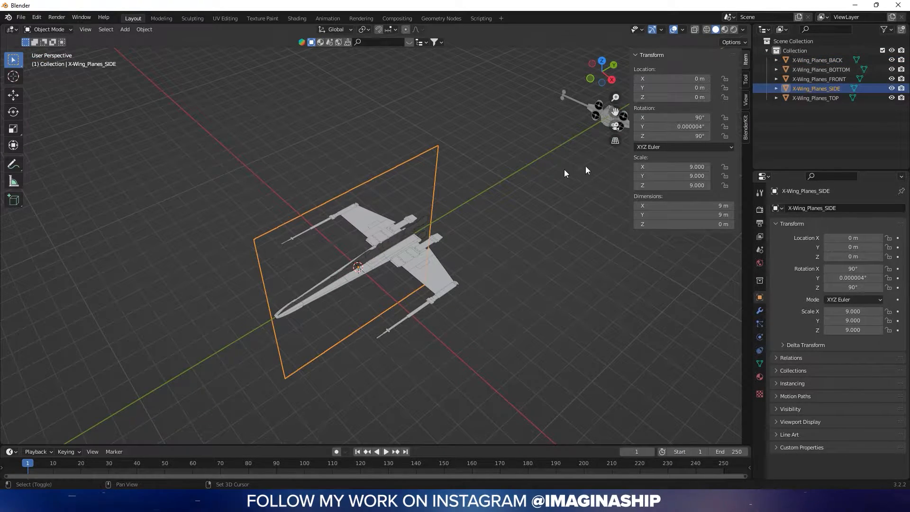
pyautogui.click(602, 59)
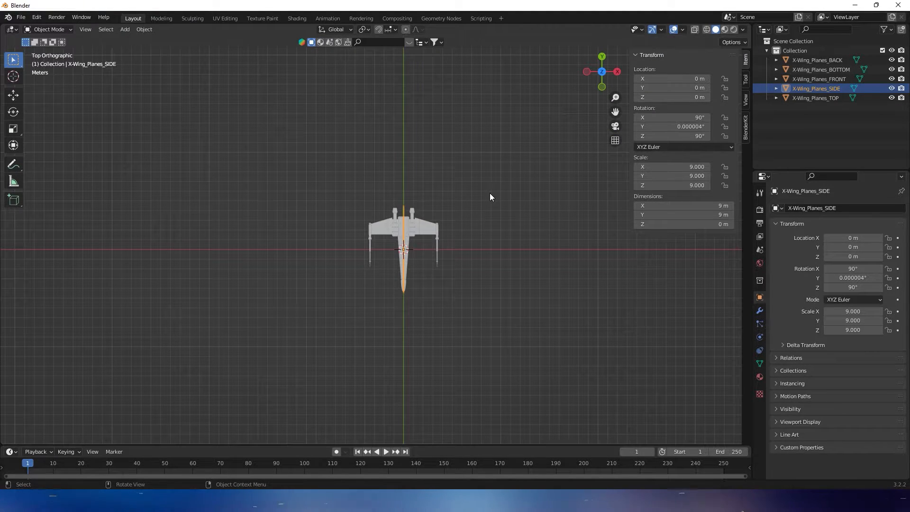
pyautogui.press('g')
pyautogui.press('x')
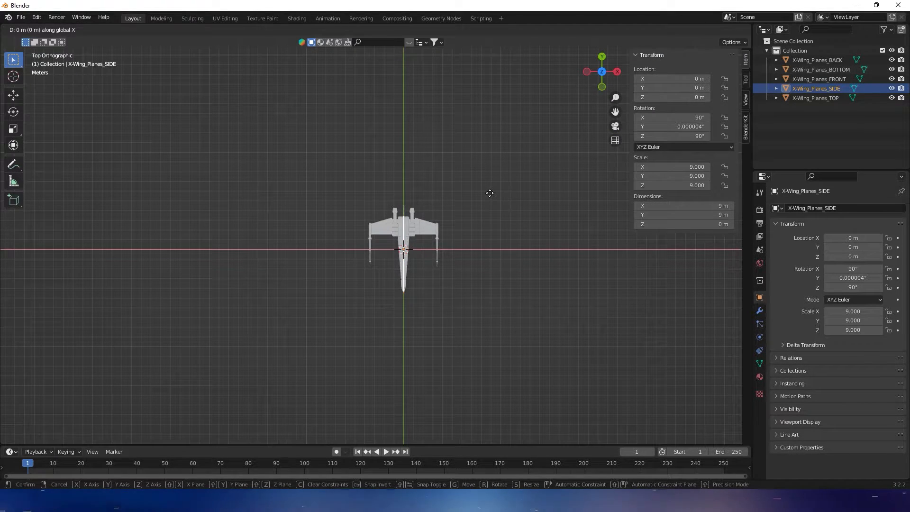
pyautogui.click(296, 210)
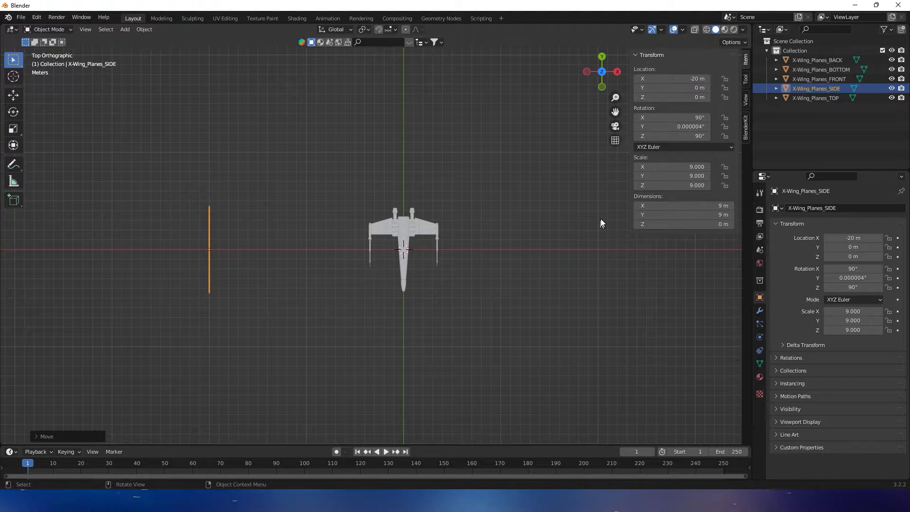
# Move the X-Wing_Planes_BOTTOM plane upward along the Z axis, away from the origin, in right orthographic view.
pyautogui.moveTo(534, 266); pyautogui.dragTo(467, 178, button='middle')
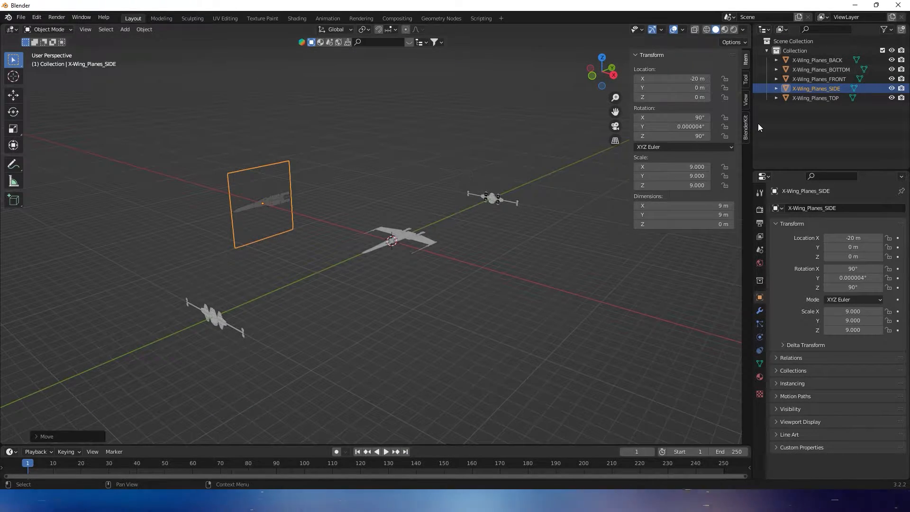
pyautogui.click(837, 72)
pyautogui.moveTo(616, 218); pyautogui.dragTo(577, 231, button='middle')
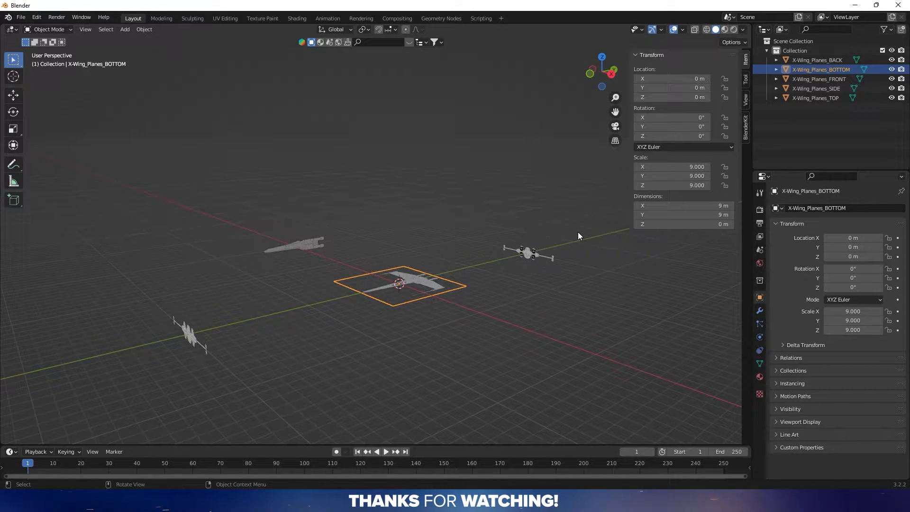
pyautogui.click(610, 73)
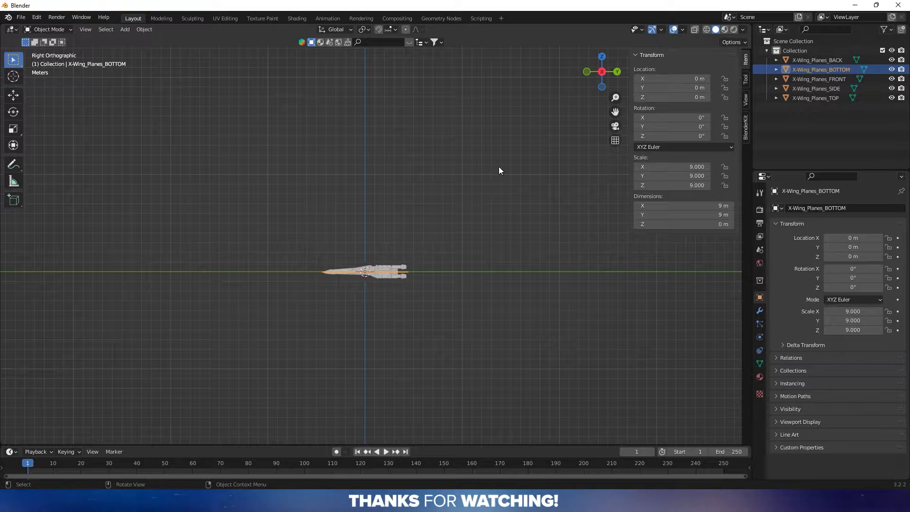
pyautogui.press('g')
pyautogui.press('z')
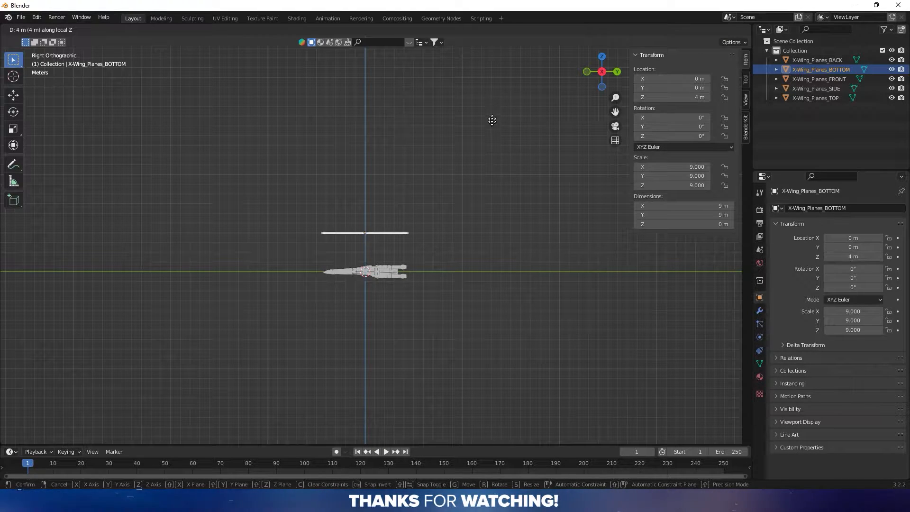
pyautogui.click(494, 377)
# Move the X-Wing_Planes_TOP plane -20 m along the global Z axis in right orthographic view.
pyautogui.click(829, 98)
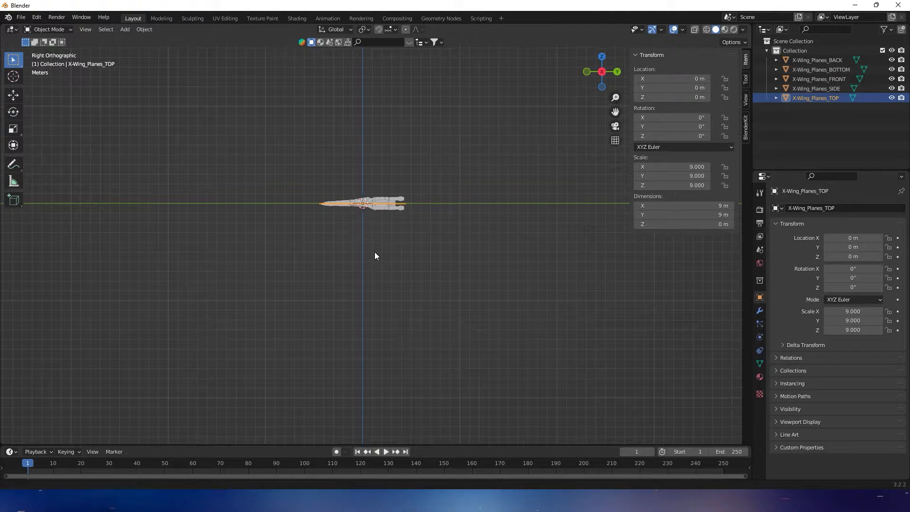
pyautogui.press('g')
pyautogui.press('z')
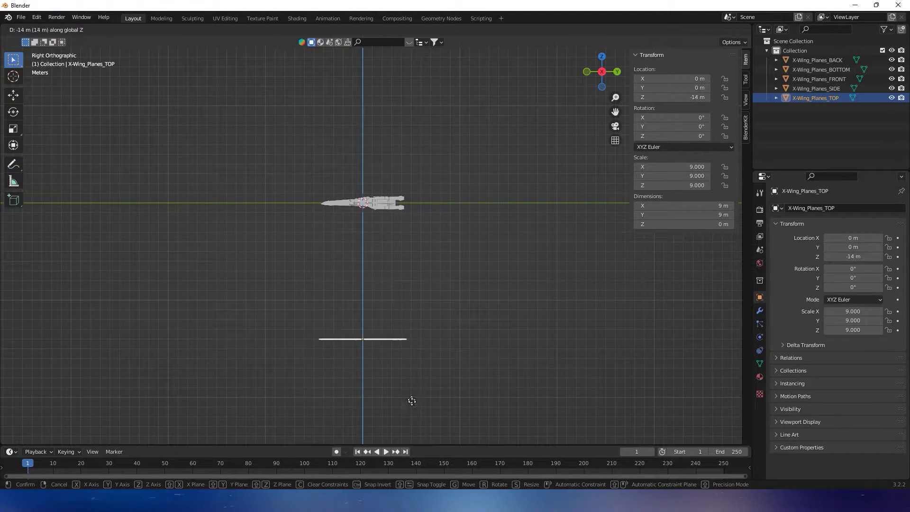
pyautogui.click(427, 39)
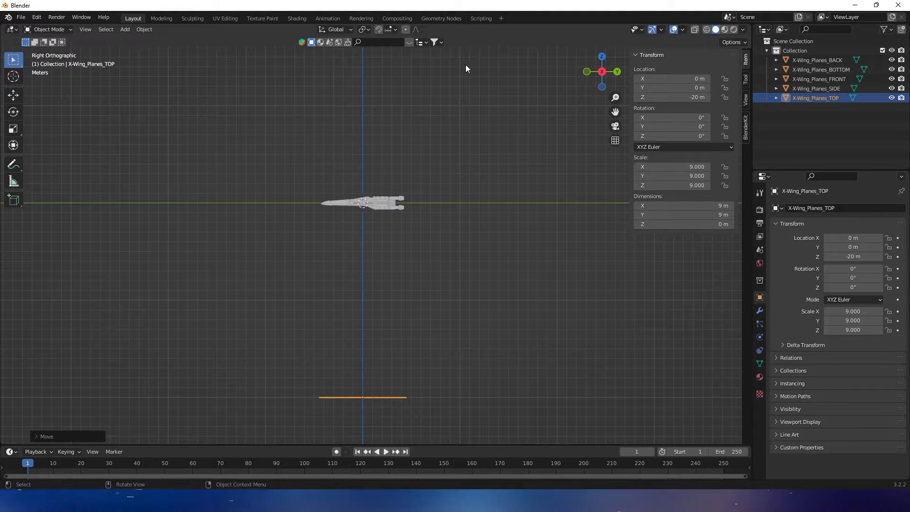
pyautogui.moveTo(465, 64); pyautogui.dragTo(442, 122, button='middle')
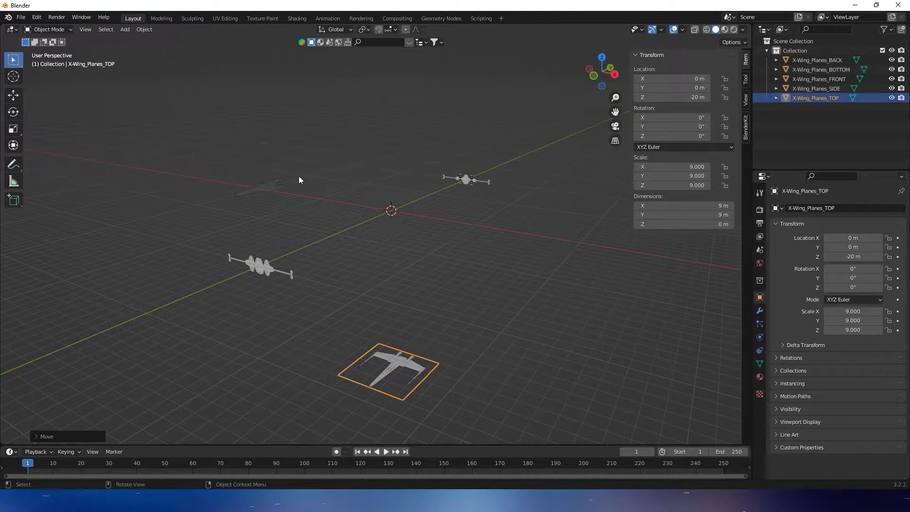
# Duplicate the X-Wing_Planes_SIDE plane and move the copy 40 m along the global X axis in top view.
pyautogui.moveTo(299, 179); pyautogui.dragTo(285, 182, button='middle')
pyautogui.click(281, 177)
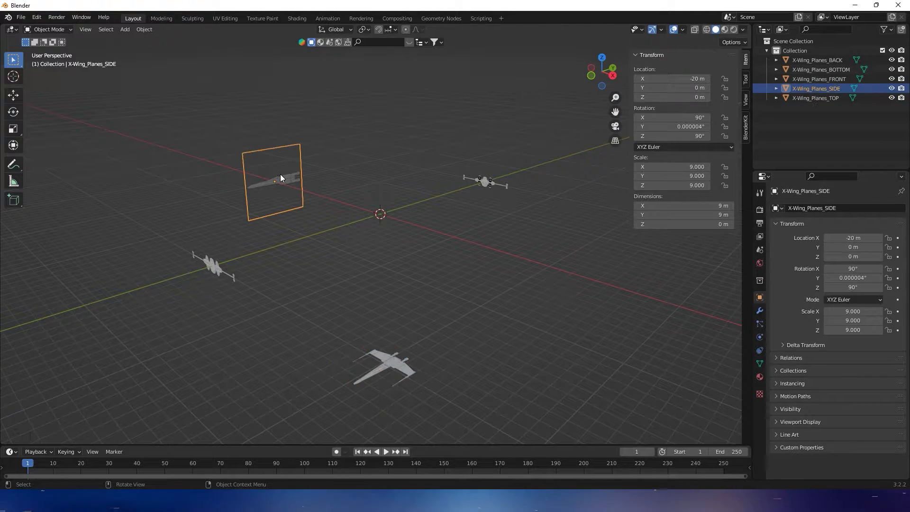
pyautogui.moveTo(378, 190); pyautogui.dragTo(403, 192, button='middle')
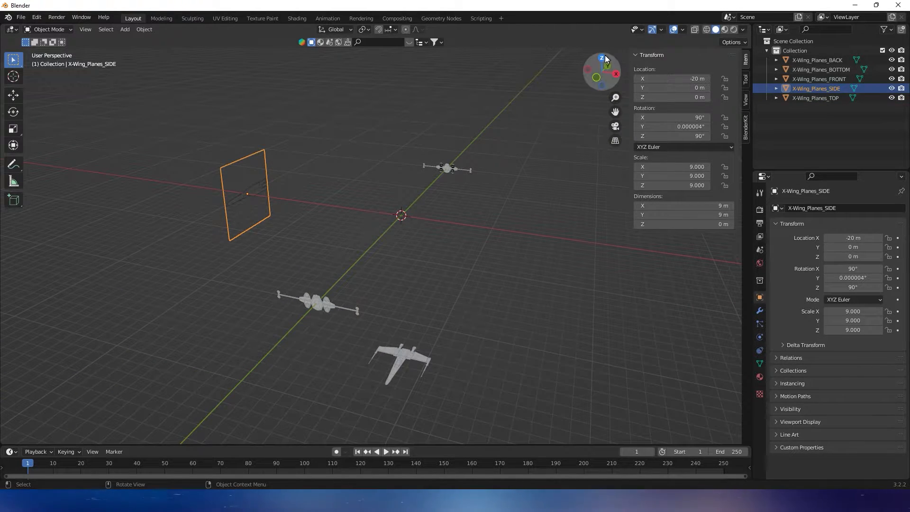
pyautogui.click(604, 56)
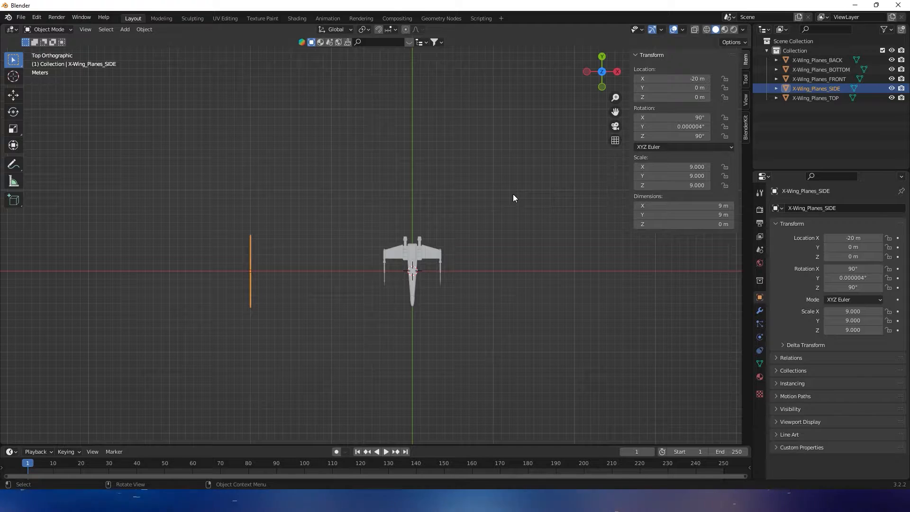
pyautogui.hotkey('shift', 'd')
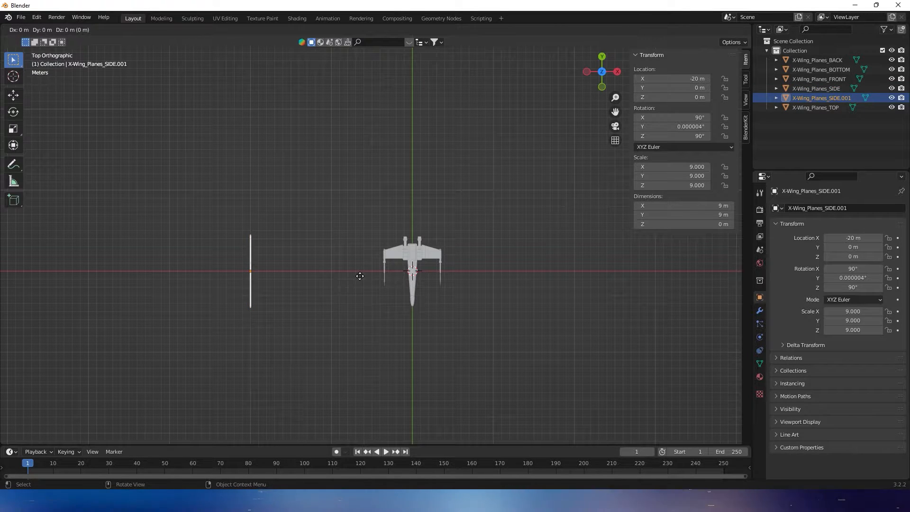
pyautogui.press('x')
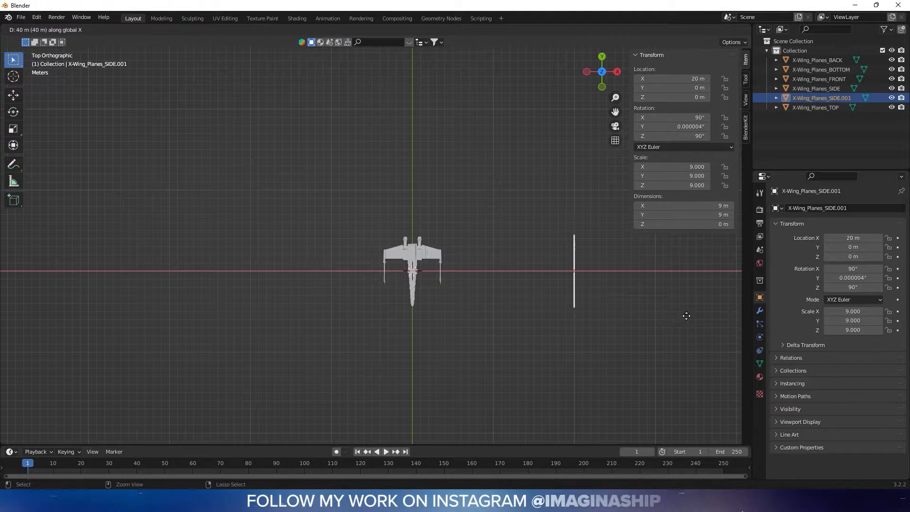
pyautogui.click(685, 315)
pyautogui.moveTo(685, 314); pyautogui.dragTo(486, 238, button='middle')
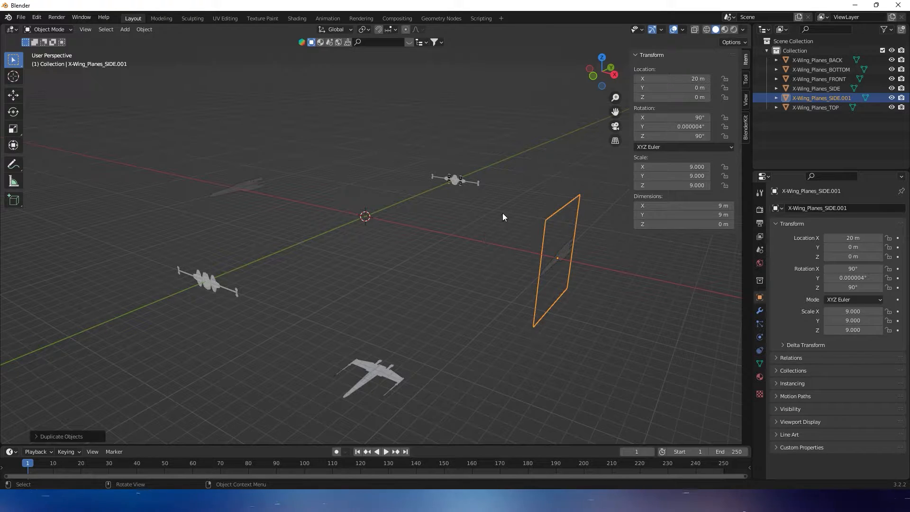
# Delete the duplicated side plane on the positive X side of the origin.
pyautogui.moveTo(514, 217); pyautogui.dragTo(490, 237, button='middle')
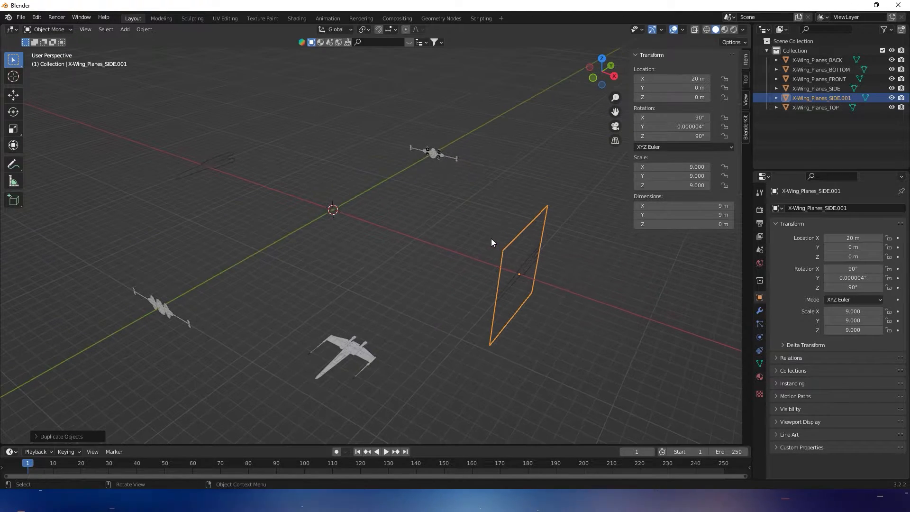
pyautogui.press('Delete')
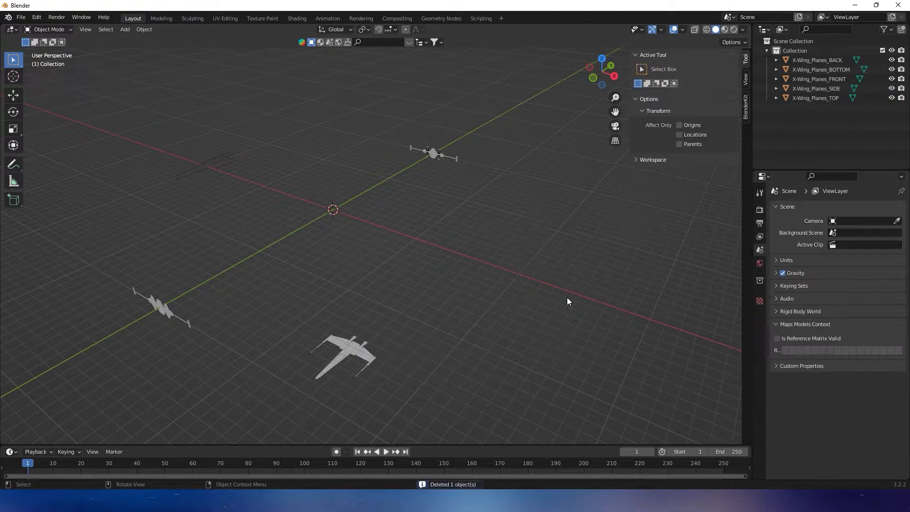
pyautogui.moveTo(472, 283); pyautogui.dragTo(370, 215, button='middle')
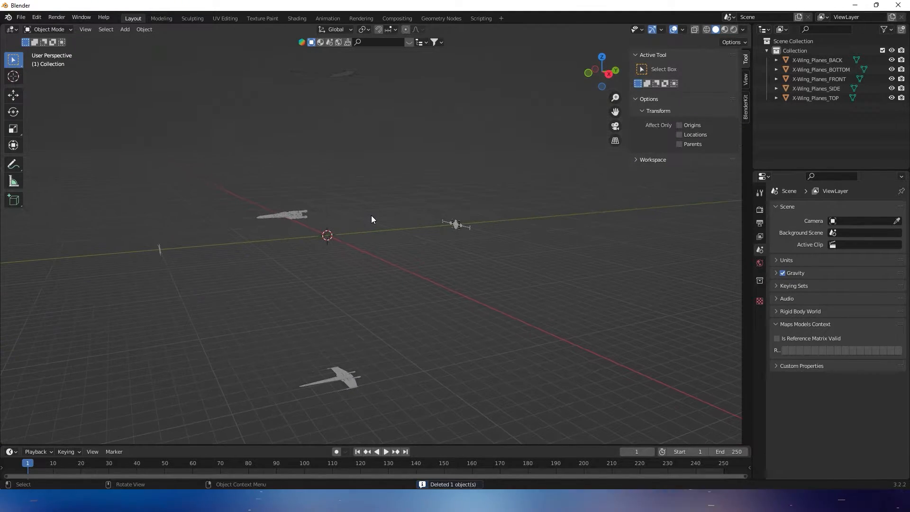
# Rename the collection that holds the five reference planes as Planes.
pyautogui.doubleClick(792, 50)
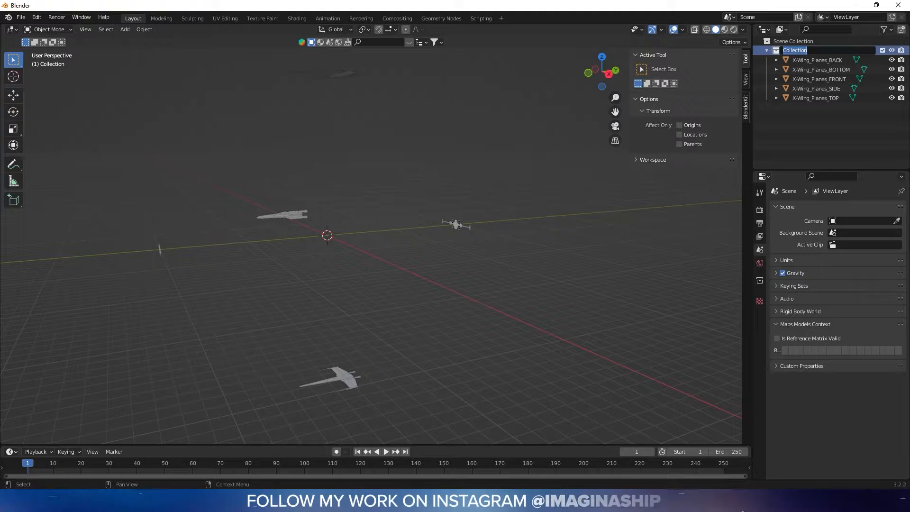
pyautogui.write('Pl')
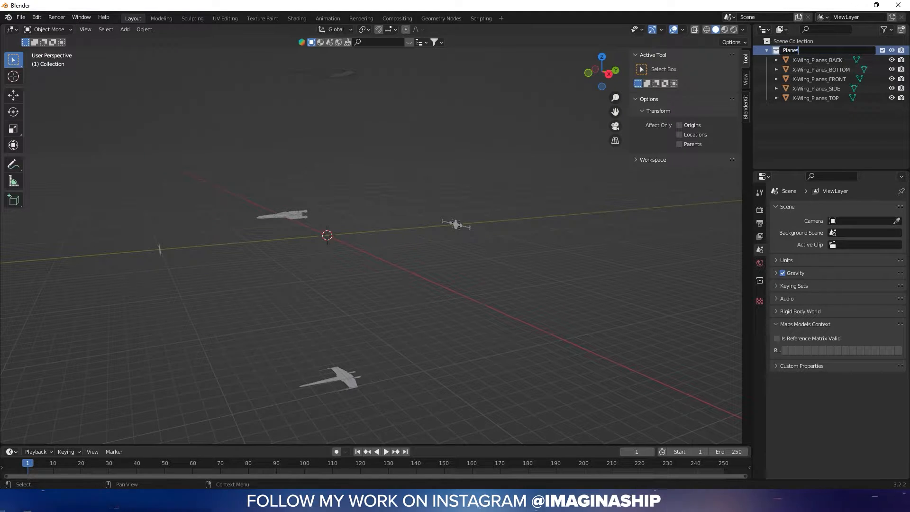
pyautogui.write('anes')
pyautogui.press('Return')
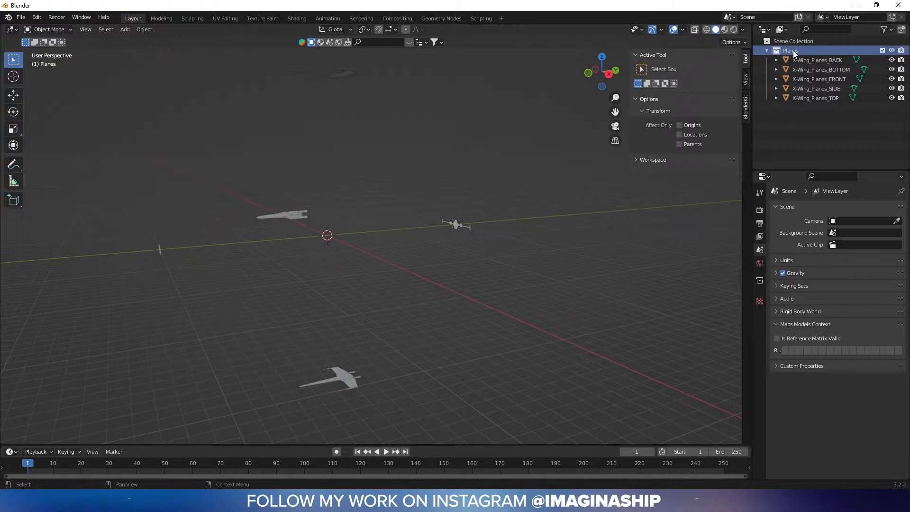
# Show the selectability toggles, make the Planes collection unselectable, and test this by box-selecting over the reference planes.
pyautogui.click(887, 30)
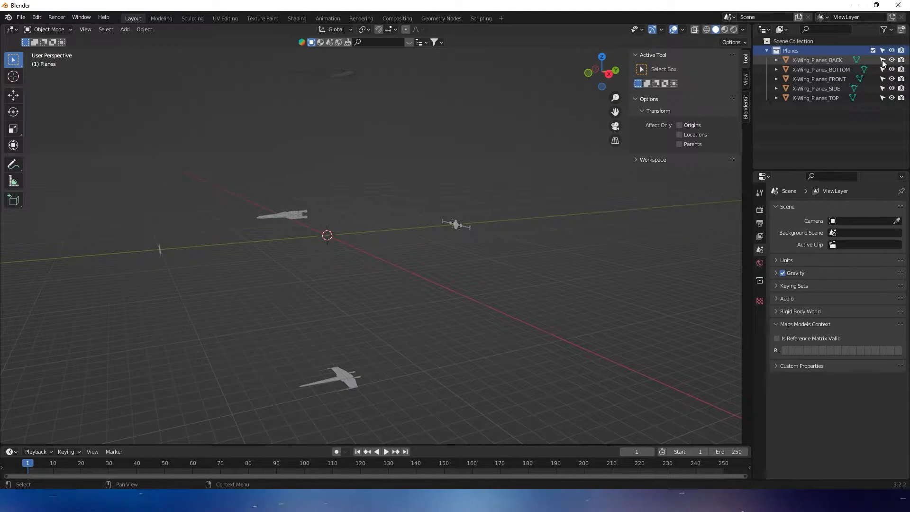
pyautogui.click(882, 51)
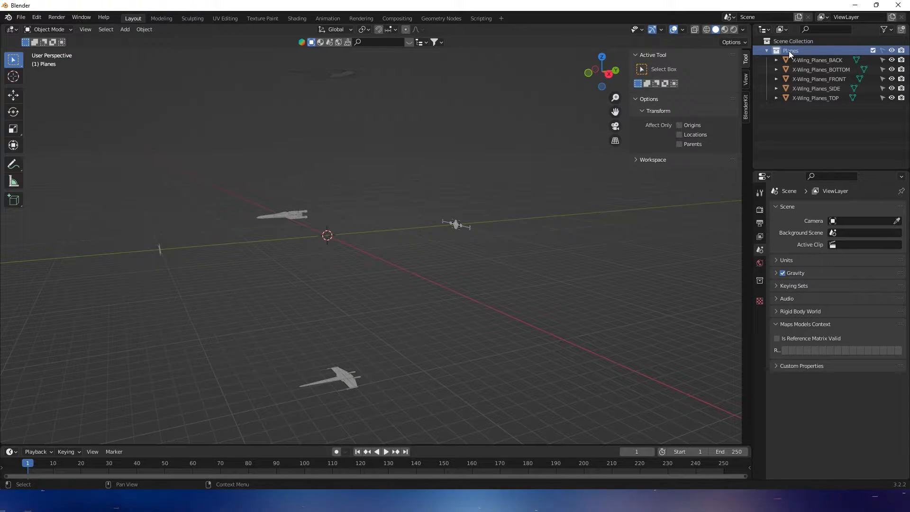
pyautogui.moveTo(493, 153); pyautogui.dragTo(382, 314)
pyautogui.moveTo(212, 231); pyautogui.dragTo(254, 239)
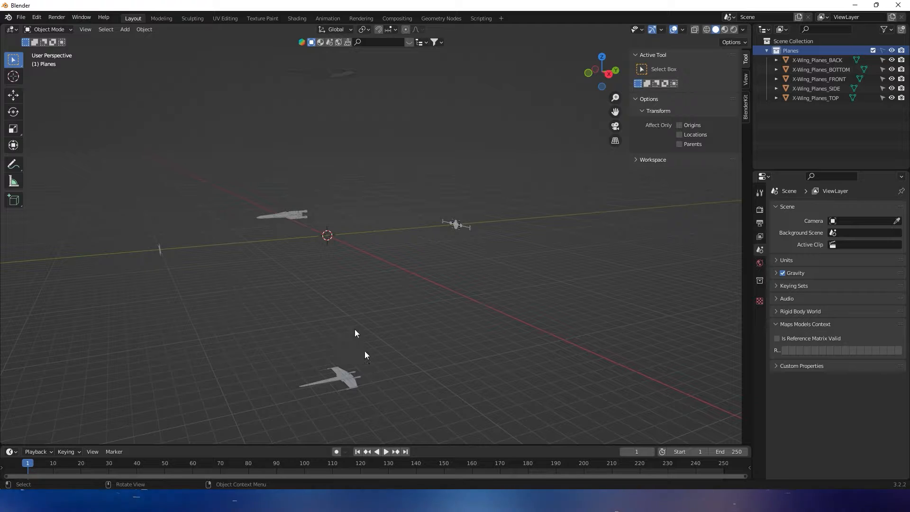
pyautogui.moveTo(260, 169); pyautogui.dragTo(391, 251)
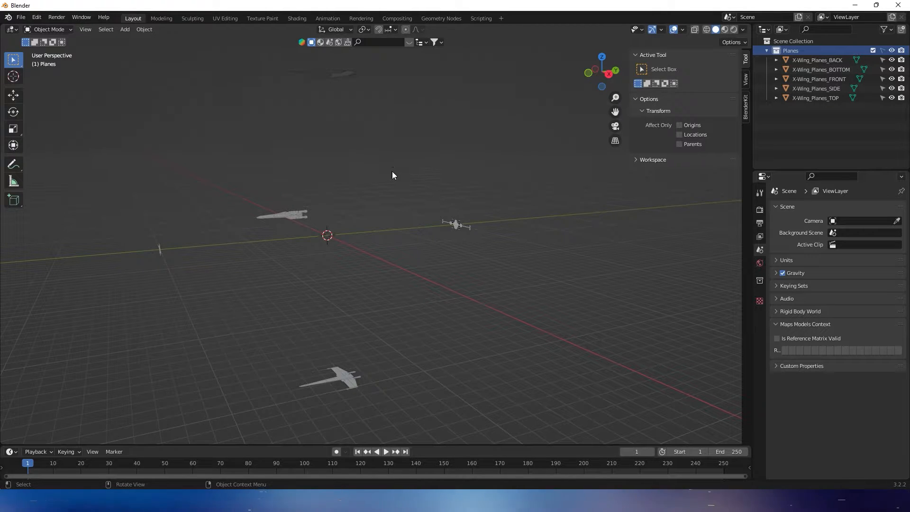
# Inspect the reference planes in front orthographic view, temporarily hiding X-Wing_Planes_BACK and showing it again.
pyautogui.moveTo(392, 176); pyautogui.dragTo(425, 175, button='middle')
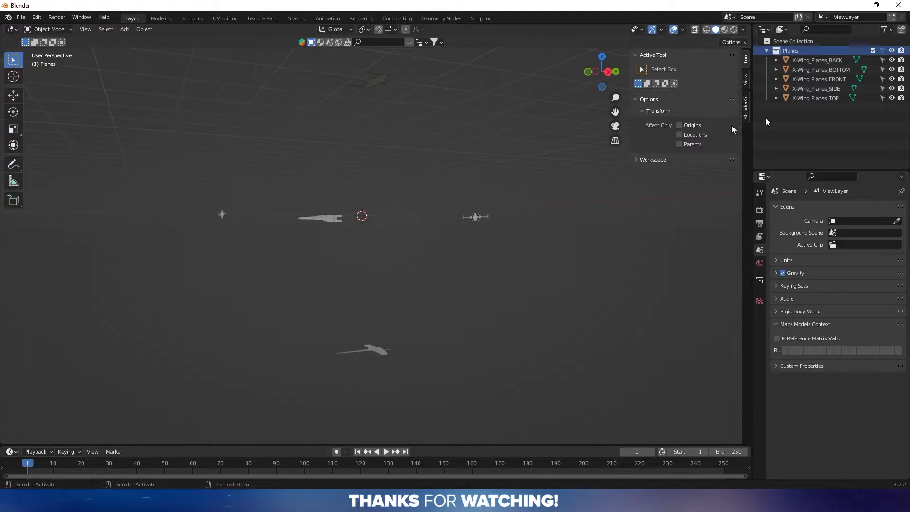
pyautogui.moveTo(499, 160); pyautogui.dragTo(571, 193, button='middle')
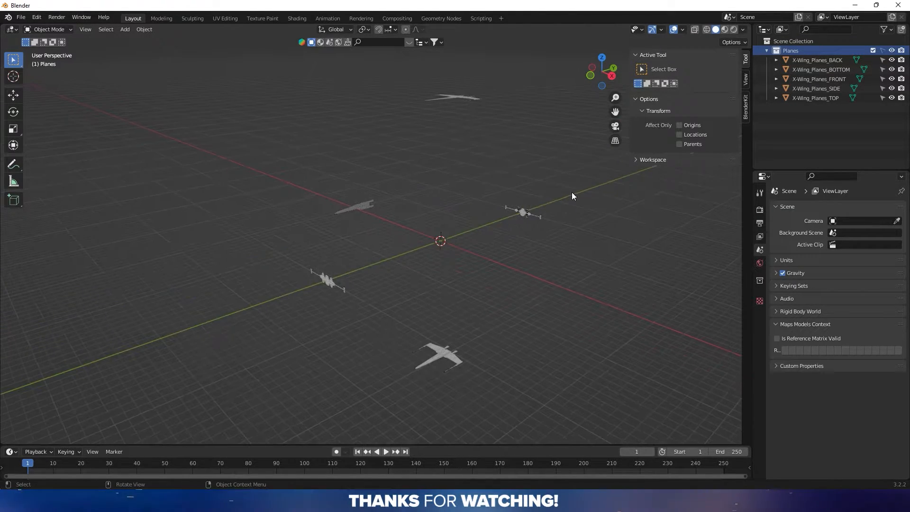
pyautogui.click(592, 75)
pyautogui.scroll(4, 590, 157)
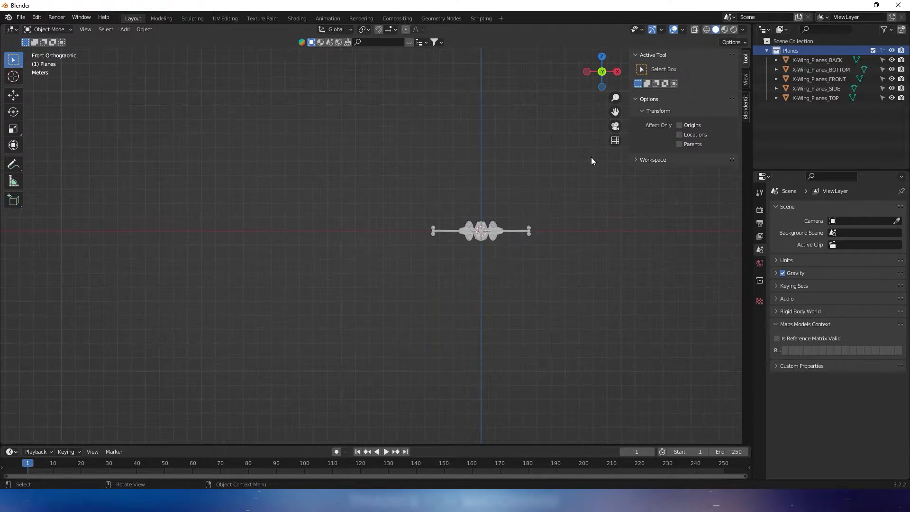
pyautogui.keyDown('shift'); pyautogui.moveTo(581, 246); pyautogui.dragTo(437, 274, button='middle'); pyautogui.keyUp('shift')
pyautogui.scroll(3, 436, 274)
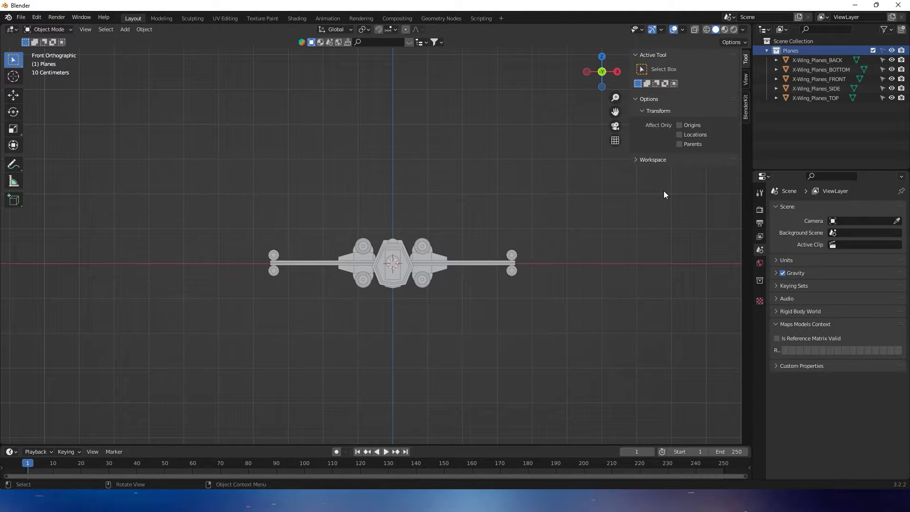
pyautogui.click(891, 60)
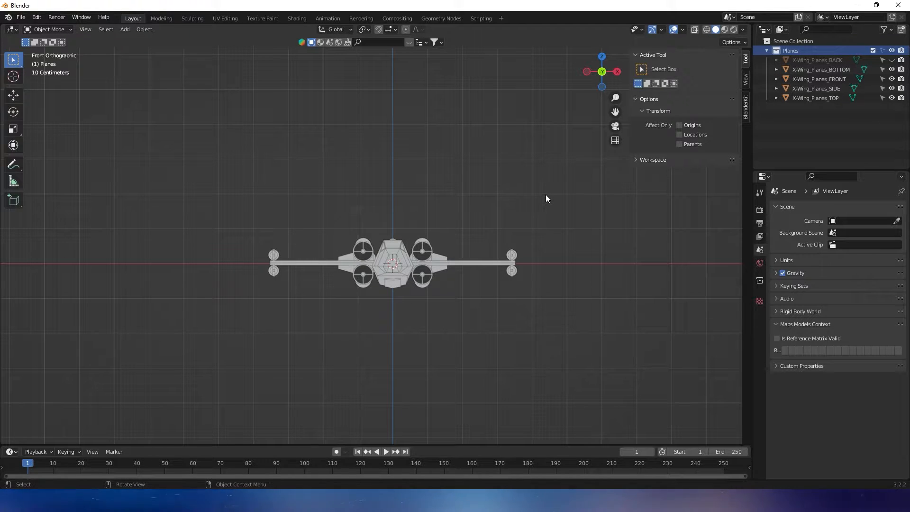
pyautogui.click(891, 61)
pyautogui.moveTo(540, 195); pyautogui.dragTo(439, 195, button='middle')
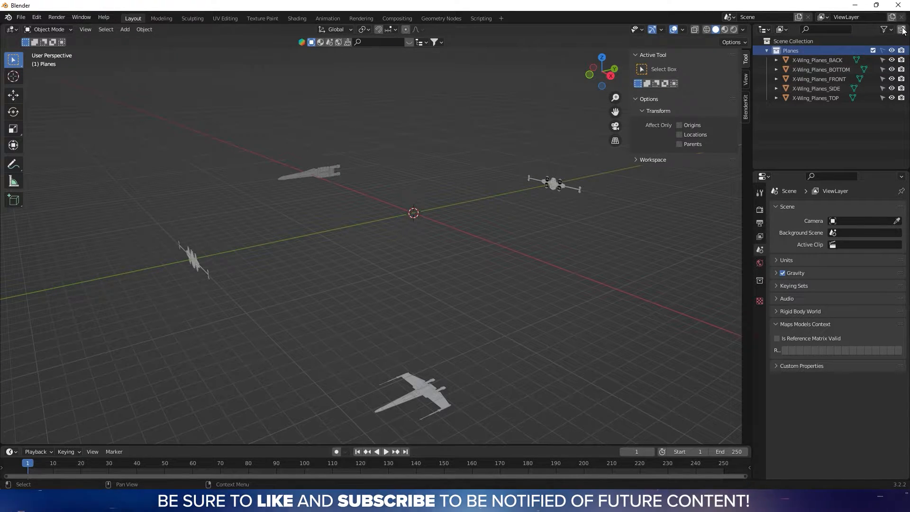
# Create a new collection directly under the Scene Collection and name it X-Wing.
pyautogui.click(791, 43)
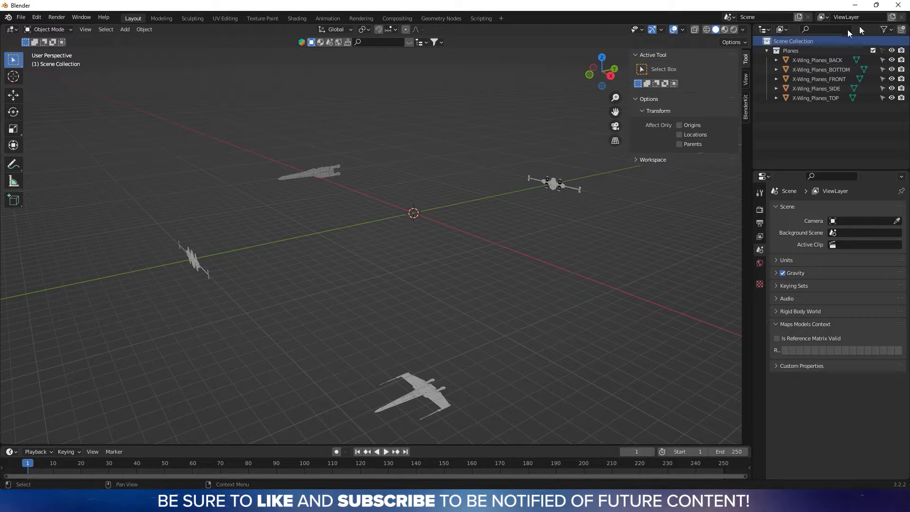
pyautogui.click(901, 30)
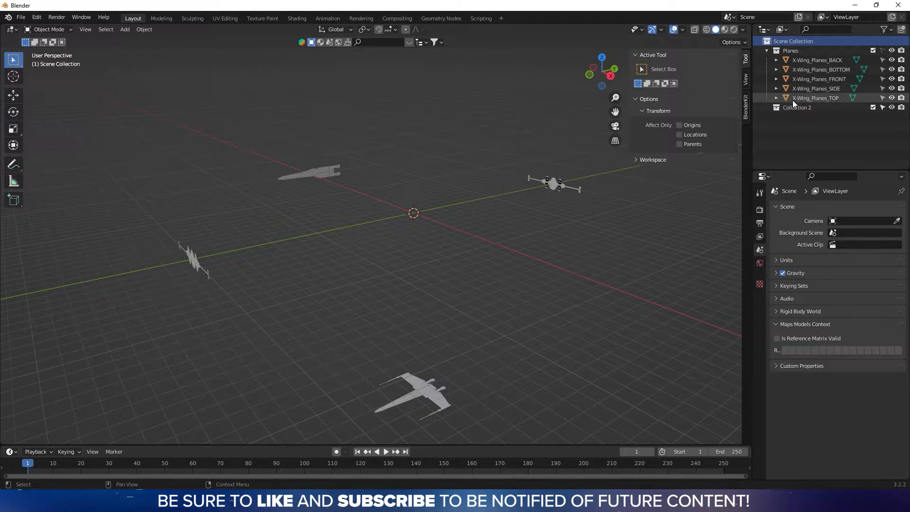
pyautogui.doubleClick(793, 107)
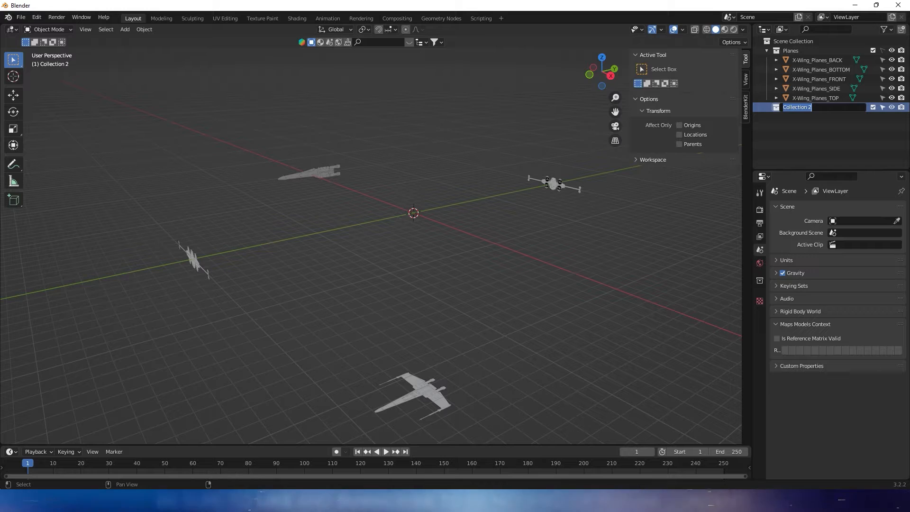
pyautogui.write('X-Wing')
pyautogui.press('Return')
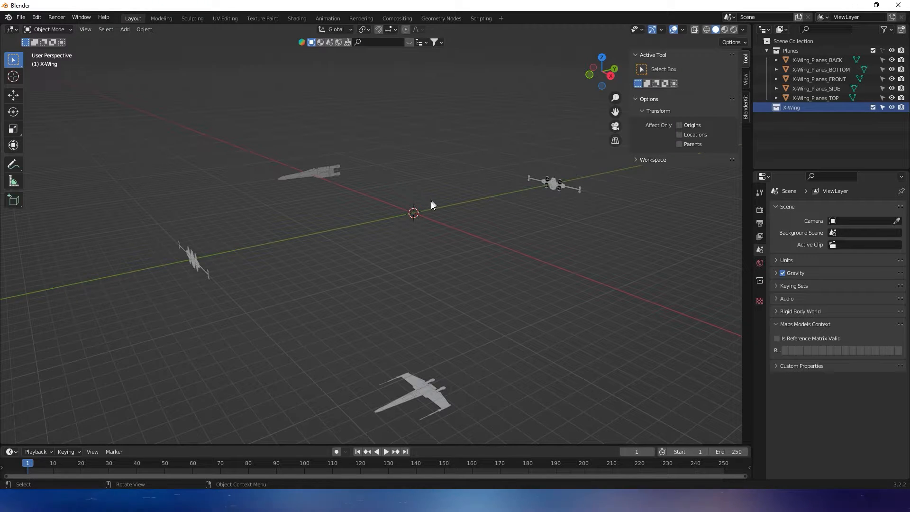
# Add a cube mesh at the world origin in the X-Wing collection.
pyautogui.hotkey('shift', 'a')
pyautogui.moveTo(431, 205)
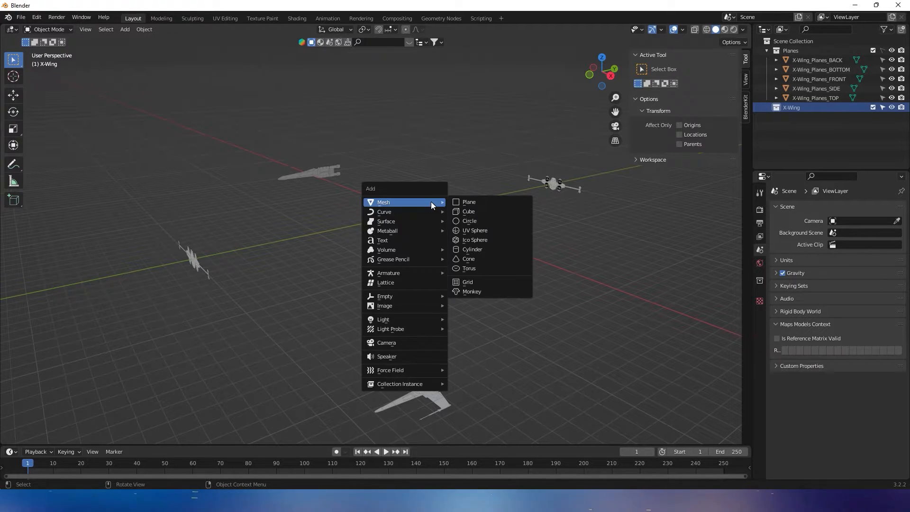
pyautogui.click(479, 209)
# In right orthographic view with X-ray on, scale the cube uniformly to about 0.322 to match the fuselage height.
pyautogui.moveTo(428, 178); pyautogui.dragTo(468, 172, button='middle')
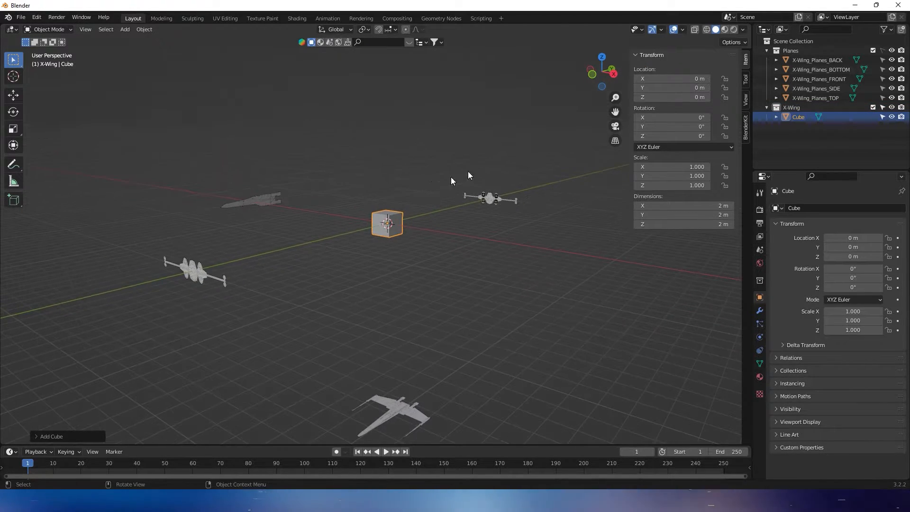
pyautogui.click(613, 73)
pyautogui.scroll(6, 478, 204)
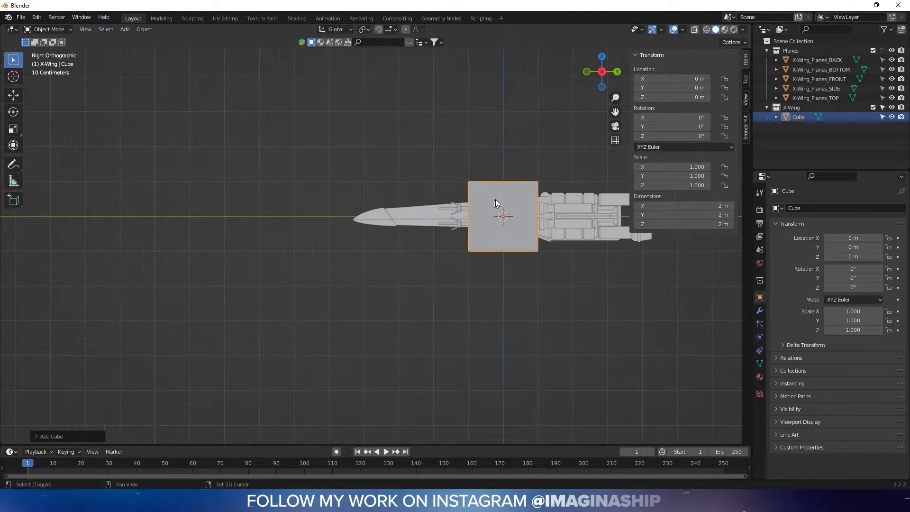
pyautogui.keyDown('shift'); pyautogui.moveTo(496, 199); pyautogui.dragTo(362, 215, button='middle'); pyautogui.keyUp('shift')
pyautogui.hotkey('alt', 'z')
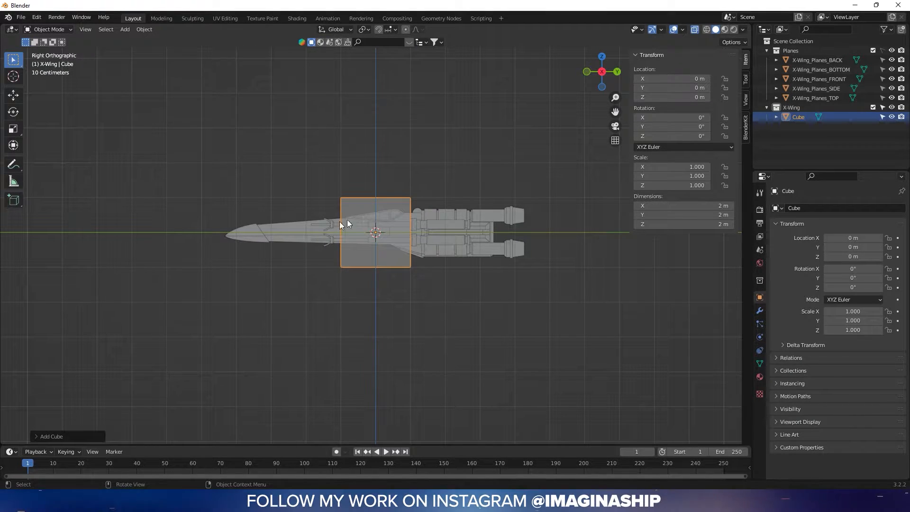
pyautogui.scroll(2, 398, 217)
pyautogui.press('s')
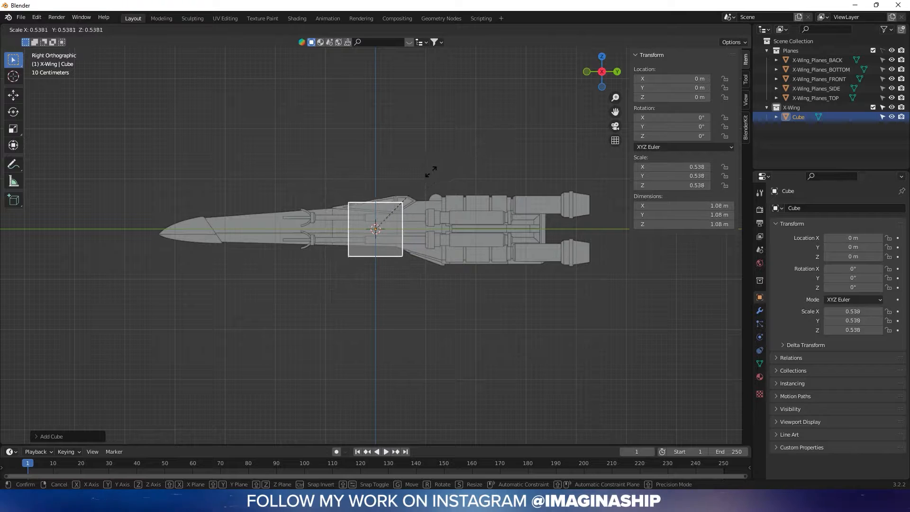
pyautogui.click(407, 195)
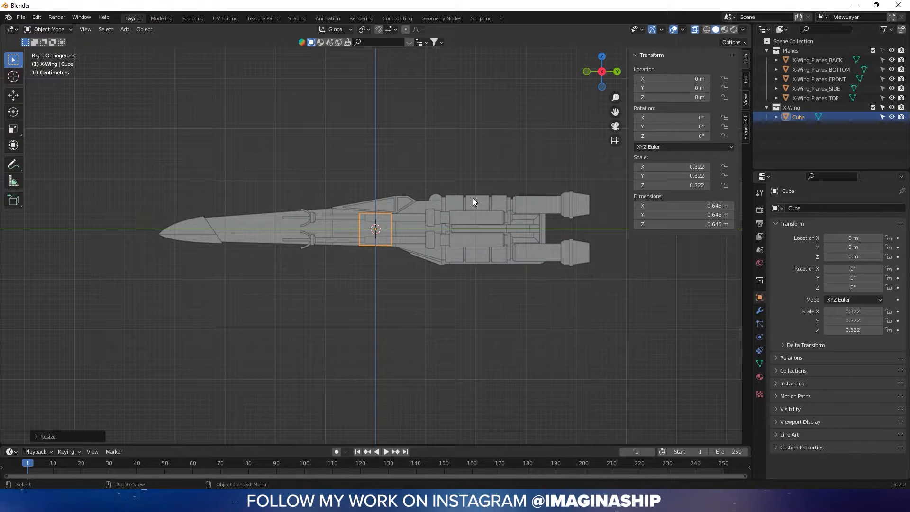
# Stretch the cube along Y to a scale of about 3.289 and move it about 0.0945 m along Y over the fuselage.
pyautogui.press('s')
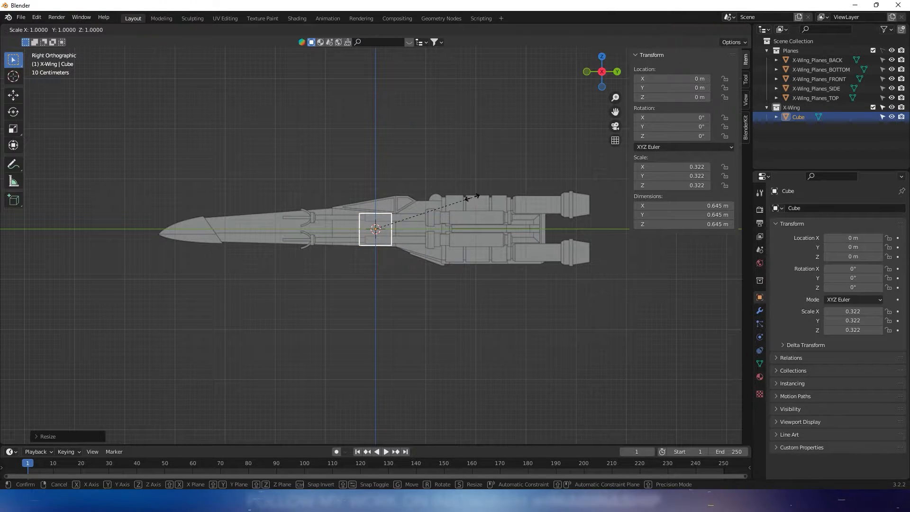
pyautogui.press('y')
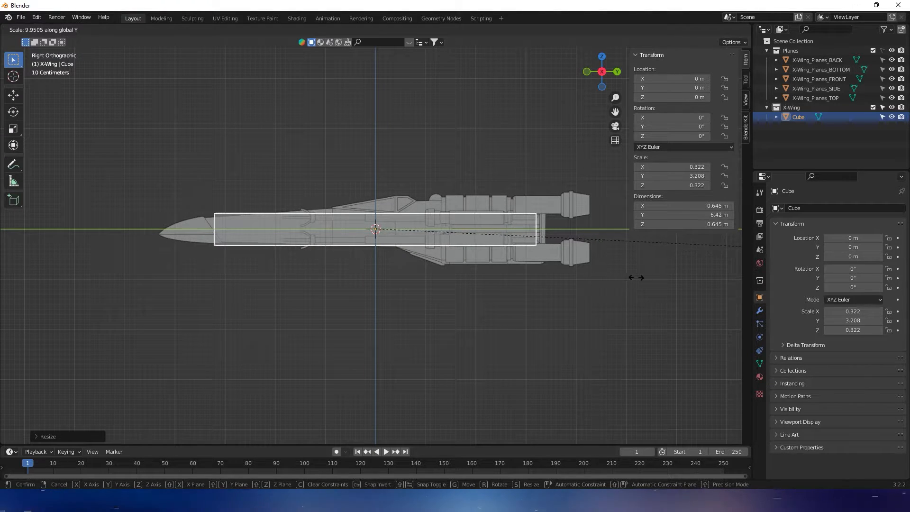
pyautogui.click(662, 278)
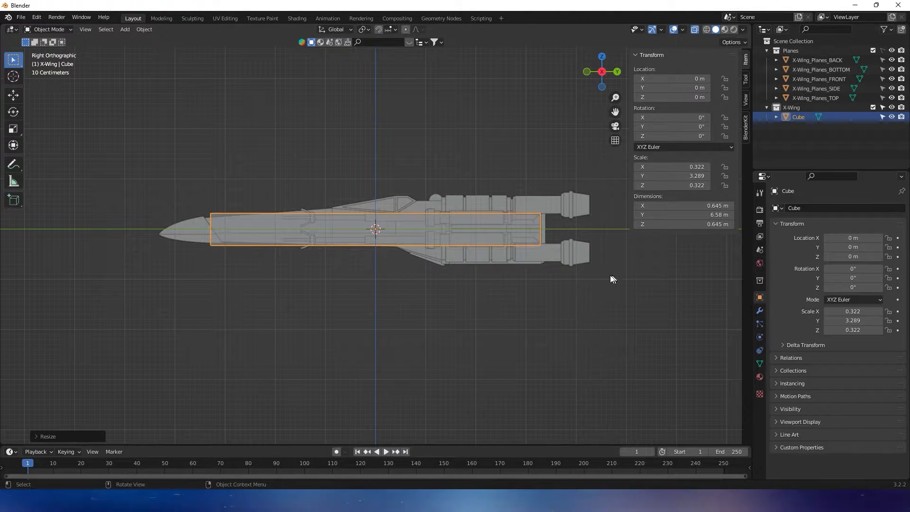
pyautogui.press('g')
pyautogui.press('y')
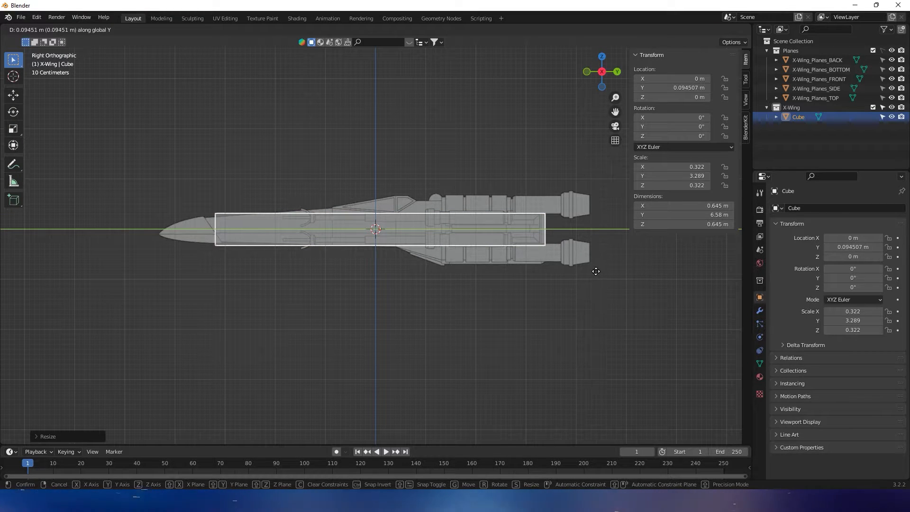
pyautogui.click(596, 271)
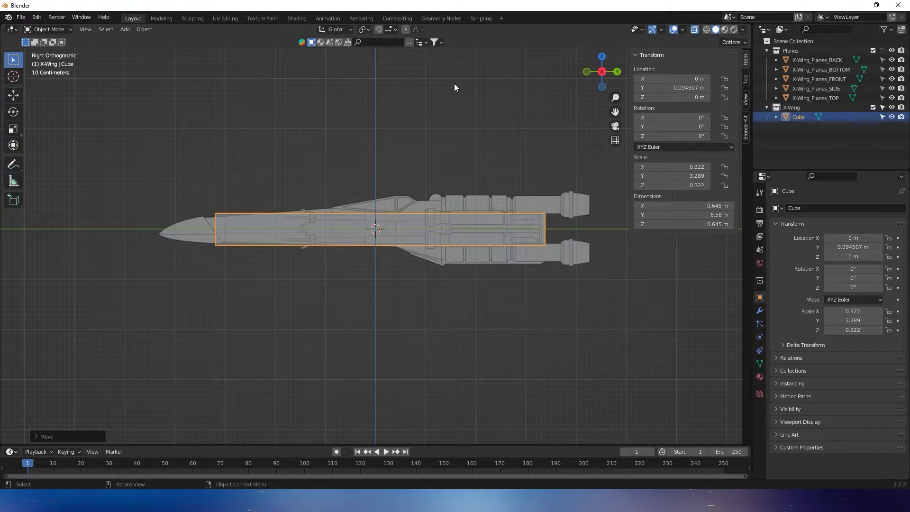
# In Edit Mode, add a centred lengthwise loop cut that divides the box into two halves across X.
pyautogui.click(601, 57)
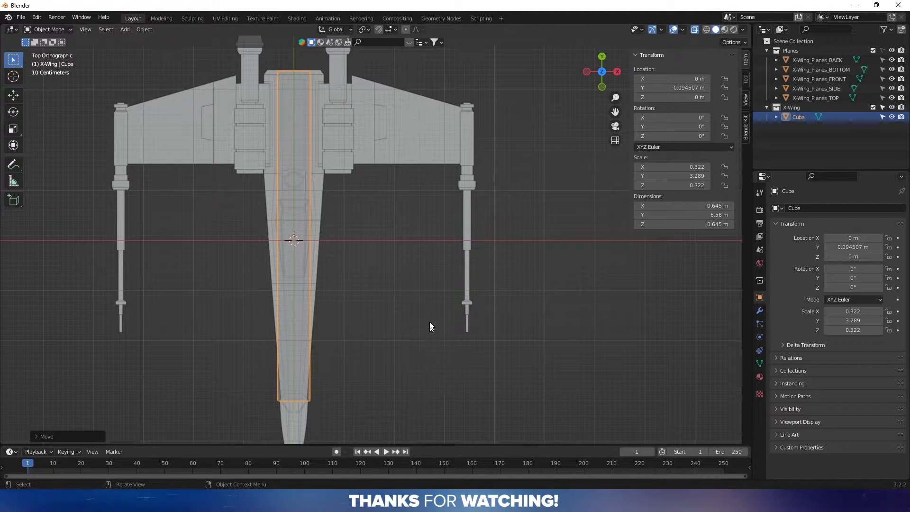
pyautogui.moveTo(429, 317); pyautogui.dragTo(409, 237, button='middle')
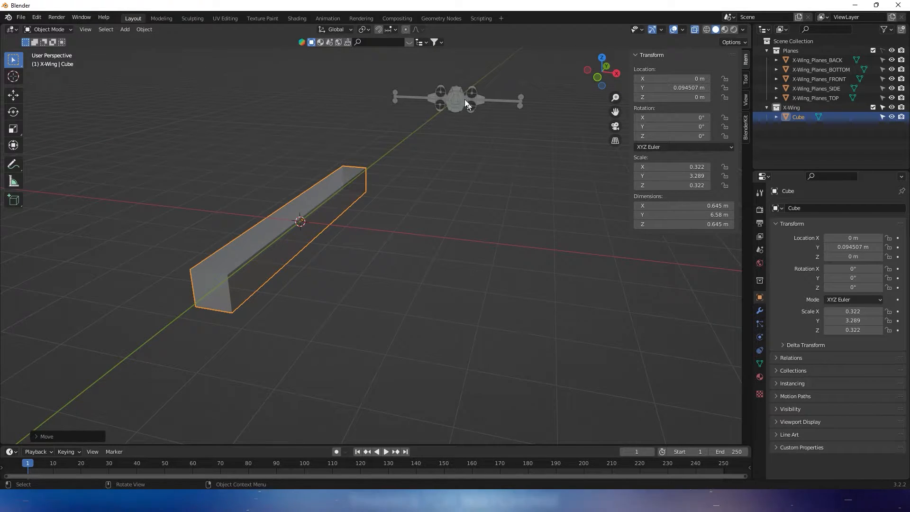
pyautogui.moveTo(390, 168); pyautogui.dragTo(337, 157, button='middle')
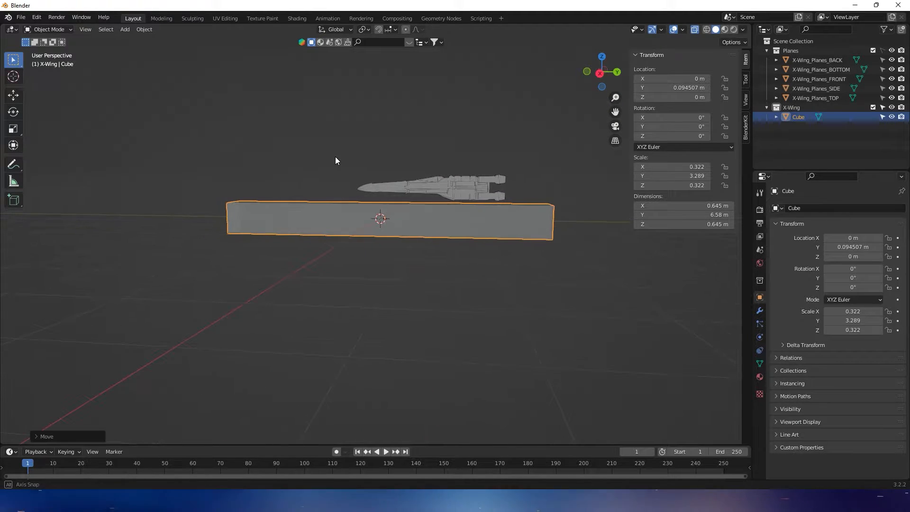
pyautogui.moveTo(368, 205); pyautogui.dragTo(464, 211, button='middle')
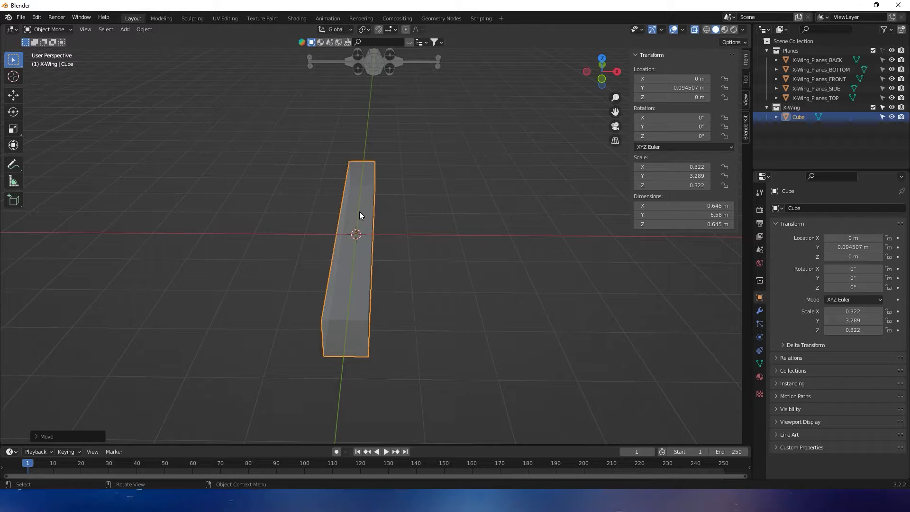
pyautogui.press('Tab')
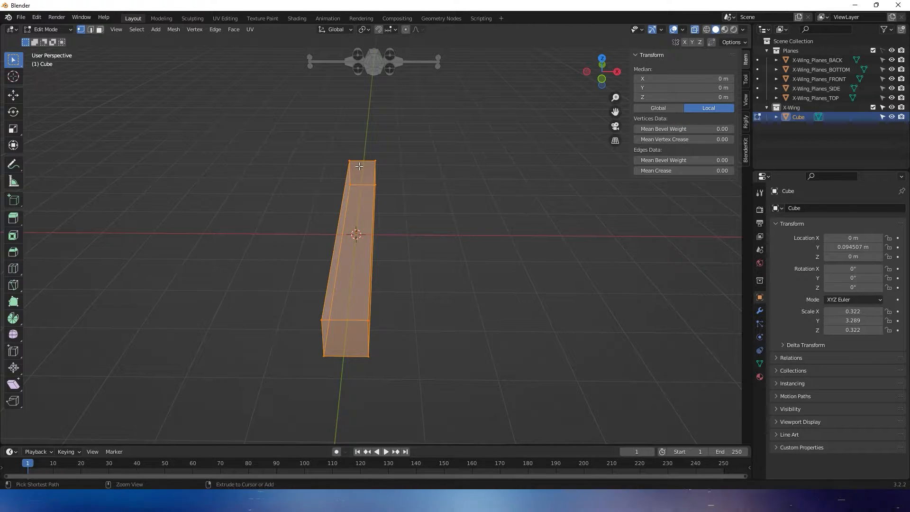
pyautogui.hotkey('ctrl', 'r')
pyautogui.click(361, 165)
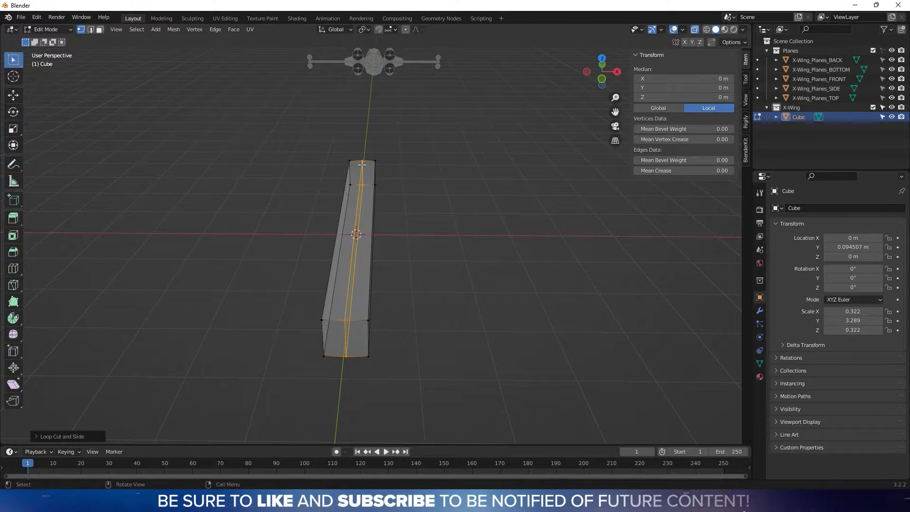
pyautogui.rightClick(332, 216)
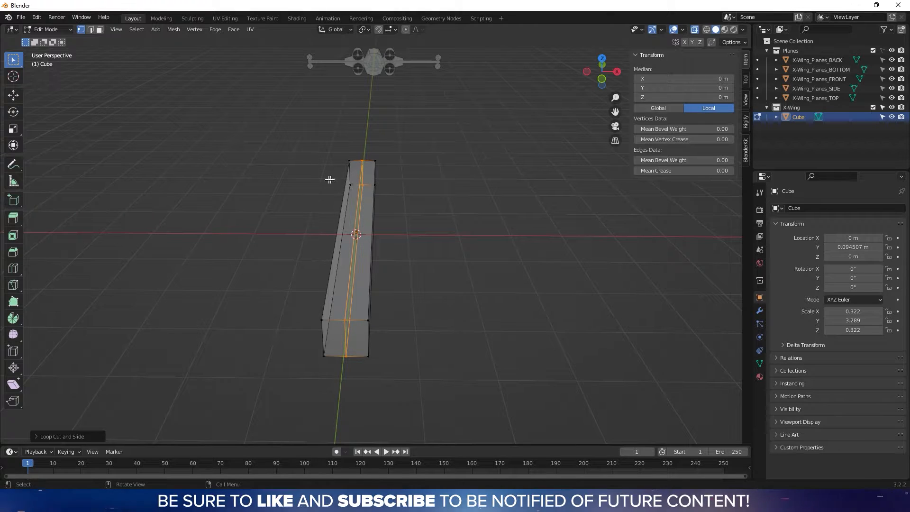
# In front orthographic view, select the faces on the negative X half of the box and delete them.
pyautogui.click(601, 79)
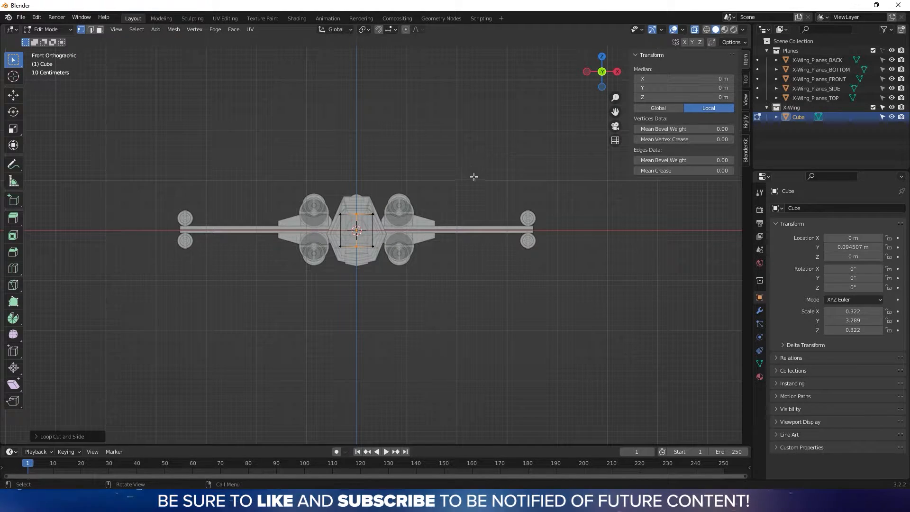
pyautogui.press('3')
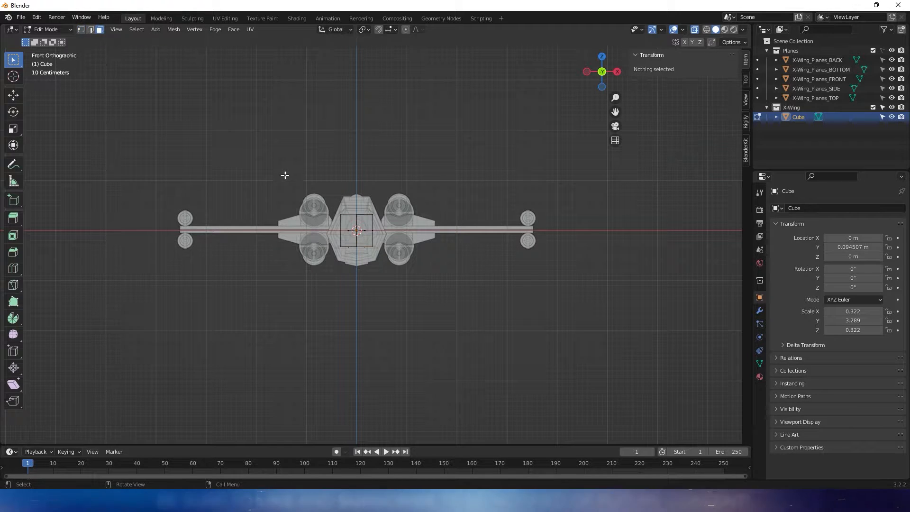
pyautogui.moveTo(286, 179); pyautogui.dragTo(361, 284)
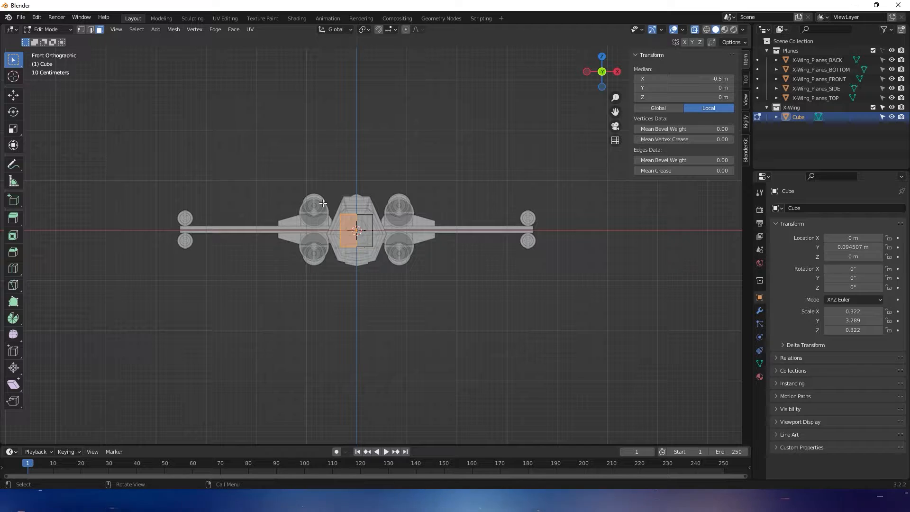
pyautogui.press('x')
pyautogui.click(314, 226)
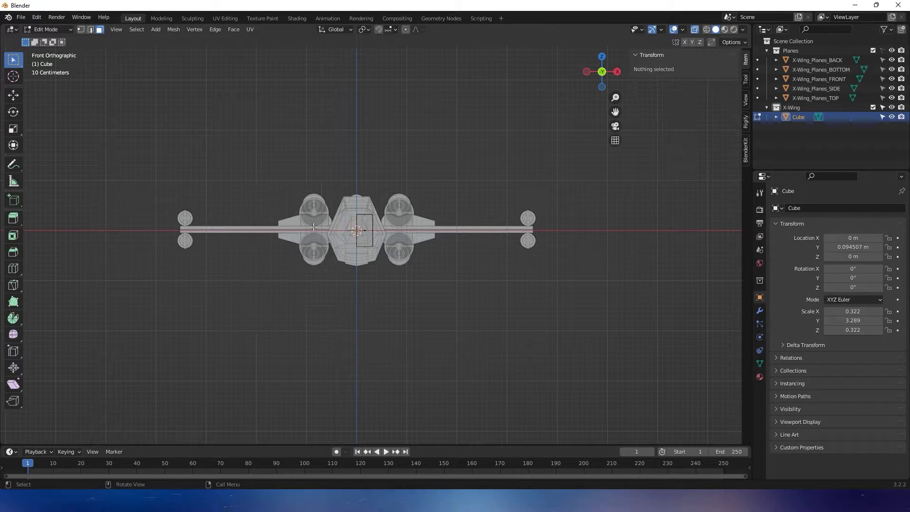
# Try edge and face selection modes on the half box, picking the front upper edge, the front face and the lower outer edge.
pyautogui.moveTo(417, 219); pyautogui.dragTo(506, 227, button='middle')
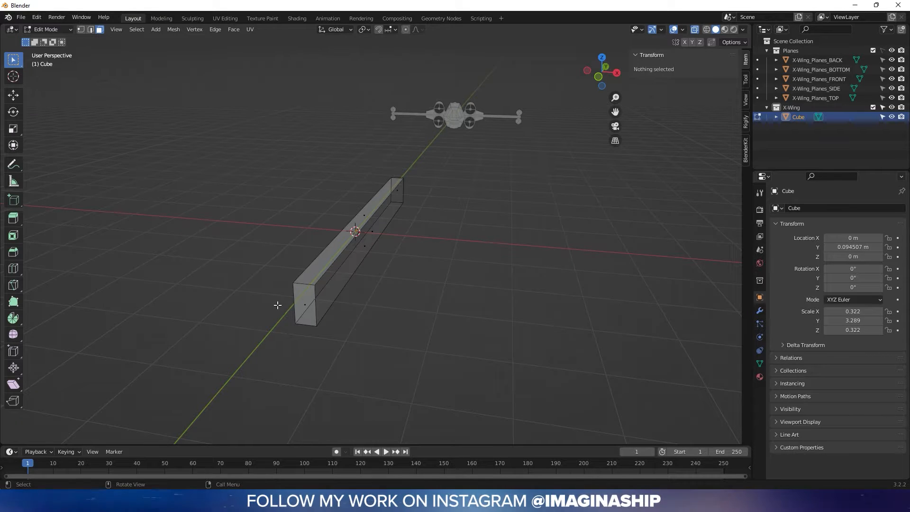
pyautogui.moveTo(290, 278); pyautogui.dragTo(335, 306)
pyautogui.press('2')
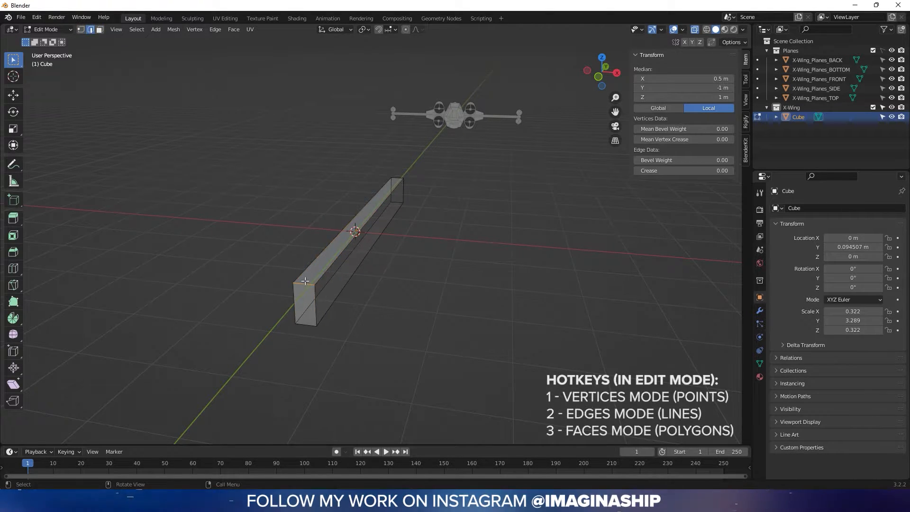
pyautogui.click(316, 280)
pyautogui.press('3')
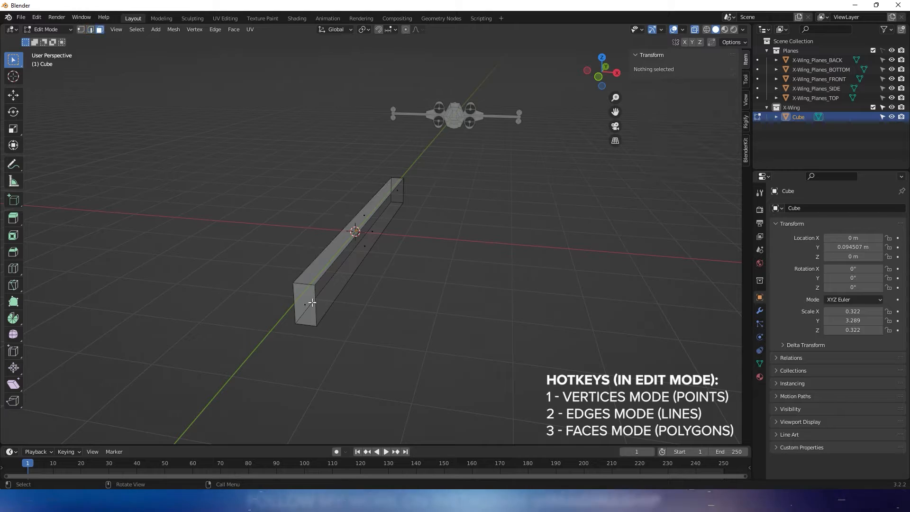
pyautogui.click(312, 313)
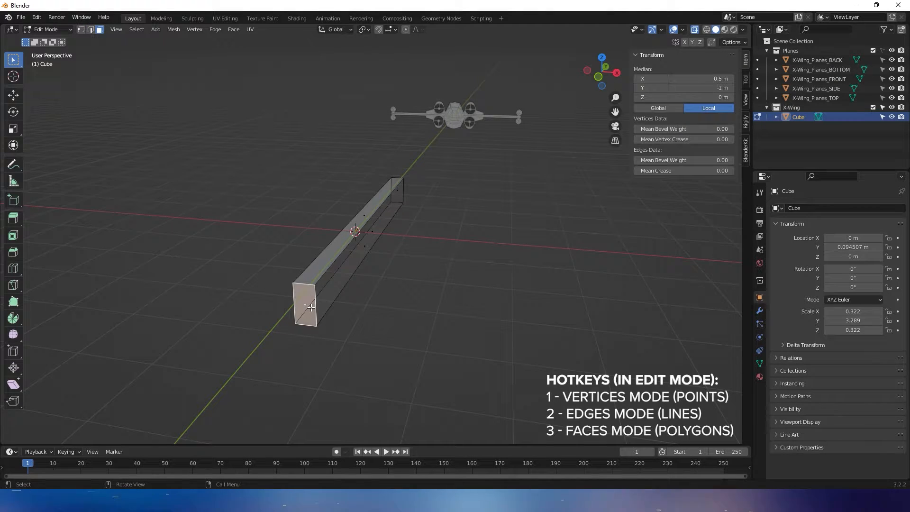
pyautogui.press('2')
pyautogui.click(367, 245)
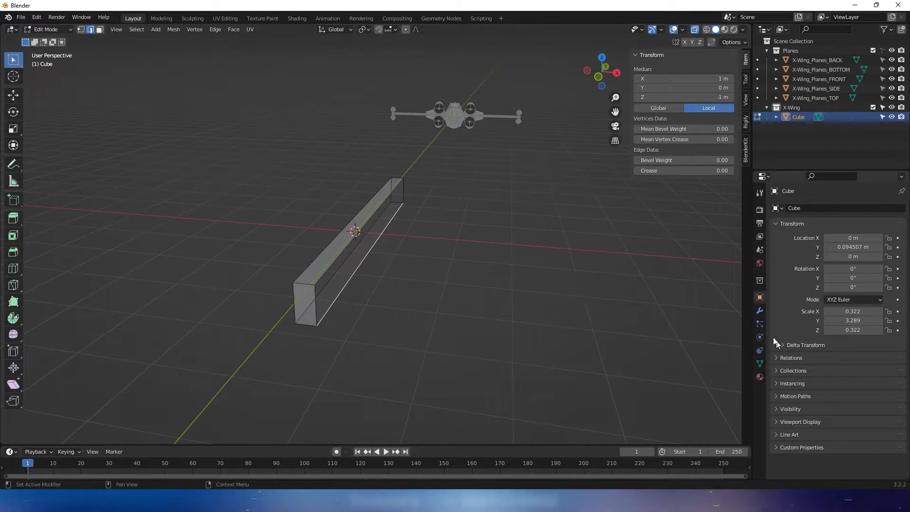
# Add a Mirror modifier on the X axis to the half box and enable Clipping.
pyautogui.click(759, 313)
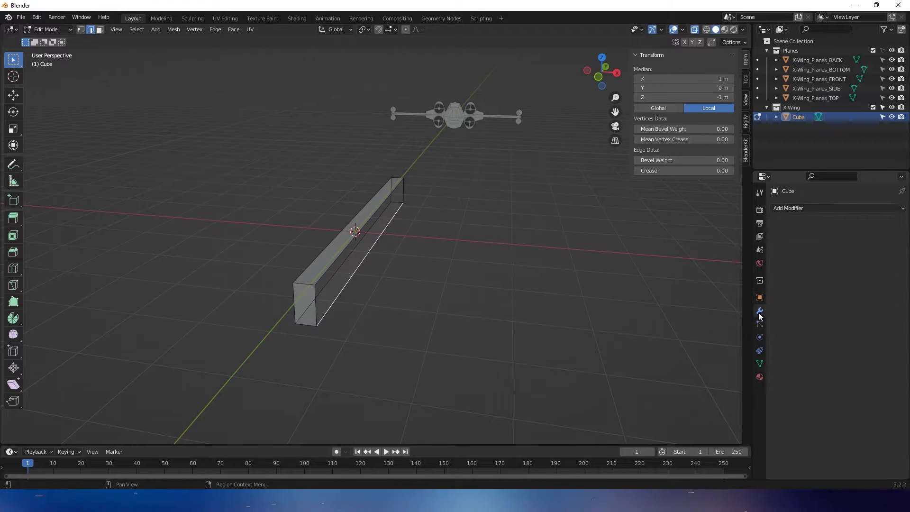
pyautogui.click(800, 208)
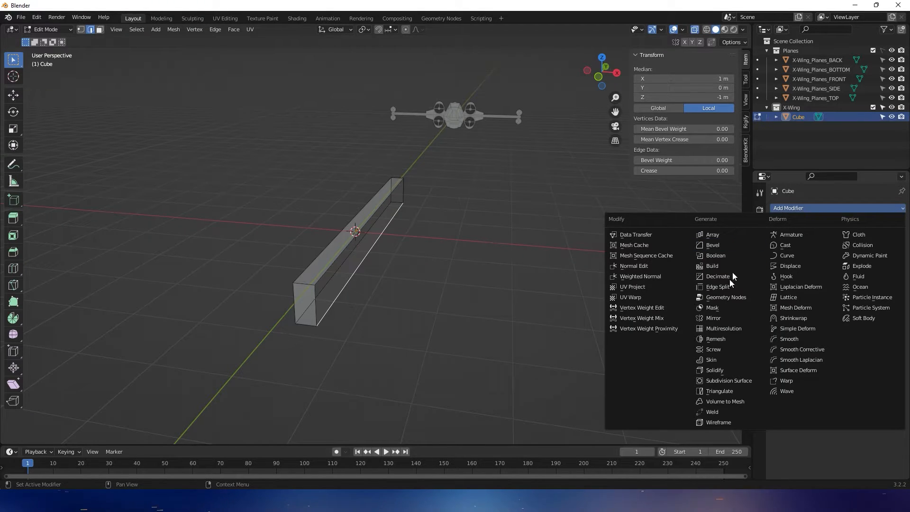
pyautogui.click(720, 318)
pyautogui.moveTo(472, 298); pyautogui.dragTo(502, 267, button='middle')
pyautogui.click(827, 284)
# In right orthographic view, add two crosswise loop cuts at the canopy's front and rear, at about local Y -0.29 m and 0.09 m.
pyautogui.scroll(6, 501, 267)
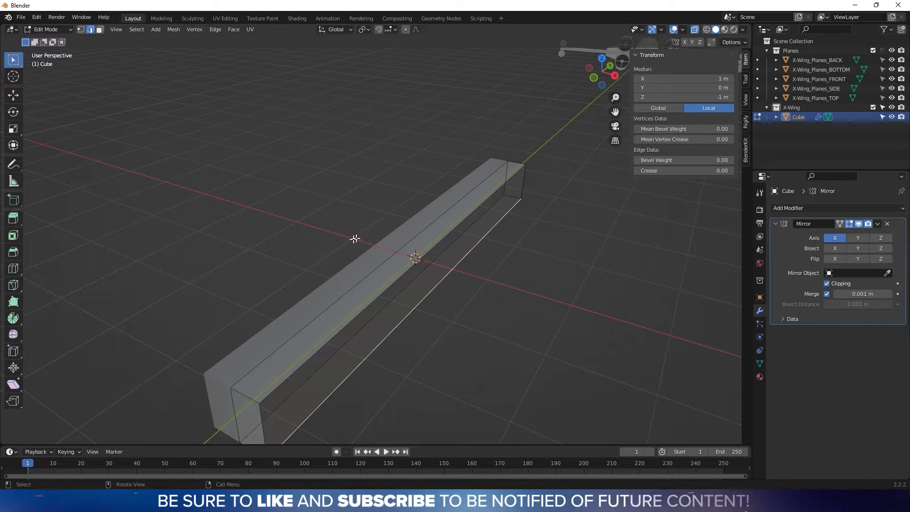
pyautogui.keyDown('shift'); pyautogui.moveTo(462, 255); pyautogui.dragTo(445, 225, button='middle'); pyautogui.keyUp('shift')
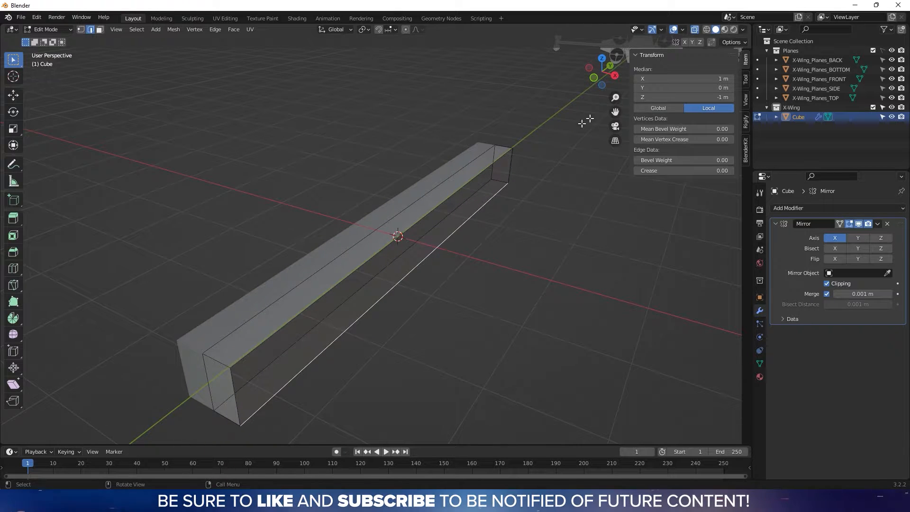
pyautogui.moveTo(584, 122); pyautogui.dragTo(504, 141, button='middle')
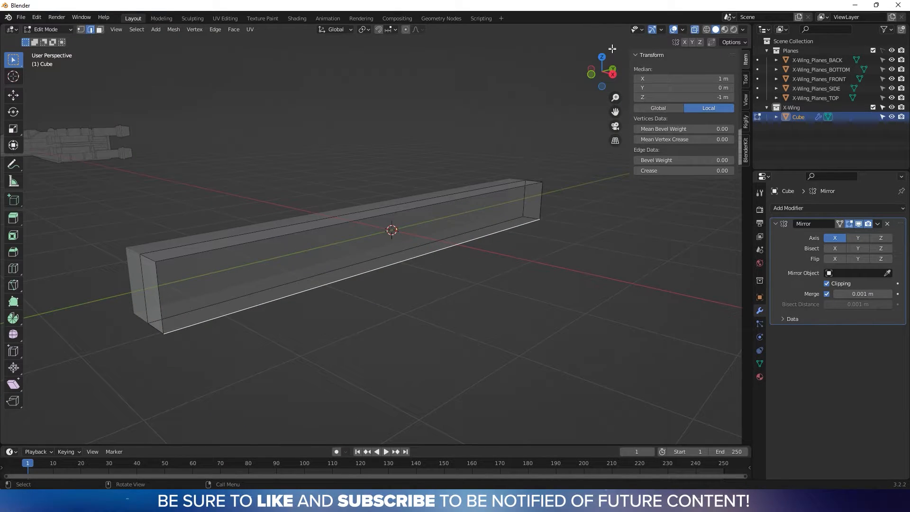
pyautogui.click(612, 76)
pyautogui.keyDown('shift'); pyautogui.moveTo(378, 172); pyautogui.dragTo(398, 188, button='middle'); pyautogui.keyUp('shift')
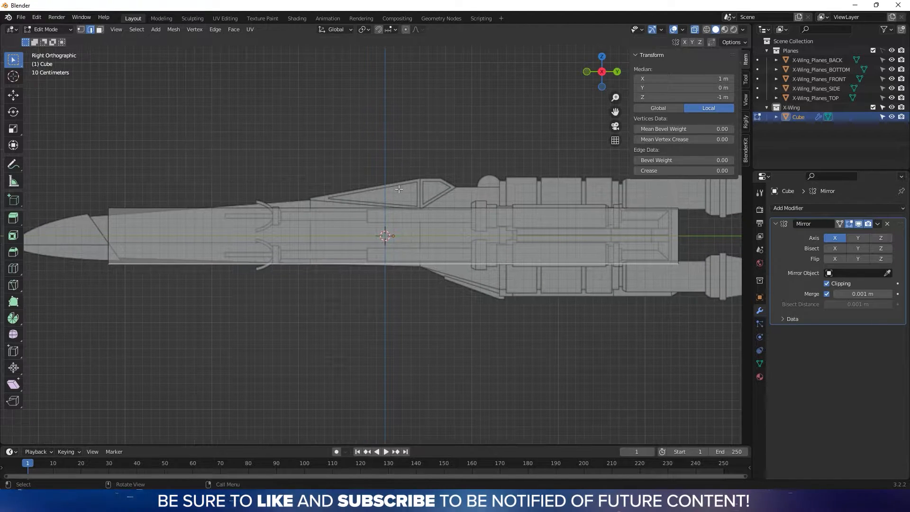
pyautogui.press('1')
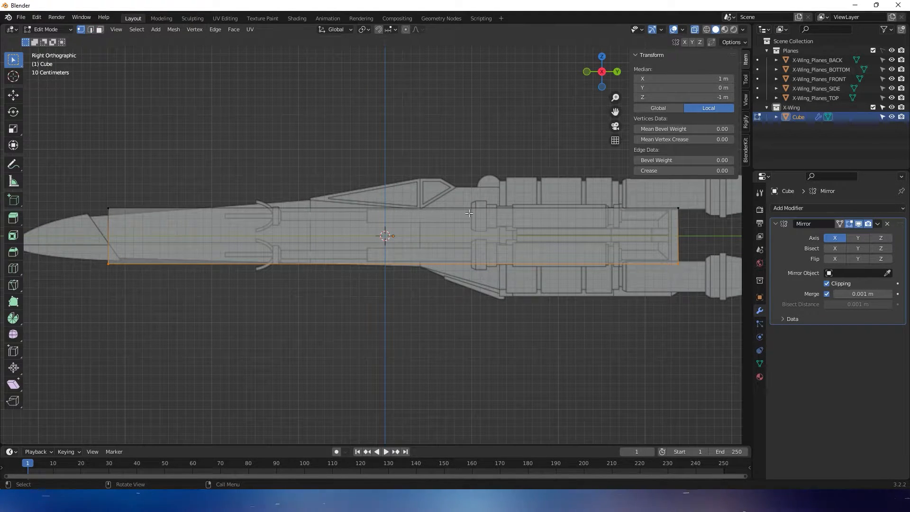
pyautogui.hotkey('ctrl', 'r')
pyautogui.click(403, 224)
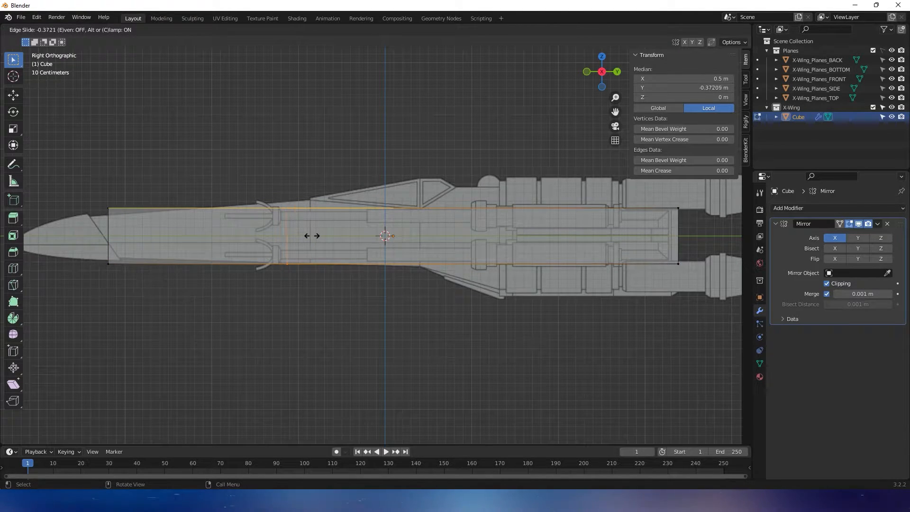
pyautogui.click(335, 243)
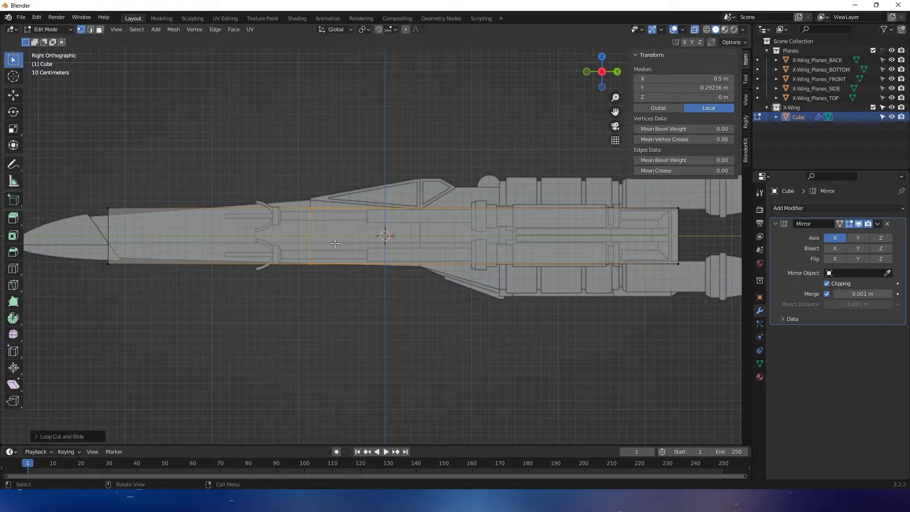
pyautogui.click(422, 215)
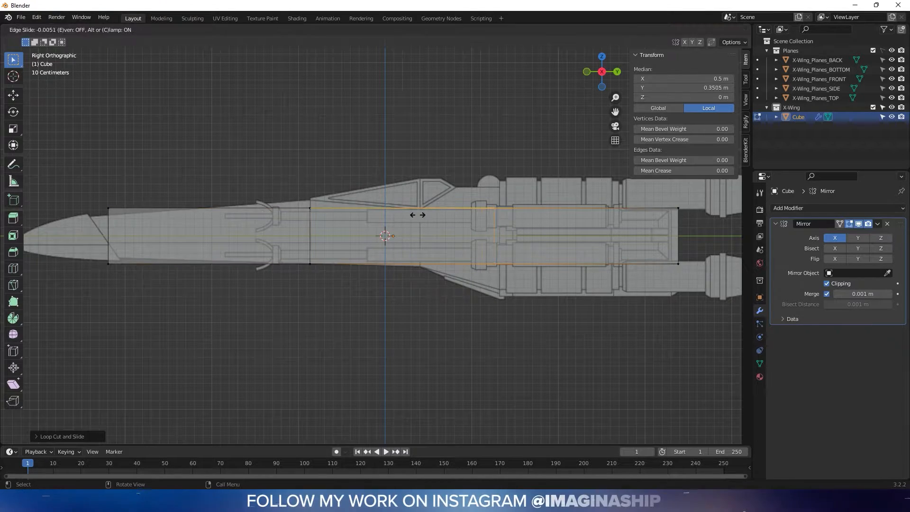
pyautogui.click(346, 227)
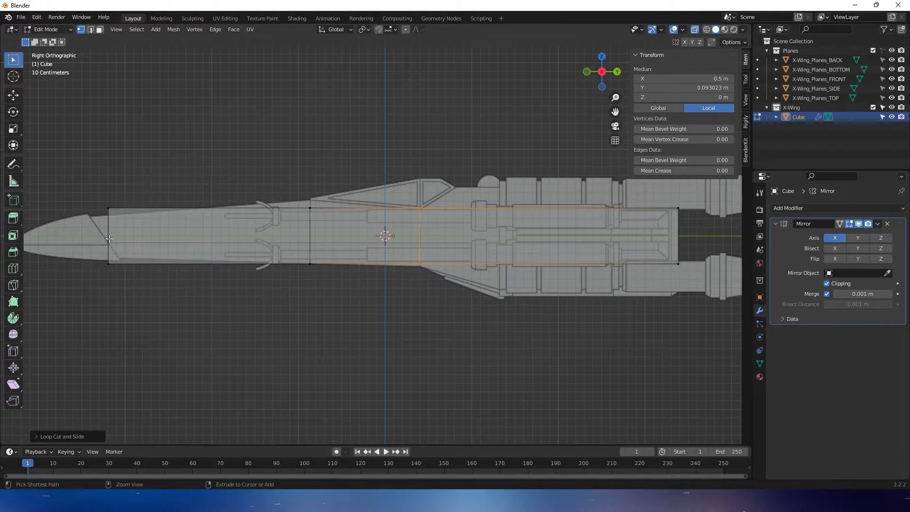
# Add a lengthwise loop cut around the box's side, slid slightly below centre to about local Z -0.24 m, matching the nose corner.
pyautogui.hotkey('ctrl', 'r')
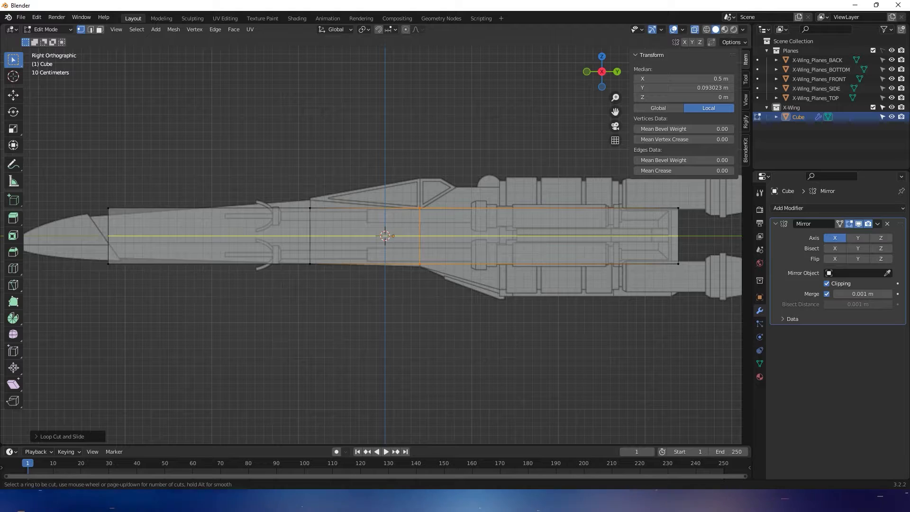
pyautogui.click(104, 236)
pyautogui.click(108, 240)
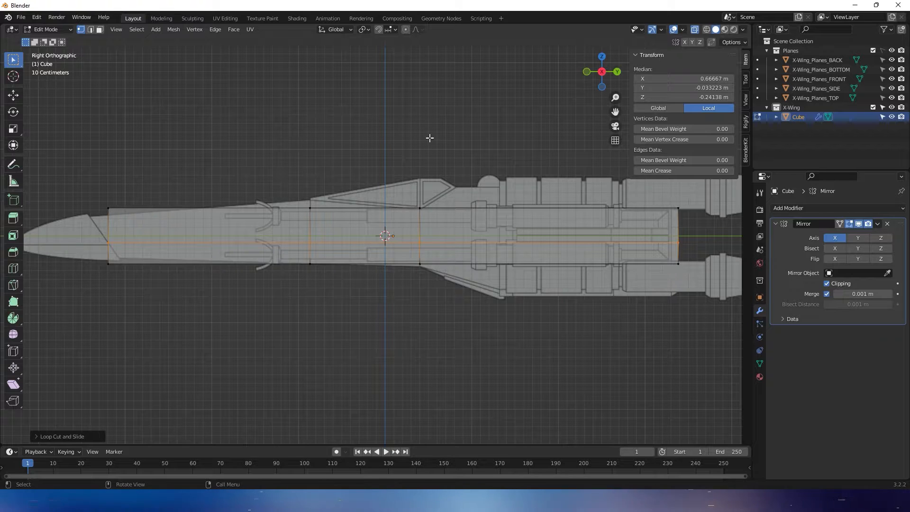
# Select the top face behind the canopy and extrude it upward to about local Z 1.70 m, level with the upper hull outline.
pyautogui.press('3')
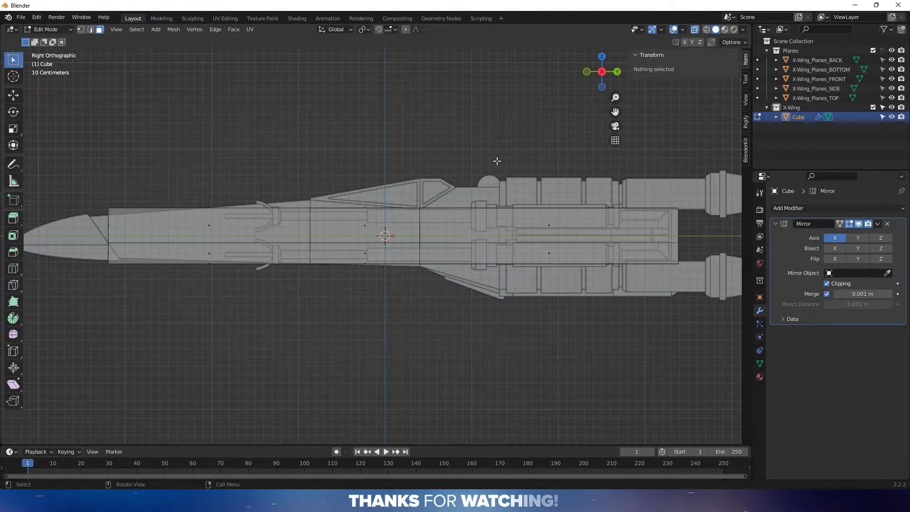
pyautogui.moveTo(462, 157); pyautogui.dragTo(591, 209)
pyautogui.moveTo(591, 210); pyautogui.dragTo(551, 226, button='middle')
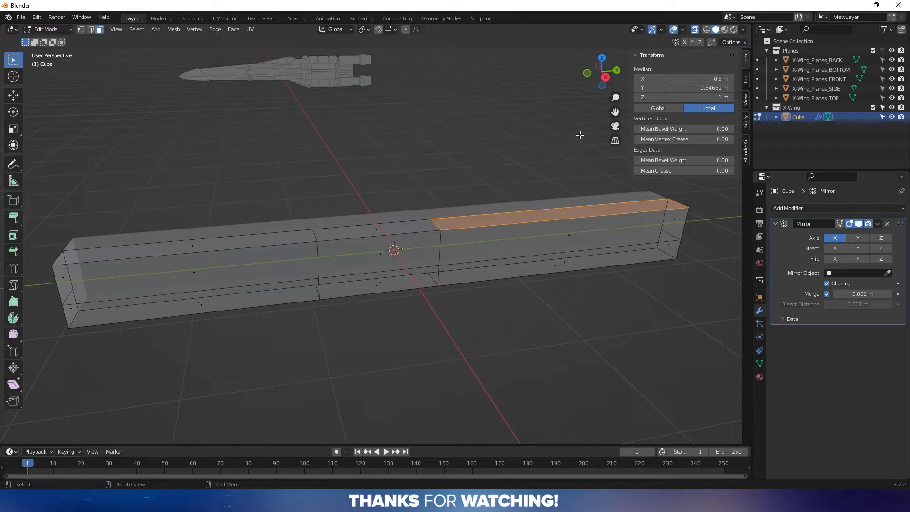
pyautogui.click(605, 77)
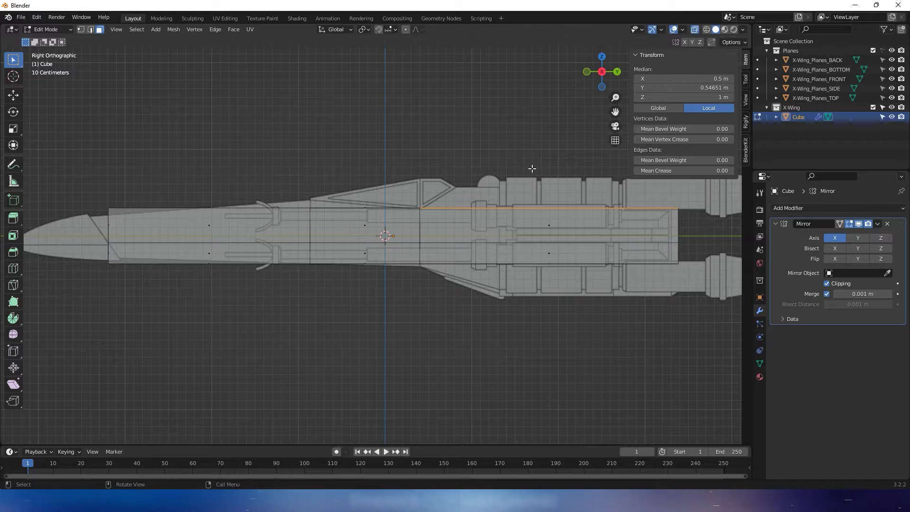
pyautogui.press('e')
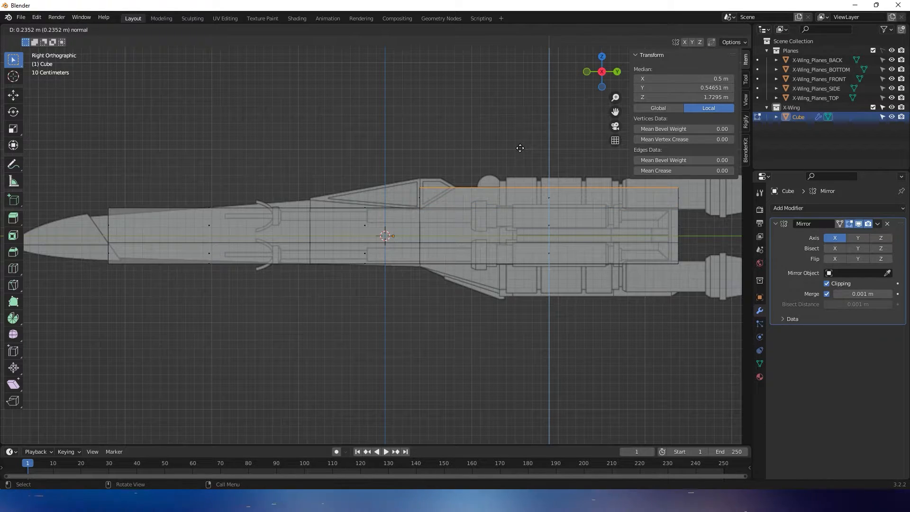
pyautogui.click(518, 149)
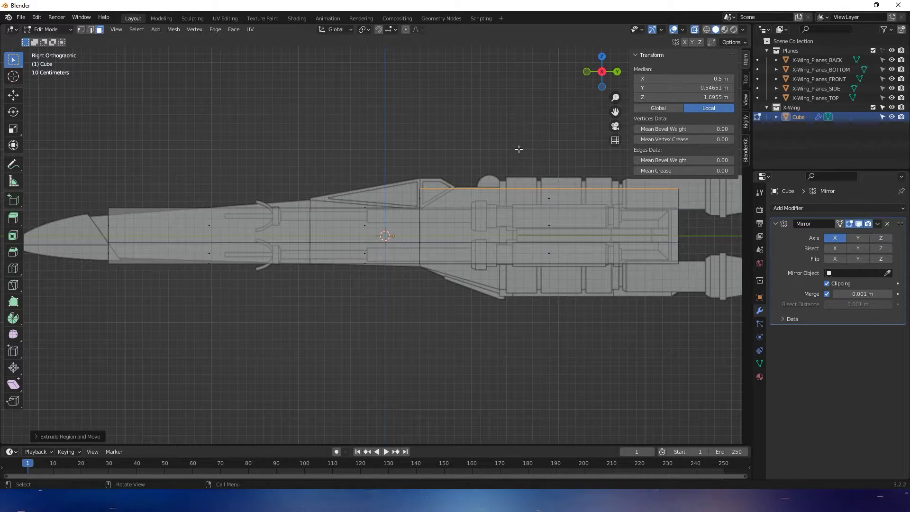
# Move the raised block's upper front vertices back along Y to about local 0.22 m, sloping its front along the canopy's rear edge.
pyautogui.press('1')
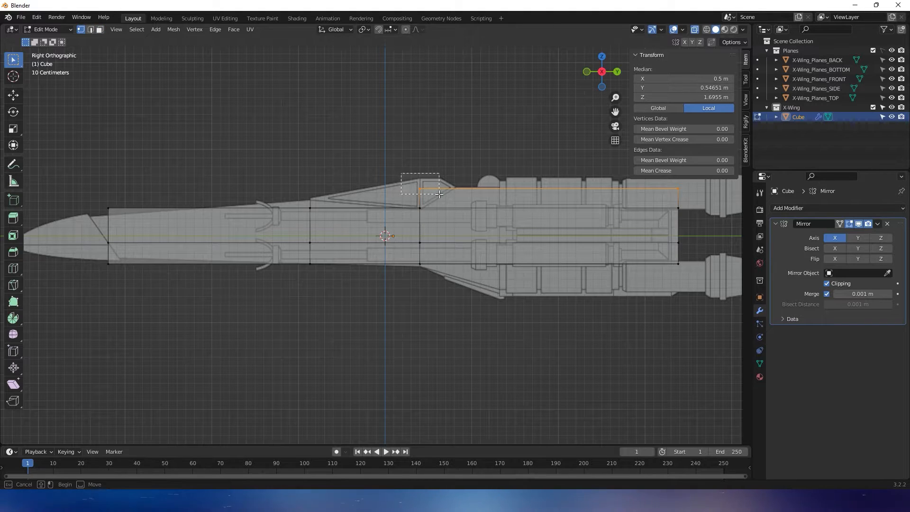
pyautogui.moveTo(439, 193); pyautogui.dragTo(439, 193)
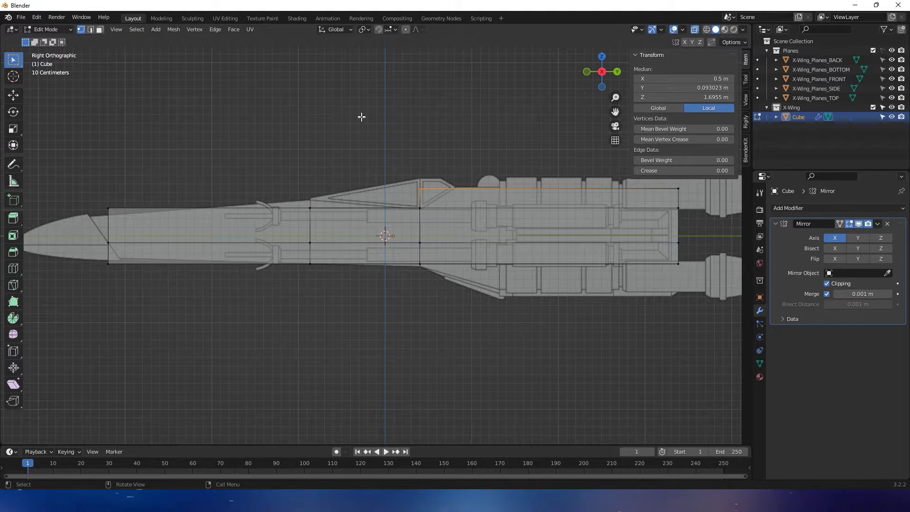
pyautogui.moveTo(362, 115); pyautogui.dragTo(383, 148, button='middle')
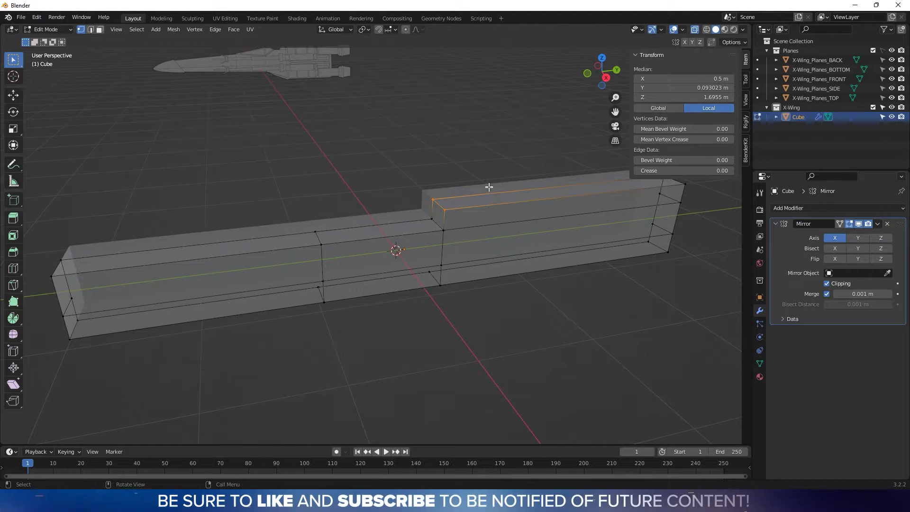
pyautogui.moveTo(488, 187)
pyautogui.mouseDown(button='middle')
pyautogui.moveTo(419, 142)
pyautogui.moveTo(502, 162)
pyautogui.moveTo(463, 177)
pyautogui.moveTo(412, 148)
pyautogui.moveTo(487, 163)
pyautogui.moveTo(489, 177)
pyautogui.mouseUp(button='middle')
pyautogui.moveTo(490, 176); pyautogui.dragTo(484, 168, button='middle')
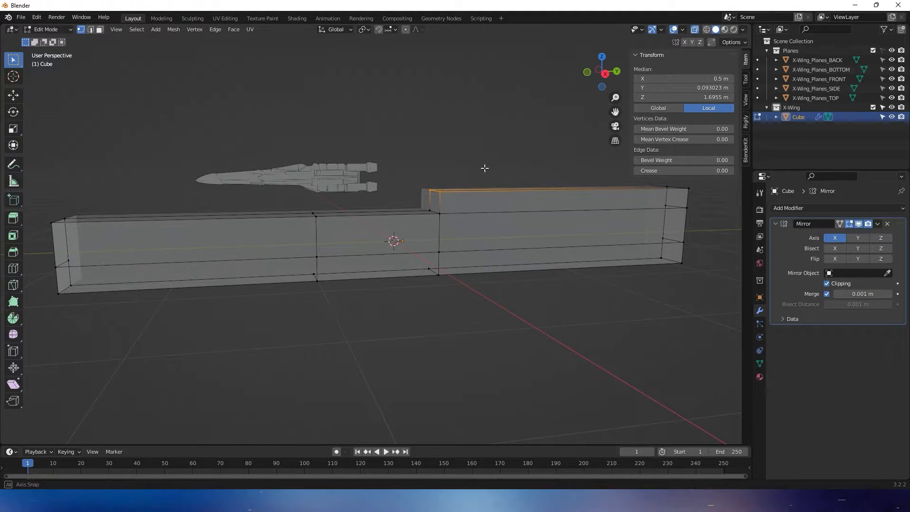
pyautogui.moveTo(484, 168); pyautogui.dragTo(463, 162, button='middle')
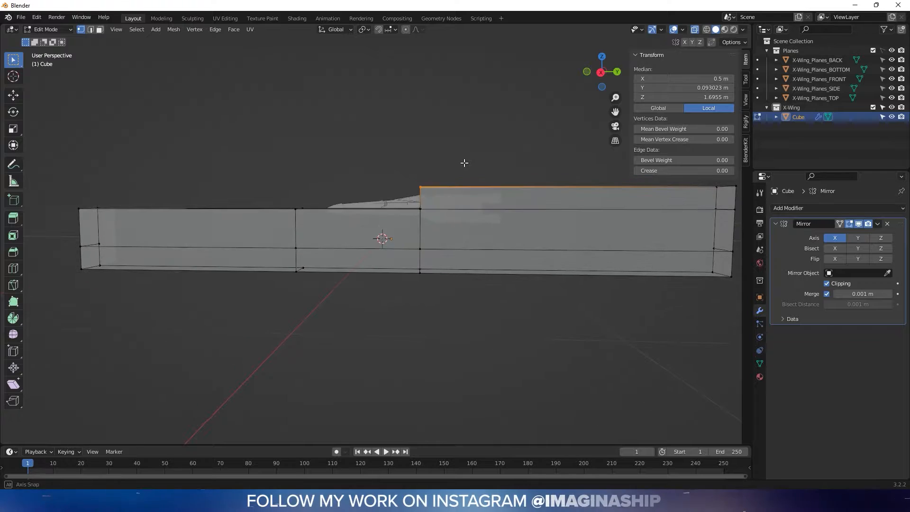
pyautogui.click(600, 73)
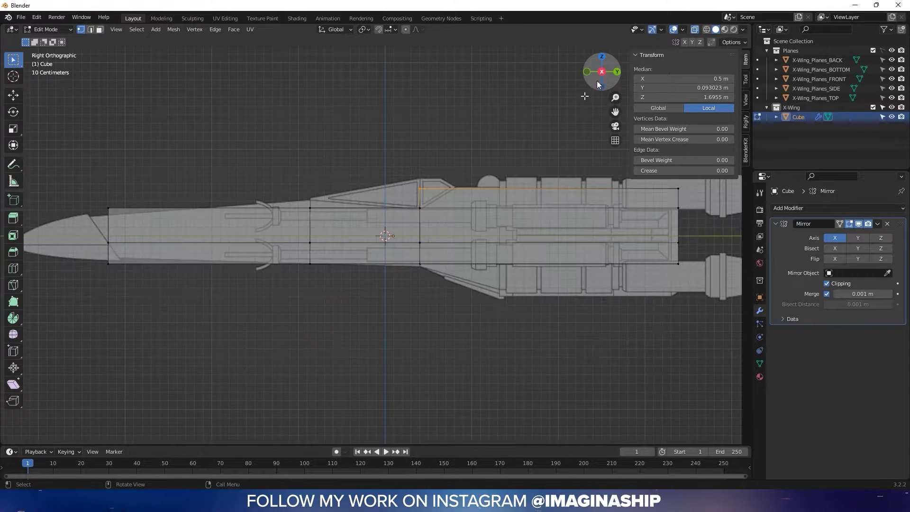
pyautogui.scroll(2, 395, 154)
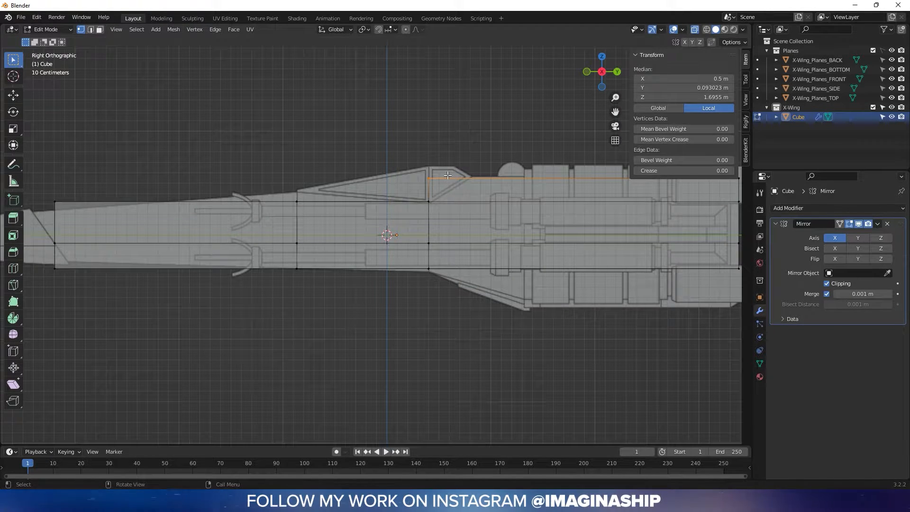
pyautogui.press('y')
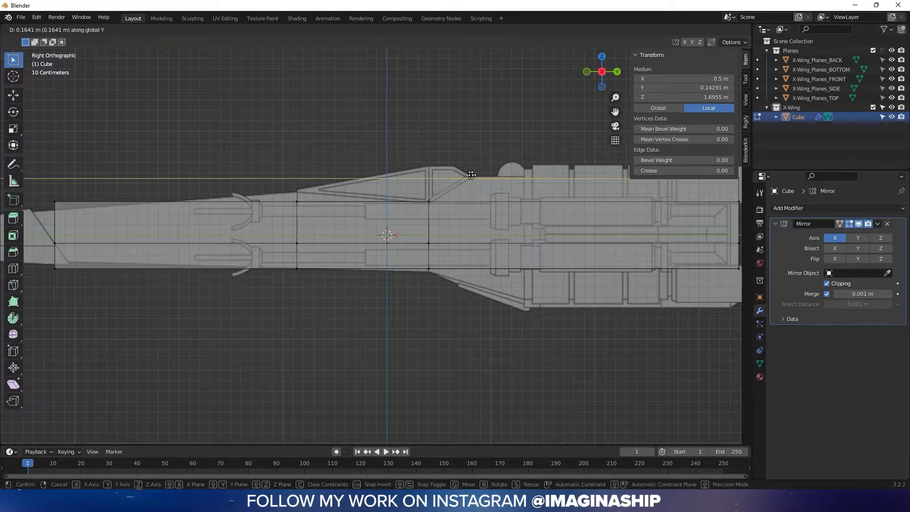
pyautogui.click(491, 176)
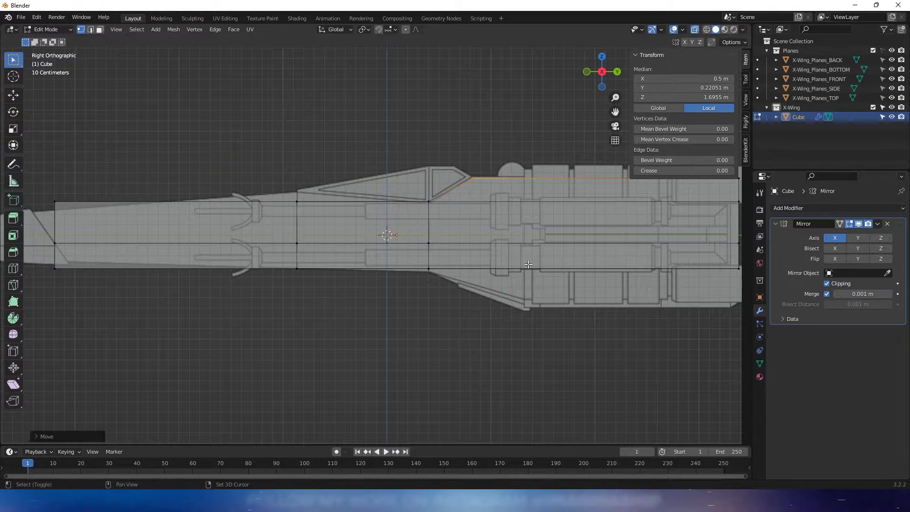
# Add a centred crosswise loop cut through the fuselage section behind the canopy.
pyautogui.keyDown('shift'); pyautogui.moveTo(531, 261); pyautogui.dragTo(458, 263, button='middle'); pyautogui.keyUp('shift')
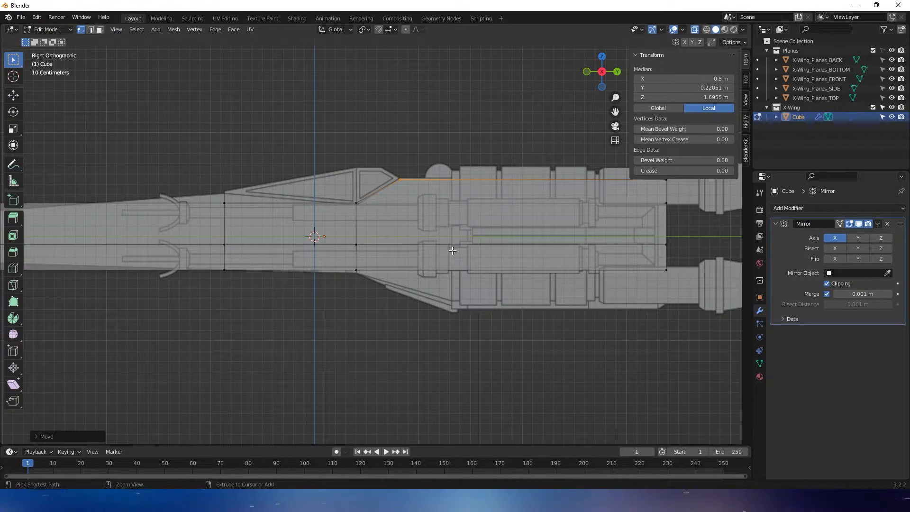
pyautogui.hotkey('ctrl', 'r')
pyautogui.click(452, 250)
pyautogui.rightClick(452, 250)
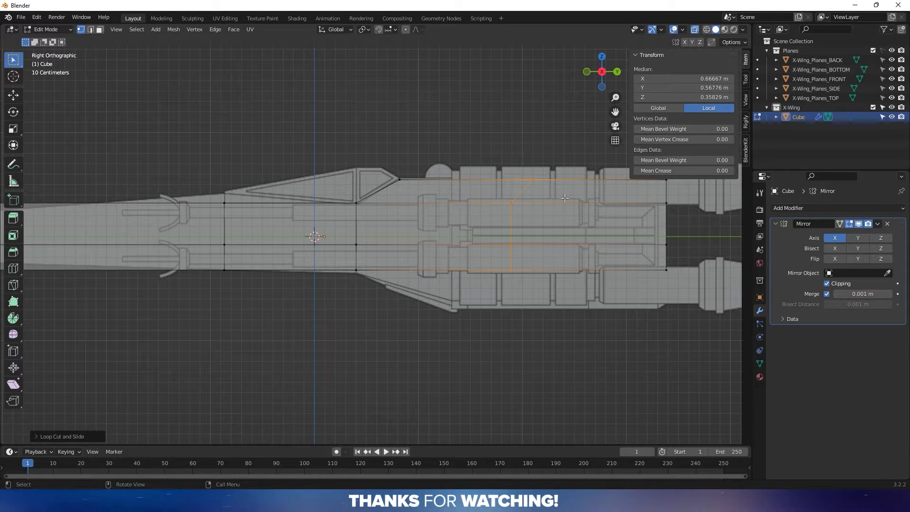
# Straighten the slanted rear loop by scaling it to 0 along Y.
pyautogui.press('s')
pyautogui.press('y')
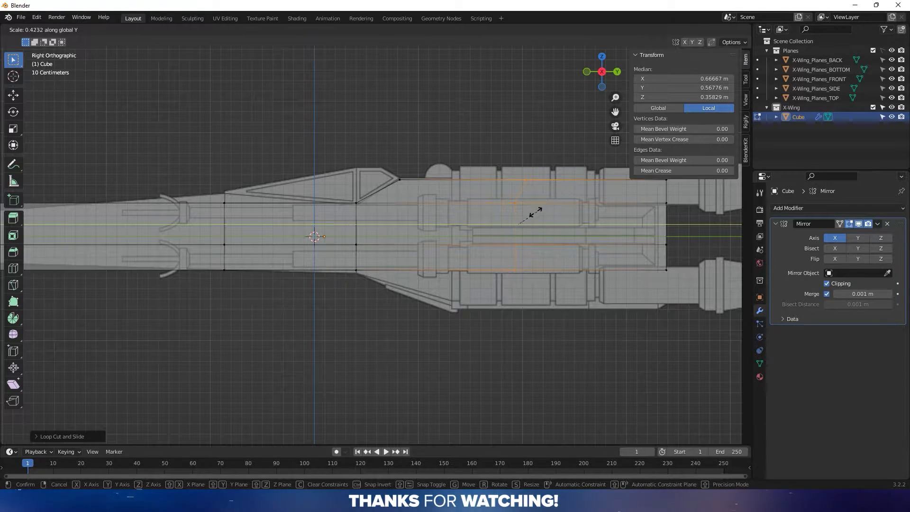
pyautogui.click(525, 214)
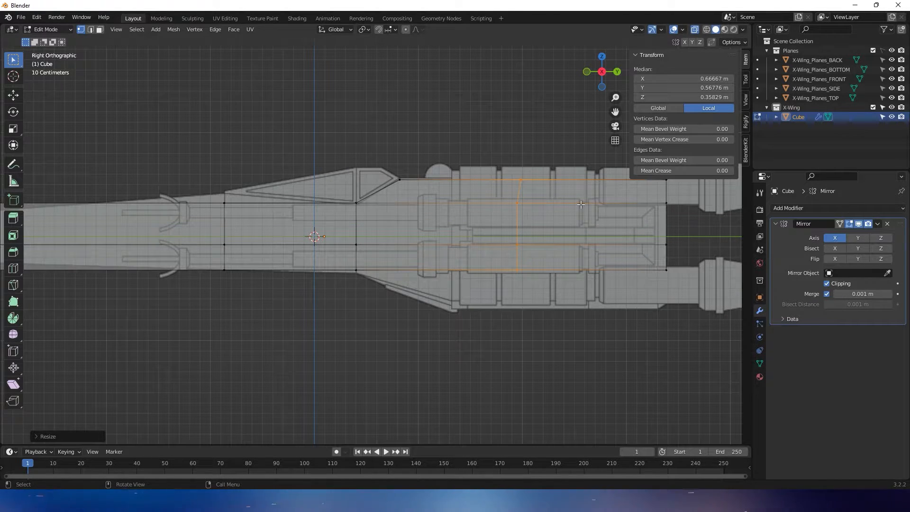
pyautogui.press('s')
pyautogui.write('y')
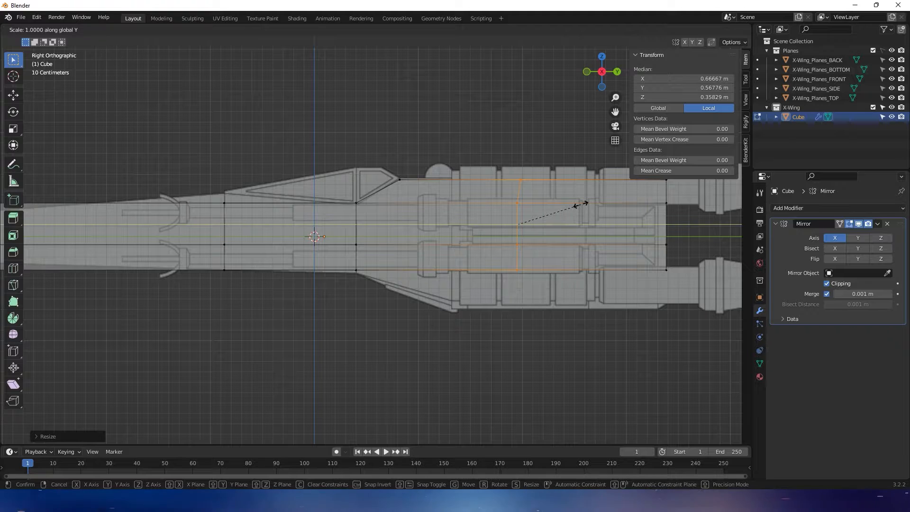
pyautogui.write('0')
pyautogui.click(556, 214)
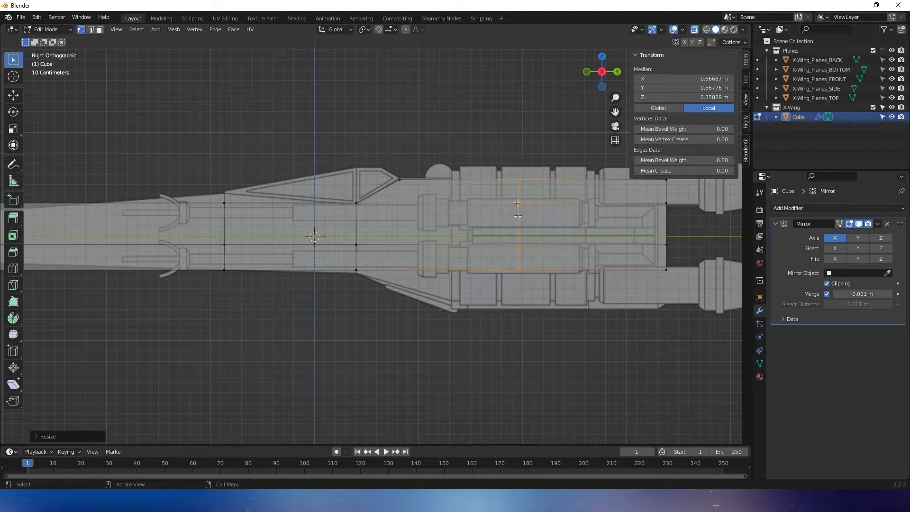
# Move the straightened loop forward along Y to about local 0.39 m, where the lower hull bulge reaches full depth.
pyautogui.press('g')
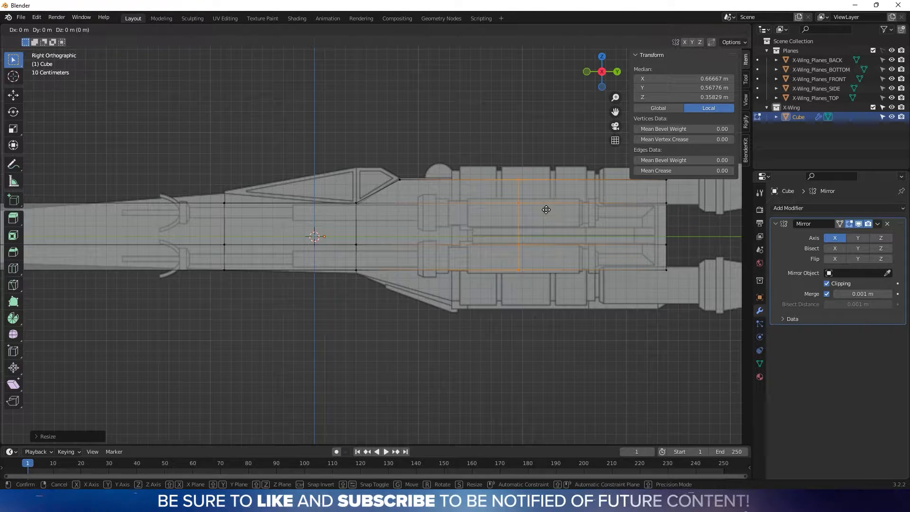
pyautogui.press('y')
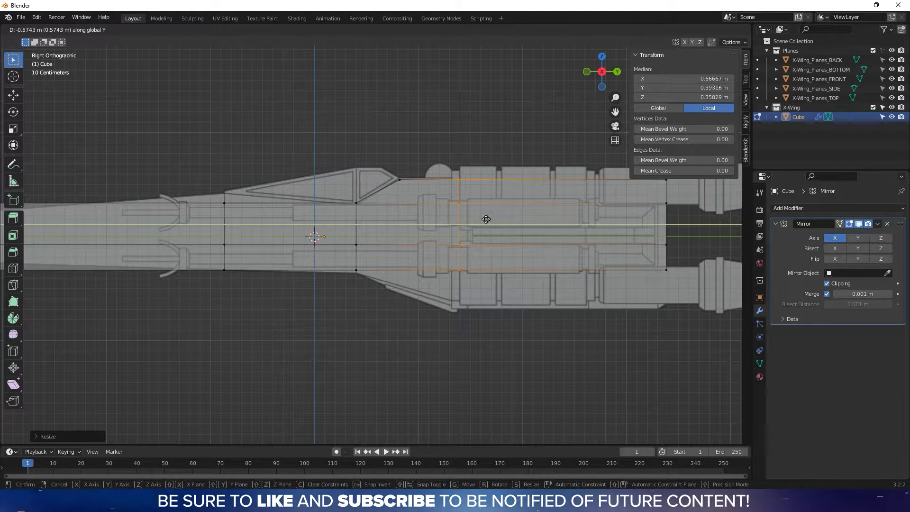
pyautogui.click(486, 223)
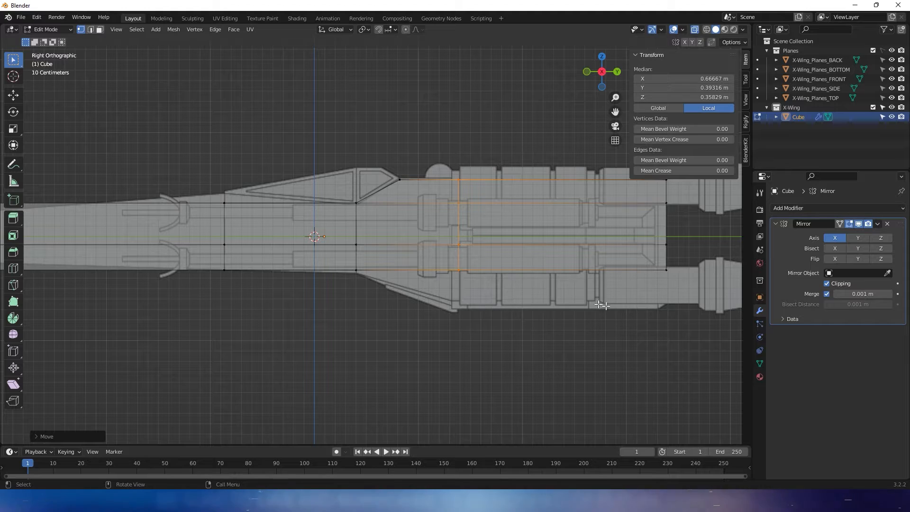
# Move the rear section's bottom vertices down along Z to about local -2.13 m, matching the lower hull bulge in the side reference.
pyautogui.moveTo(420, 308); pyautogui.dragTo(675, 262)
pyautogui.press('g')
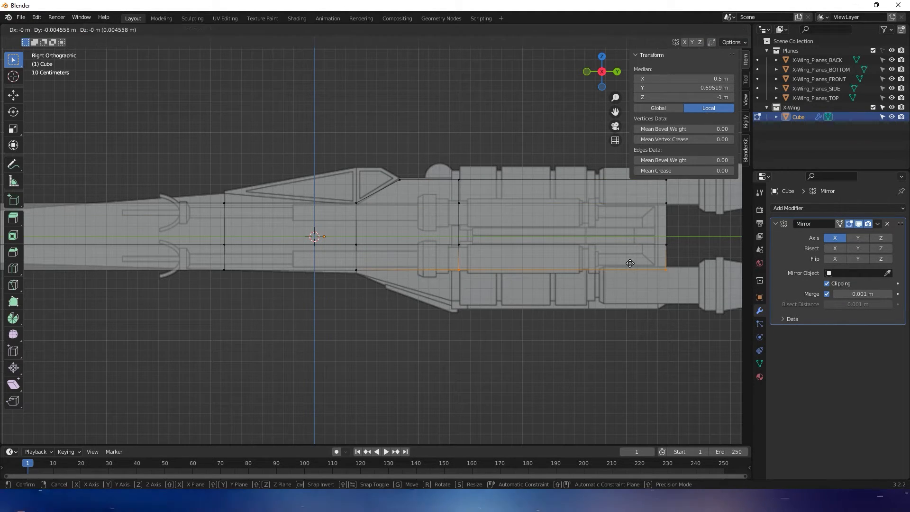
pyautogui.press('z')
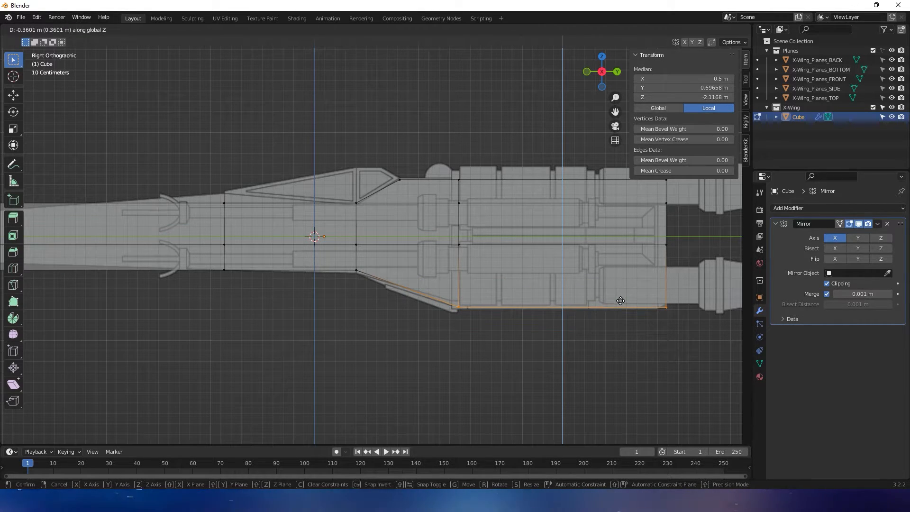
pyautogui.click(620, 301)
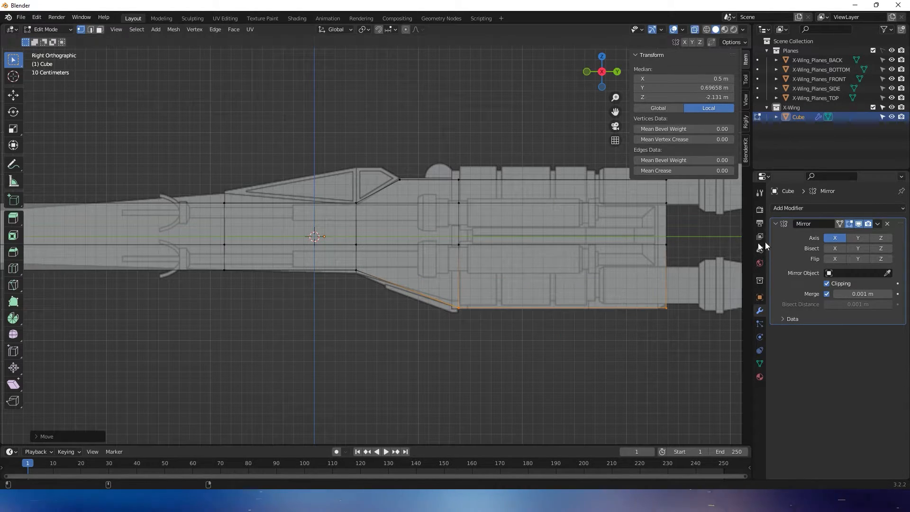
# Move the fuselage's rear end vertices slightly forward along Y to about local 0.976 m.
pyautogui.keyDown('shift'); pyautogui.moveTo(680, 246); pyautogui.dragTo(638, 277, button='middle'); pyautogui.keyUp('shift')
pyautogui.moveTo(654, 200); pyautogui.dragTo(601, 357)
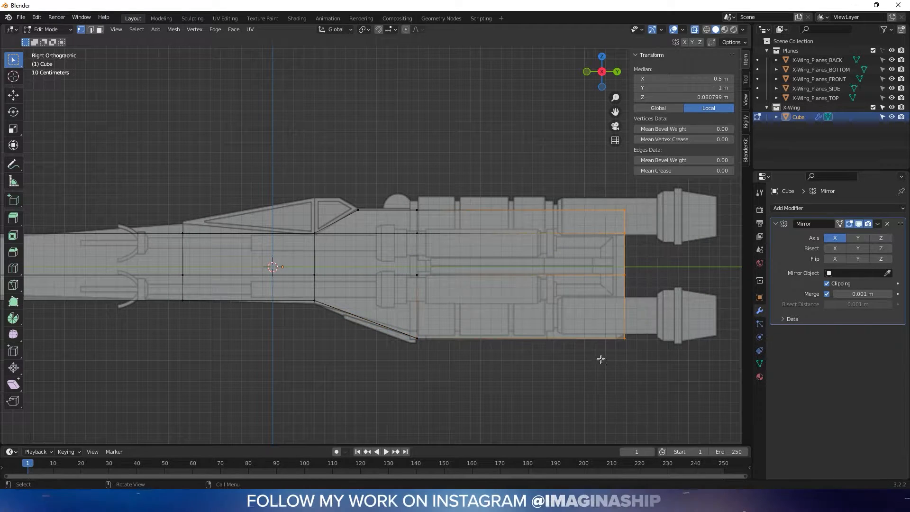
pyautogui.press('g')
pyautogui.press('y')
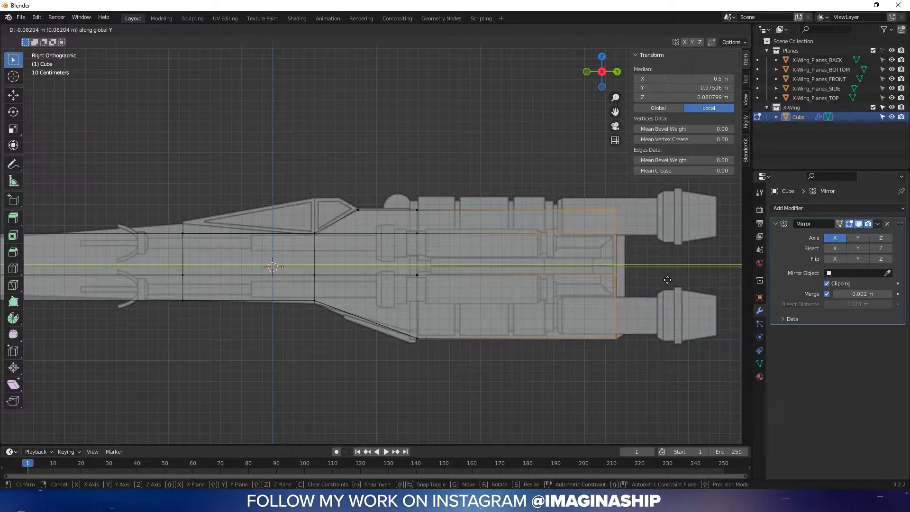
pyautogui.click(668, 283)
# In the back view, move the middle row of outer side vertices outward along X to about local 1.84 m, at the hull's widest point.
pyautogui.keyDown('shift'); pyautogui.moveTo(309, 238); pyautogui.dragTo(456, 240, button='middle'); pyautogui.keyUp('shift')
pyautogui.keyDown('shift'); pyautogui.moveTo(391, 291); pyautogui.dragTo(411, 290, button='middle'); pyautogui.keyUp('shift')
pyautogui.keyDown('shift'); pyautogui.moveTo(134, 242); pyautogui.dragTo(195, 239, button='middle'); pyautogui.keyUp('shift')
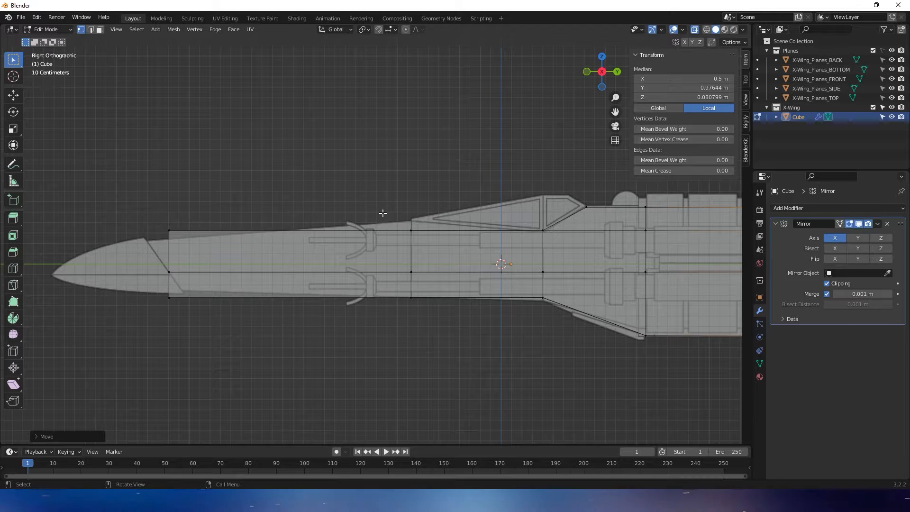
pyautogui.click(616, 73)
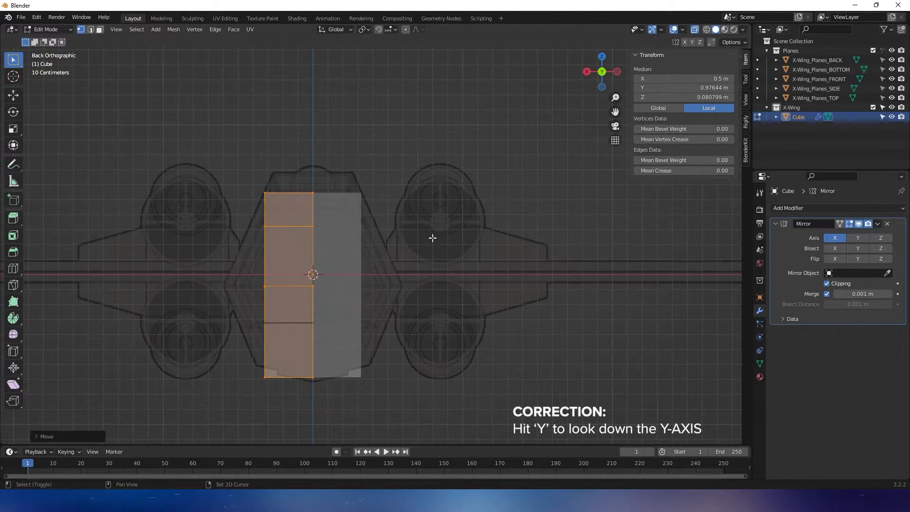
pyautogui.keyDown('shift'); pyautogui.moveTo(432, 238); pyautogui.dragTo(494, 229, button='middle'); pyautogui.keyUp('shift')
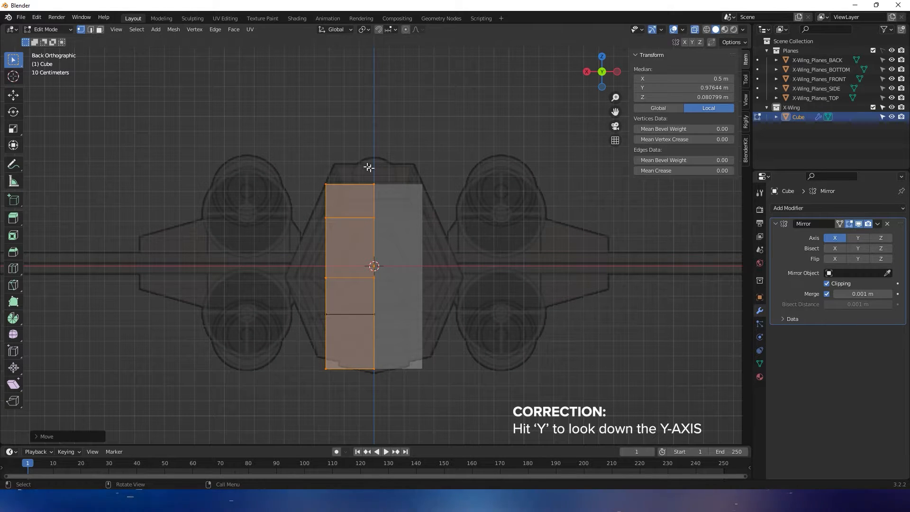
pyautogui.keyDown('shift'); pyautogui.moveTo(324, 219); pyautogui.dragTo(383, 212, button='middle'); pyautogui.keyUp('shift')
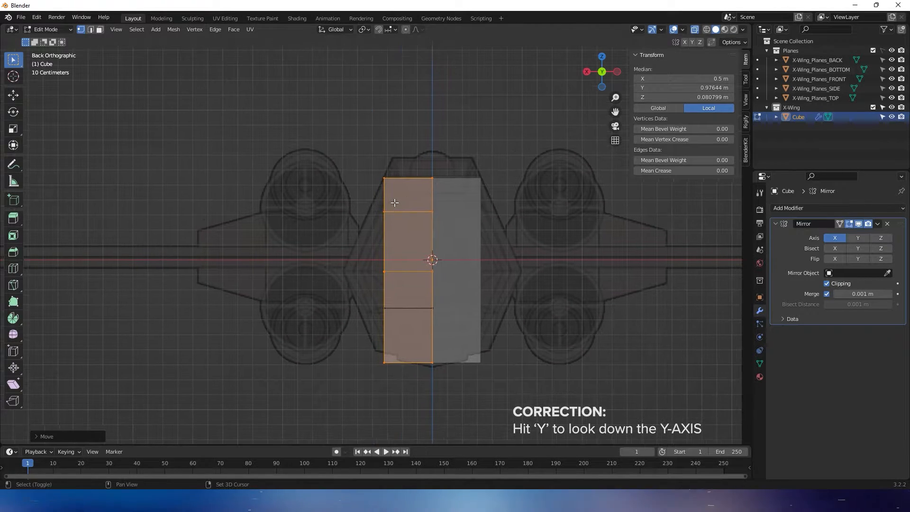
pyautogui.moveTo(321, 252); pyautogui.dragTo(405, 295)
pyautogui.press('g')
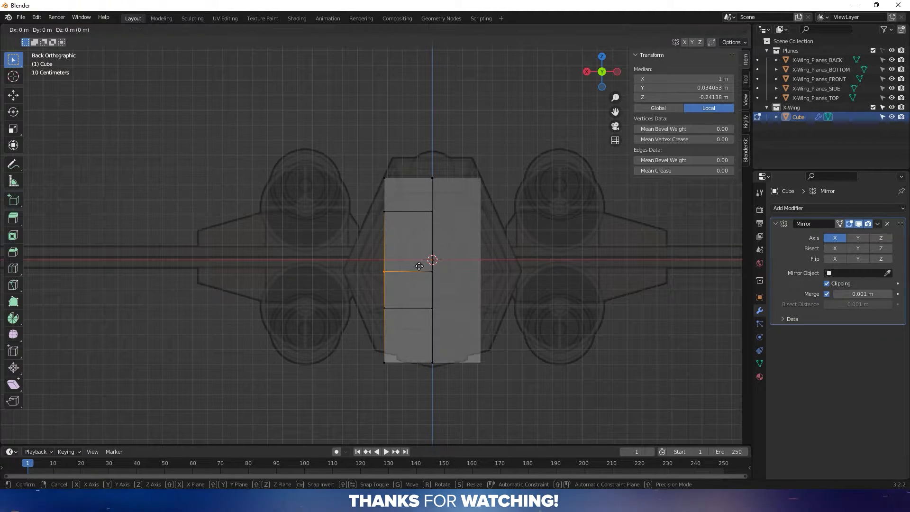
pyautogui.press('x')
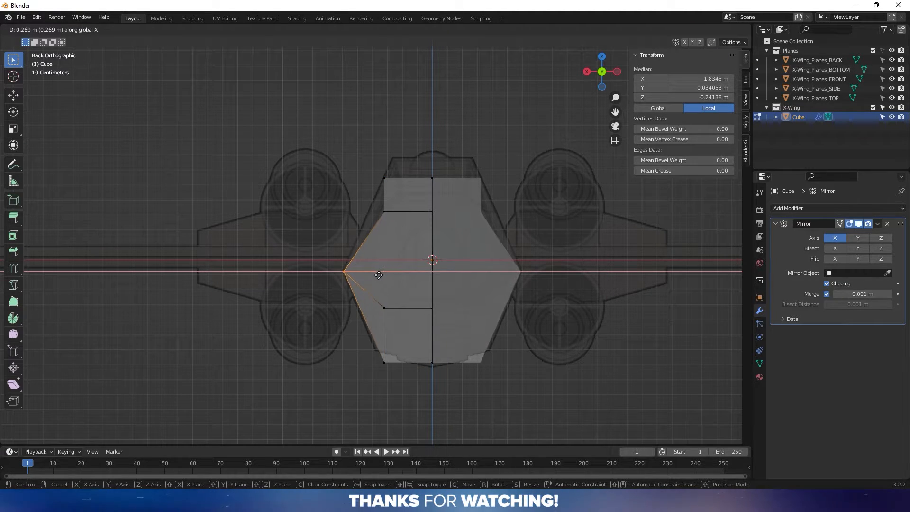
pyautogui.click(379, 275)
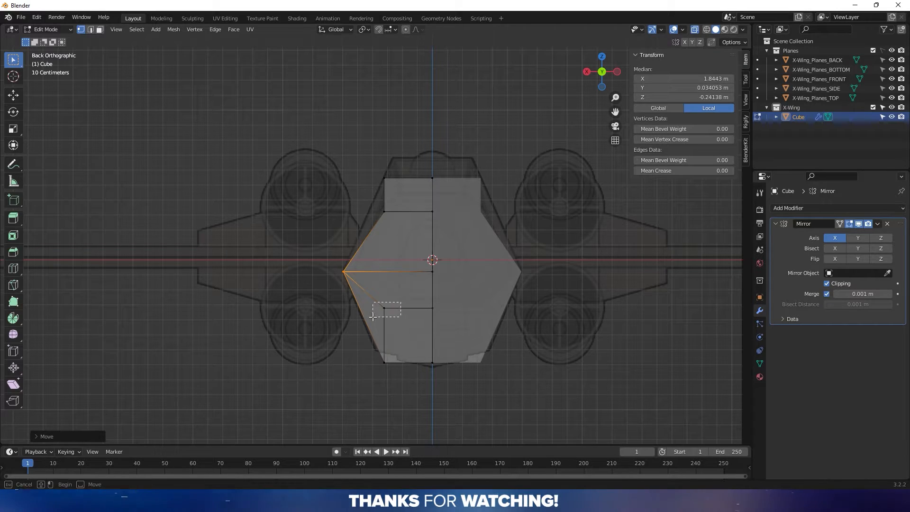
# Move the outer side vertices just below the widest point outward along X to about local 1.50 m, in line with the slanted lower side.
pyautogui.moveTo(373, 317); pyautogui.dragTo(373, 316)
pyautogui.scroll(3, 373, 317)
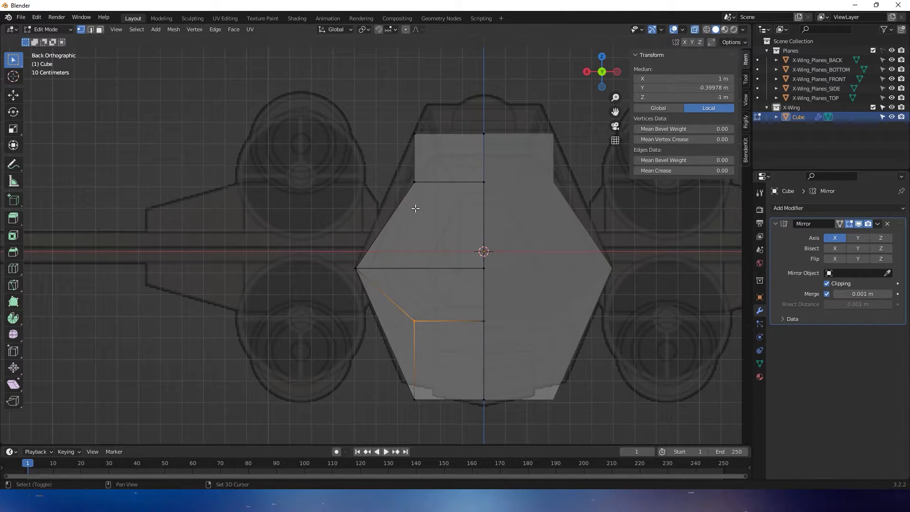
pyautogui.press('g')
pyautogui.press('x')
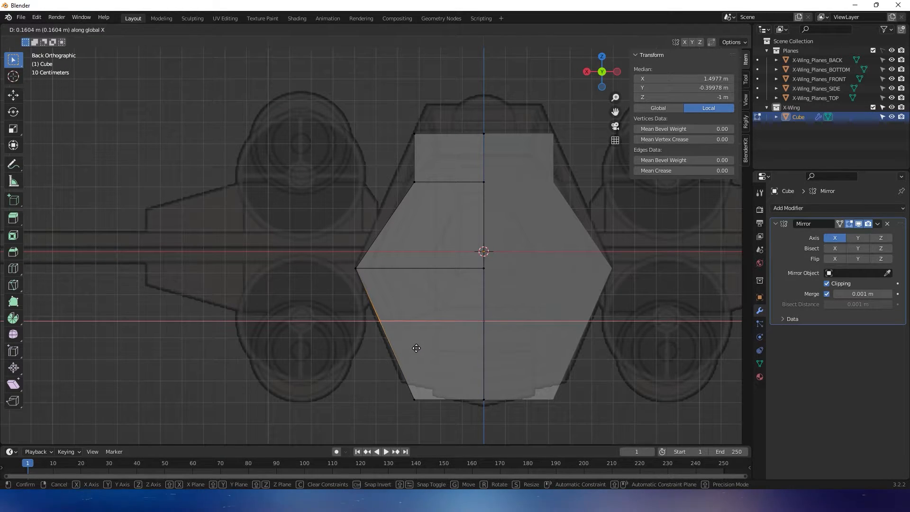
pyautogui.click(416, 348)
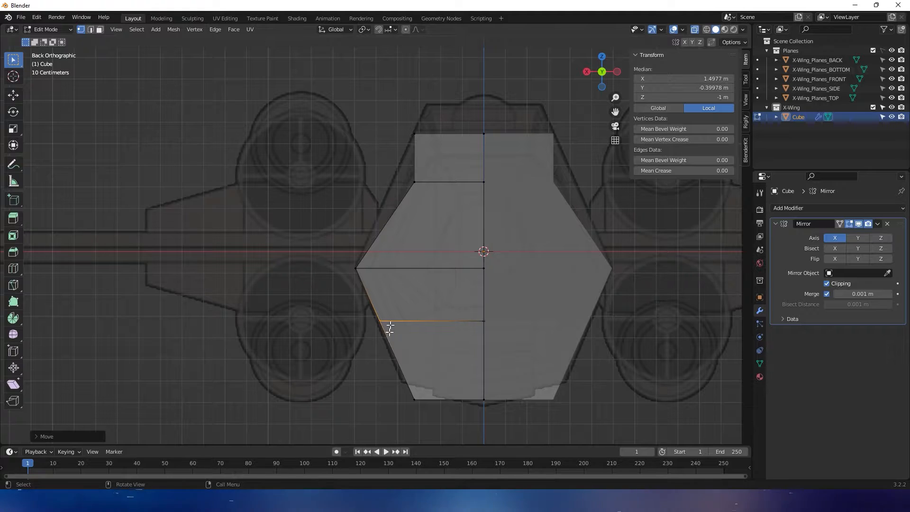
pyautogui.scroll(7, 389, 327)
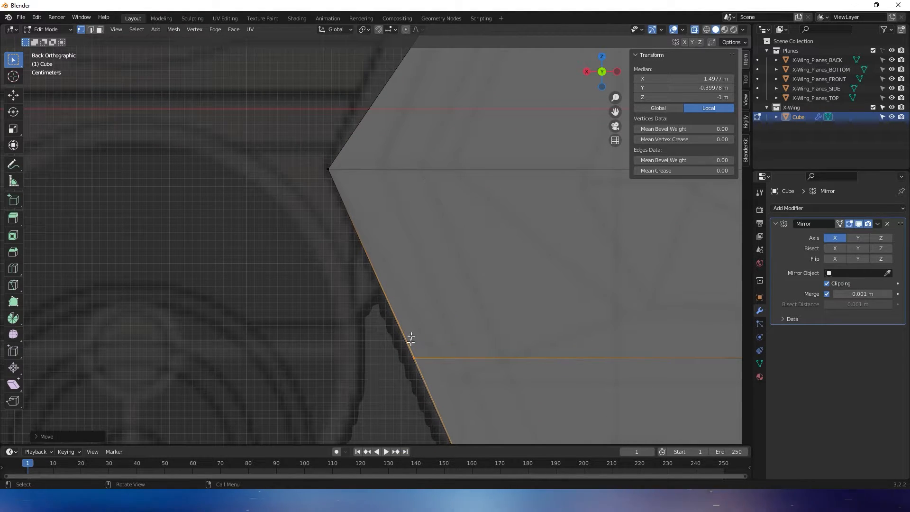
pyautogui.press('g')
pyautogui.press('x')
pyautogui.click(441, 356)
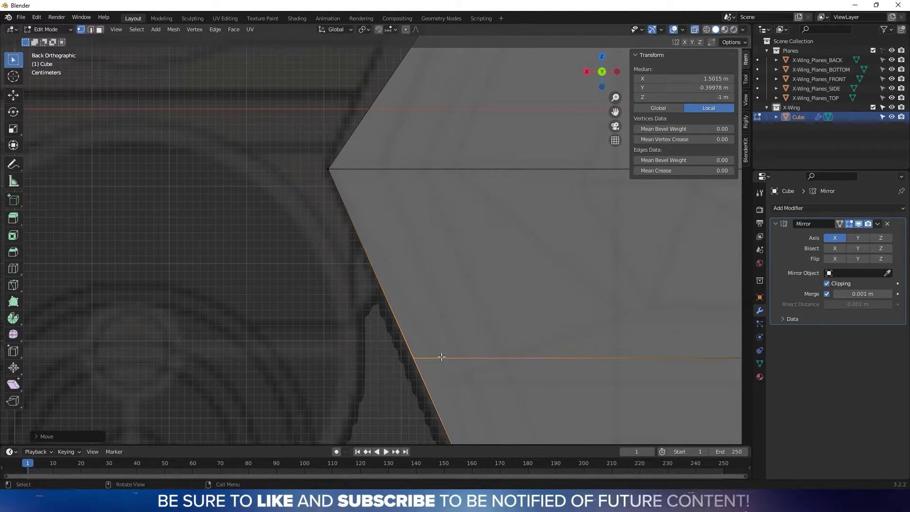
# Move the outer side vertices at the base of the raised block outward along X to about local 1.32 m, in line with the slanted upper side.
pyautogui.scroll(-3, 485, 271)
pyautogui.keyDown('shift'); pyautogui.moveTo(520, 113); pyautogui.dragTo(492, 279, button='middle'); pyautogui.keyUp('shift')
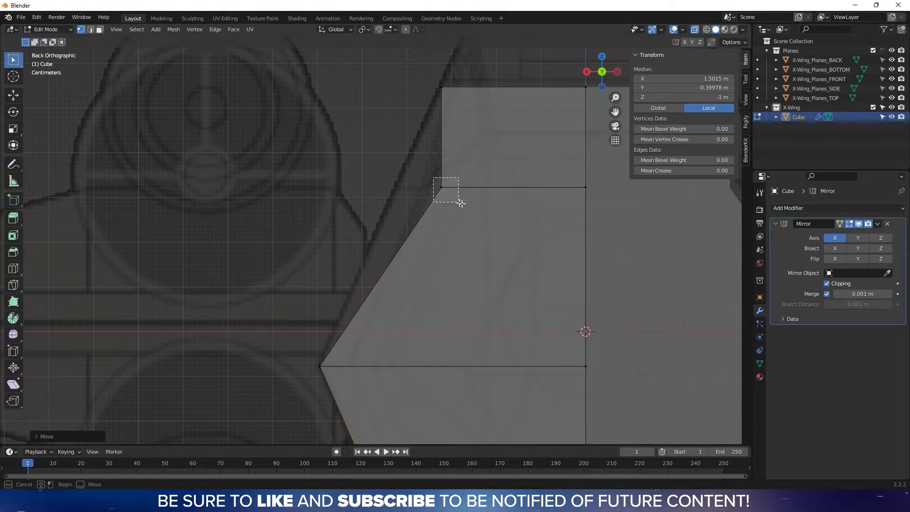
pyautogui.moveTo(460, 203); pyautogui.dragTo(469, 205)
pyautogui.press('g')
pyautogui.press('x')
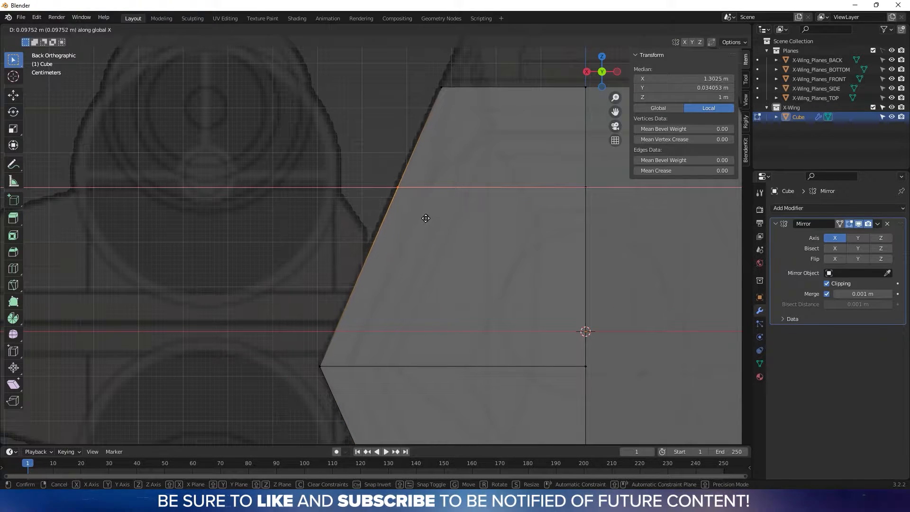
pyautogui.click(425, 219)
# In the see-through side view, rotate the fuselage's front end vertices to follow the slanted nose cone seam.
pyautogui.scroll(-5, 431, 169)
pyautogui.moveTo(389, 216); pyautogui.dragTo(533, 227, button='middle')
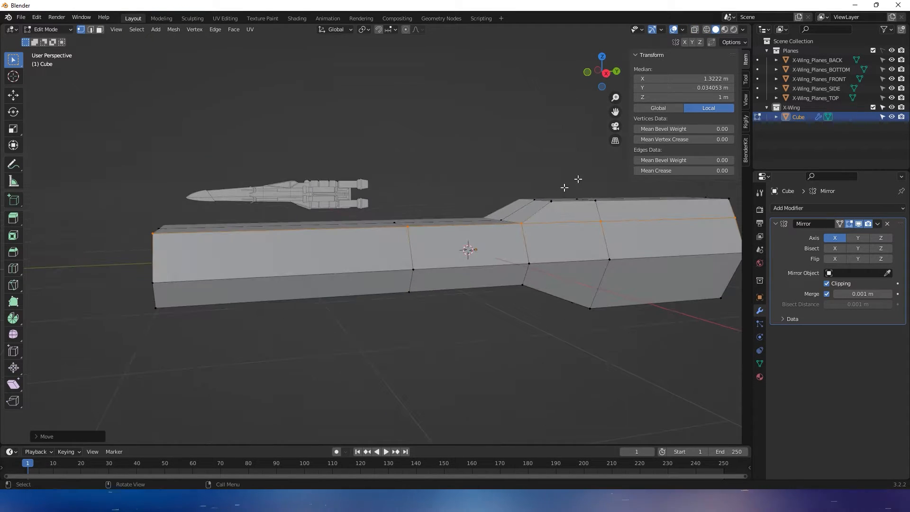
pyautogui.click(605, 74)
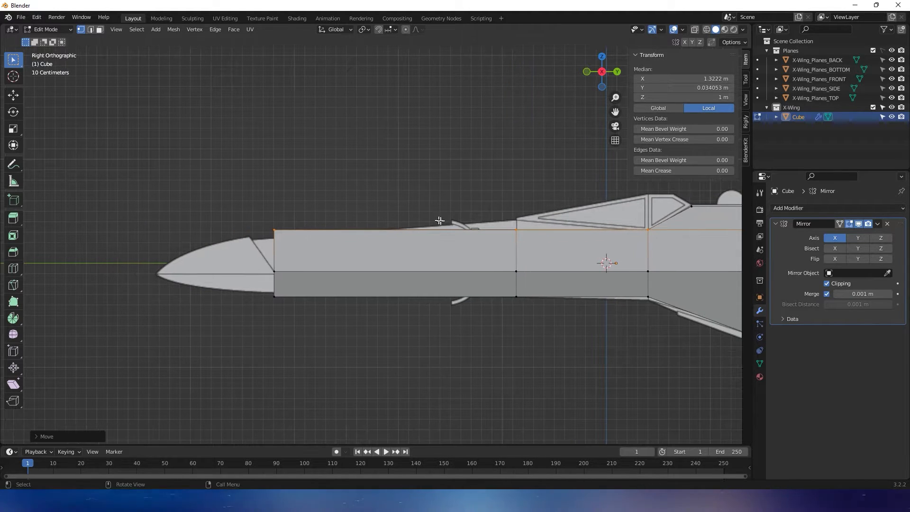
pyautogui.hotkey('alt', 'z')
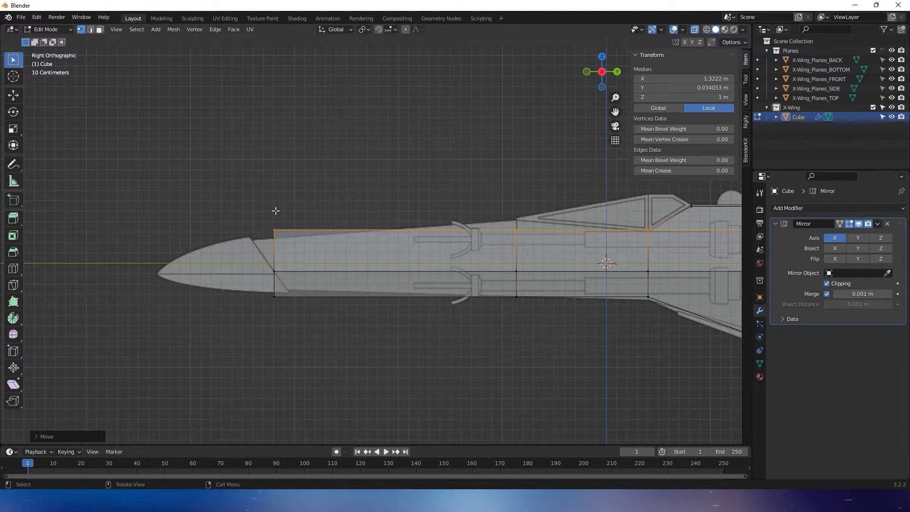
pyautogui.scroll(2, 283, 213)
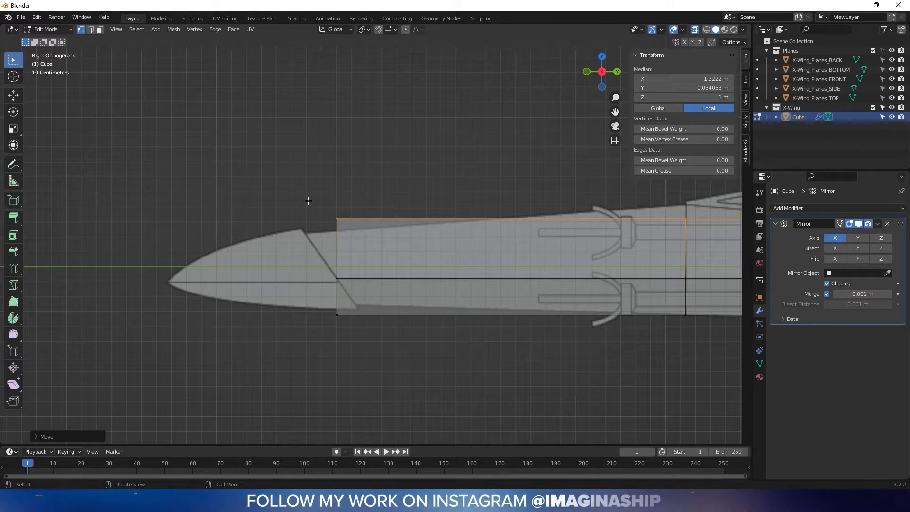
pyautogui.moveTo(273, 177); pyautogui.dragTo(393, 380)
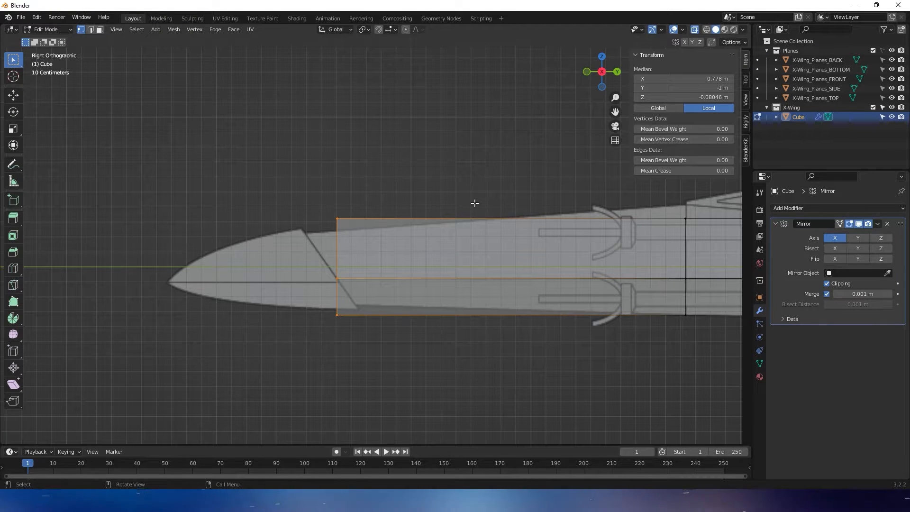
pyautogui.press('r')
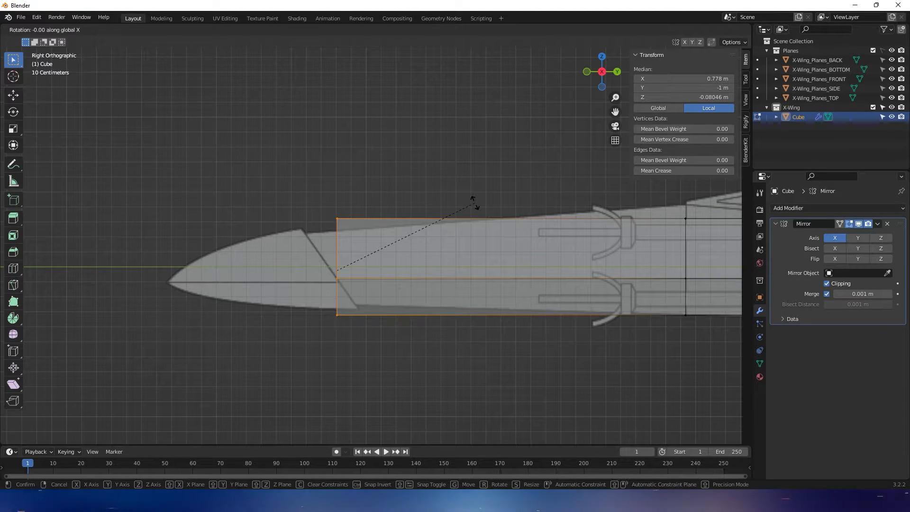
pyautogui.click(384, 184)
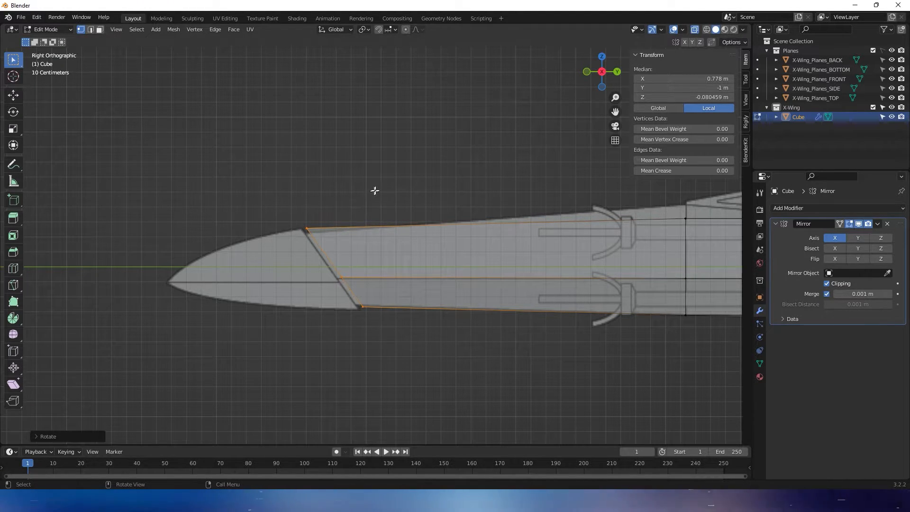
# Scale down the slanted front end and move it onto the nose seam, to about local Y -1.007 m and Z -0.103 m.
pyautogui.scroll(1, 394, 234)
pyautogui.scroll(1, 407, 221)
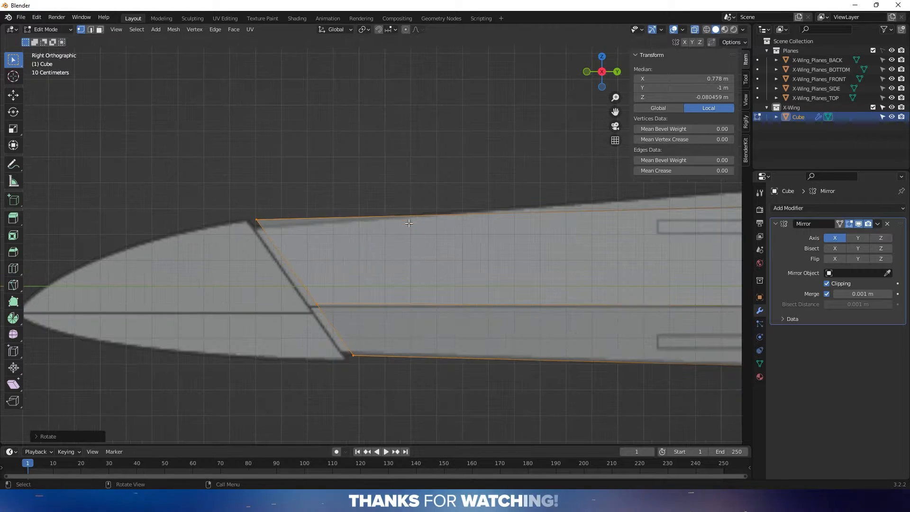
pyautogui.press('s')
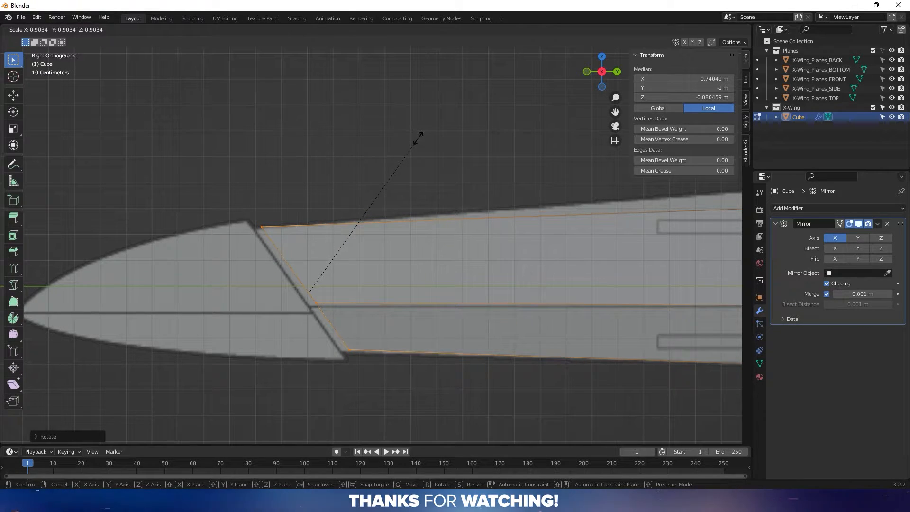
pyautogui.click(419, 134)
pyautogui.press('g')
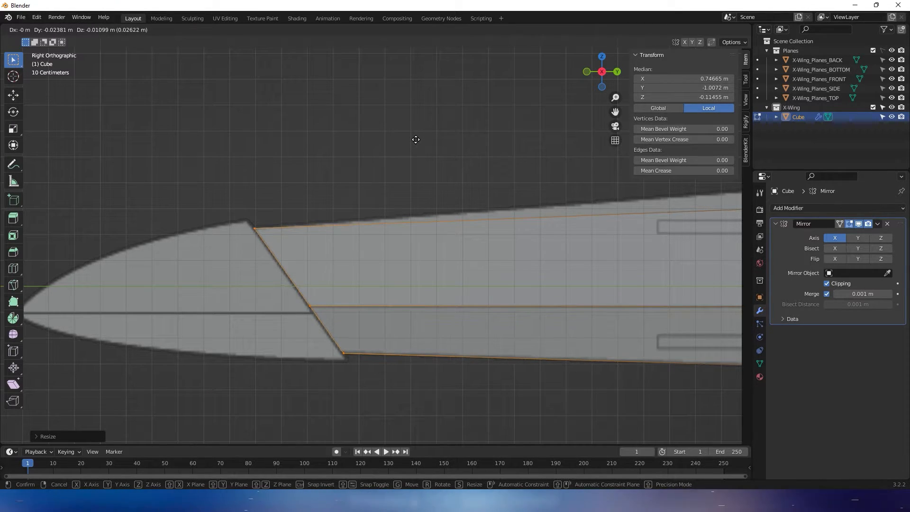
pyautogui.click(416, 139)
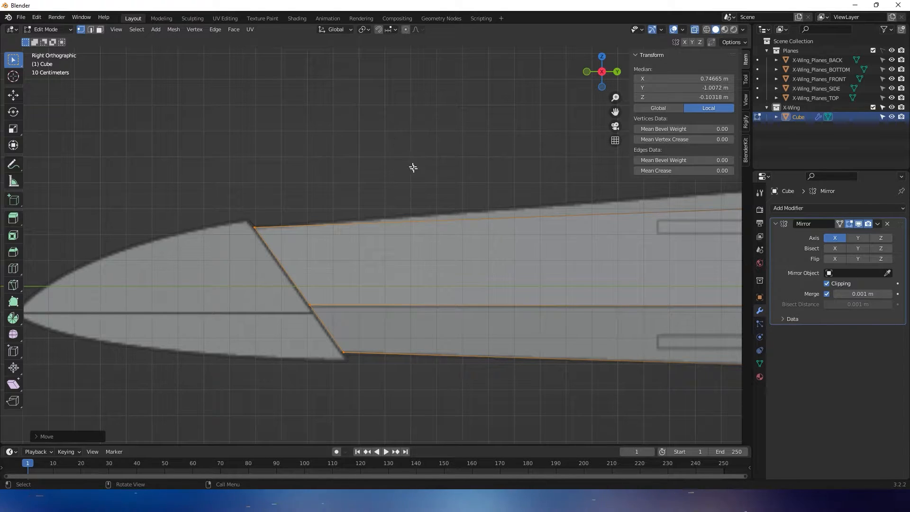
# Flatten the lengthwise middle row of vertices along the whole fuselage by scaling it to 0 along Z.
pyautogui.scroll(-8, 413, 168)
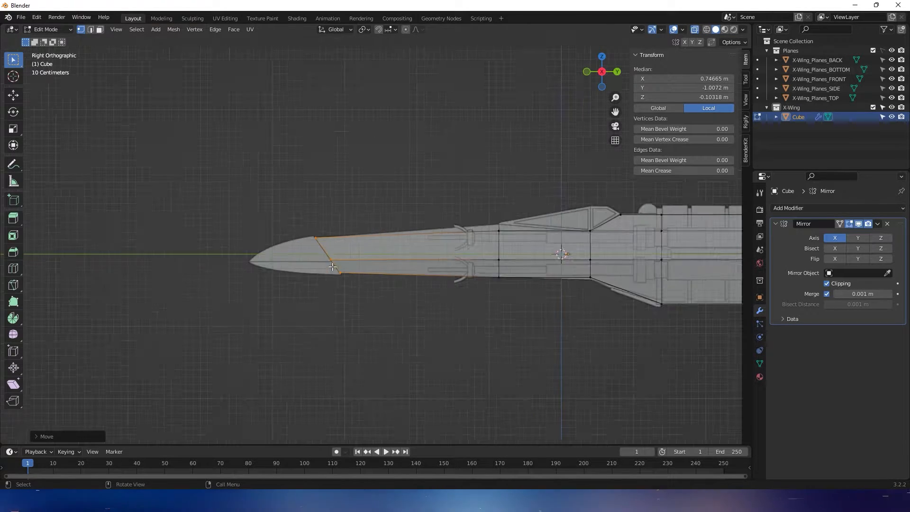
pyautogui.scroll(-2, 332, 267)
pyautogui.moveTo(254, 250); pyautogui.dragTo(686, 256)
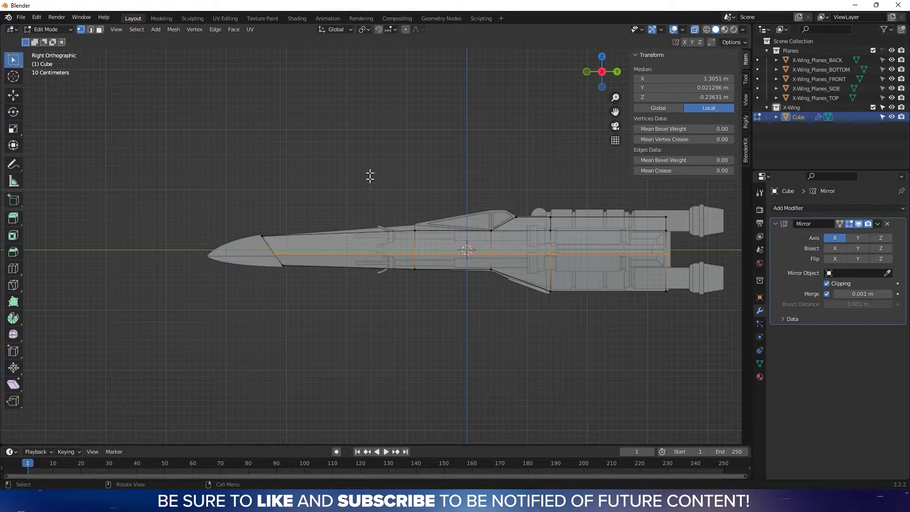
pyautogui.press('s')
pyautogui.press('z')
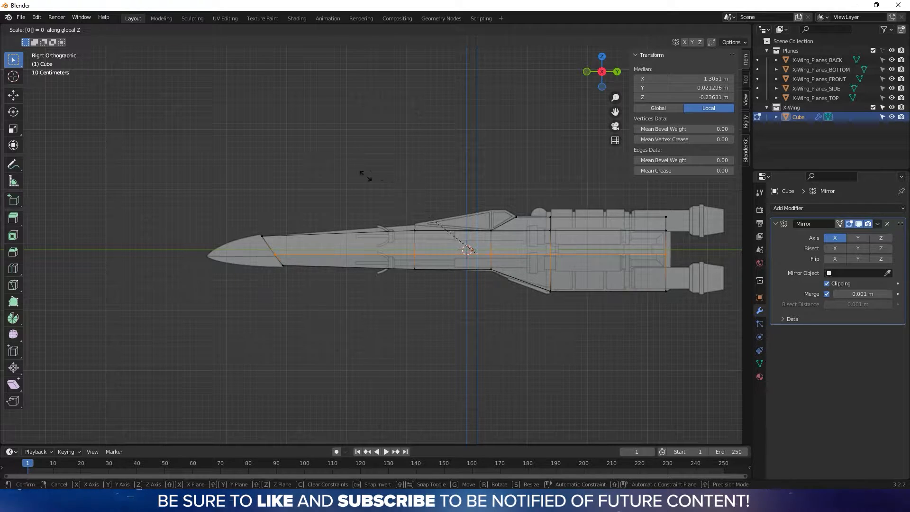
pyautogui.press('Return')
pyautogui.moveTo(330, 161); pyautogui.dragTo(441, 232, button='middle')
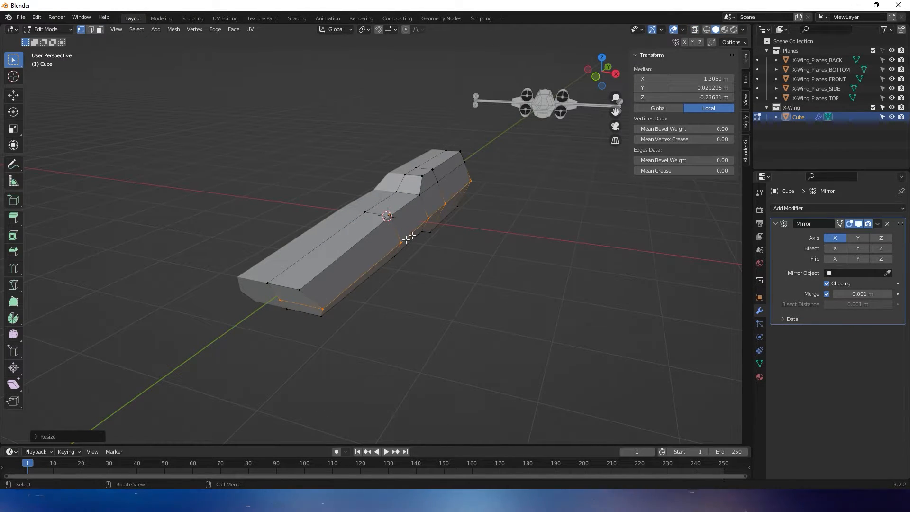
pyautogui.moveTo(380, 217); pyautogui.dragTo(444, 208, button='middle')
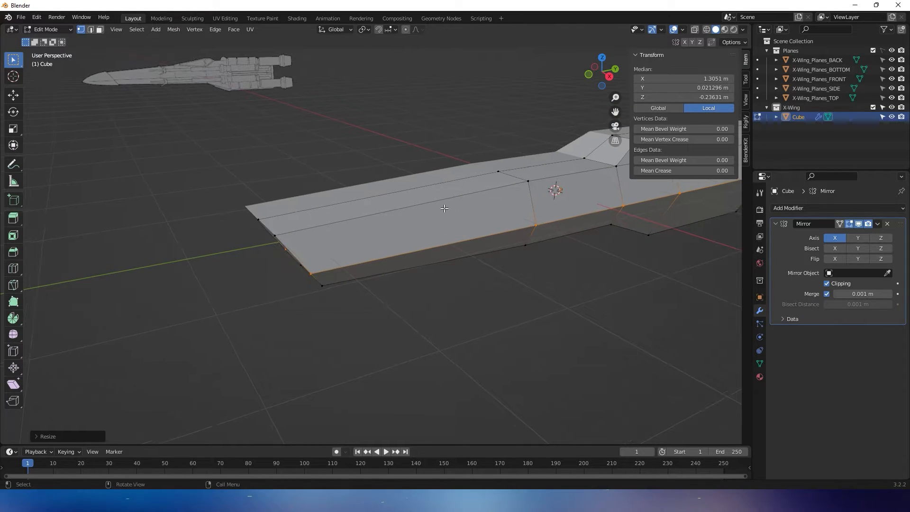
# Hide the X-Wing_Planes_BOTTOM reference plane and turn on see-through display in the top view.
pyautogui.click(602, 57)
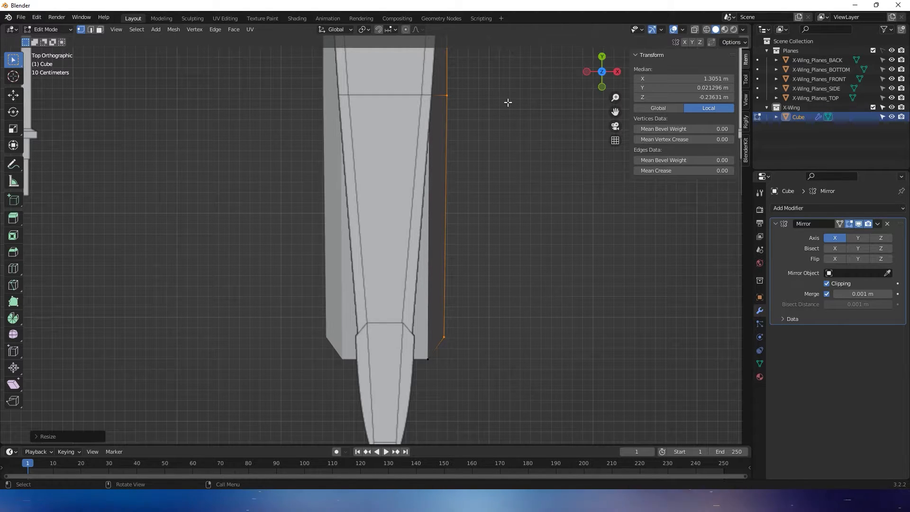
pyautogui.scroll(-2, 535, 171)
pyautogui.scroll(-2, 534, 171)
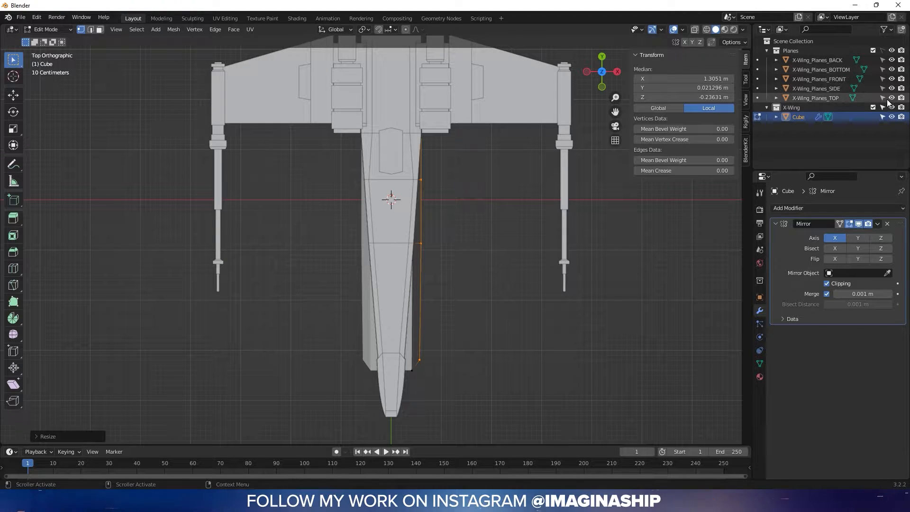
pyautogui.click(891, 69)
pyautogui.hotkey('alt', 'z')
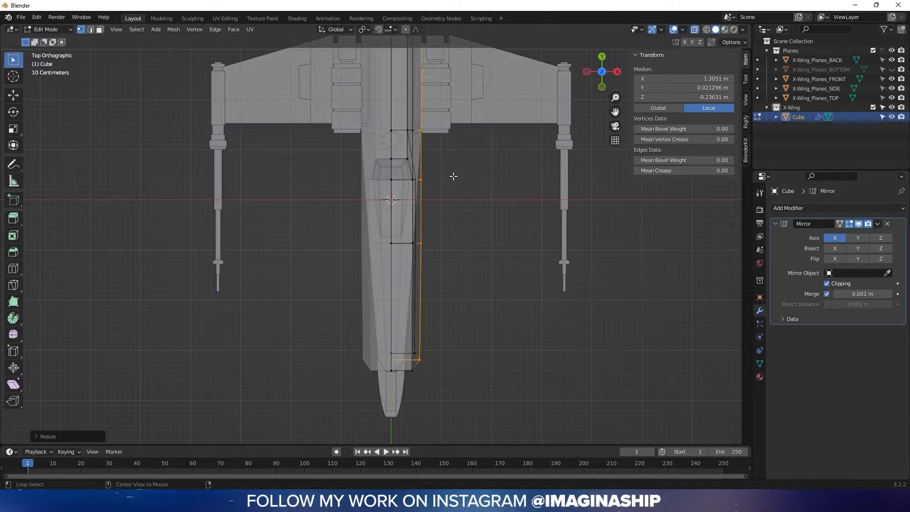
# Move the outer side vertices at the fuselage's front end inward along X to match the nose width on the top reference plane.
pyautogui.keyDown('shift'); pyautogui.moveTo(413, 242); pyautogui.dragTo(435, 282, button='middle'); pyautogui.keyUp('shift')
pyautogui.scroll(2, 436, 288)
pyautogui.keyDown('shift'); pyautogui.moveTo(426, 357); pyautogui.dragTo(422, 194, button='middle'); pyautogui.keyUp('shift')
pyautogui.moveTo(516, 251); pyautogui.dragTo(434, 345)
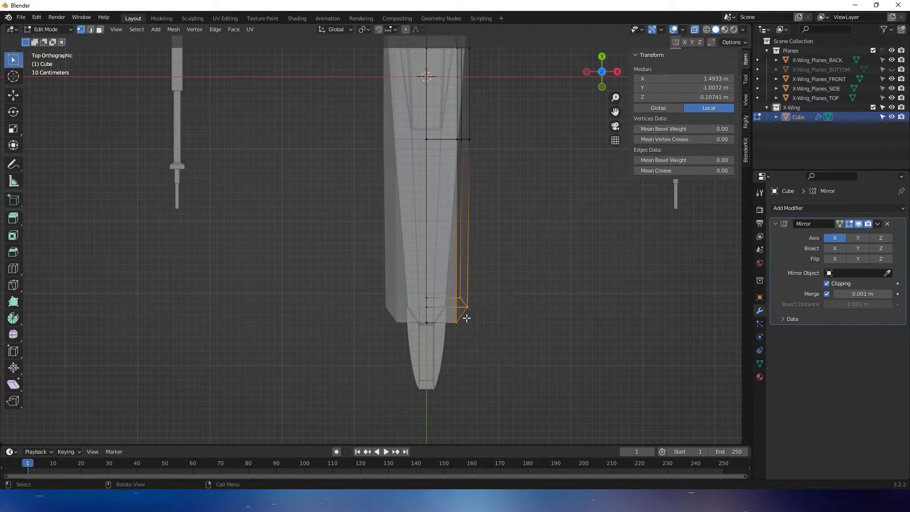
pyautogui.scroll(2, 474, 297)
pyautogui.press('x')
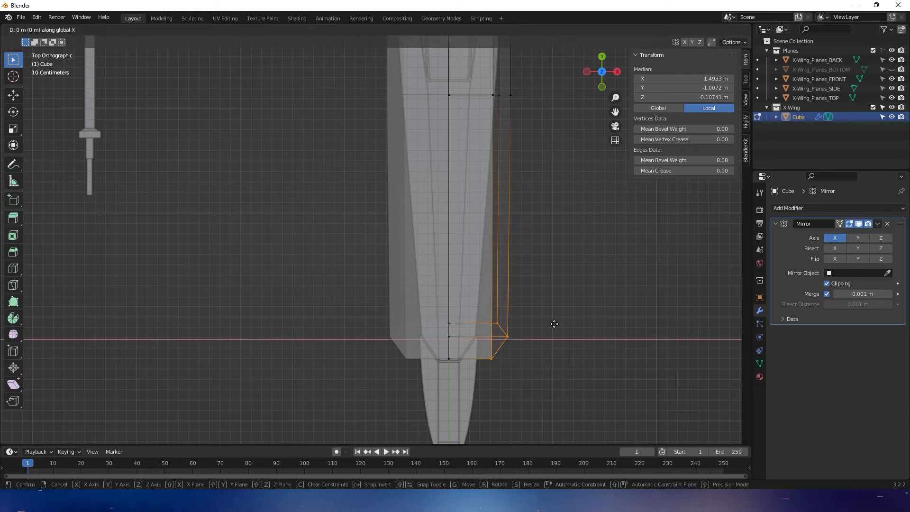
pyautogui.click(521, 332)
# Move the side vertices at the canopy's front edge inward along X to about local 1.073 m, following the top reference outline.
pyautogui.scroll(4, 510, 239)
pyautogui.moveTo(540, 180); pyautogui.dragTo(604, 227)
pyautogui.press('g')
pyautogui.press('x')
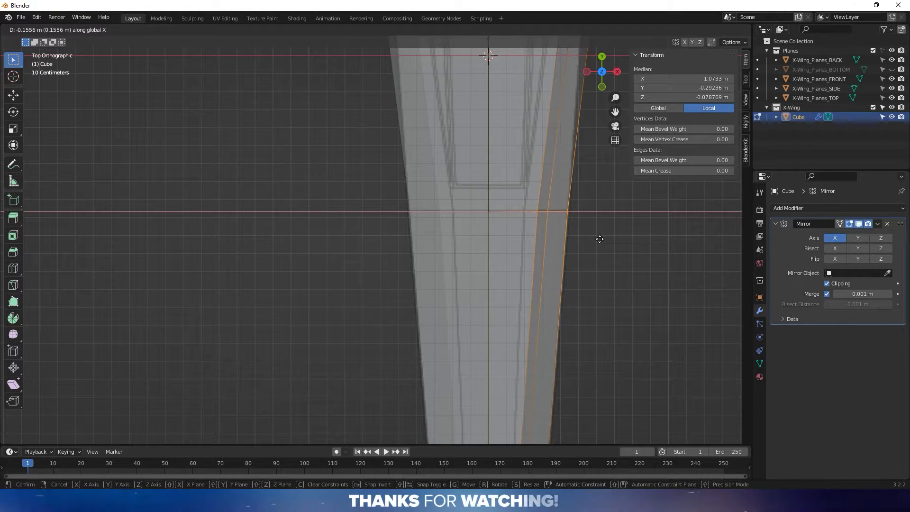
pyautogui.click(598, 240)
# Move the side vertices at the base of the raised block inward along X to about local 1.376 m, onto the top reference outline.
pyautogui.keyDown('shift'); pyautogui.moveTo(620, 178); pyautogui.dragTo(588, 364, button='middle'); pyautogui.keyUp('shift')
pyautogui.keyDown('shift'); pyautogui.moveTo(598, 216); pyautogui.dragTo(592, 245, button='middle'); pyautogui.keyUp('shift')
pyautogui.moveTo(583, 175); pyautogui.dragTo(524, 206)
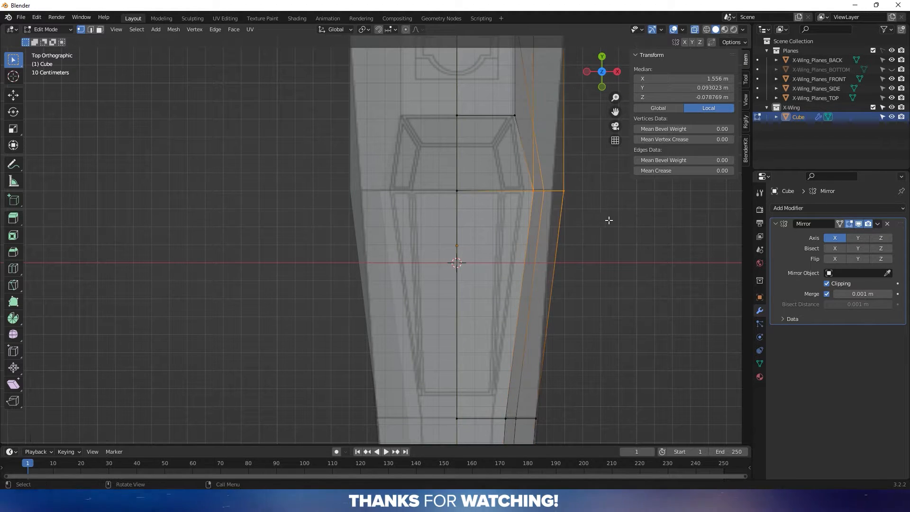
pyautogui.press('g')
pyautogui.press('x')
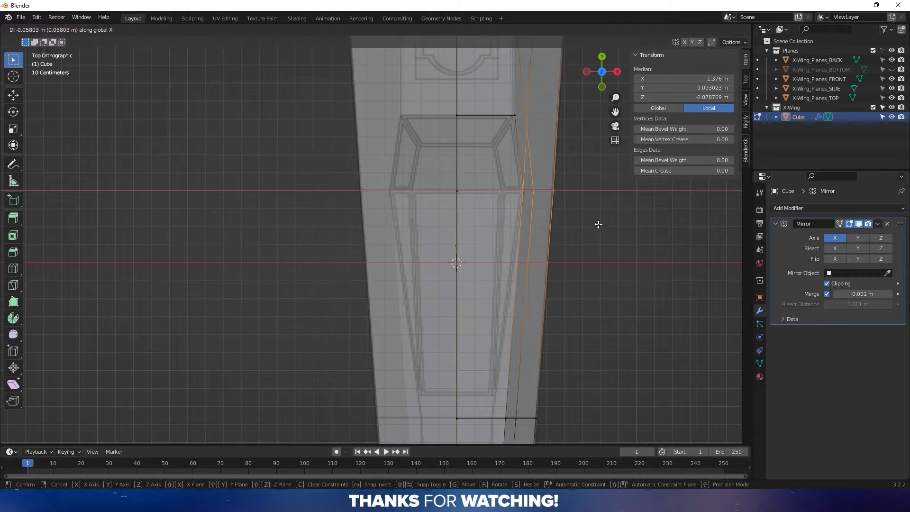
pyautogui.click(598, 224)
# Examine the narrowed fuselage's outline against the top reference plane and its shape in perspective.
pyautogui.keyDown('shift'); pyautogui.moveTo(555, 145); pyautogui.dragTo(544, 257, button='middle'); pyautogui.keyUp('shift')
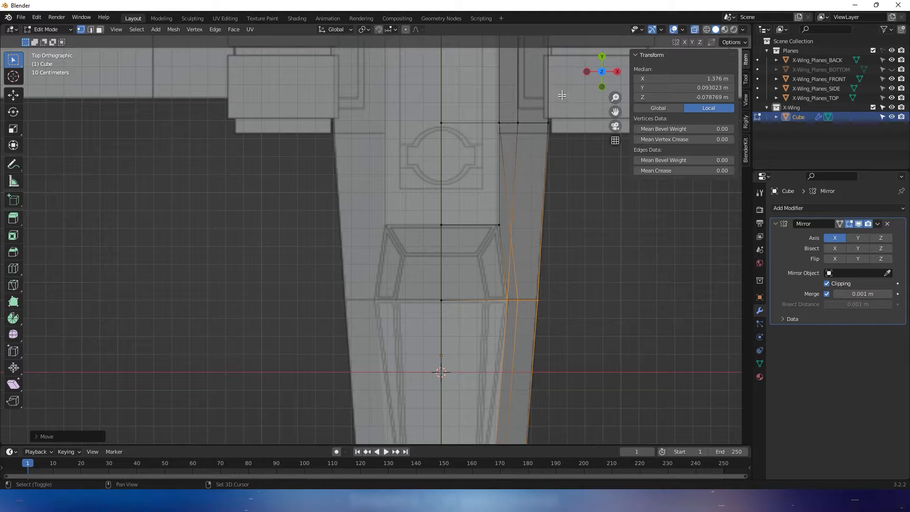
pyautogui.keyDown('shift'); pyautogui.moveTo(561, 95); pyautogui.dragTo(562, 124, button='middle'); pyautogui.keyUp('shift')
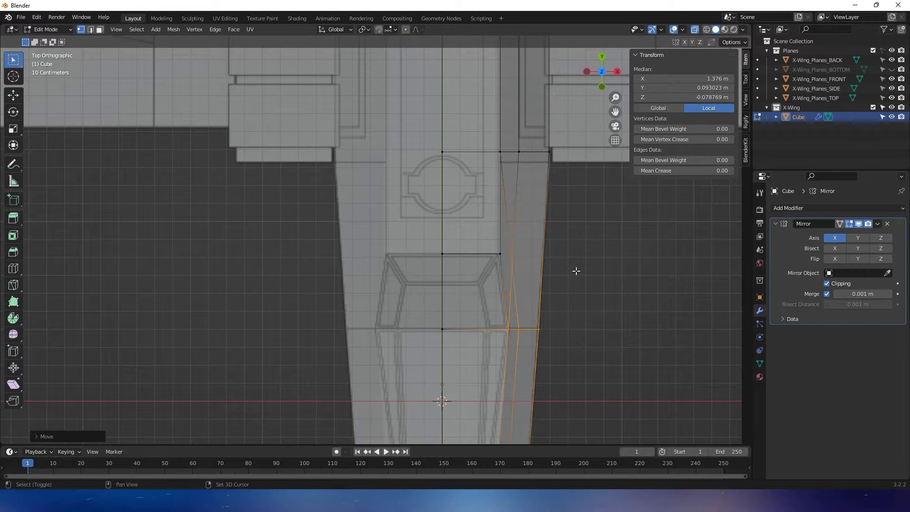
pyautogui.keyDown('shift'); pyautogui.moveTo(575, 271); pyautogui.dragTo(548, 254, button='middle'); pyautogui.keyUp('shift')
pyautogui.hotkey('alt', 'z')
pyautogui.scroll(-7, 554, 280)
pyautogui.moveTo(558, 285); pyautogui.dragTo(603, 254, button='middle')
pyautogui.scroll(3, 604, 254)
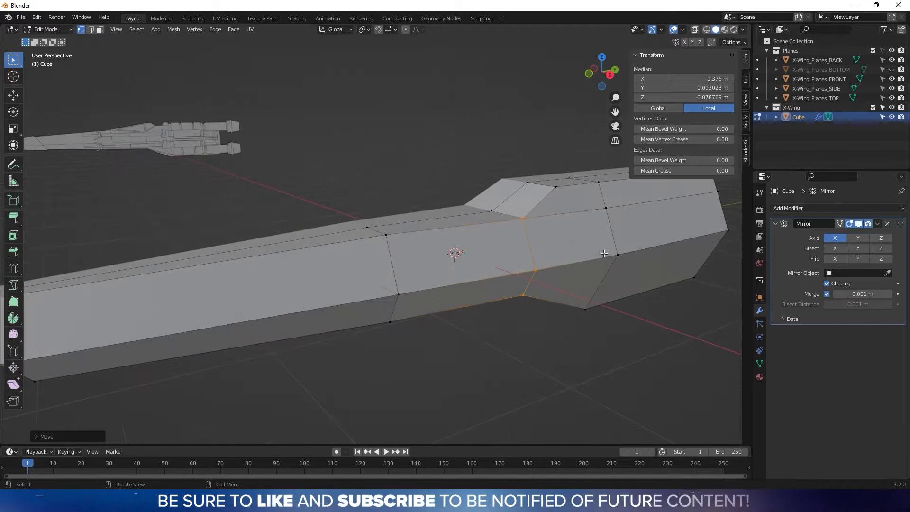
pyautogui.click(601, 55)
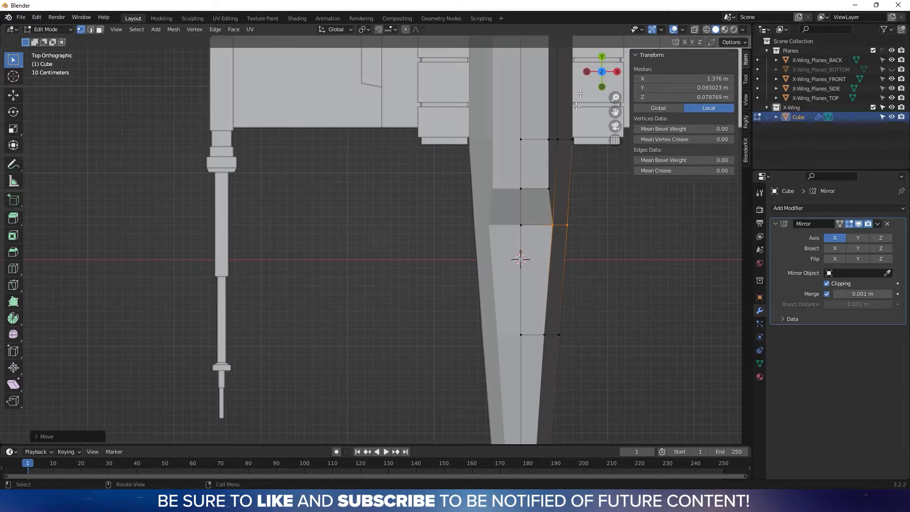
pyautogui.scroll(-3, 539, 241)
pyautogui.scroll(6, 531, 256)
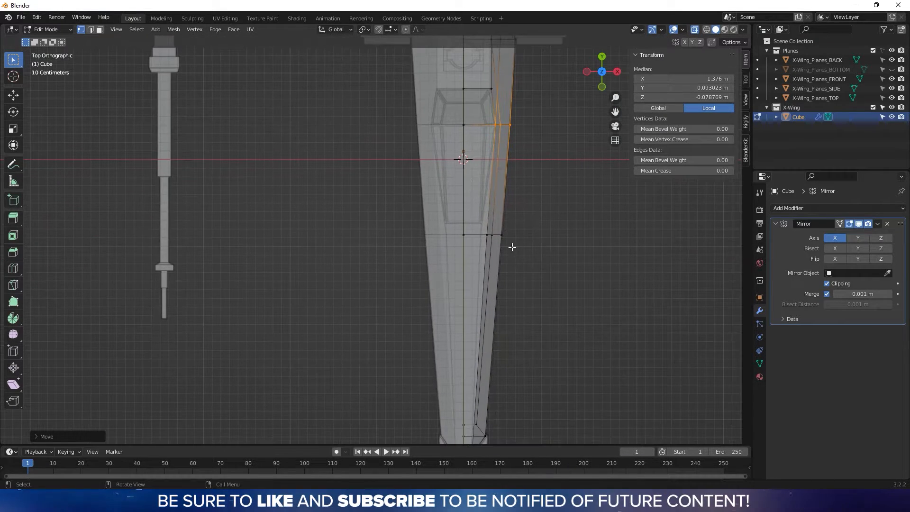
pyautogui.scroll(2, 559, 225)
pyautogui.keyDown('shift'); pyautogui.moveTo(558, 223); pyautogui.dragTo(484, 191, button='middle'); pyautogui.keyUp('shift')
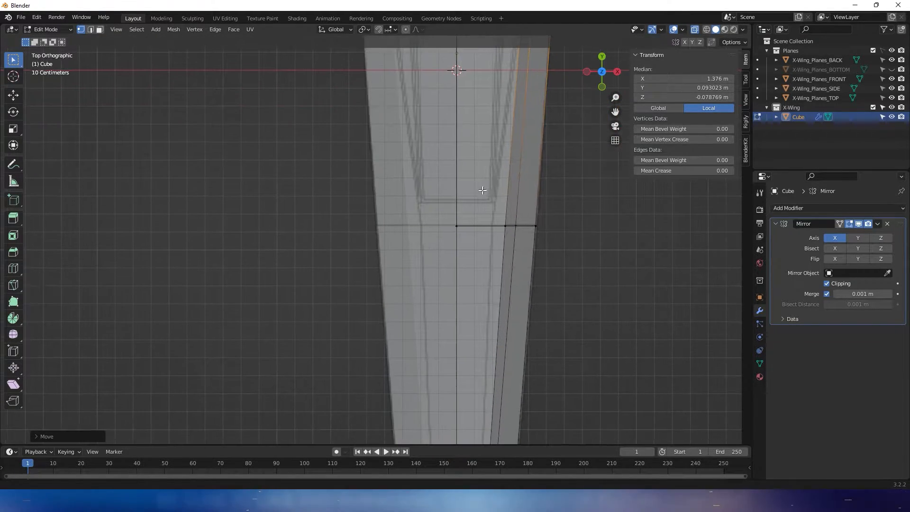
# Hide all faces of the fuselage below its lengthwise middle row of vertices.
pyautogui.moveTo(481, 217); pyautogui.dragTo(507, 231)
pyautogui.moveTo(507, 230); pyautogui.dragTo(413, 134, button='middle')
pyautogui.moveTo(380, 182); pyautogui.dragTo(439, 269, button='middle')
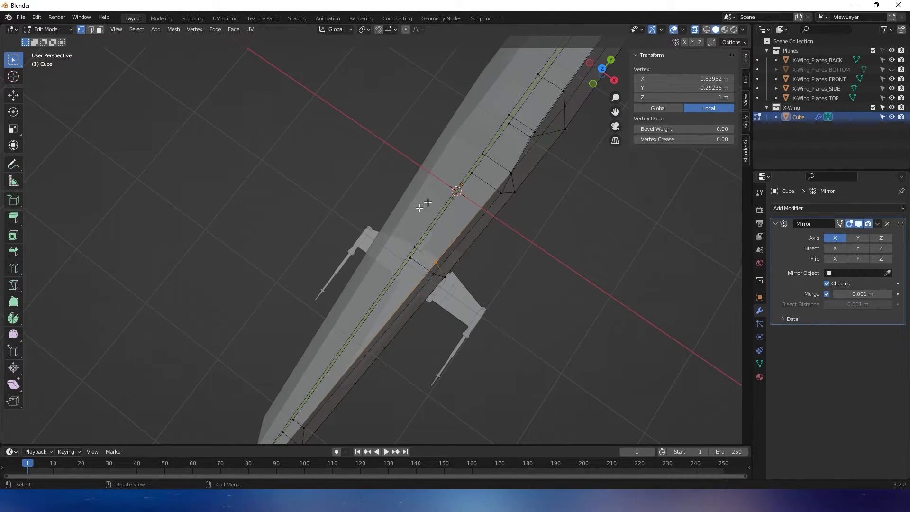
pyautogui.moveTo(520, 171); pyautogui.dragTo(447, 274, button='middle')
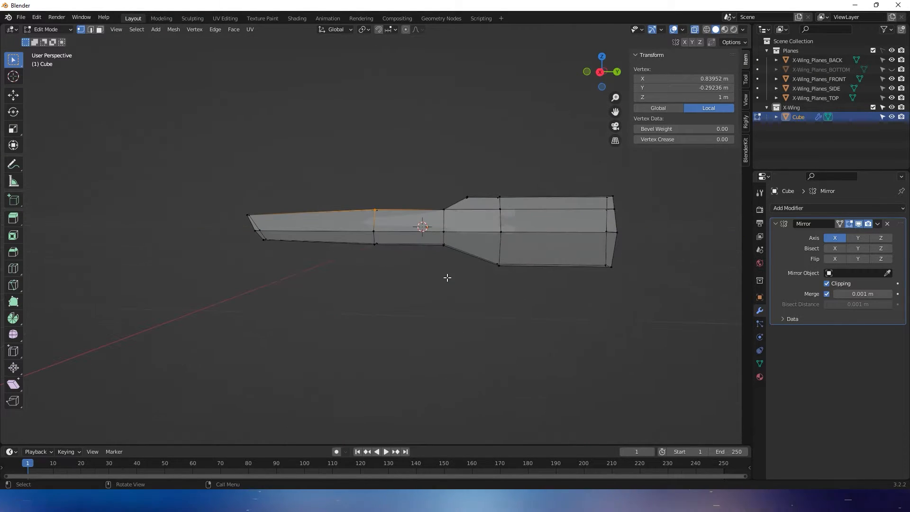
pyautogui.moveTo(206, 315); pyautogui.dragTo(462, 309)
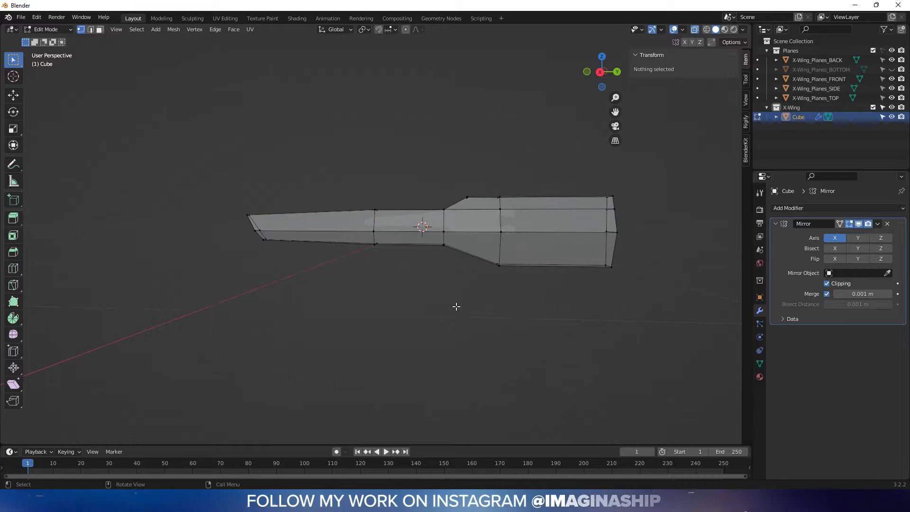
pyautogui.moveTo(198, 307); pyautogui.dragTo(687, 231)
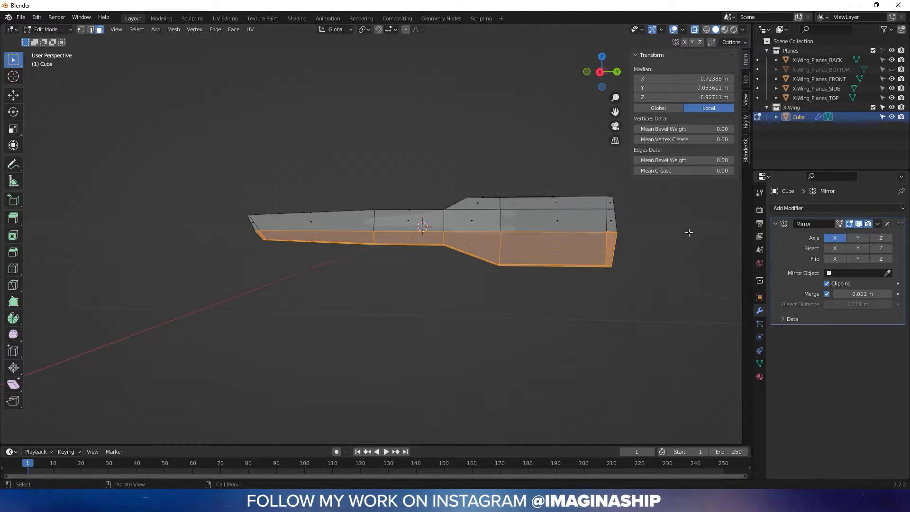
pyautogui.press('h')
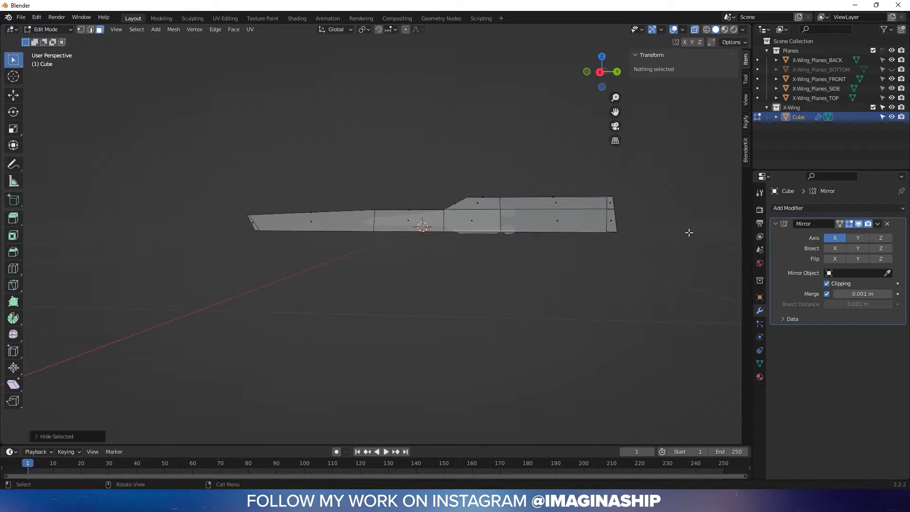
# Move the upper edge vertex at the canopy's front inward along X to about local 0.614 m in the top view.
pyautogui.click(601, 56)
pyautogui.scroll(3, 533, 194)
pyautogui.scroll(3, 527, 201)
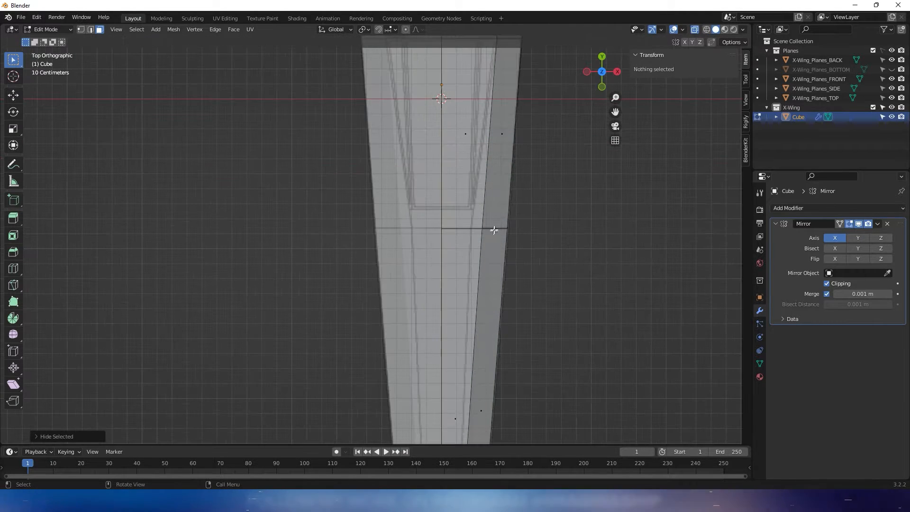
pyautogui.press('1')
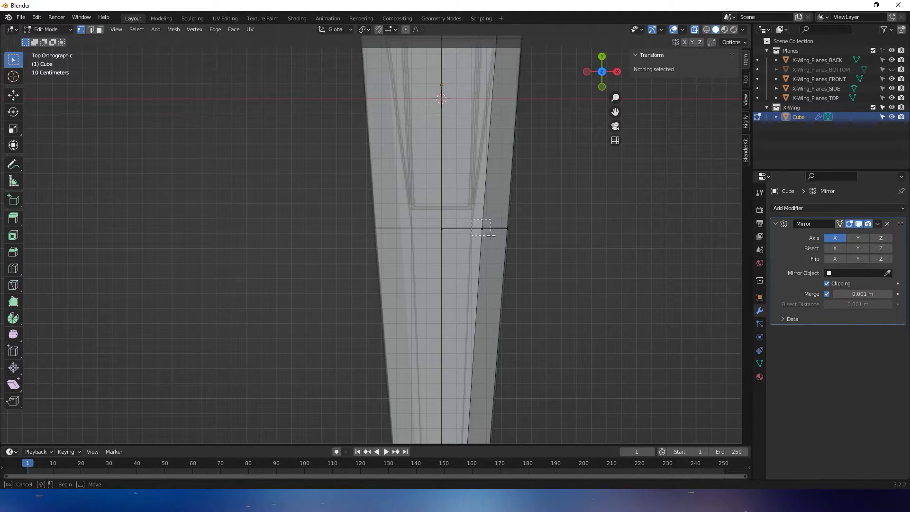
pyautogui.moveTo(490, 235); pyautogui.dragTo(491, 235)
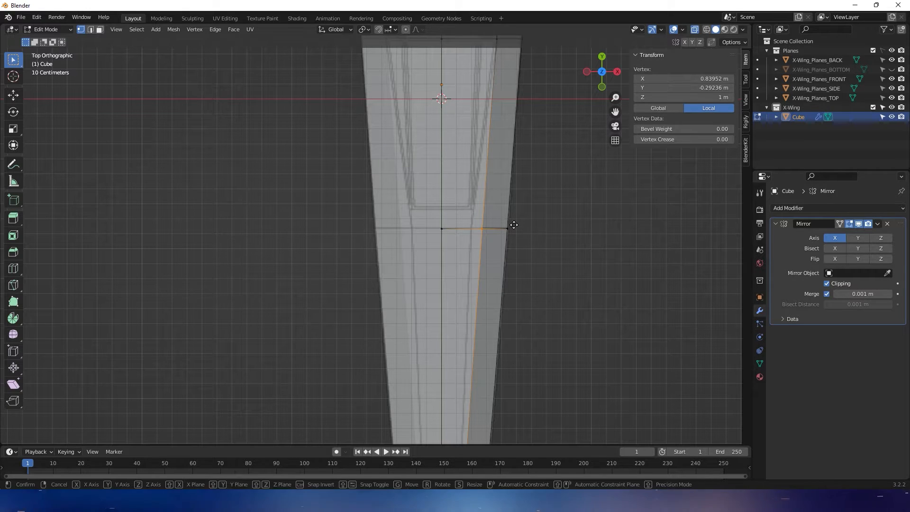
pyautogui.press('x')
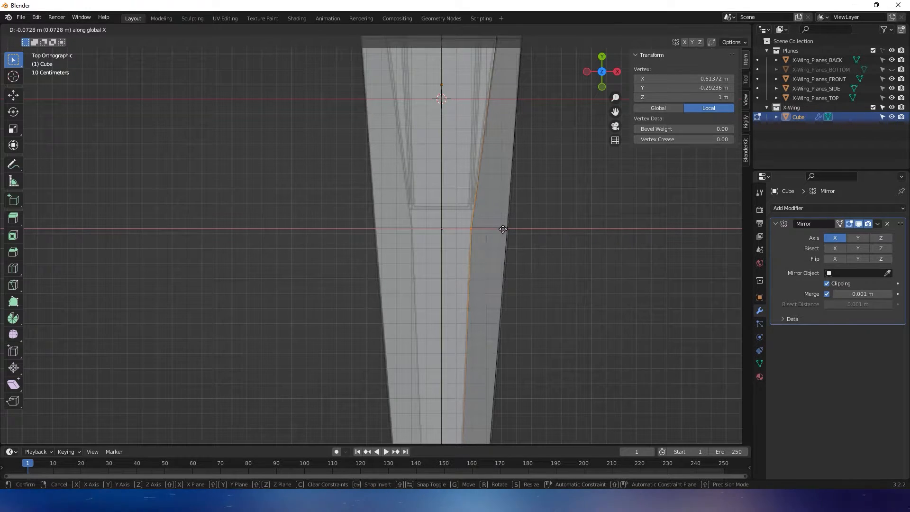
pyautogui.click(503, 229)
# Reveal the hidden lower faces and review the complete fuselage from an angle.
pyautogui.keyDown('shift'); pyautogui.moveTo(520, 158); pyautogui.dragTo(524, 300, button='middle'); pyautogui.keyUp('shift')
pyautogui.keyDown('shift'); pyautogui.moveTo(530, 166); pyautogui.dragTo(445, 236, button='middle'); pyautogui.keyUp('shift')
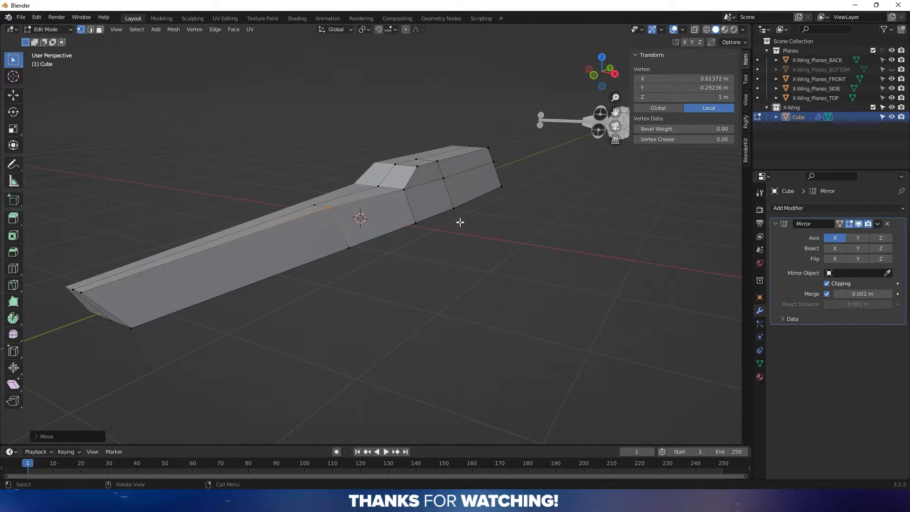
pyautogui.keyDown('alt'); pyautogui.click(440, 225); pyautogui.keyUp('alt')
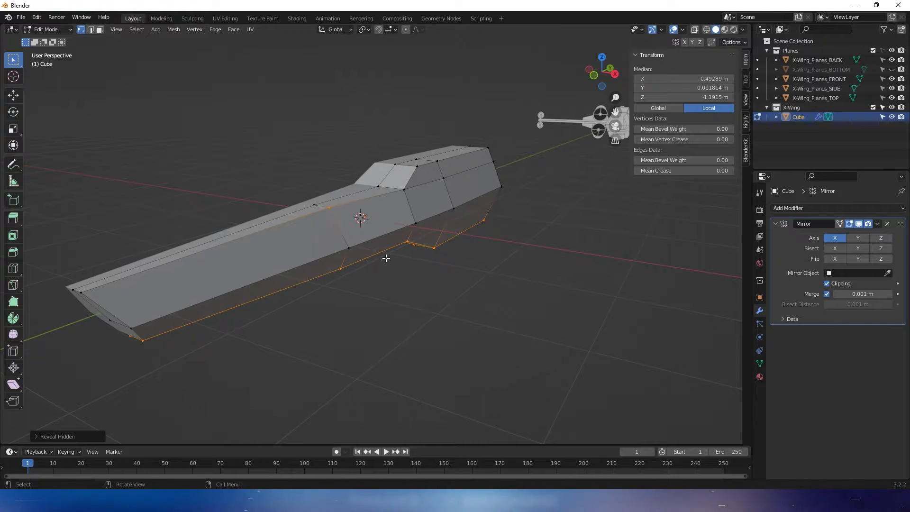
pyautogui.press('Tab')
pyautogui.moveTo(387, 258); pyautogui.dragTo(354, 308, button='middle')
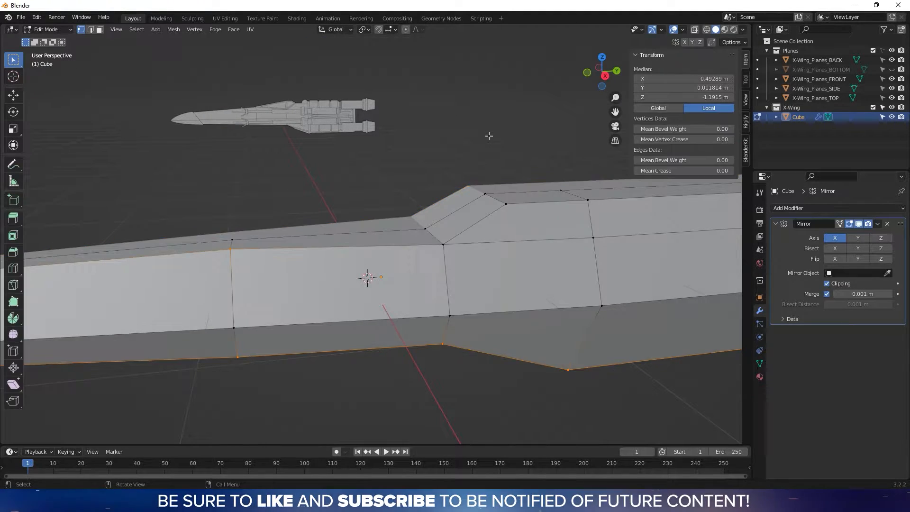
pyautogui.press('Tab')
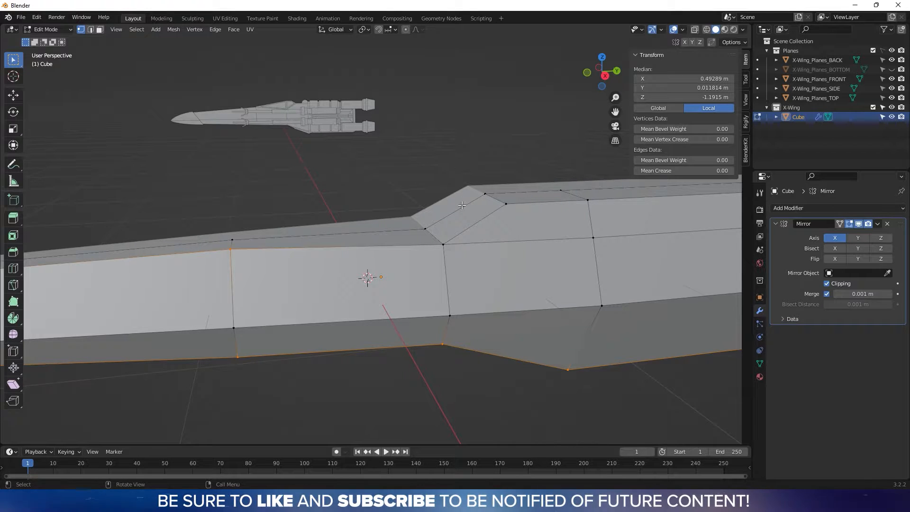
pyautogui.click(445, 232)
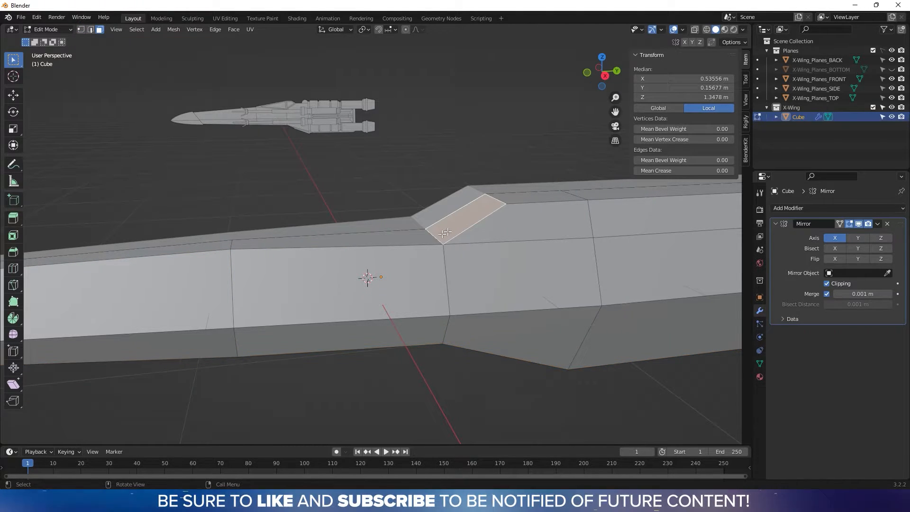
pyautogui.keyDown('shift'); pyautogui.click(414, 241); pyautogui.keyUp('shift')
pyautogui.moveTo(412, 195); pyautogui.dragTo(459, 228, button='middle')
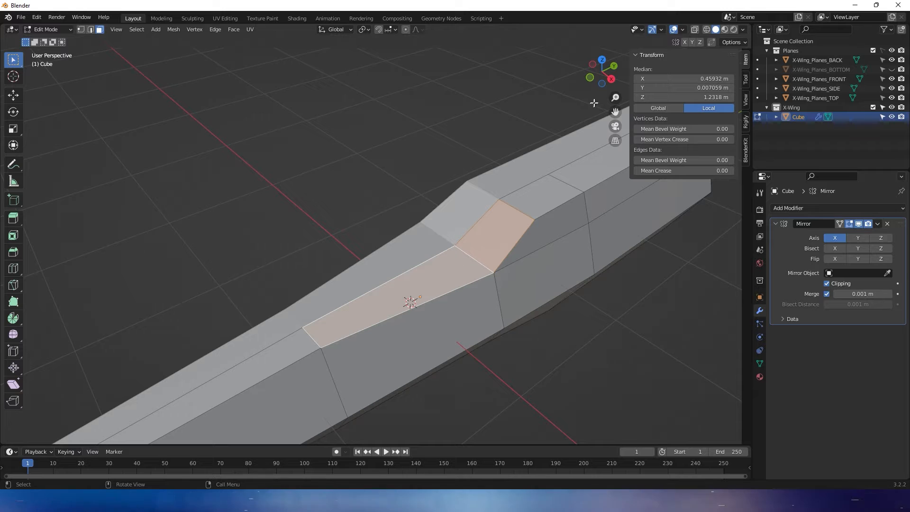
# Raise the fuselage's upper vertices at the canopy's front tip along Z to about local 1.283 m, matching the side reference.
pyautogui.click(611, 80)
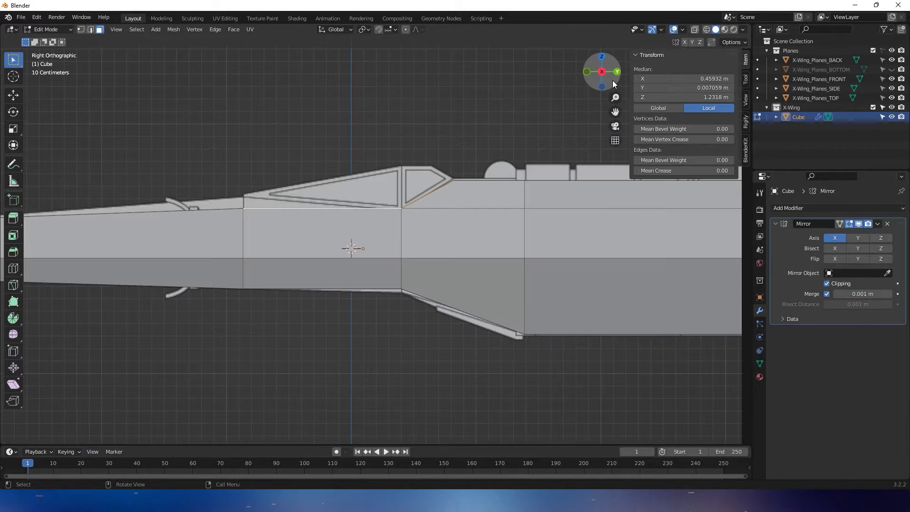
pyautogui.hotkey('alt', 'z')
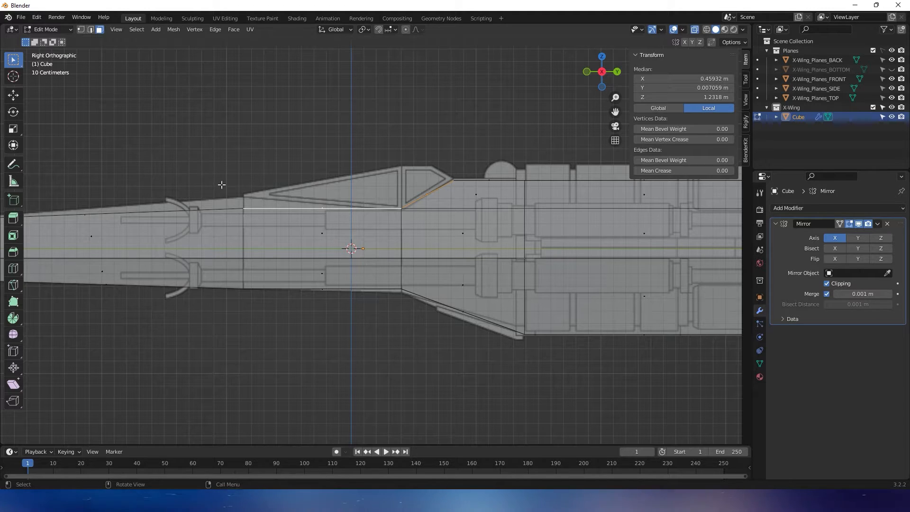
pyautogui.keyDown('shift'); pyautogui.moveTo(221, 185); pyautogui.dragTo(346, 189, button='middle'); pyautogui.keyUp('shift')
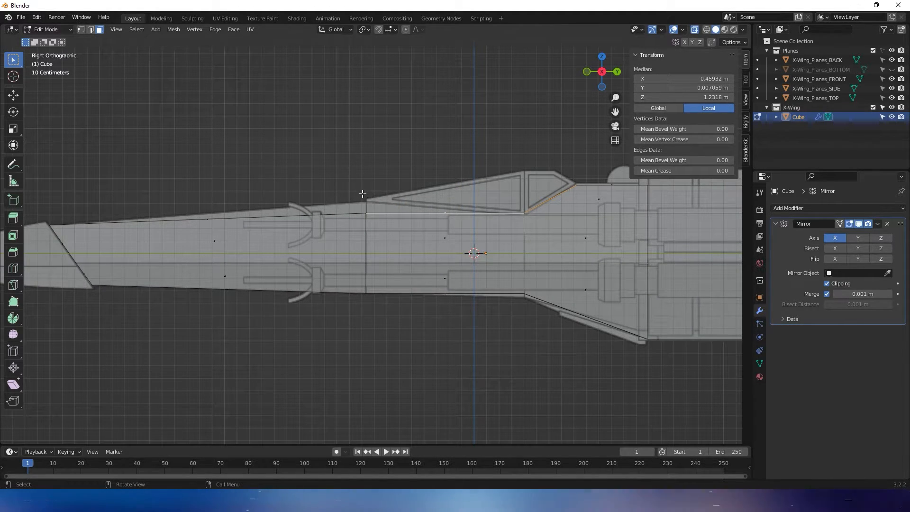
pyautogui.click(379, 172)
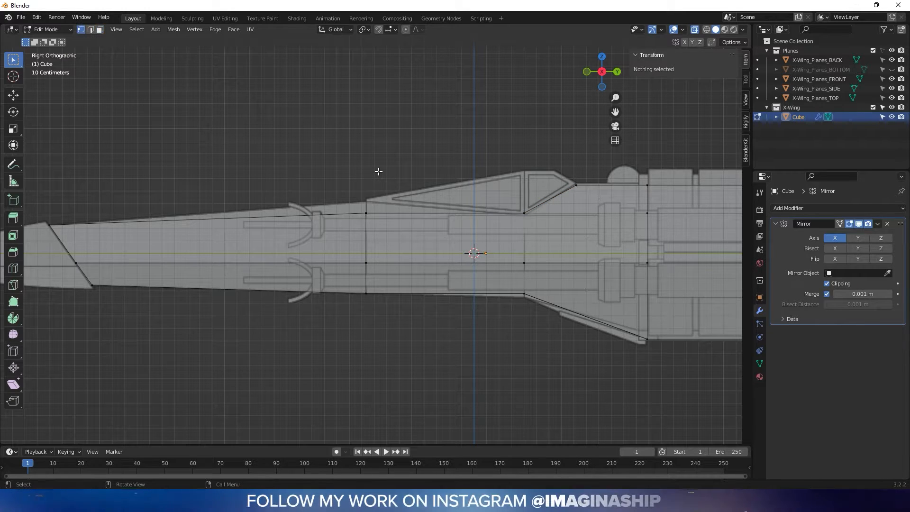
pyautogui.moveTo(379, 231); pyautogui.dragTo(370, 213)
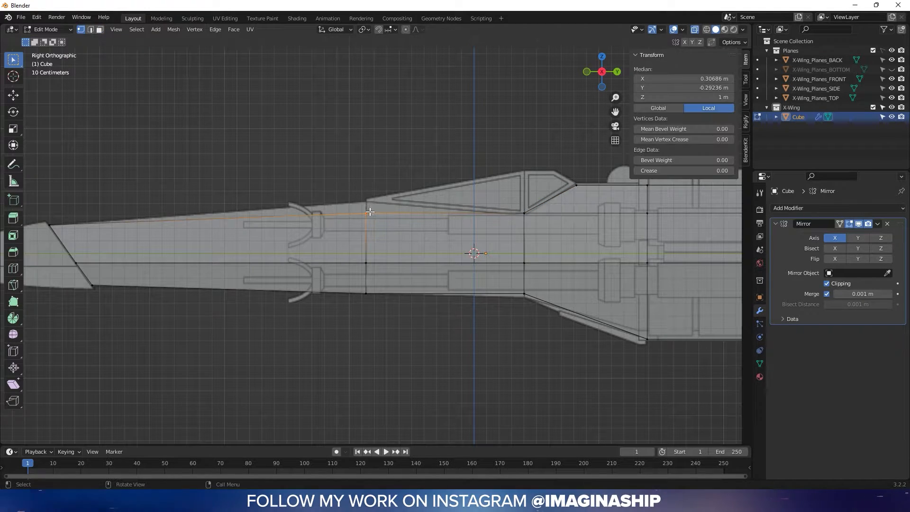
pyautogui.press('g')
pyautogui.press('z')
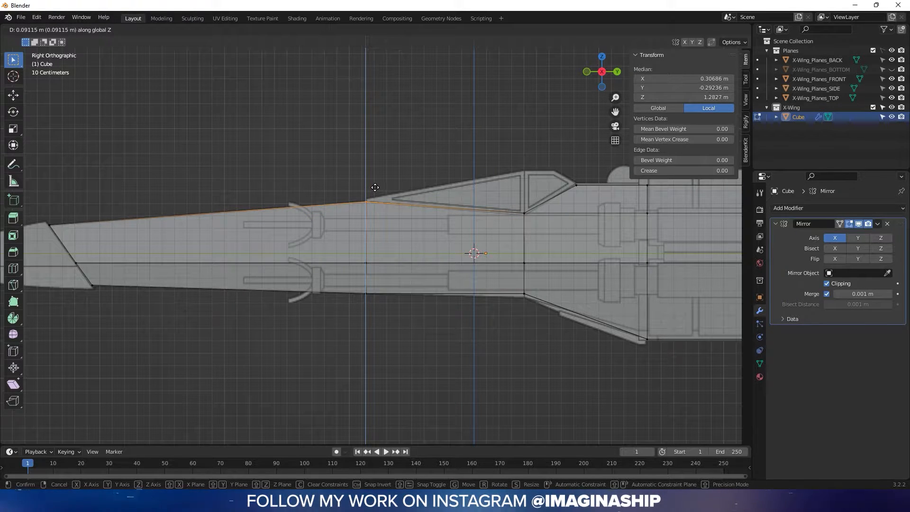
pyautogui.click(375, 187)
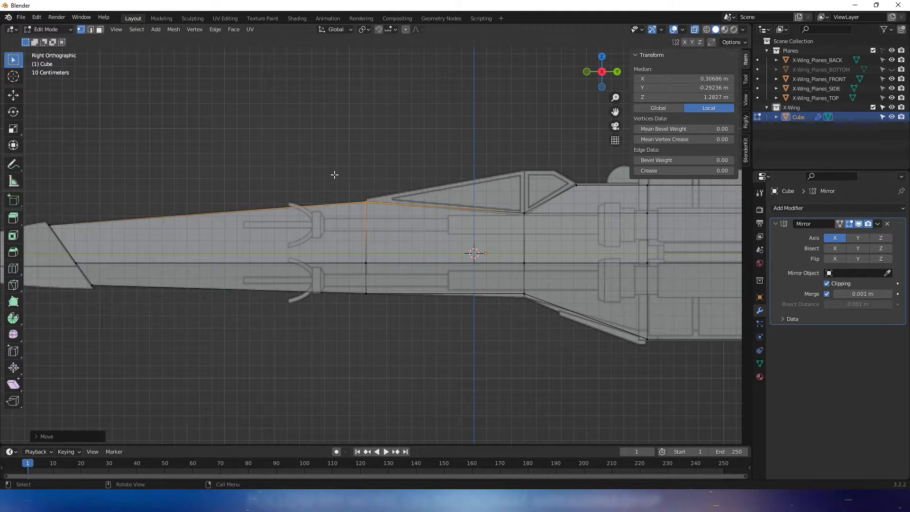
# Lower the upper vertices at the canopy's lowest point along Z to about local 0.941 m, matching the side reference.
pyautogui.keyDown('shift'); pyautogui.moveTo(377, 154); pyautogui.dragTo(346, 155, button='middle'); pyautogui.keyUp('shift')
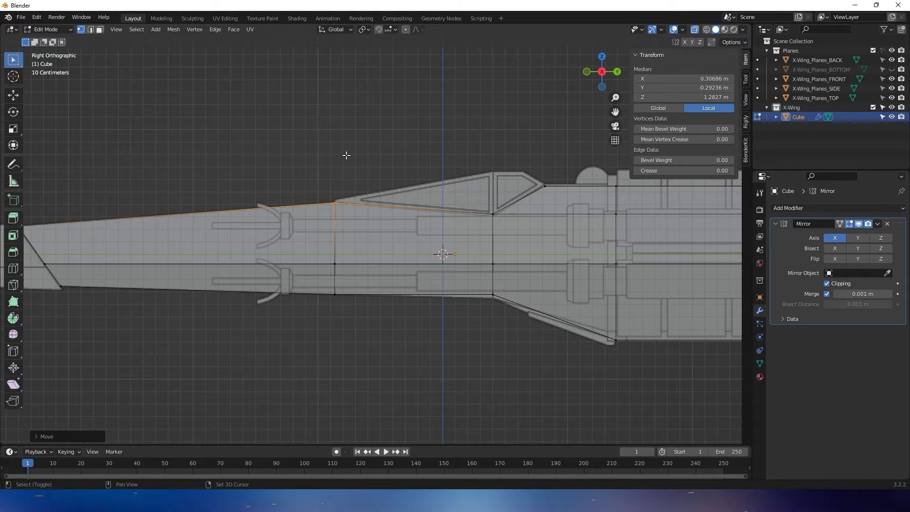
pyautogui.click(488, 209)
pyautogui.press('g')
pyautogui.press('z')
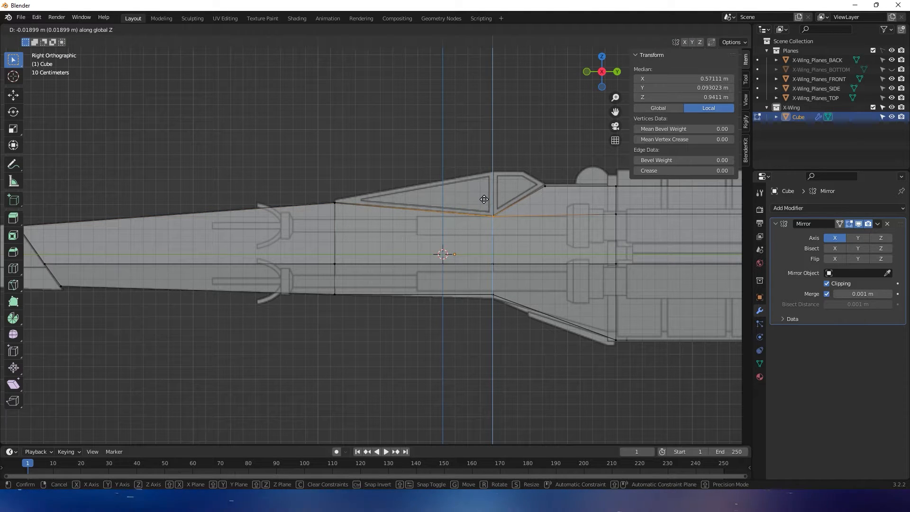
pyautogui.click(484, 199)
pyautogui.scroll(3, 495, 186)
pyautogui.keyDown('shift'); pyautogui.moveTo(493, 207); pyautogui.dragTo(483, 233, button='middle'); pyautogui.keyUp('shift')
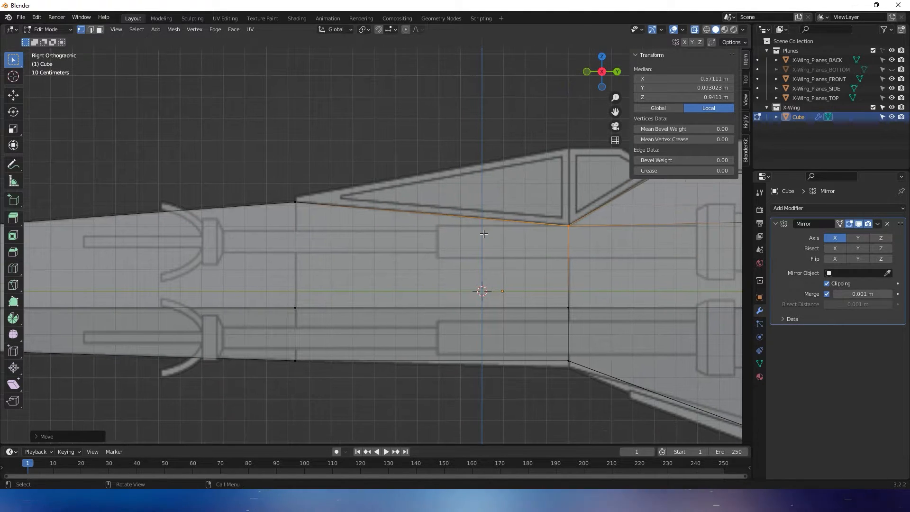
# Extrude the two top faces at the canopy straight up along Z to a median local height of about 2.561 m.
pyautogui.scroll(-3, 483, 234)
pyautogui.moveTo(395, 191); pyautogui.dragTo(391, 146, button='middle')
pyautogui.scroll(3, 434, 191)
pyautogui.moveTo(389, 146); pyautogui.dragTo(286, 223, button='middle')
pyautogui.scroll(3, 349, 169)
pyautogui.moveTo(406, 220); pyautogui.dragTo(439, 214, button='middle')
pyautogui.press('3')
pyautogui.click(544, 210)
pyautogui.keyDown('shift'); pyautogui.click(453, 235); pyautogui.keyUp('shift')
pyautogui.scroll(-2, 440, 215)
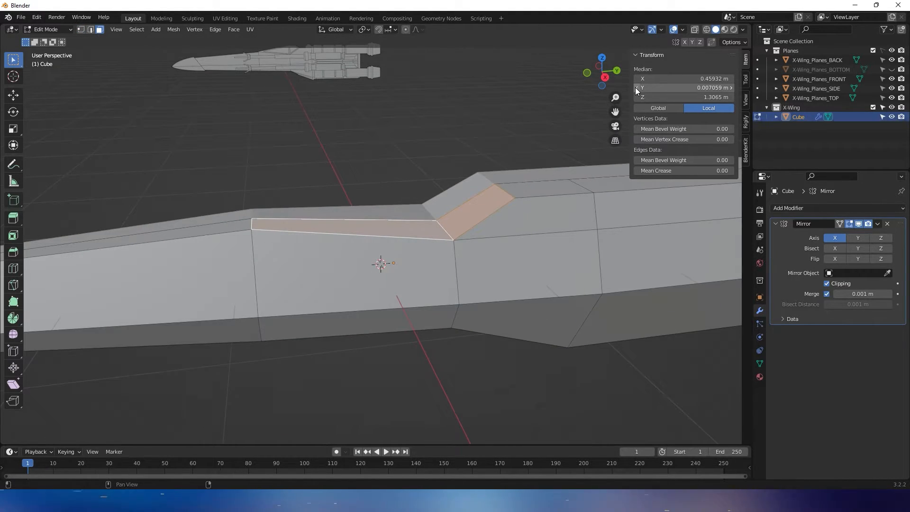
pyautogui.click(610, 78)
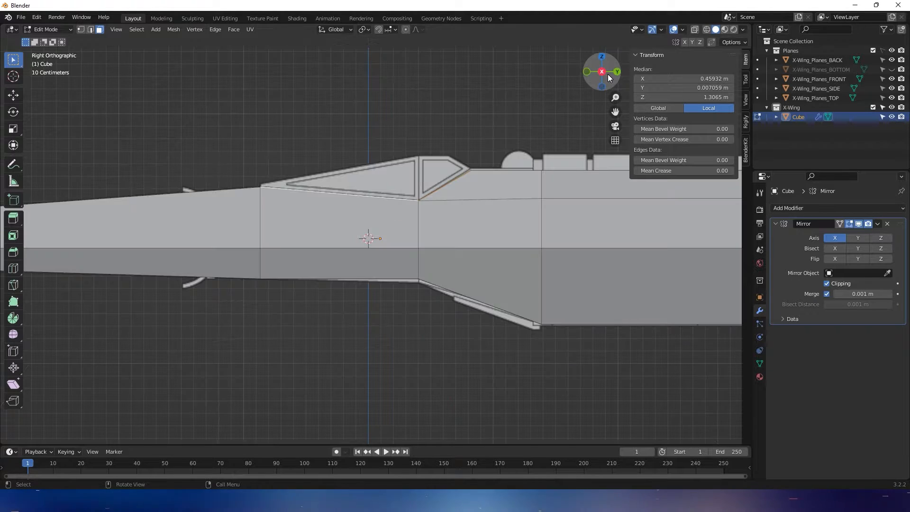
pyautogui.scroll(5, 517, 203)
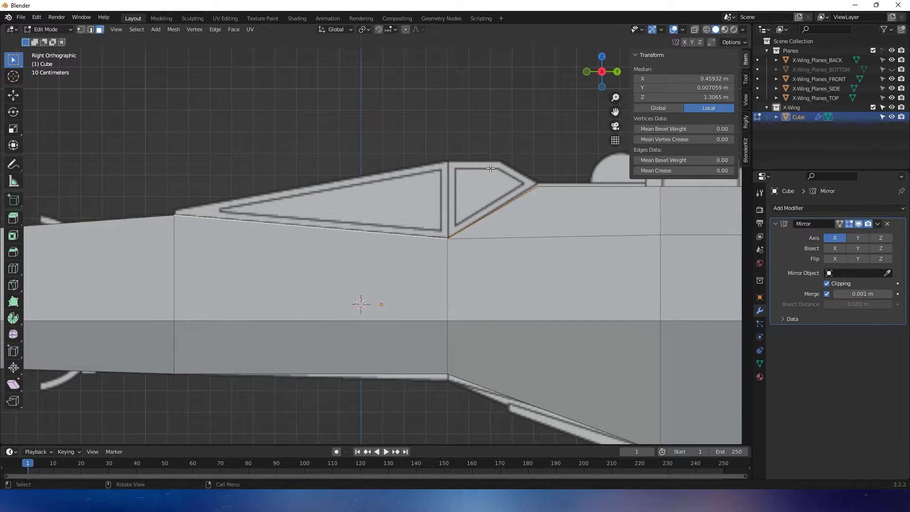
pyautogui.press('g')
pyautogui.press('z')
pyautogui.press('z')
pyautogui.press('z')
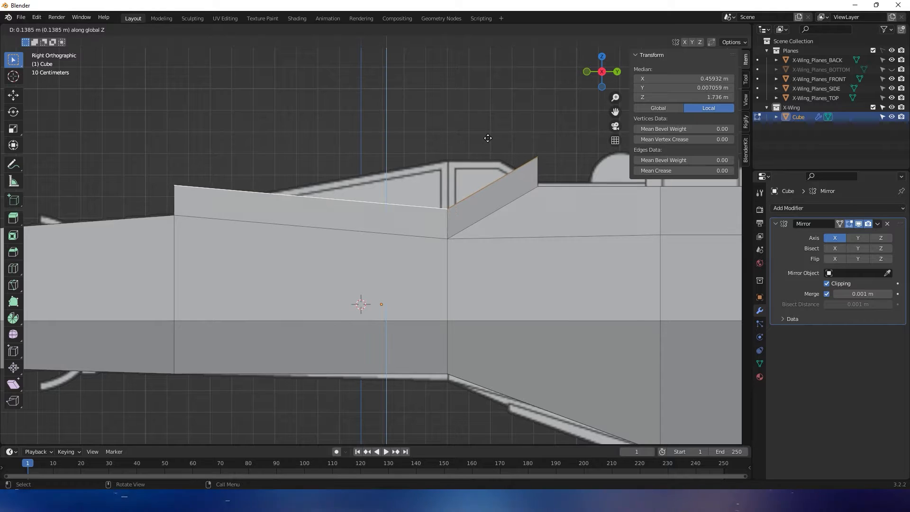
pyautogui.click(477, 81)
# Flatten the extruded canopy top by scaling Z to 0 and lower it to about local Z 2.07 m, matching the side reference.
pyautogui.press('s')
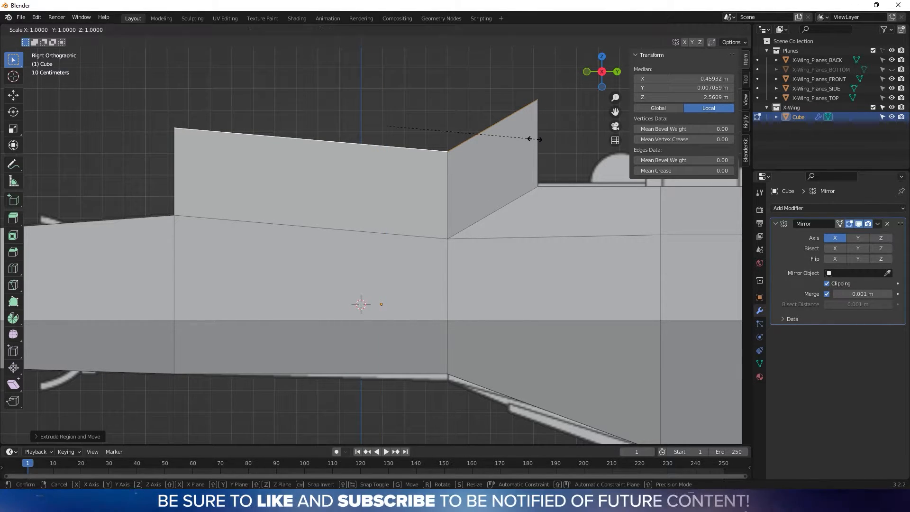
pyautogui.press('0')
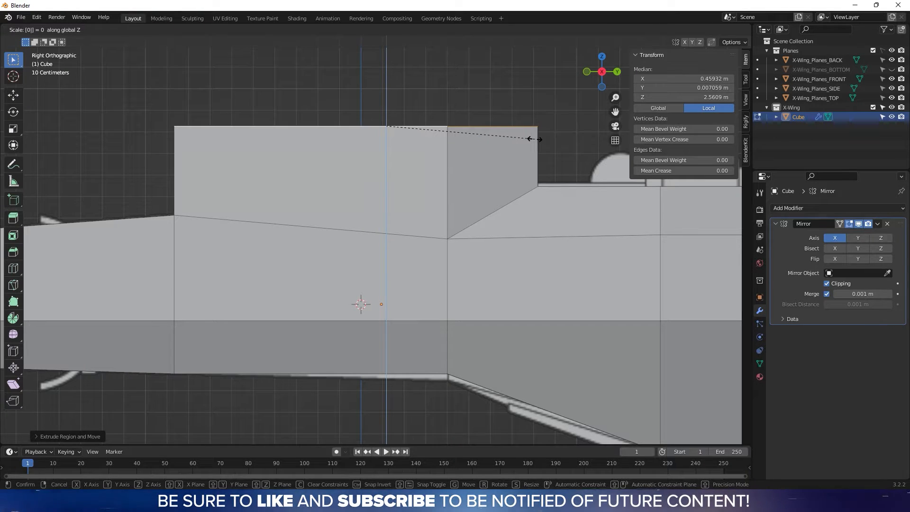
pyautogui.press('Return')
pyautogui.hotkey('alt', 'z')
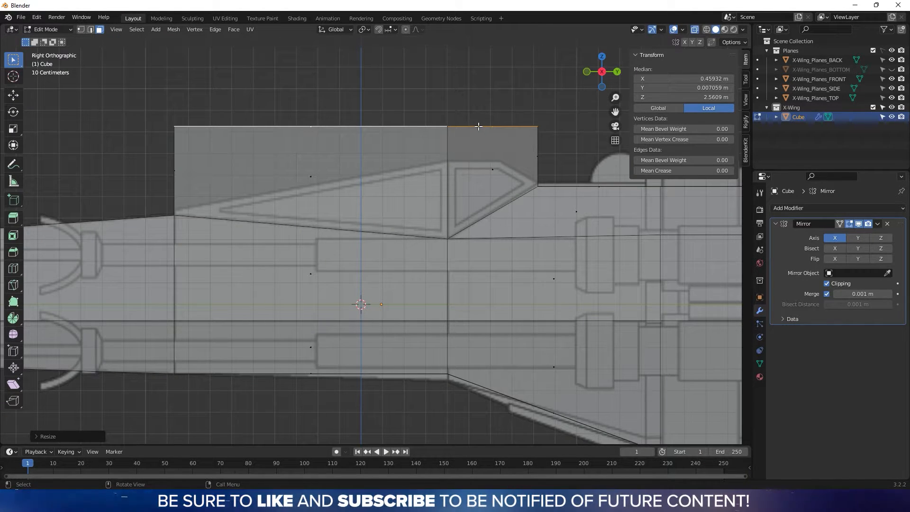
pyautogui.press('1')
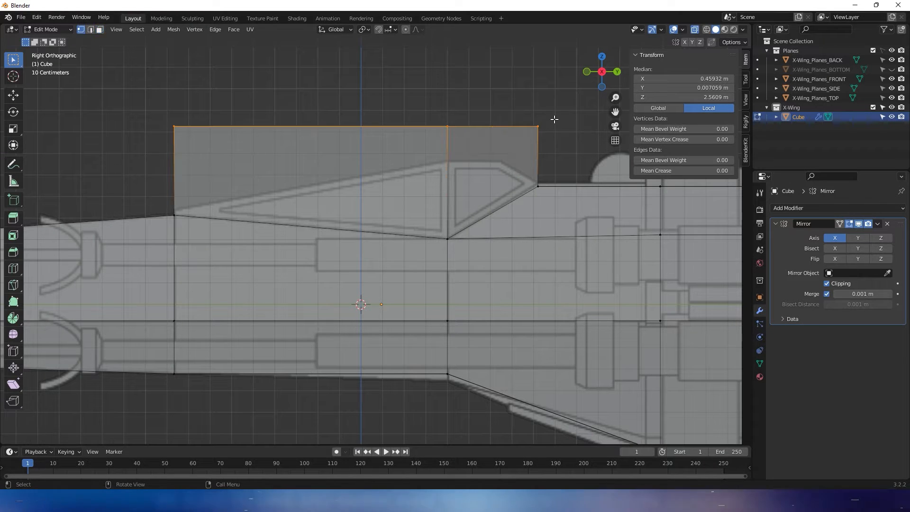
pyautogui.moveTo(559, 106); pyautogui.dragTo(146, 143)
pyautogui.press('g')
pyautogui.press('z')
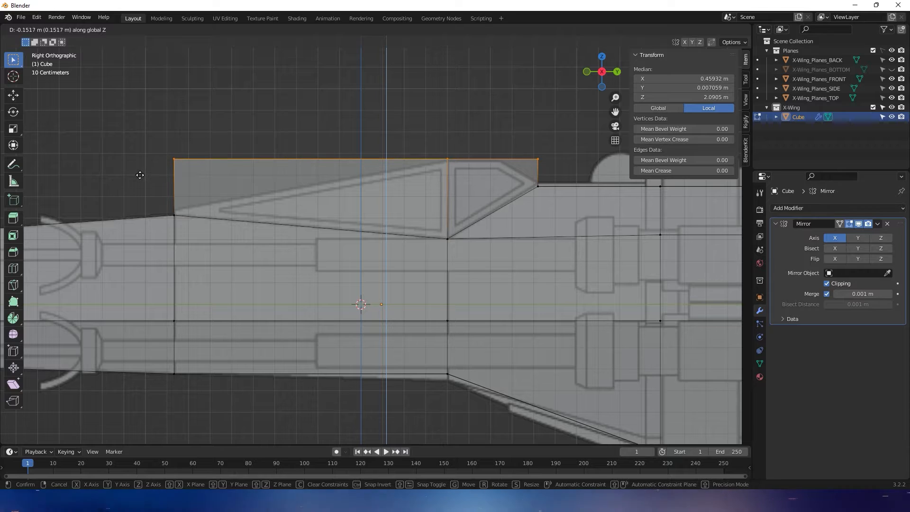
pyautogui.click(176, 162)
# Move the canopy's rear top vertices forward along Y to about local 0.168 m to match the side reference's slanted rear edge.
pyautogui.moveTo(520, 170); pyautogui.dragTo(522, 165)
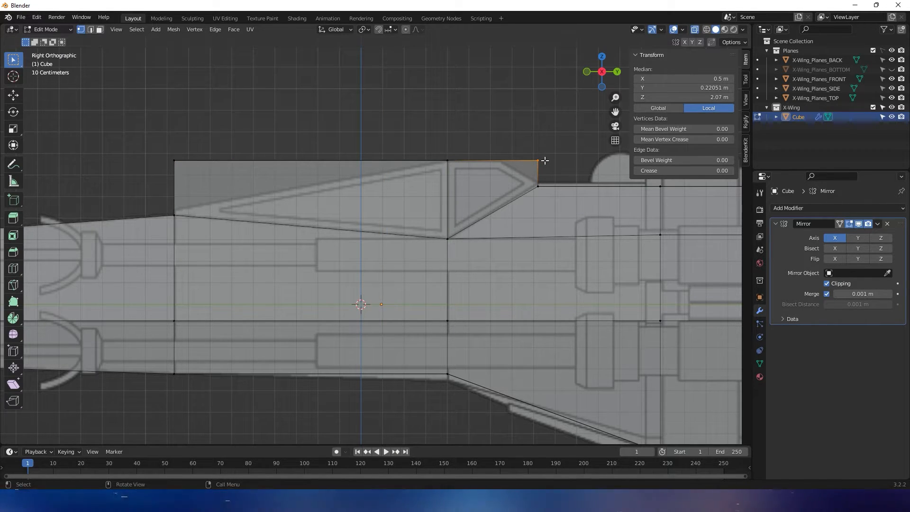
pyautogui.press('g')
pyautogui.press('y')
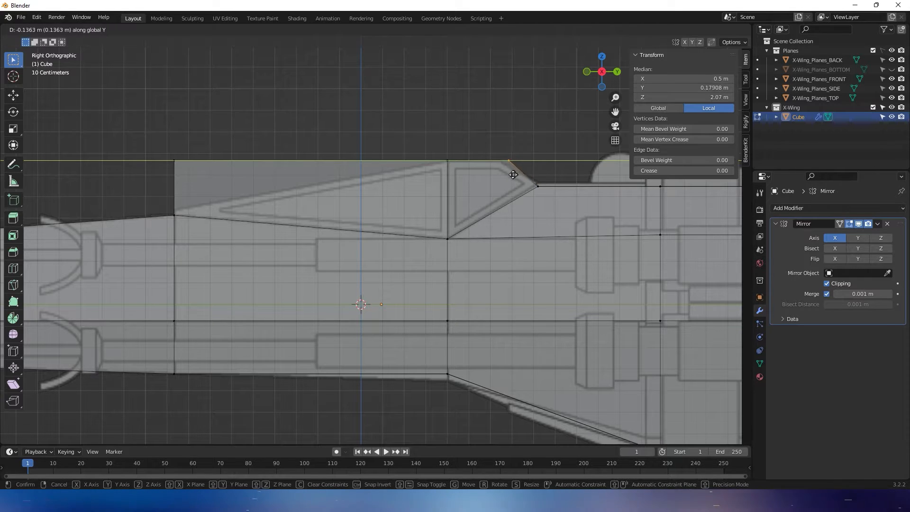
pyautogui.click(507, 177)
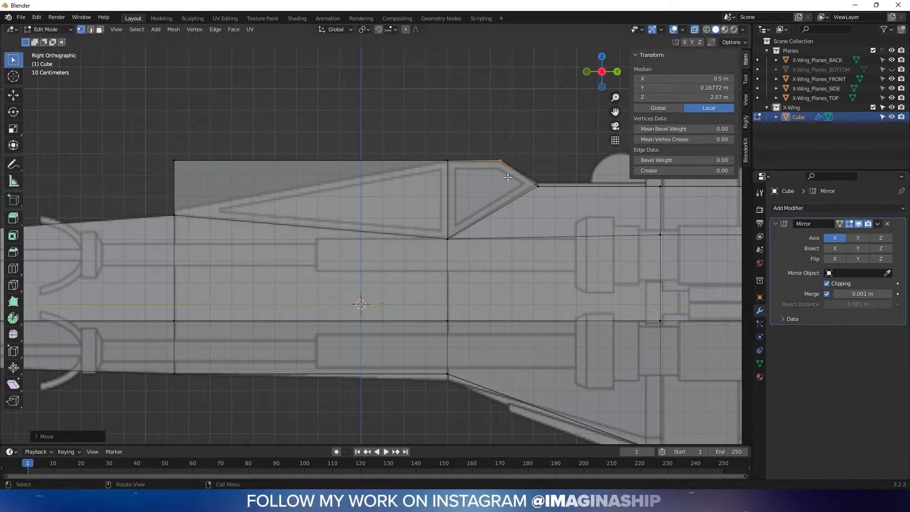
# Raise the fuselage's top vertices behind the canopy along Z to about local 1.75 m, matching the side reference.
pyautogui.scroll(-3, 418, 205)
pyautogui.keyDown('shift'); pyautogui.moveTo(563, 196); pyautogui.dragTo(365, 213, button='middle'); pyautogui.keyUp('shift')
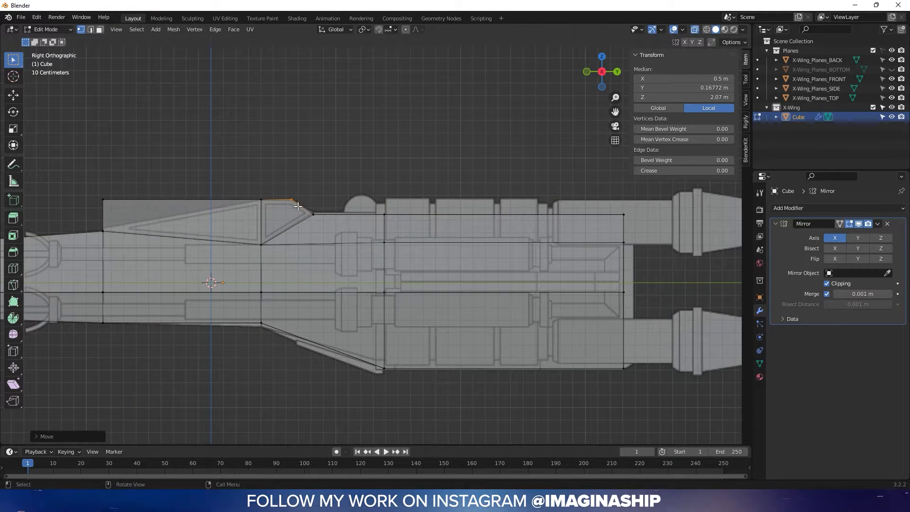
pyautogui.moveTo(601, 213); pyautogui.dragTo(602, 214)
pyautogui.scroll(3, 267, 213)
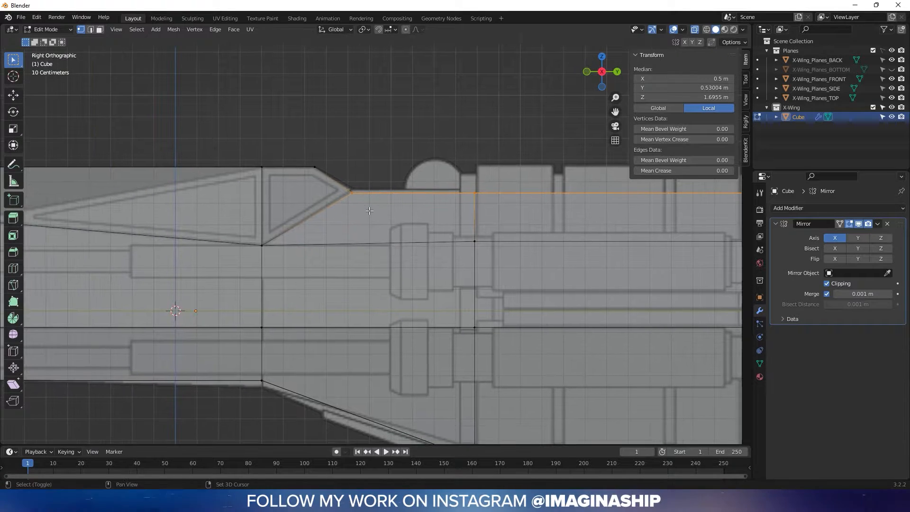
pyautogui.press('g')
pyautogui.press('z')
pyautogui.click(370, 207)
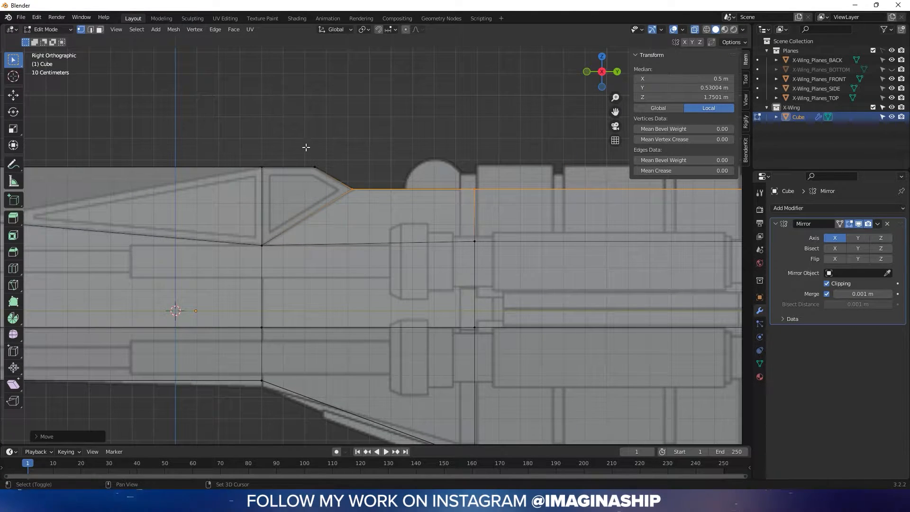
# Lower the canopy's front top vertices along Z to about local 1.354 m to form the slanted canopy profile.
pyautogui.keyDown('shift'); pyautogui.moveTo(306, 147); pyautogui.dragTo(472, 136, button='middle'); pyautogui.keyUp('shift')
pyautogui.keyDown('shift'); pyautogui.moveTo(411, 128); pyautogui.dragTo(470, 136, button='middle'); pyautogui.keyUp('shift')
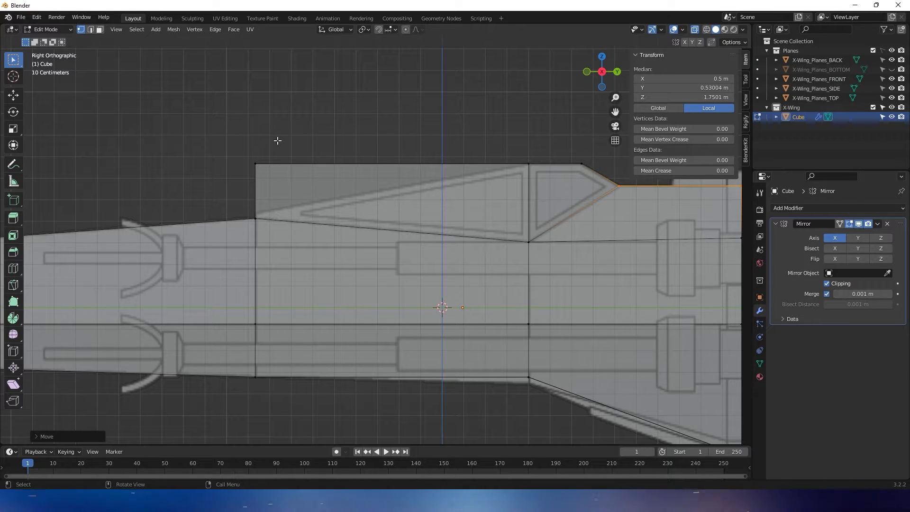
pyautogui.moveTo(193, 130); pyautogui.dragTo(284, 180)
pyautogui.press('g')
pyautogui.press('z')
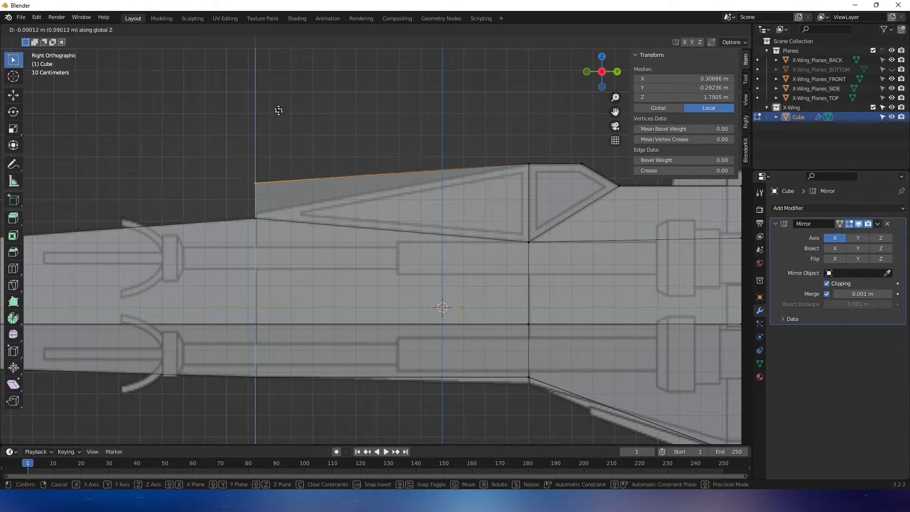
pyautogui.click(284, 134)
# Hide the X-Wing_Planes_BACK reference plane and show the canopy in X-ray against the front reference.
pyautogui.moveTo(226, 108); pyautogui.dragTo(435, 182, button='middle')
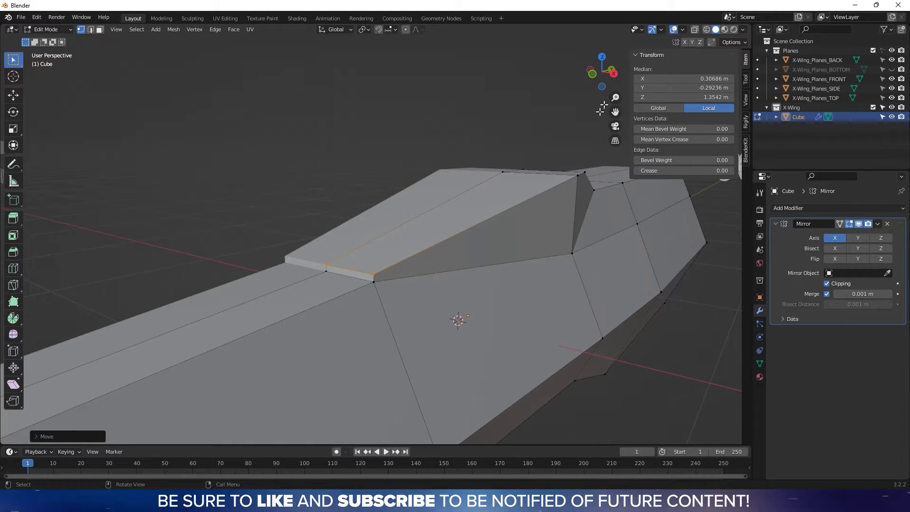
pyautogui.click(593, 77)
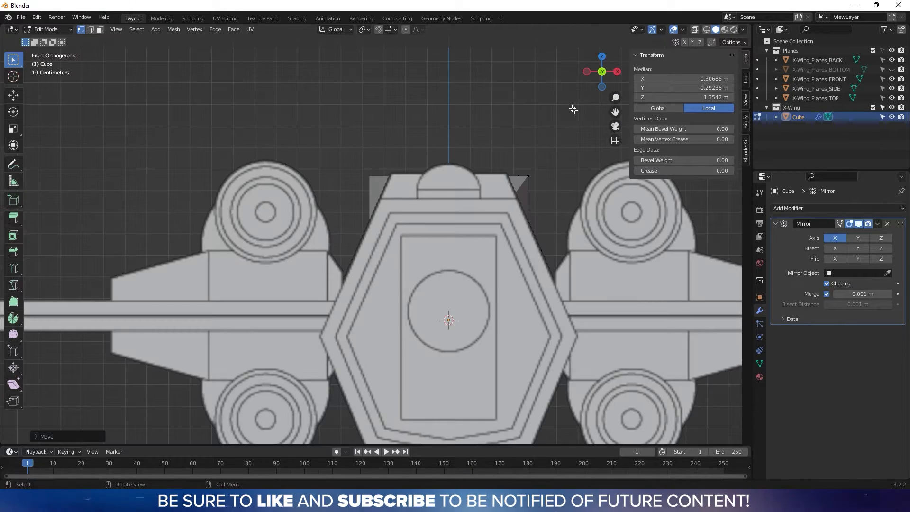
pyautogui.keyDown('shift'); pyautogui.moveTo(551, 132); pyautogui.dragTo(528, 152, button='middle'); pyautogui.keyUp('shift')
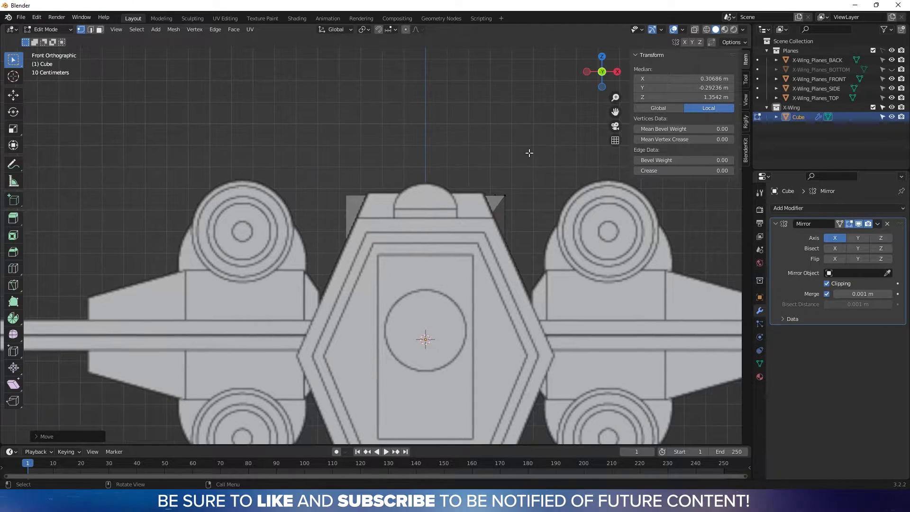
pyautogui.click(891, 60)
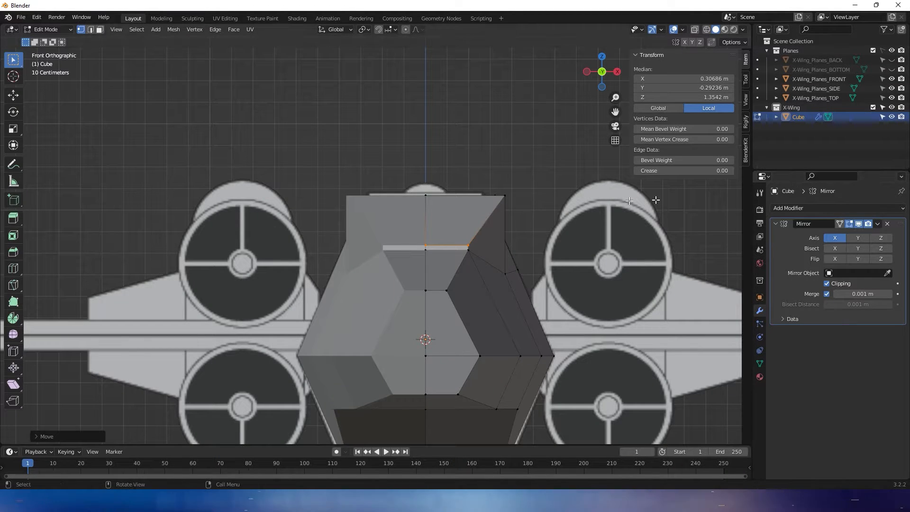
pyautogui.hotkey('alt', 'z')
pyautogui.scroll(2, 527, 256)
pyautogui.scroll(2, 528, 255)
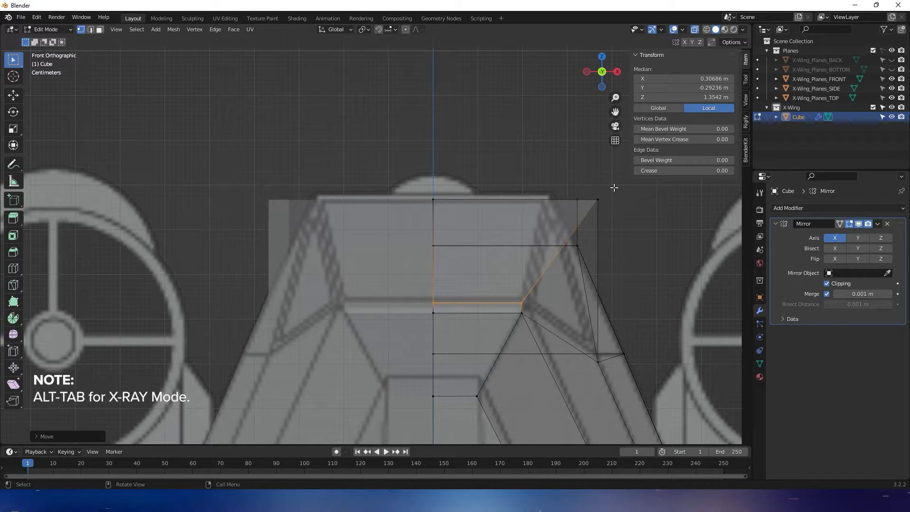
# Select the outer vertex at the canopy's top, directly above its lowest base point.
pyautogui.moveTo(613, 187); pyautogui.dragTo(625, 217, button='middle')
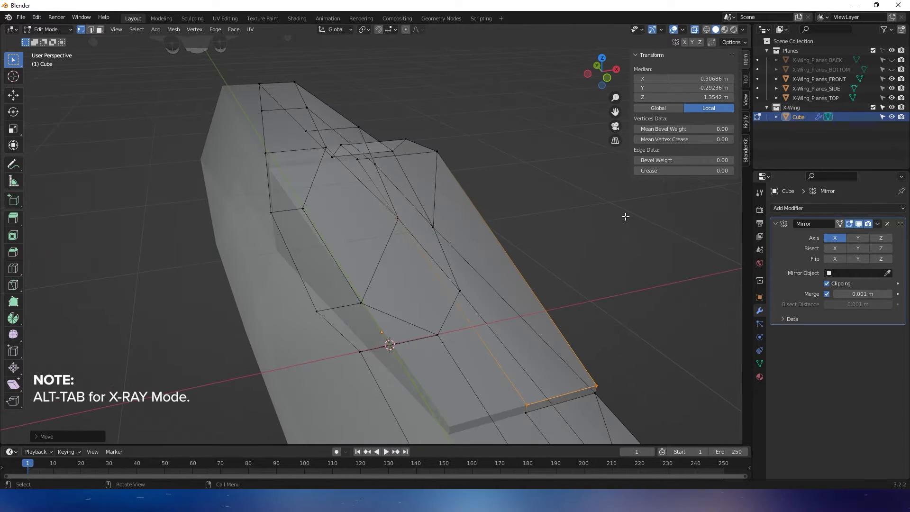
pyautogui.moveTo(457, 161); pyautogui.dragTo(460, 162)
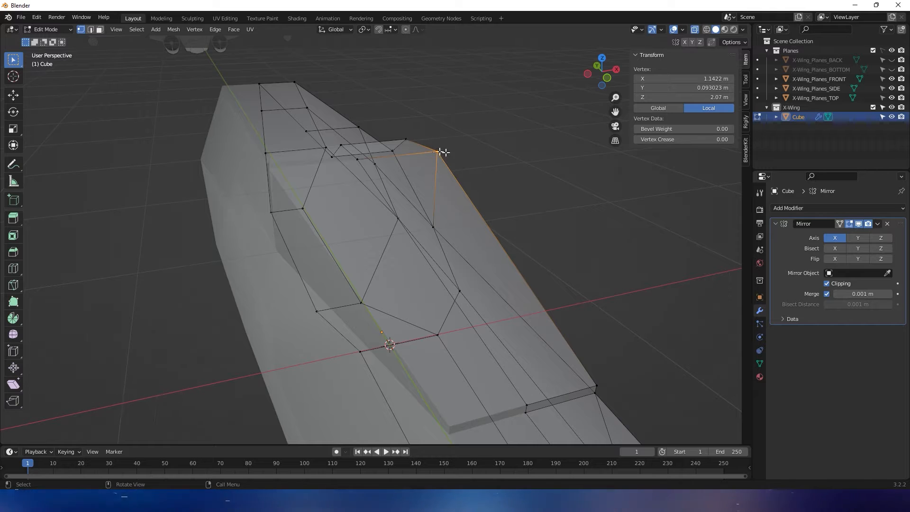
# Move the selected top canopy vertex inward along X to about 0.81 m, matching the canopy corner in the front reference.
pyautogui.moveTo(443, 152); pyautogui.dragTo(330, 125, button='middle')
pyautogui.moveTo(461, 177); pyautogui.dragTo(493, 208, button='middle')
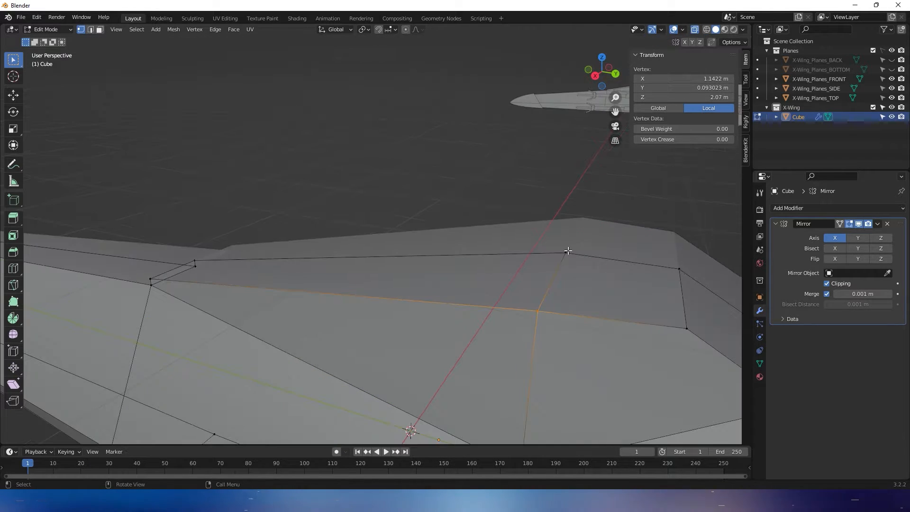
pyautogui.click(595, 76)
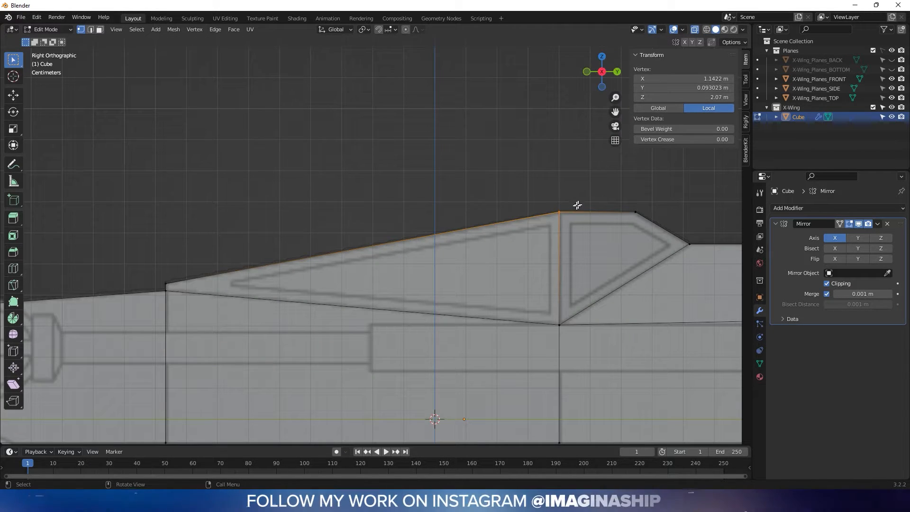
pyautogui.moveTo(431, 141); pyautogui.dragTo(501, 159, button='middle')
pyautogui.click(596, 77)
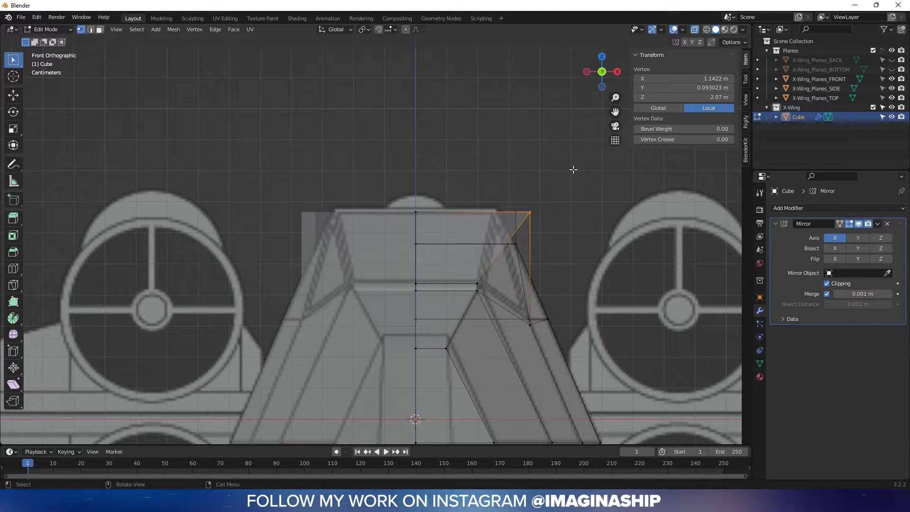
pyautogui.press('g')
pyautogui.press('x')
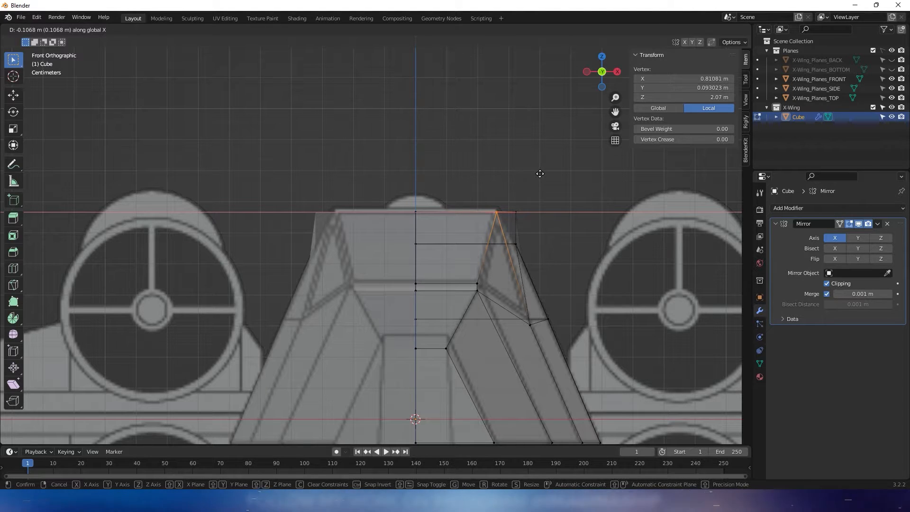
pyautogui.click(535, 185)
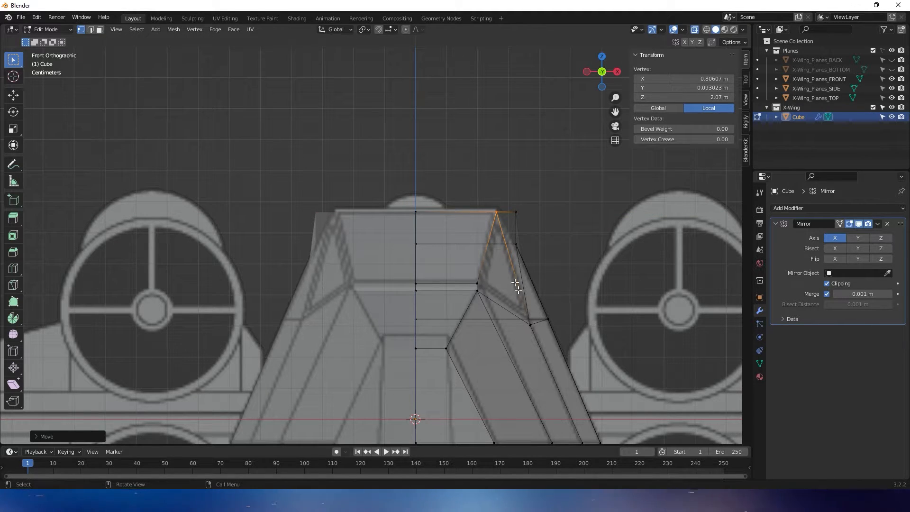
# Select the canopy's rear top corner vertex, show the X-Wing_Planes_BACK reference and hide X-Wing_Planes_FRONT.
pyautogui.click(514, 214)
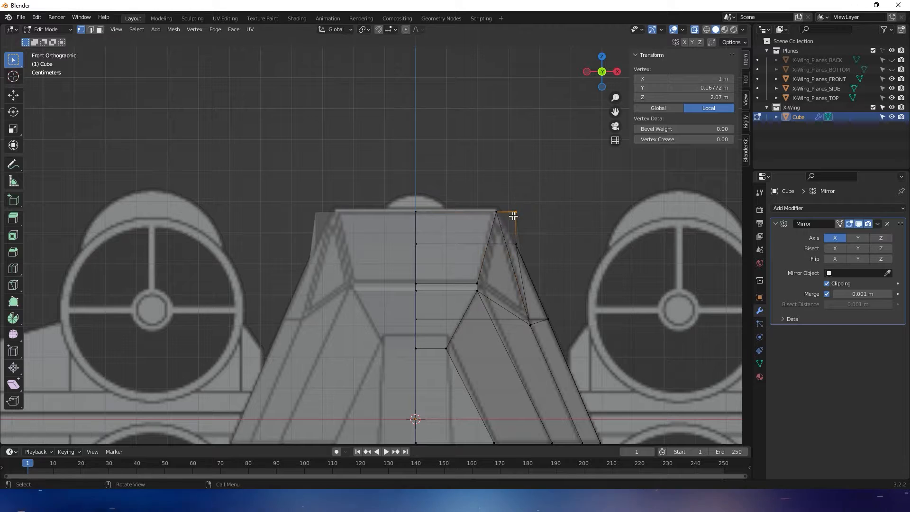
pyautogui.moveTo(523, 101); pyautogui.dragTo(460, 124, button='middle')
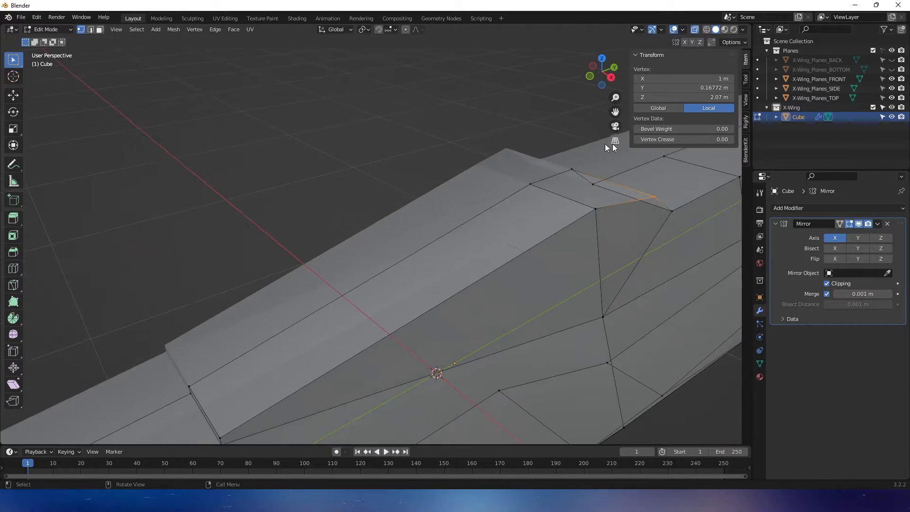
pyautogui.moveTo(604, 144); pyautogui.dragTo(475, 245, button='middle')
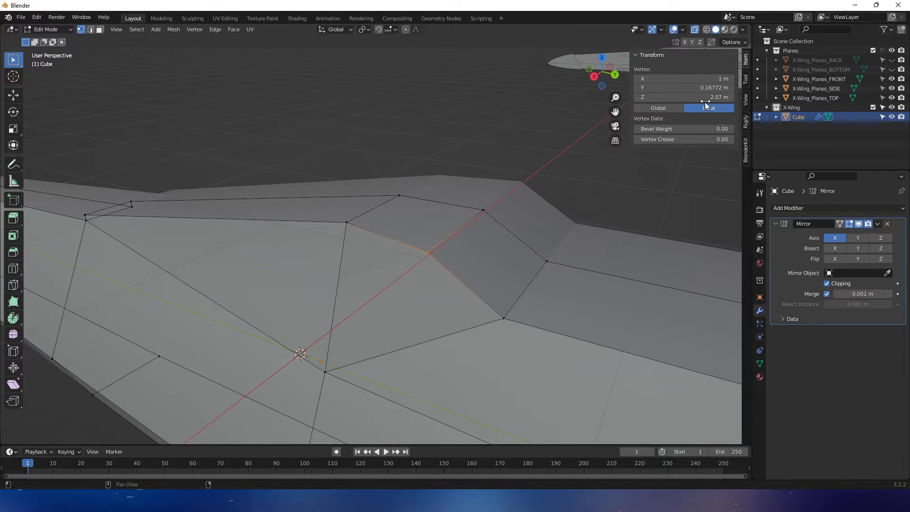
pyautogui.click(890, 60)
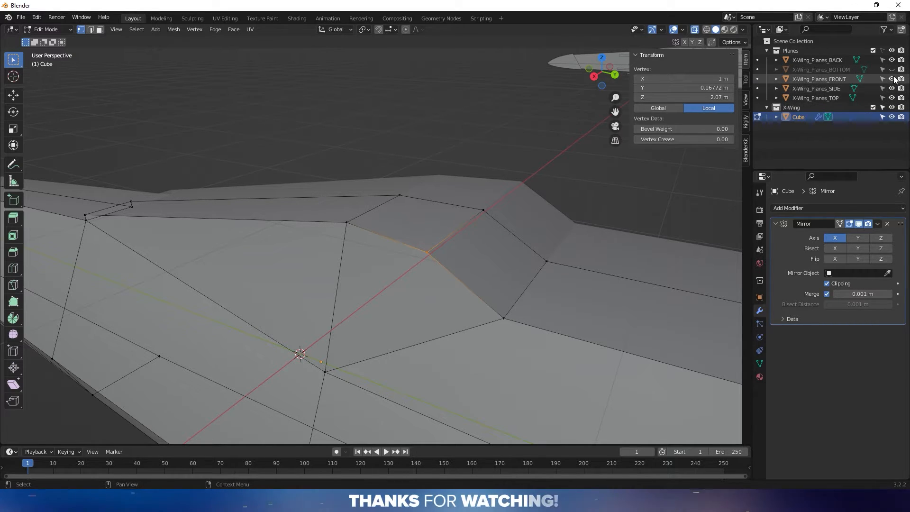
pyautogui.click(891, 79)
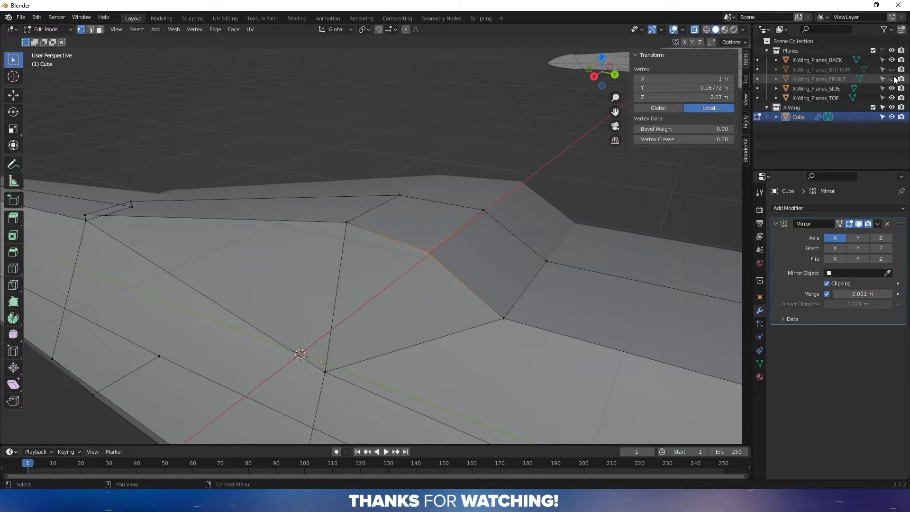
# Move the selected vertex inward along X to about 0.85 m to match the rear-view reference, and return to Object Mode.
pyautogui.click(606, 68)
pyautogui.click(587, 72)
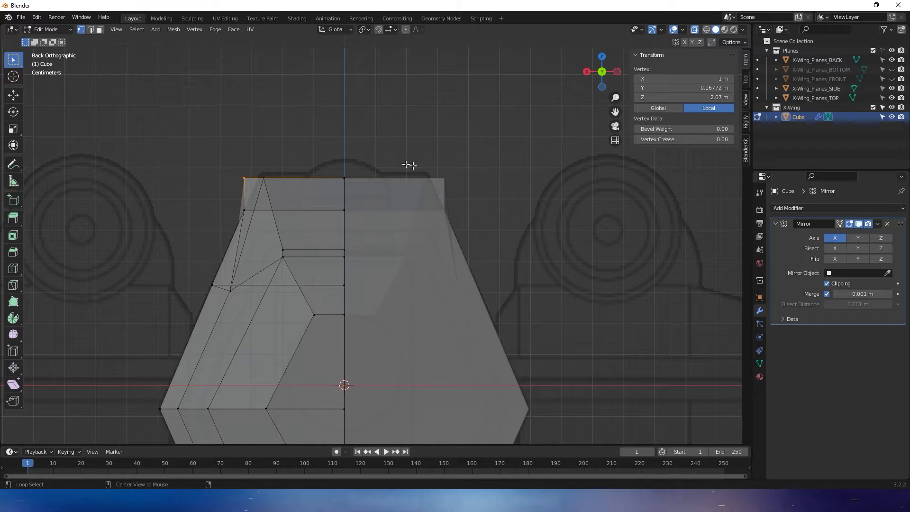
pyautogui.click(596, 72)
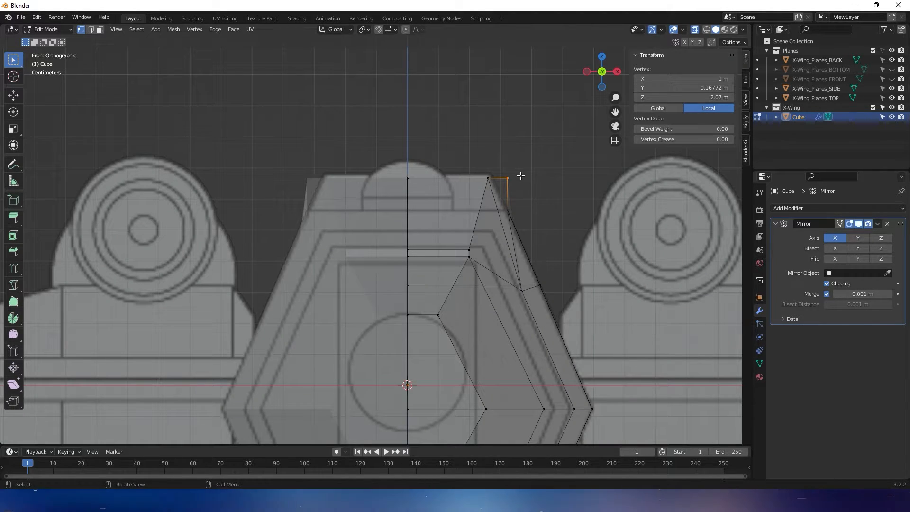
pyautogui.scroll(1, 521, 178)
pyautogui.keyDown('shift'); pyautogui.moveTo(522, 178); pyautogui.dragTo(517, 216, button='middle'); pyautogui.keyUp('shift')
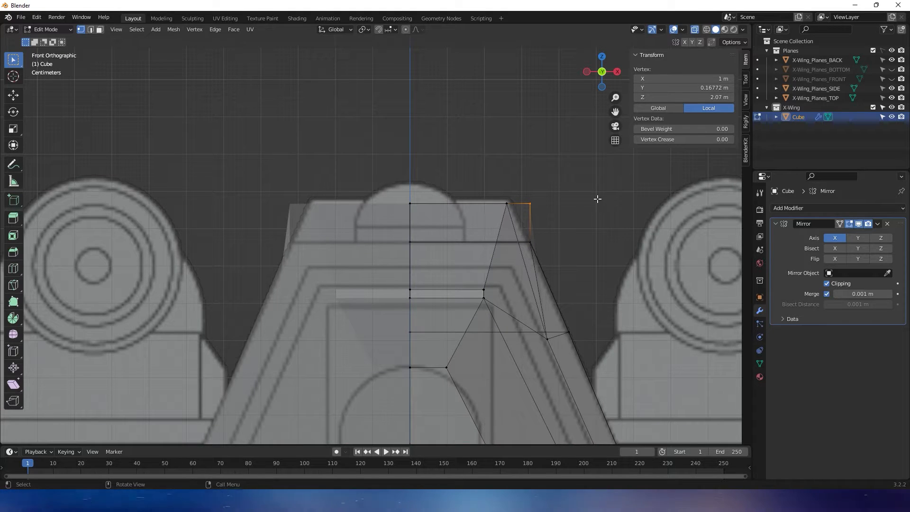
pyautogui.press('x')
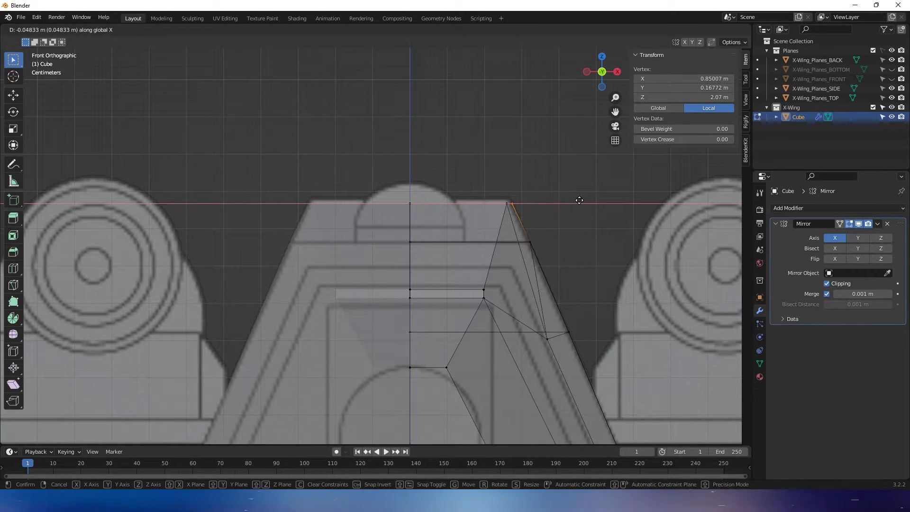
pyautogui.click(583, 208)
pyautogui.moveTo(583, 209); pyautogui.dragTo(491, 217, button='middle')
pyautogui.press('Tab')
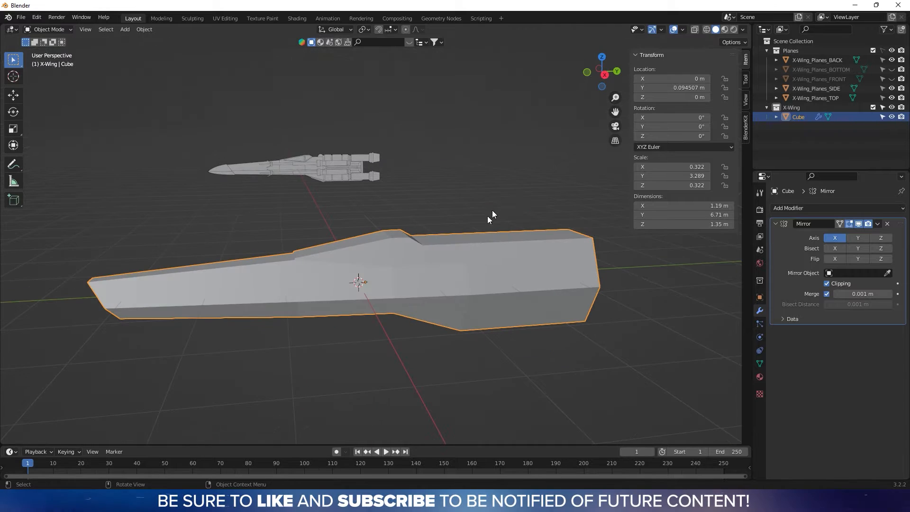
# Select the upper and lower side faces at the front end of the fuselage in face select mode.
pyautogui.moveTo(373, 246); pyautogui.dragTo(530, 222, button='middle')
pyautogui.scroll(3, 354, 263)
pyautogui.moveTo(339, 241); pyautogui.dragTo(362, 240, button='middle')
pyautogui.keyDown('shift'); pyautogui.moveTo(329, 266); pyautogui.dragTo(425, 249, button='middle'); pyautogui.keyUp('shift')
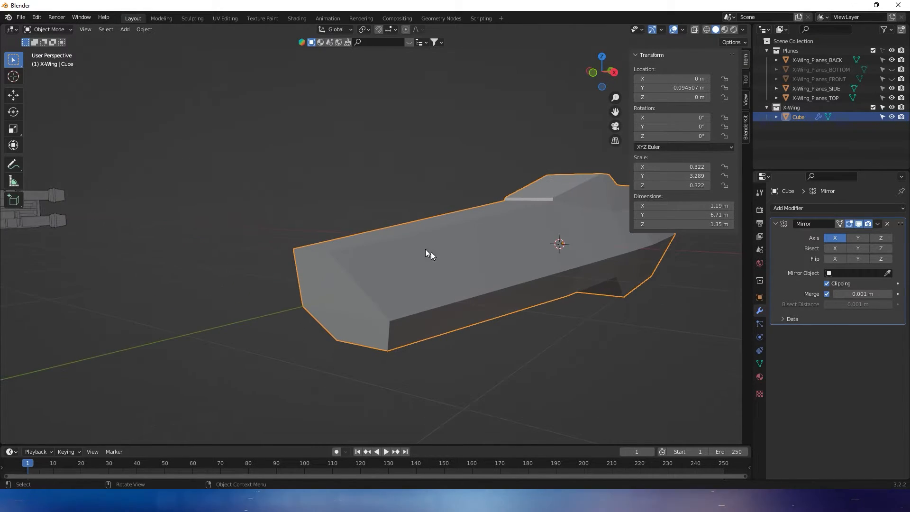
pyautogui.press('Tab')
pyautogui.press('3')
pyautogui.click(347, 282)
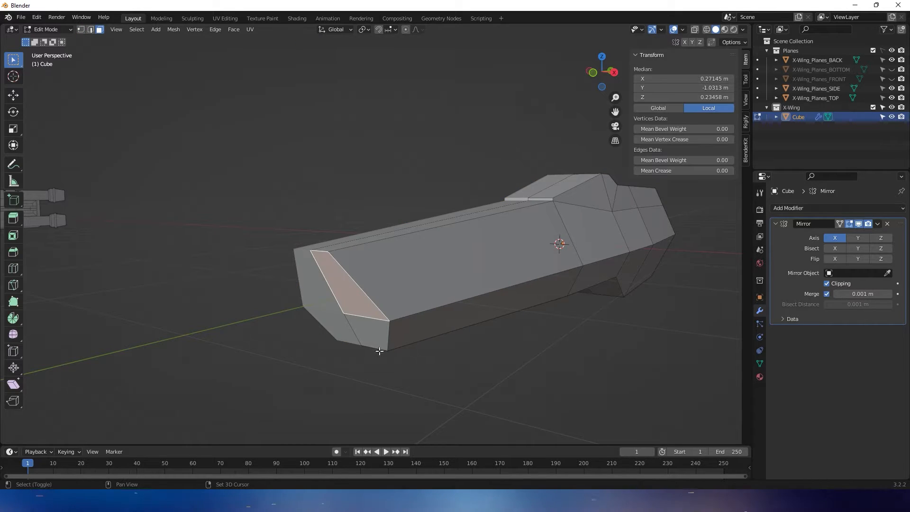
pyautogui.keyDown('shift'); pyautogui.click(380, 351); pyautogui.keyUp('shift')
# Extrude the selected front faces in place and scale them up slightly to match the base of the reference nose cone.
pyautogui.moveTo(400, 237); pyautogui.dragTo(487, 243, button='middle')
pyautogui.scroll(3, 488, 243)
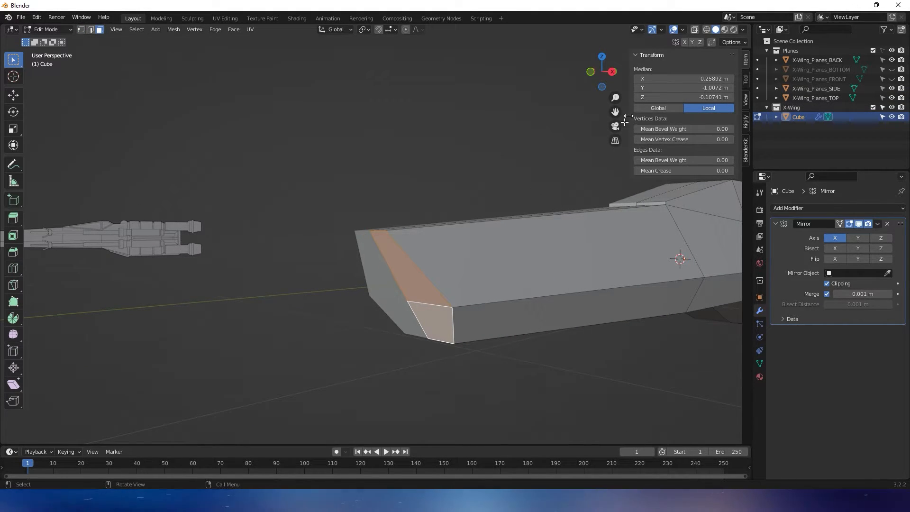
pyautogui.click(611, 72)
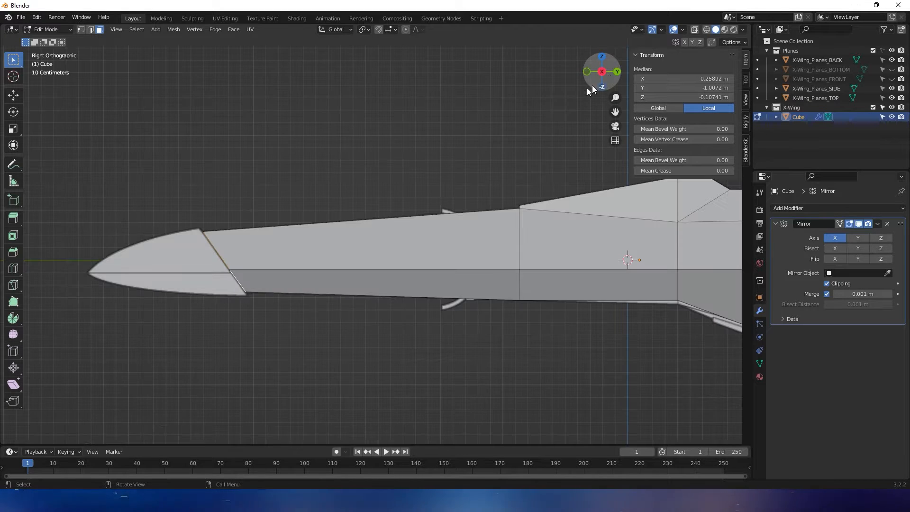
pyautogui.scroll(2, 574, 143)
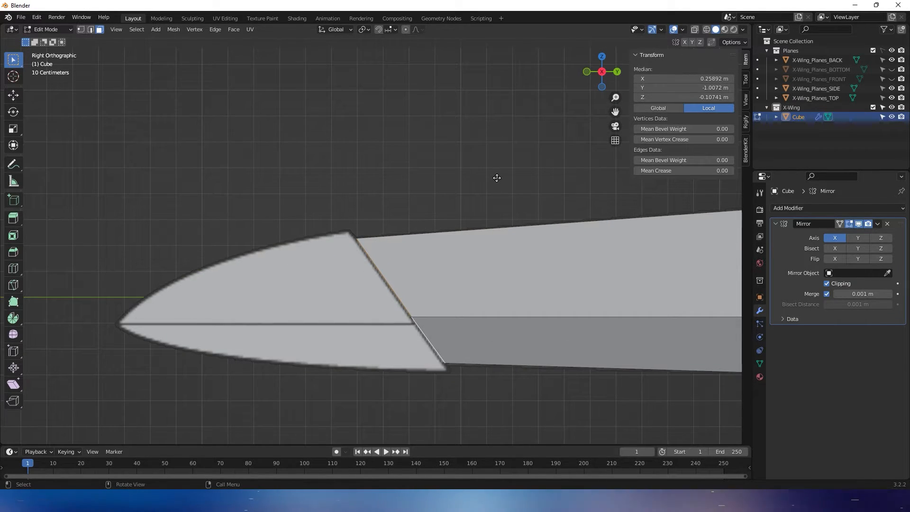
pyautogui.press('s')
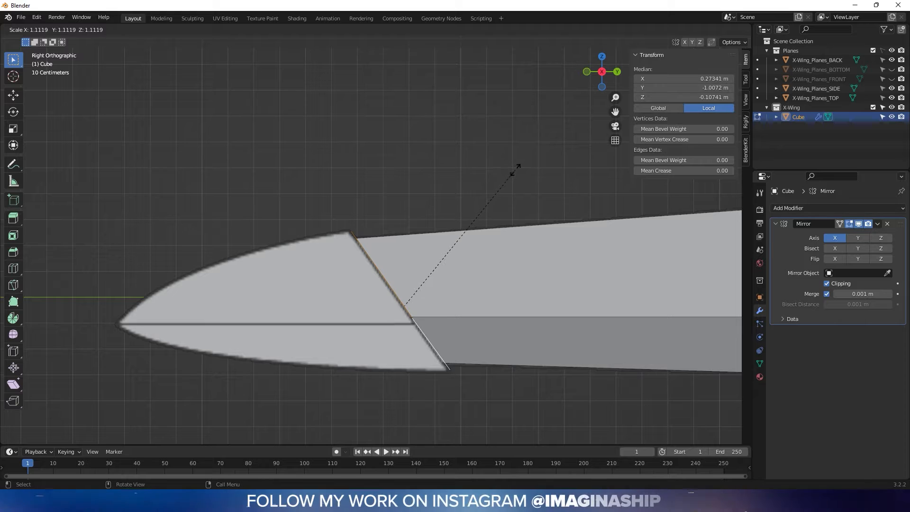
pyautogui.press('Escape')
pyautogui.keyDown('shift'); pyautogui.moveTo(408, 163); pyautogui.dragTo(460, 153, button='middle'); pyautogui.keyUp('shift')
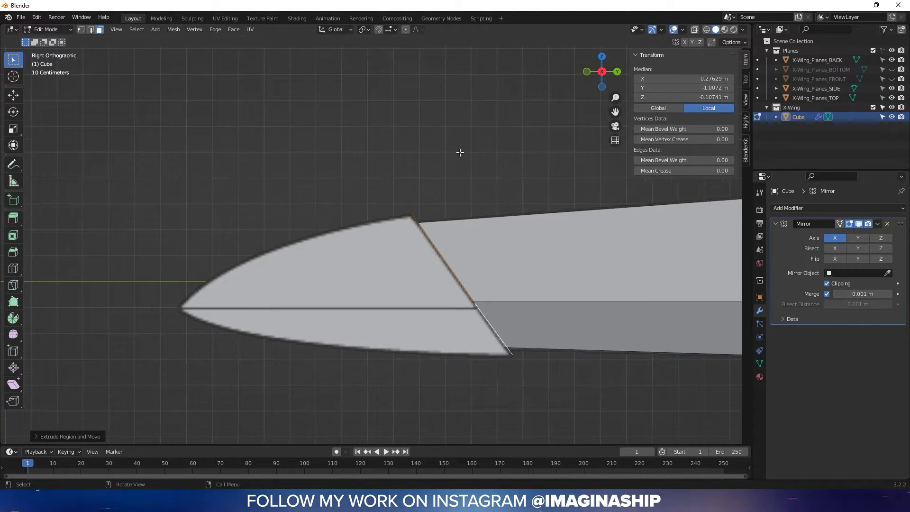
# Extrude the enlarged front faces about 1 m forward along Y and scale the new end to about 0.55.
pyautogui.press('e')
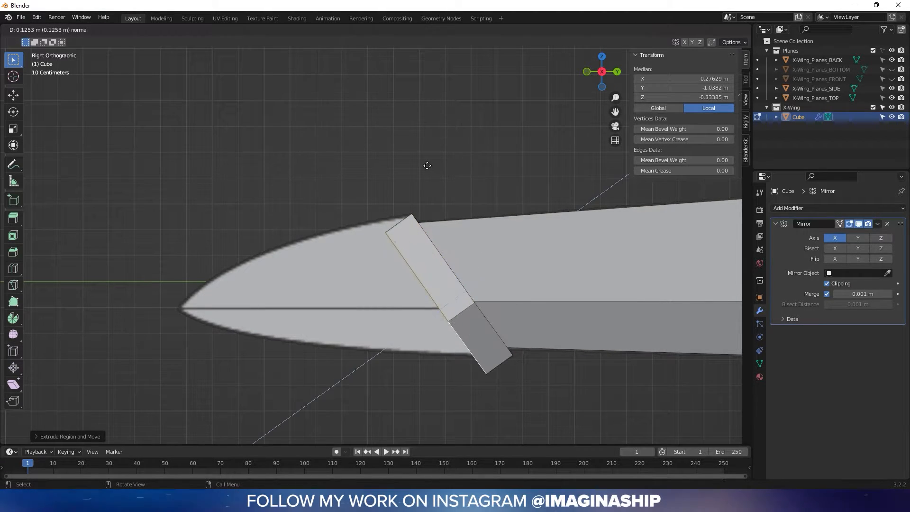
pyautogui.press('y')
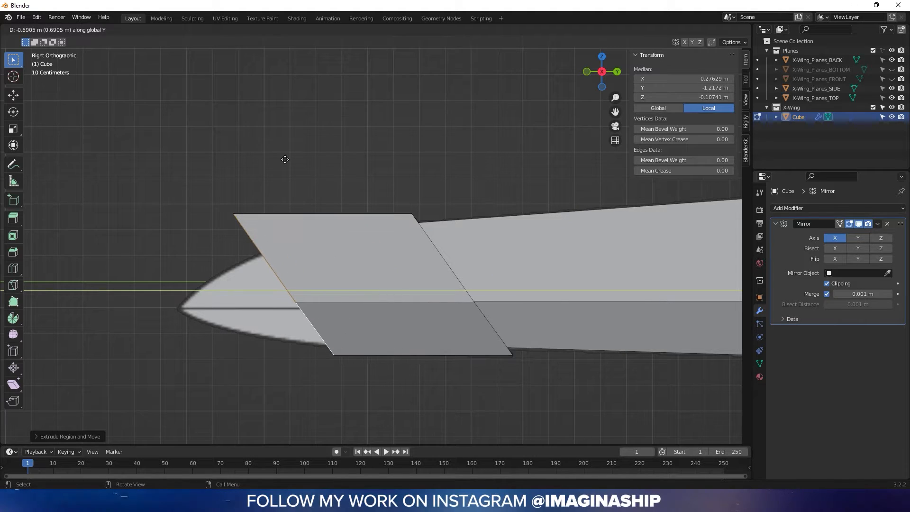
pyautogui.click(203, 164)
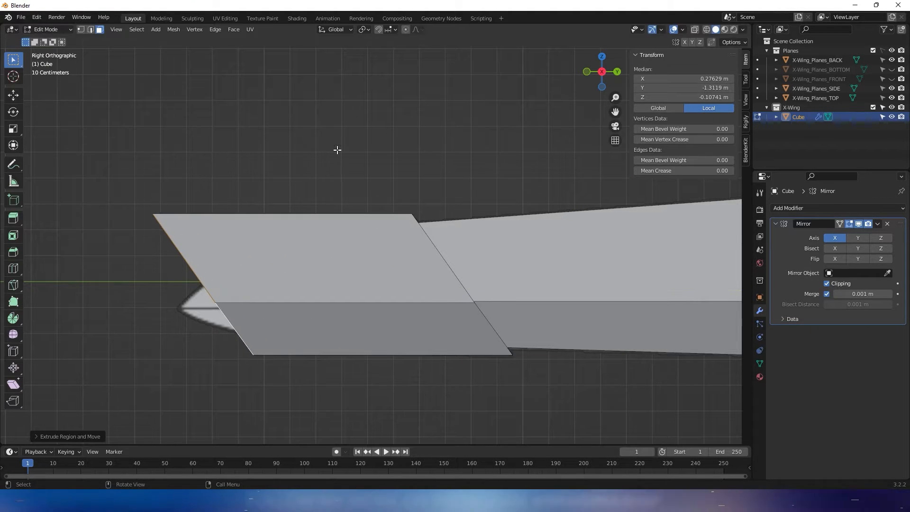
pyautogui.press('s')
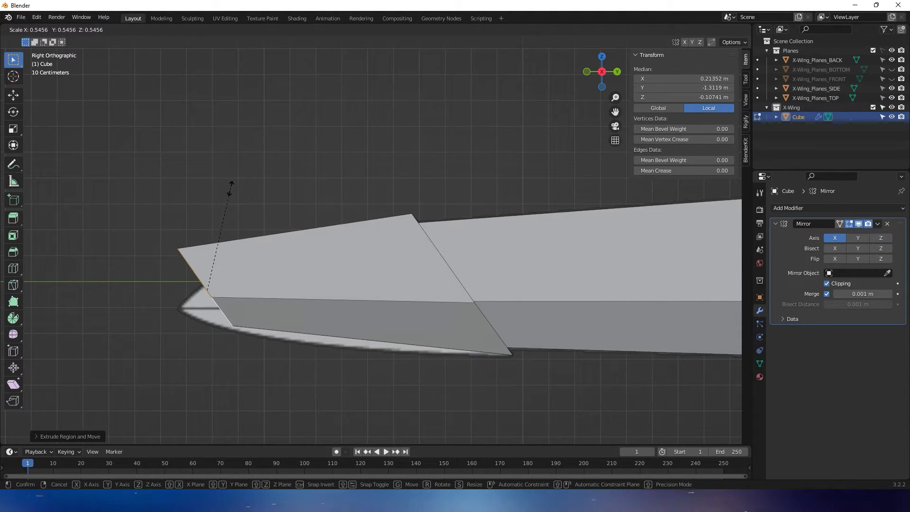
pyautogui.click(228, 187)
# Flatten the extruded end by scaling it to 0 along Y, and move it to fit the reference nose outline.
pyautogui.press('s')
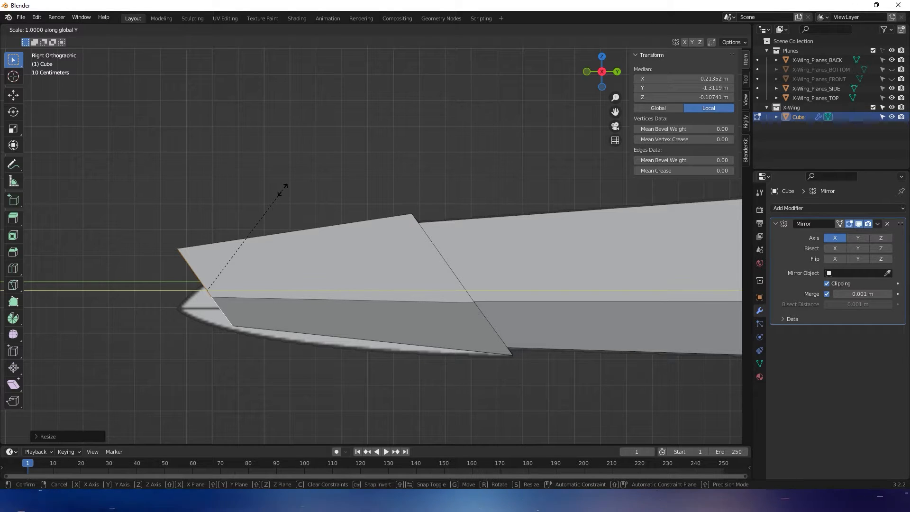
pyautogui.press('0')
pyautogui.press('Return')
pyautogui.press('g')
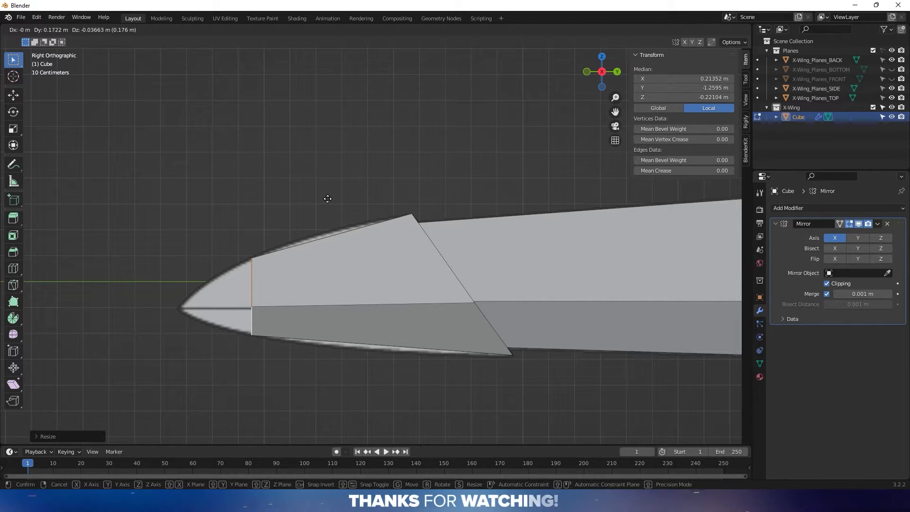
pyautogui.click(327, 199)
# Turn on X-ray and select both middle vertices of the nose's front end in the right side view.
pyautogui.press('1')
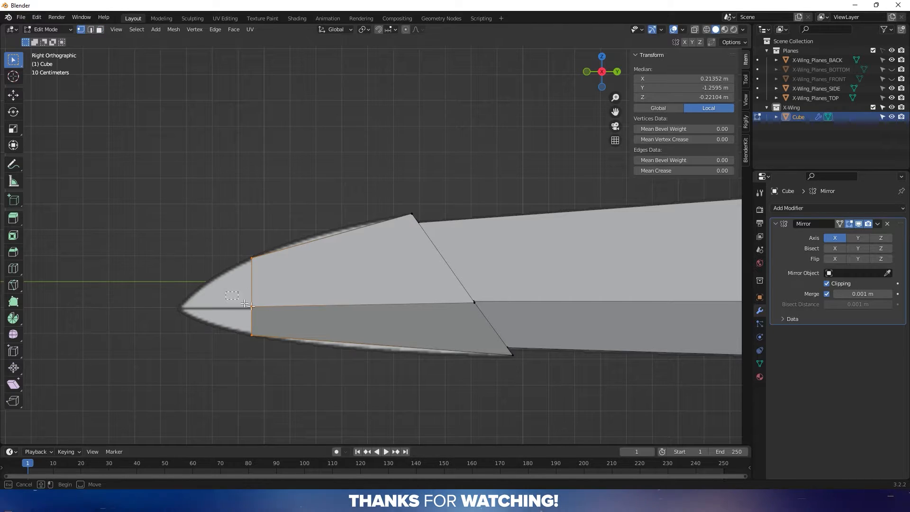
pyautogui.moveTo(267, 311); pyautogui.dragTo(267, 311)
pyautogui.moveTo(246, 303); pyautogui.dragTo(280, 302, button='middle')
pyautogui.hotkey('alt', 'z')
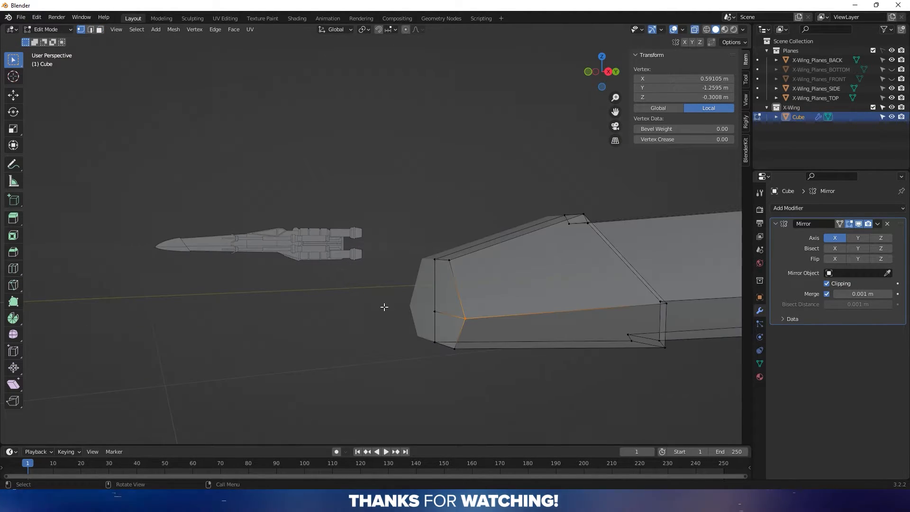
pyautogui.click(609, 72)
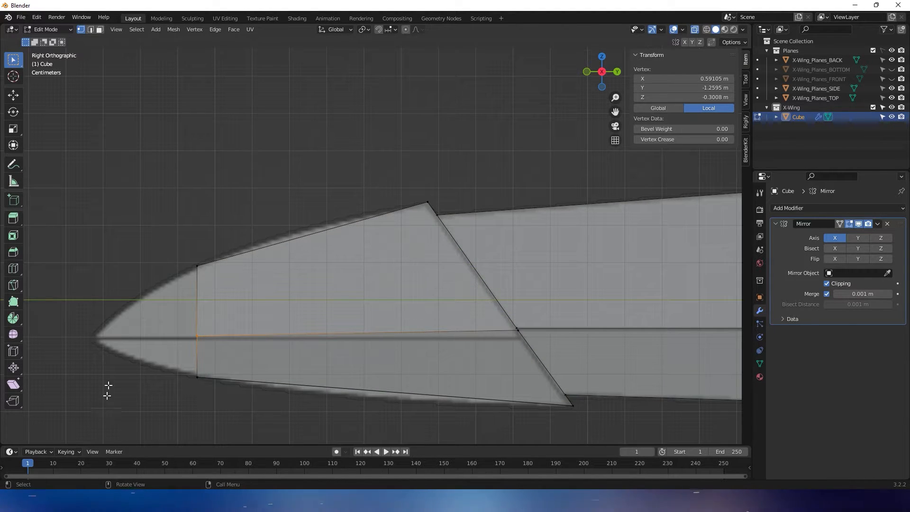
pyautogui.moveTo(137, 299); pyautogui.dragTo(237, 350)
pyautogui.press('g')
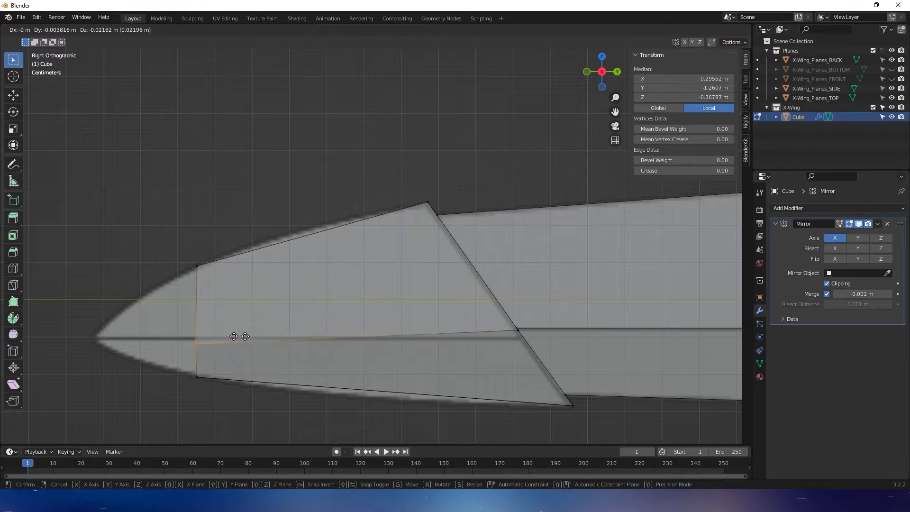
pyautogui.rightClick(175, 323)
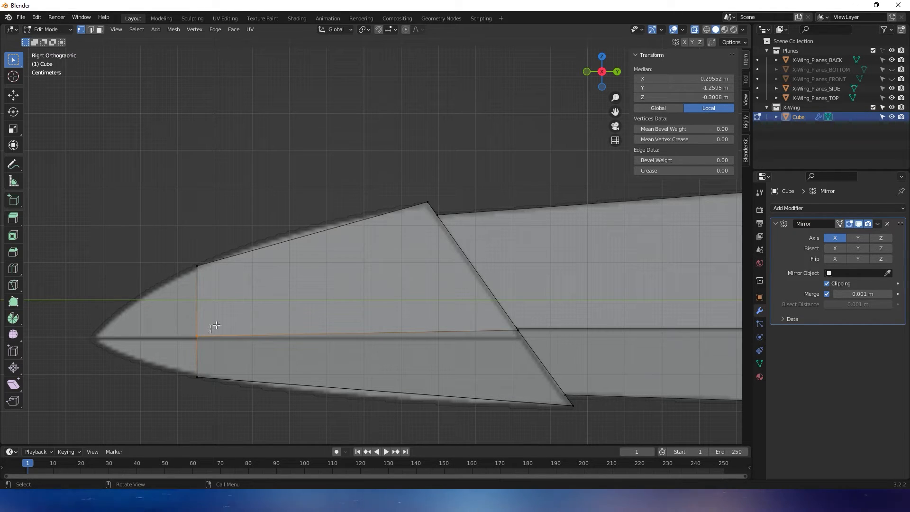
pyautogui.click(199, 335)
pyautogui.press('g')
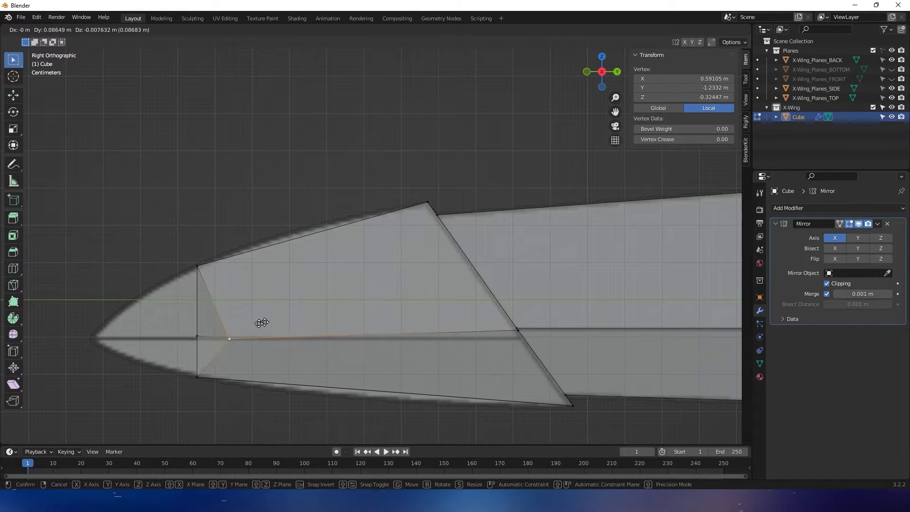
pyautogui.rightClick(244, 311)
pyautogui.moveTo(237, 354); pyautogui.dragTo(237, 354)
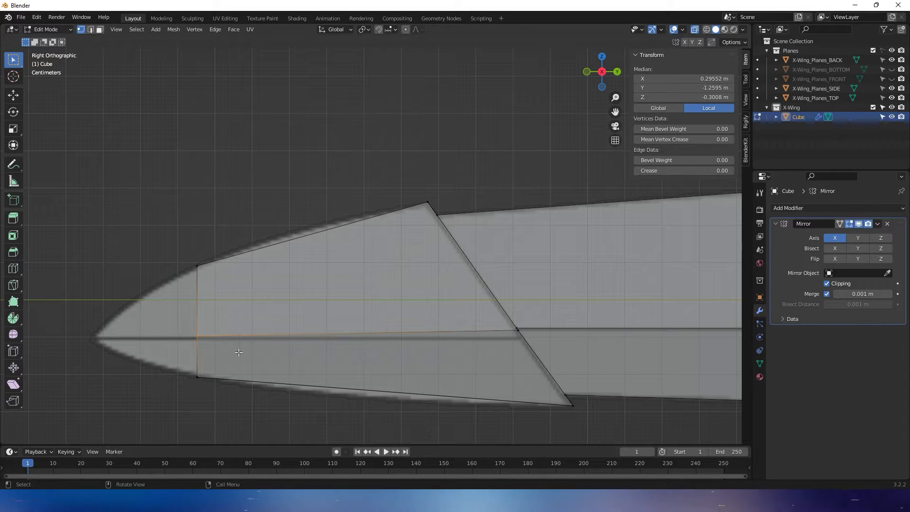
# Set snapping to vertices and align the selected middle vertices along Z with the side-seam vertex at the nose cone's base.
pyautogui.moveTo(237, 355); pyautogui.dragTo(225, 267, button='middle')
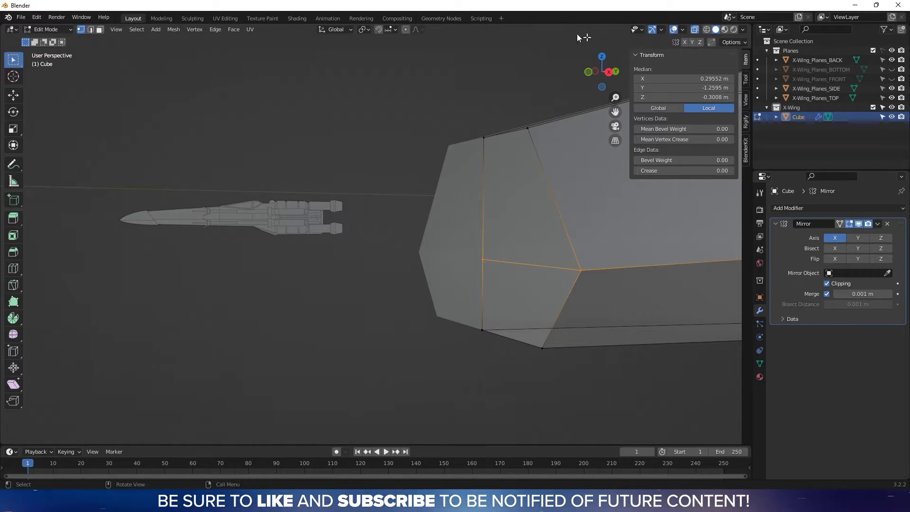
pyautogui.click(607, 71)
pyautogui.scroll(3, 365, 189)
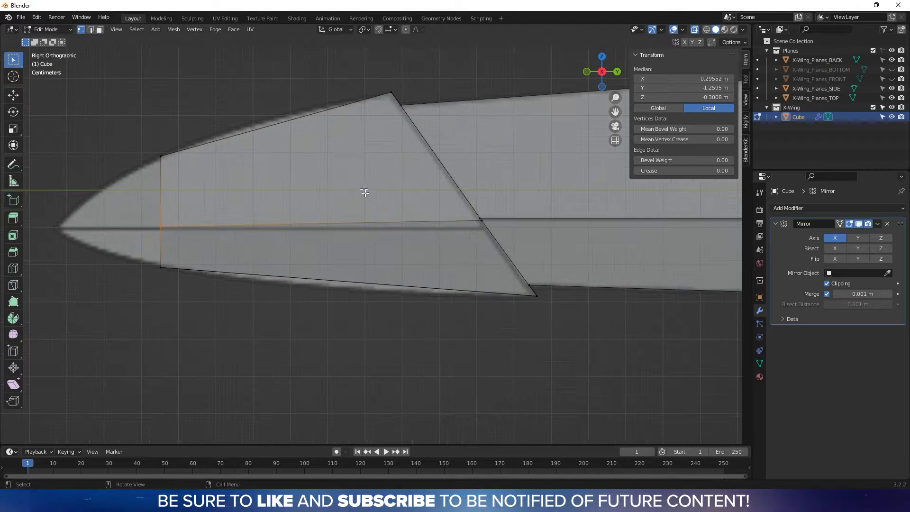
pyautogui.keyDown('shift'); pyautogui.moveTo(328, 193); pyautogui.dragTo(357, 202, button='middle'); pyautogui.keyUp('shift')
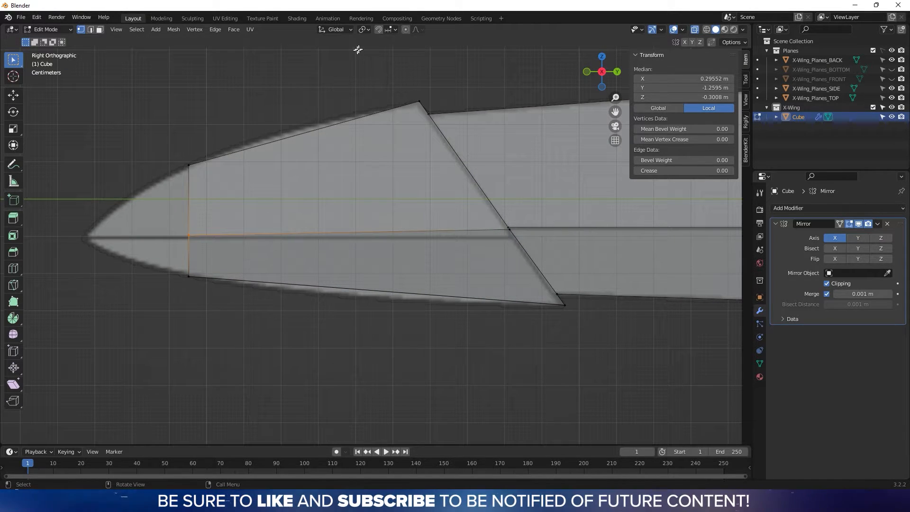
pyautogui.click(392, 30)
pyautogui.click(367, 67)
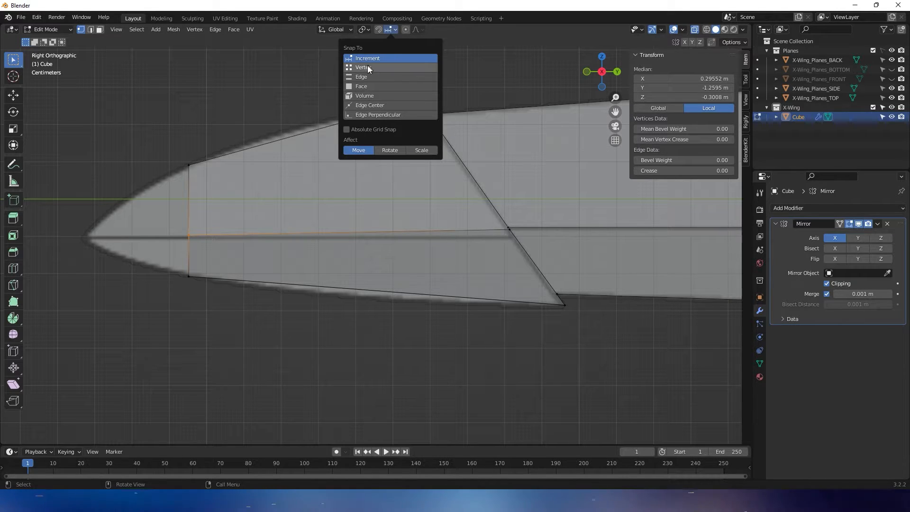
pyautogui.click(363, 29)
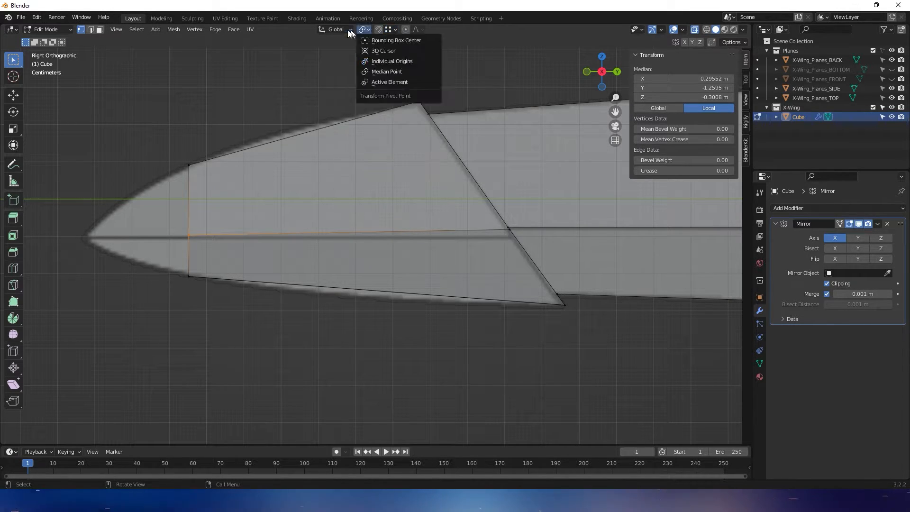
pyautogui.click(379, 29)
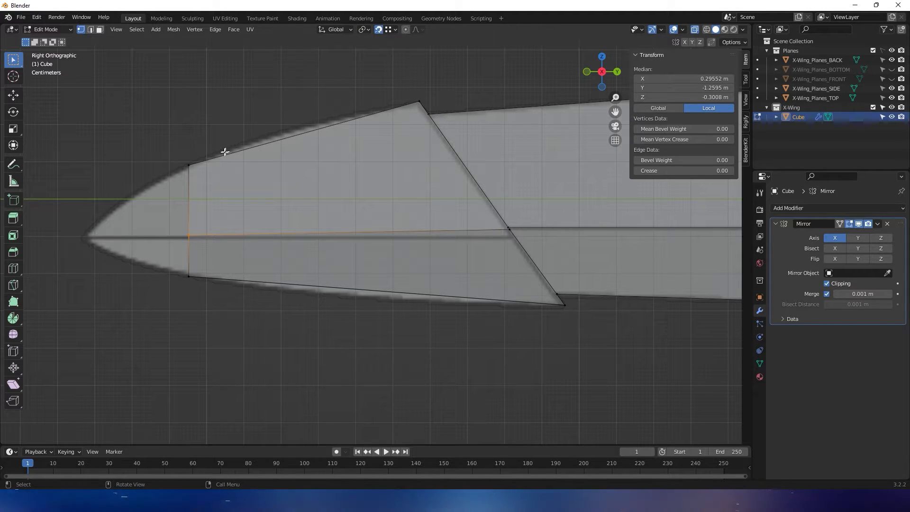
pyautogui.press('g')
pyautogui.press('z')
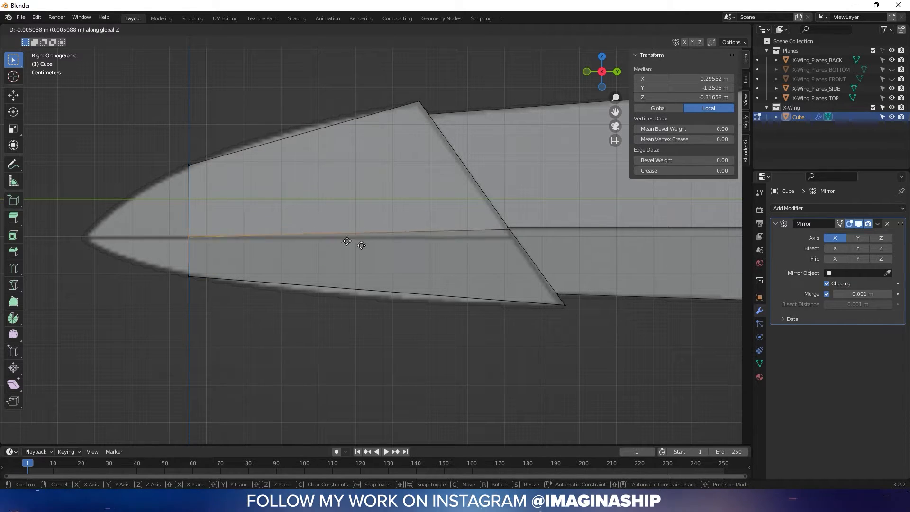
pyautogui.click(510, 229)
pyautogui.keyDown('shift'); pyautogui.moveTo(244, 219); pyautogui.dragTo(264, 220, button='middle'); pyautogui.keyUp('shift')
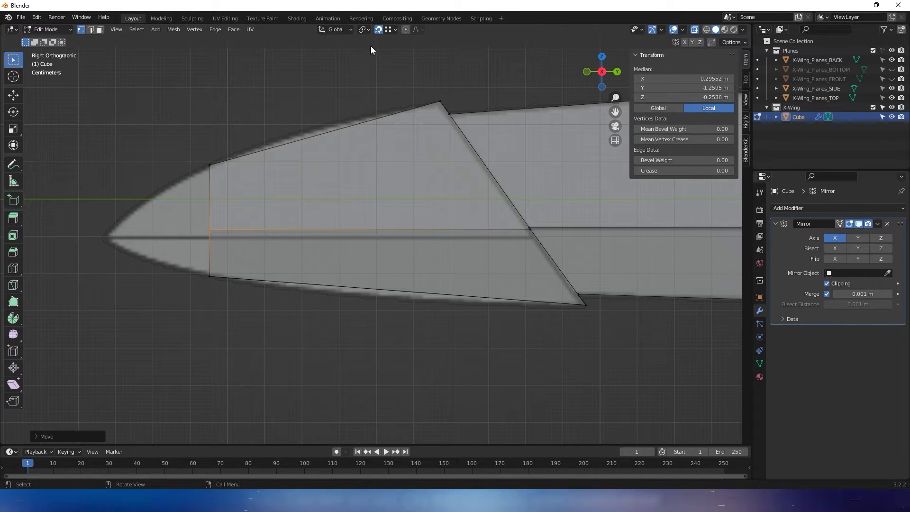
# Turn off snapping and add three evenly spaced, unslid loop cuts across the nose cone between its base and front end.
pyautogui.keyDown('shift'); pyautogui.moveTo(206, 153); pyautogui.dragTo(290, 148, button='middle'); pyautogui.keyUp('shift')
pyautogui.hotkey('alt', 'a')
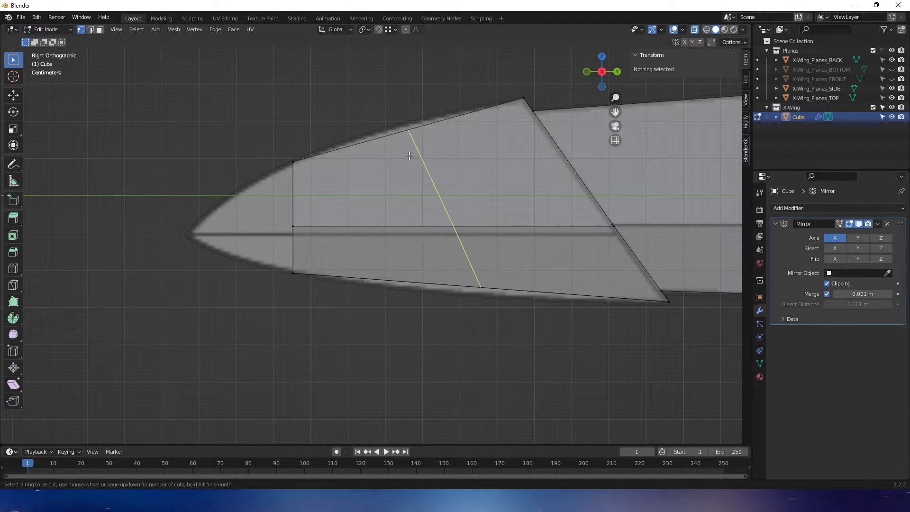
pyautogui.scroll(2, 409, 156)
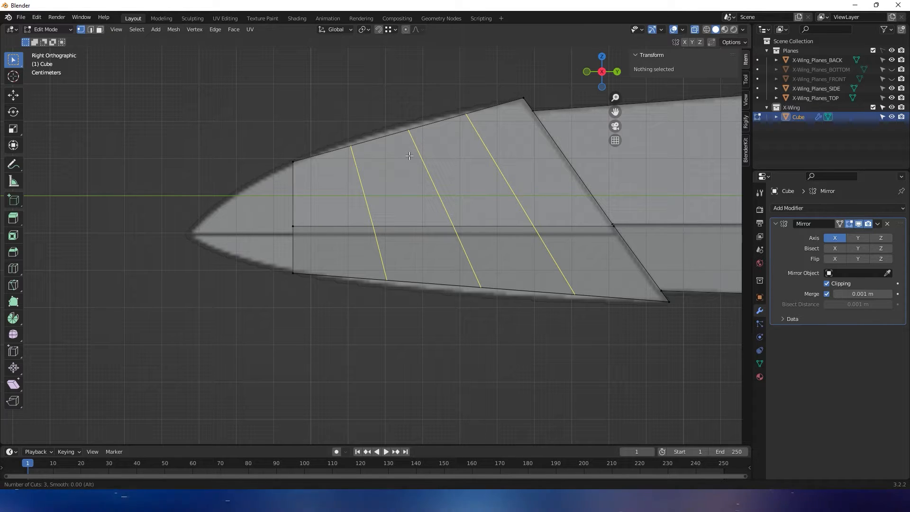
pyautogui.click(409, 156)
pyautogui.rightClick(409, 156)
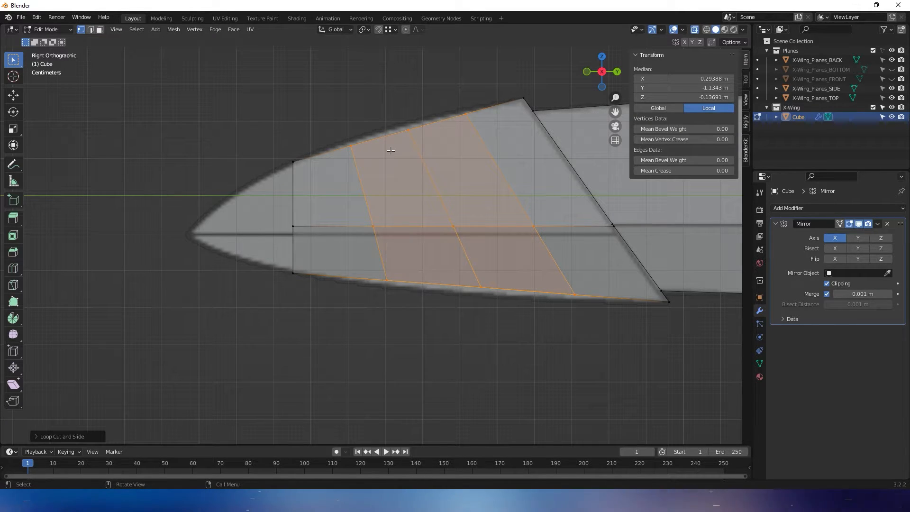
# Select the nose's front end faces and extrude them forward toward the tip of the reference.
pyautogui.press('3')
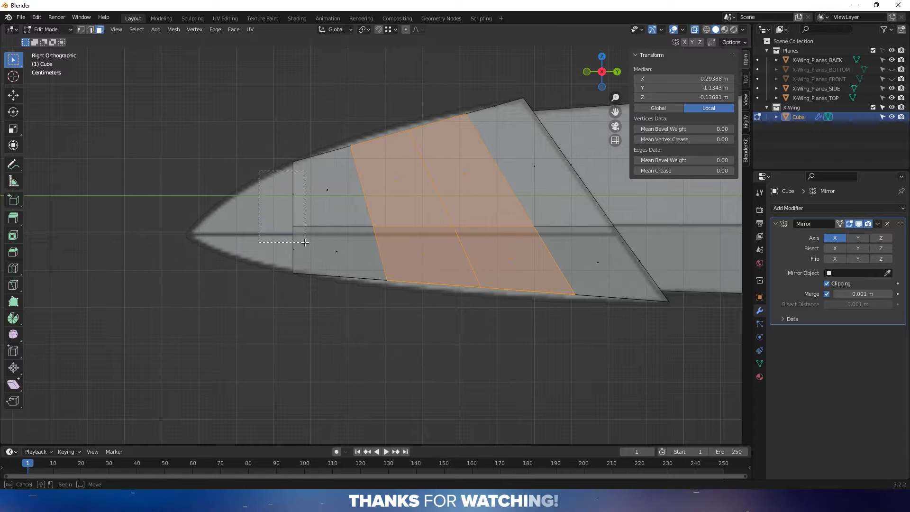
pyautogui.moveTo(304, 242); pyautogui.dragTo(304, 242)
pyautogui.press('e')
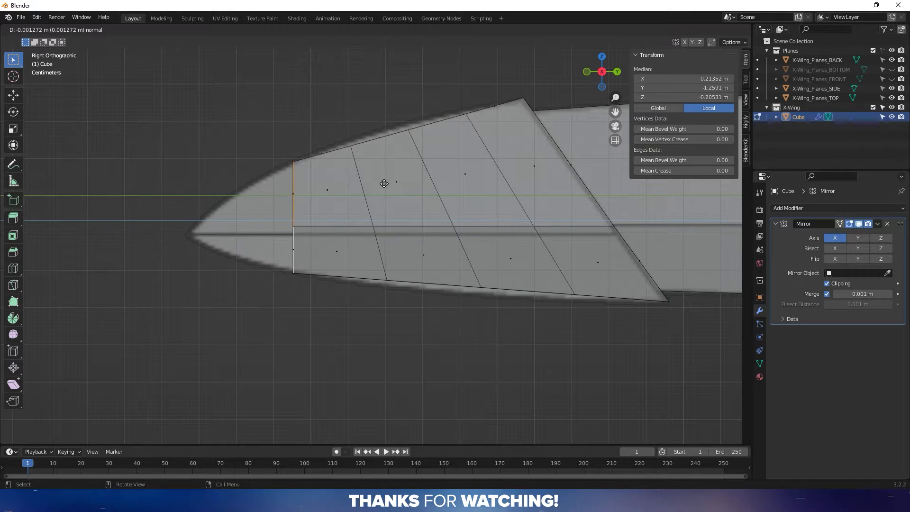
pyautogui.click(310, 188)
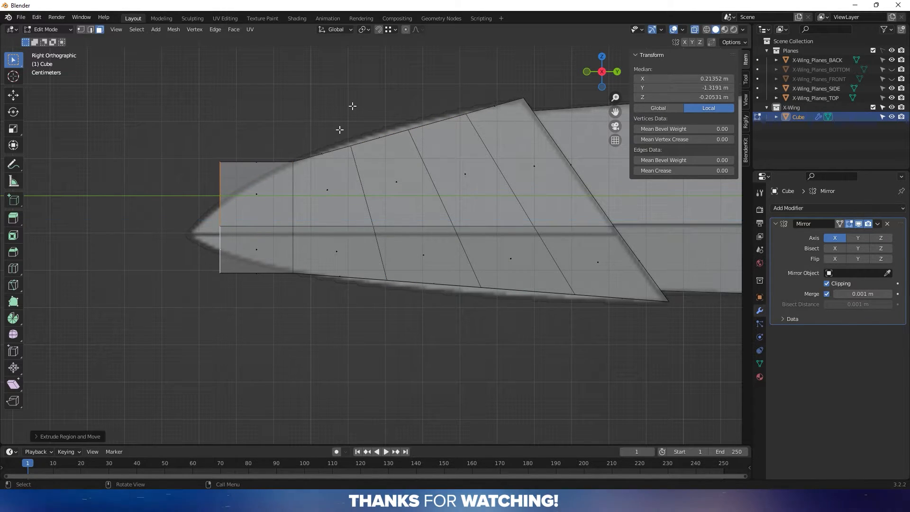
# Scale the extruded end to about 0.46 along Z and move it down slightly to fit the reference nose profile.
pyautogui.press('s')
pyautogui.press('z')
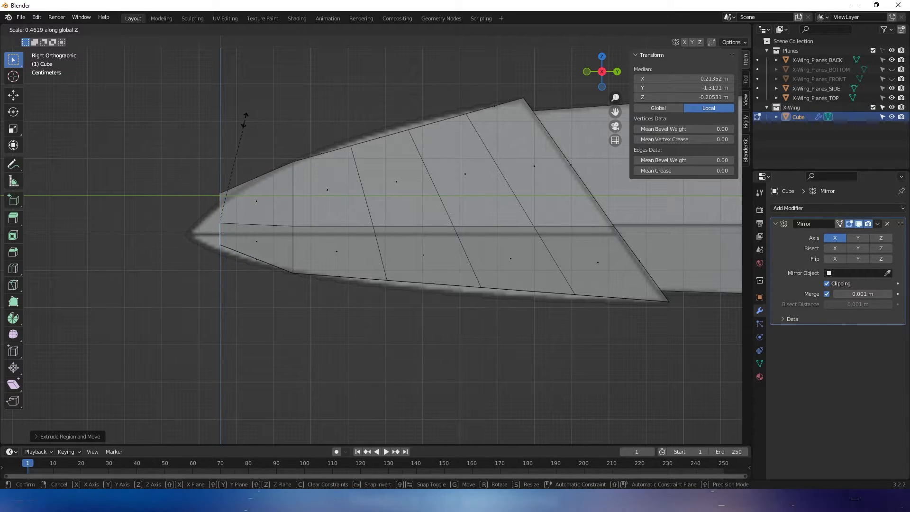
pyautogui.click(244, 118)
pyautogui.press('g')
pyautogui.press('z')
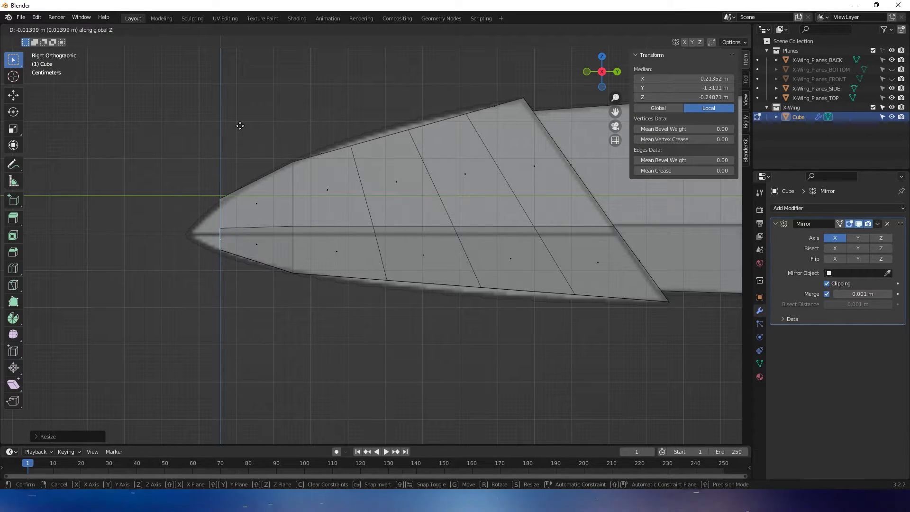
pyautogui.click(238, 126)
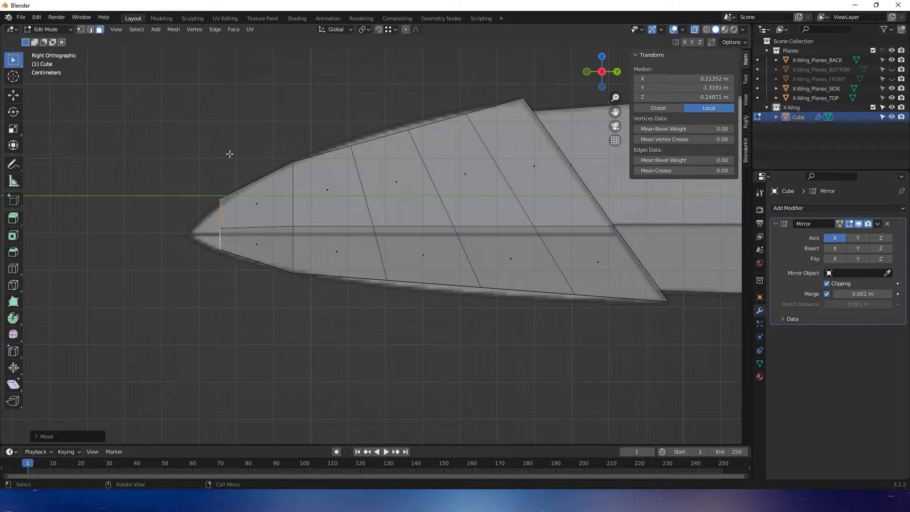
# Select the middle vertices of the front end and move them about 0.09 m forward along Y to form the nose point.
pyautogui.press('1')
pyautogui.moveTo(234, 237); pyautogui.dragTo(235, 234)
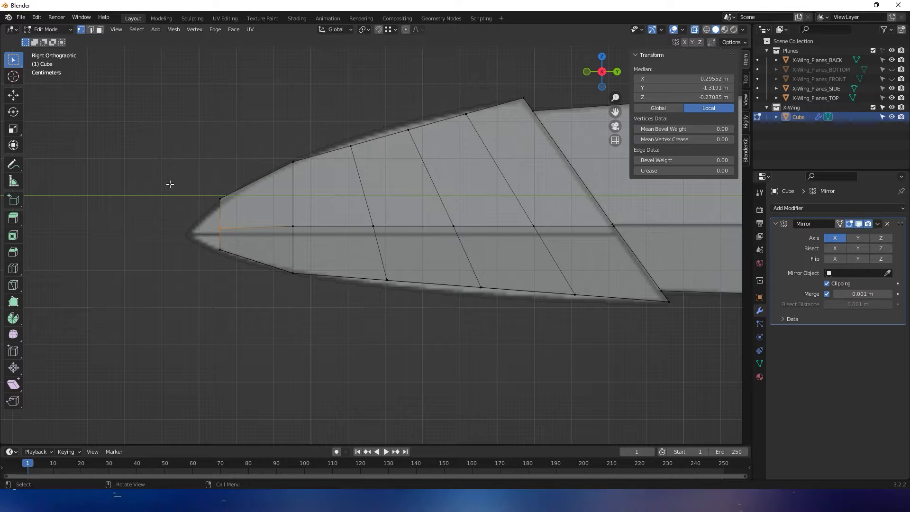
pyautogui.press('g')
pyautogui.press('y')
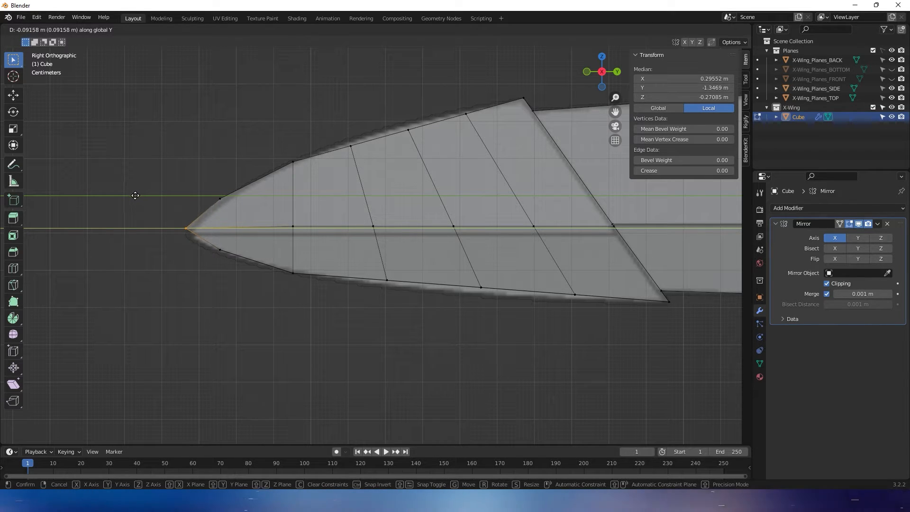
pyautogui.click(135, 196)
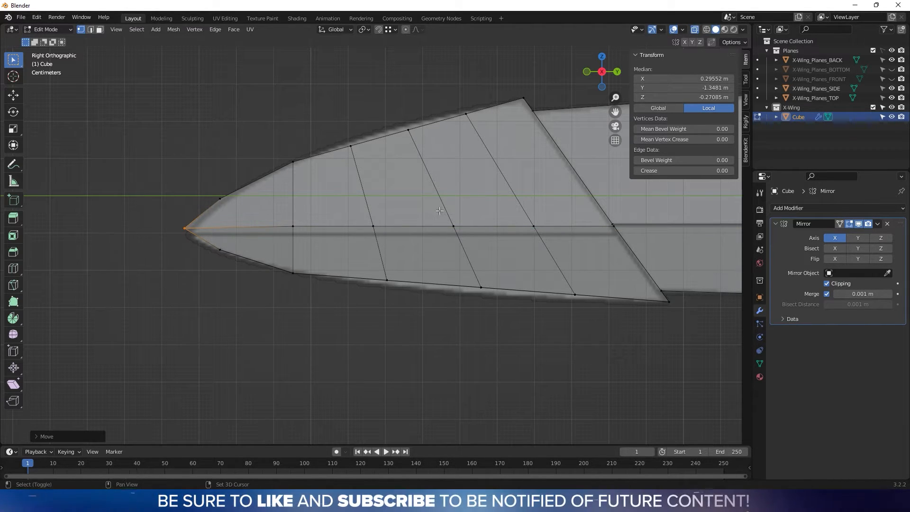
# Select the upper and lower vertices of the front two loop cuts and scale them up slightly along Z to match the outline.
pyautogui.keyDown('shift'); pyautogui.moveTo(440, 211); pyautogui.dragTo(426, 210, button='middle'); pyautogui.keyUp('shift')
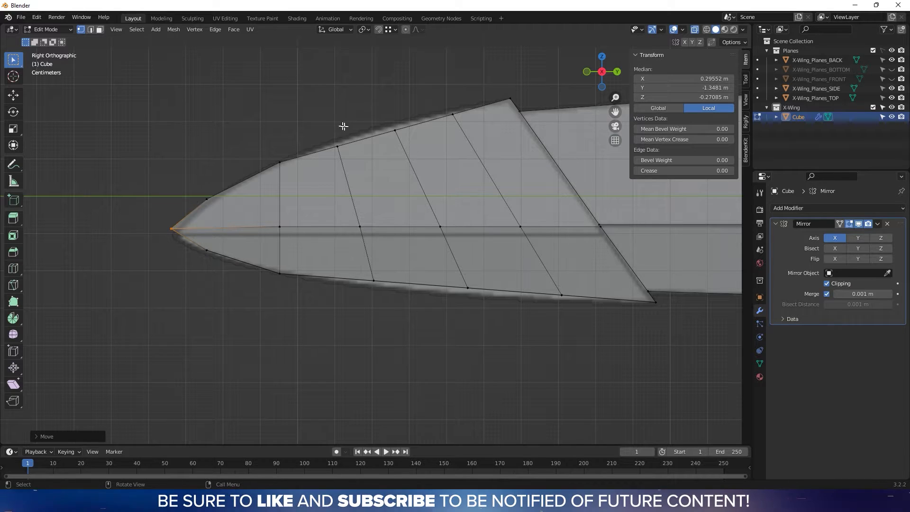
pyautogui.moveTo(319, 115); pyautogui.dragTo(426, 175)
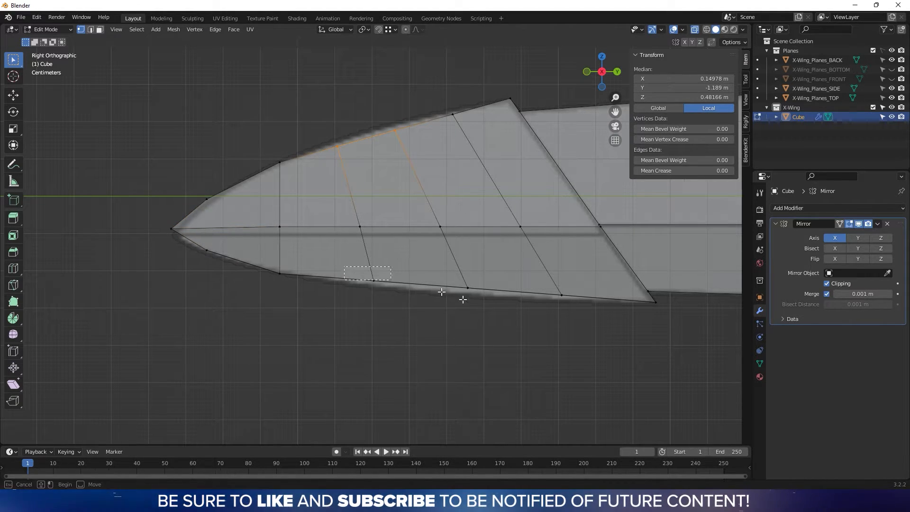
pyautogui.moveTo(462, 299); pyautogui.dragTo(474, 297)
pyautogui.press('s')
pyautogui.press('z')
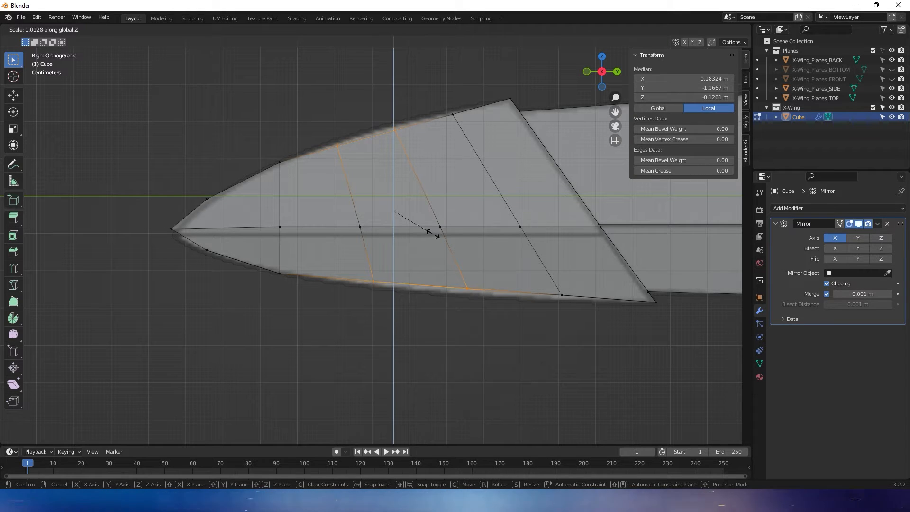
pyautogui.click(433, 232)
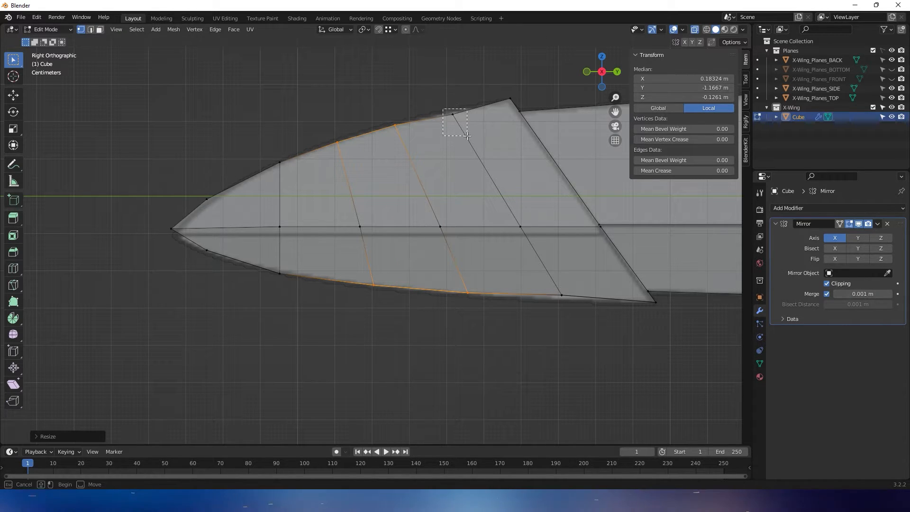
# Scale the upper and lower vertices of the rearmost loop cut up slightly along Z to match the outline.
pyautogui.moveTo(467, 136); pyautogui.dragTo(467, 136)
pyautogui.keyDown('shift'); pyautogui.click(573, 299); pyautogui.keyUp('shift')
pyautogui.press('z')
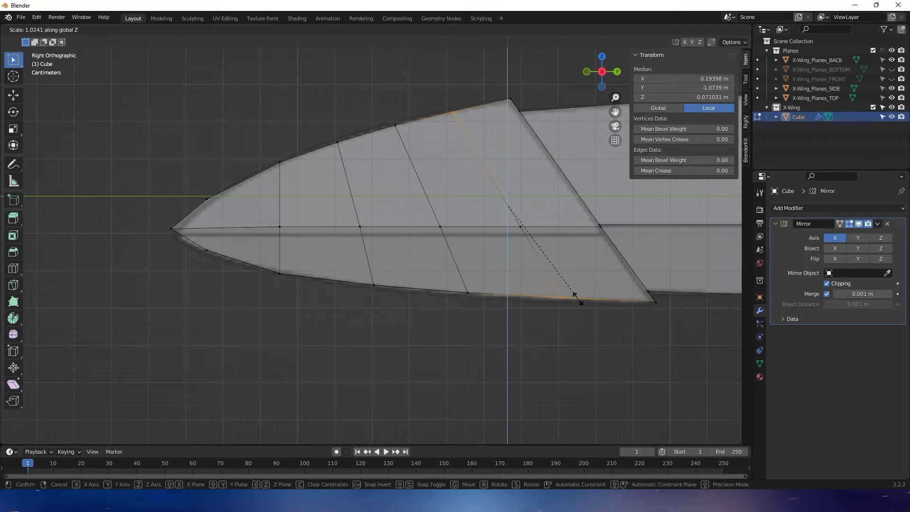
pyautogui.click(580, 295)
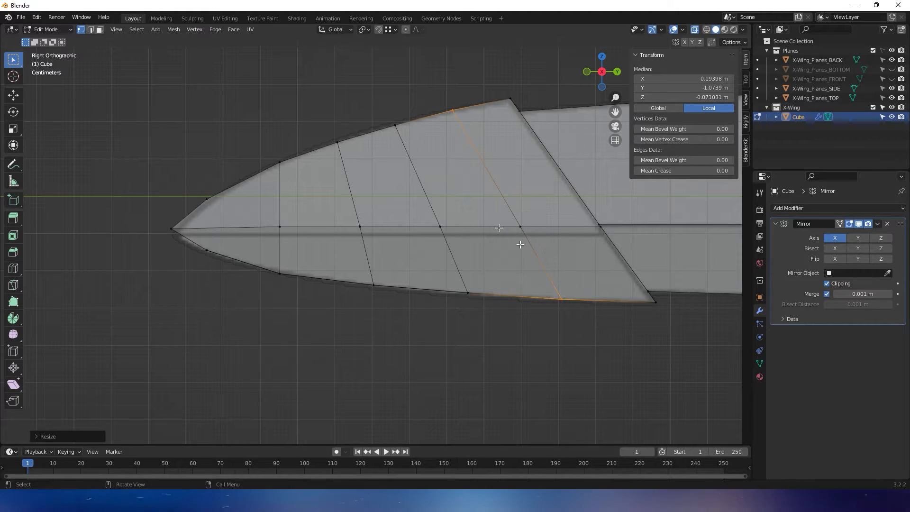
# Scale the middle loop cut up by about 1.01 along Z to refine the nose curve, and clear the selection.
pyautogui.keyDown('alt'); pyautogui.click(402, 142); pyautogui.keyUp('alt')
pyautogui.press('s')
pyautogui.press('z')
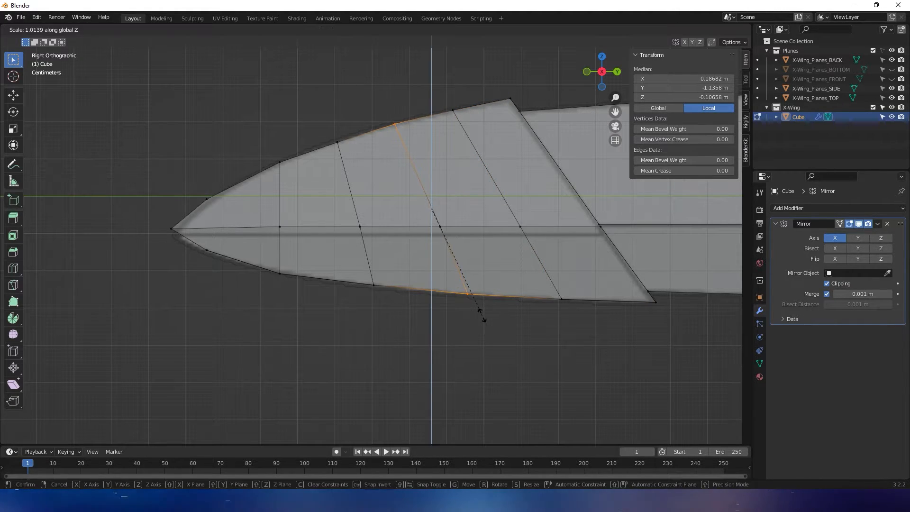
pyautogui.click(477, 318)
pyautogui.click(448, 330)
# In the top view, move the nose tip's outer corner vertex inward along X to the reference outline.
pyautogui.moveTo(448, 329)
pyautogui.mouseDown(button='middle')
pyautogui.moveTo(501, 361)
pyautogui.moveTo(449, 323)
pyautogui.moveTo(461, 328)
pyautogui.mouseUp(button='middle')
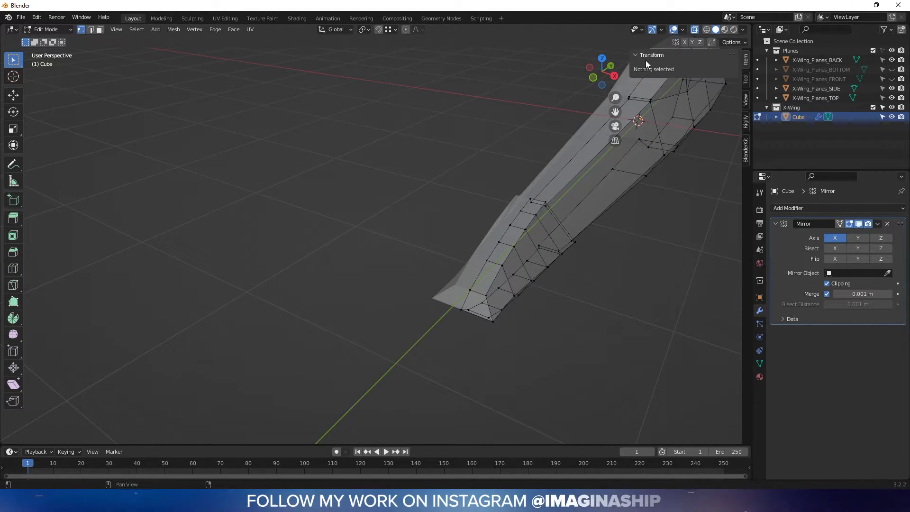
pyautogui.click(604, 57)
pyautogui.keyDown('shift'); pyautogui.moveTo(600, 378); pyautogui.dragTo(522, 321, button='middle'); pyautogui.keyUp('shift')
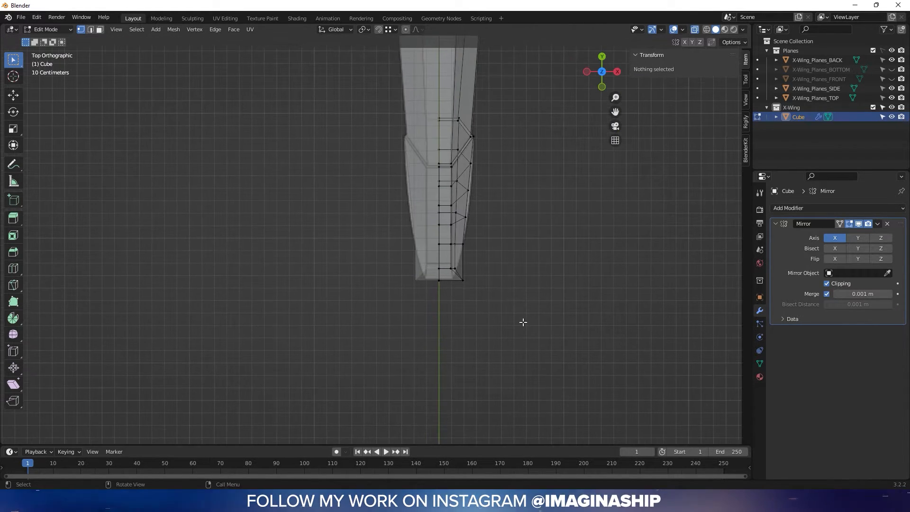
pyautogui.scroll(5, 526, 320)
pyautogui.keyDown('shift'); pyautogui.moveTo(573, 307); pyautogui.dragTo(496, 264, button='middle'); pyautogui.keyUp('shift')
pyautogui.moveTo(517, 297); pyautogui.dragTo(550, 307)
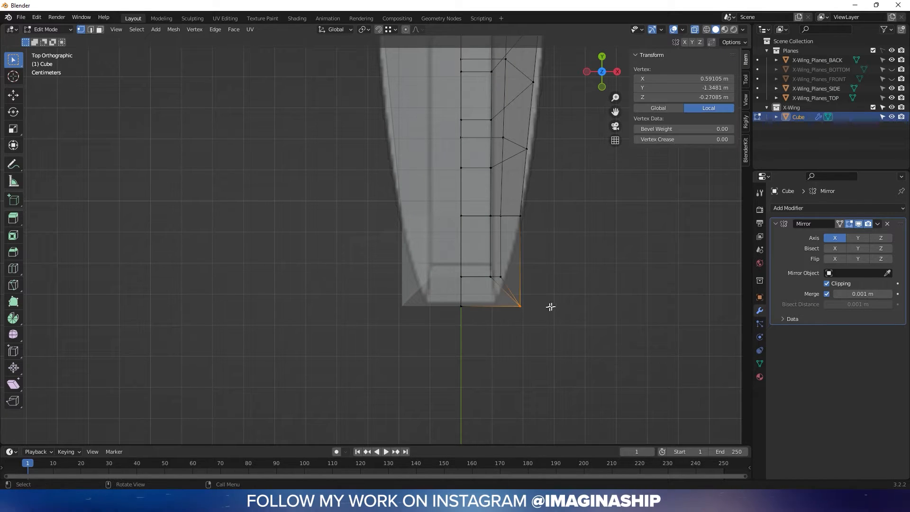
pyautogui.press('g')
pyautogui.press('x')
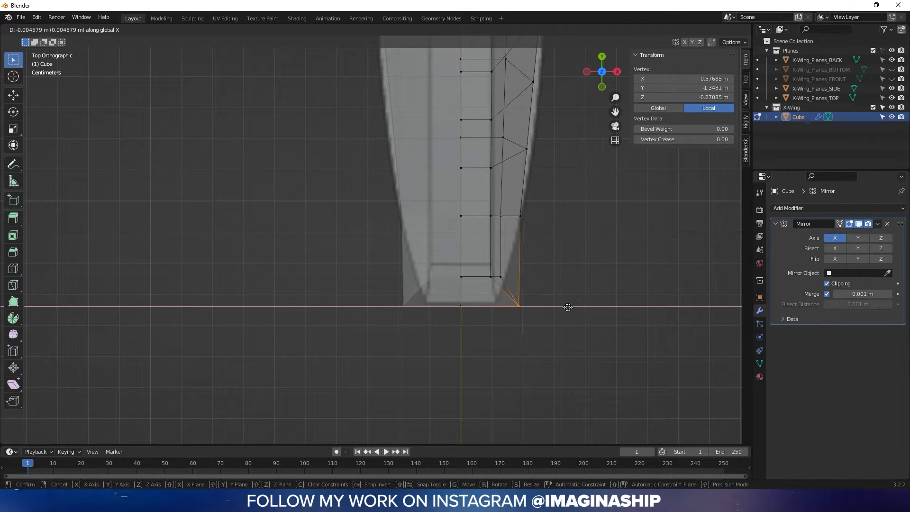
pyautogui.click(549, 309)
# Move the next two side vertices behind the nose tip outward along X to match the reference outline.
pyautogui.moveTo(542, 198); pyautogui.dragTo(516, 222)
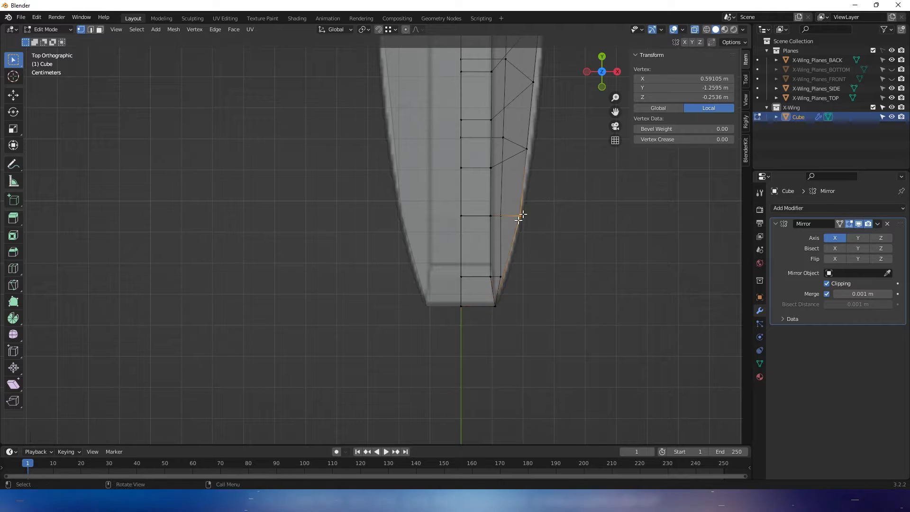
pyautogui.keyDown('shift'); pyautogui.moveTo(541, 192); pyautogui.dragTo(533, 218, button='middle'); pyautogui.keyUp('shift')
pyautogui.press('g')
pyautogui.press('x')
pyautogui.click(534, 219)
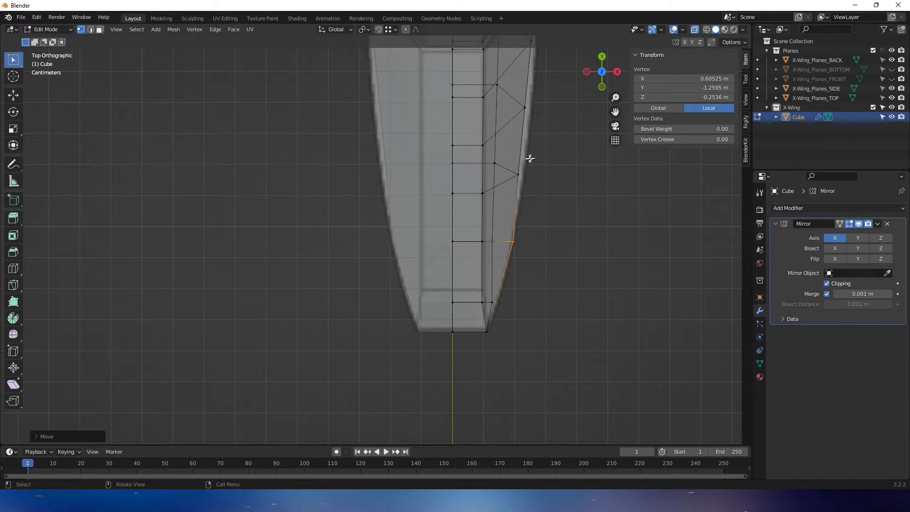
pyautogui.moveTo(528, 156); pyautogui.dragTo(509, 179)
pyautogui.press('g')
pyautogui.press('x')
pyautogui.click(514, 183)
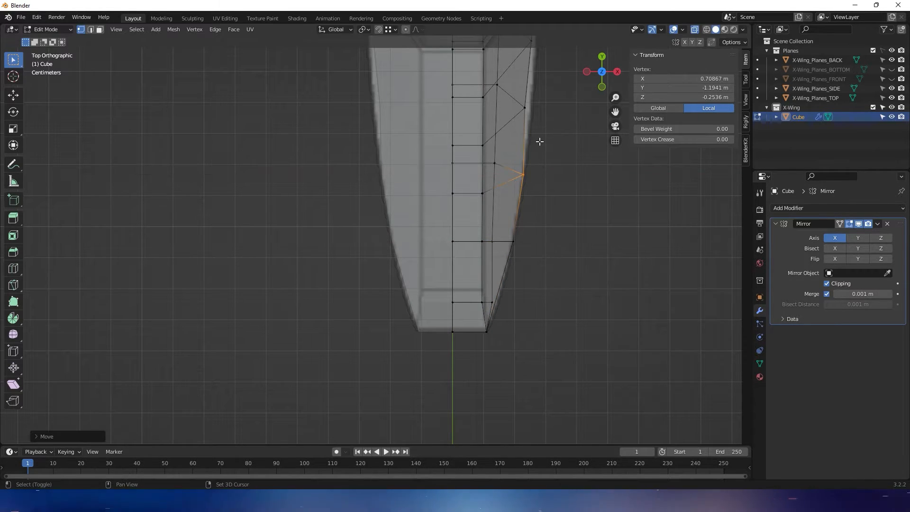
# Move the third and fourth side vertices behind the nose tip outward along X to the top reference outline.
pyautogui.keyDown('shift'); pyautogui.moveTo(538, 140); pyautogui.dragTo(525, 218, button='middle'); pyautogui.keyUp('shift')
pyautogui.moveTo(523, 184); pyautogui.dragTo(484, 210)
pyautogui.press('g')
pyautogui.press('x')
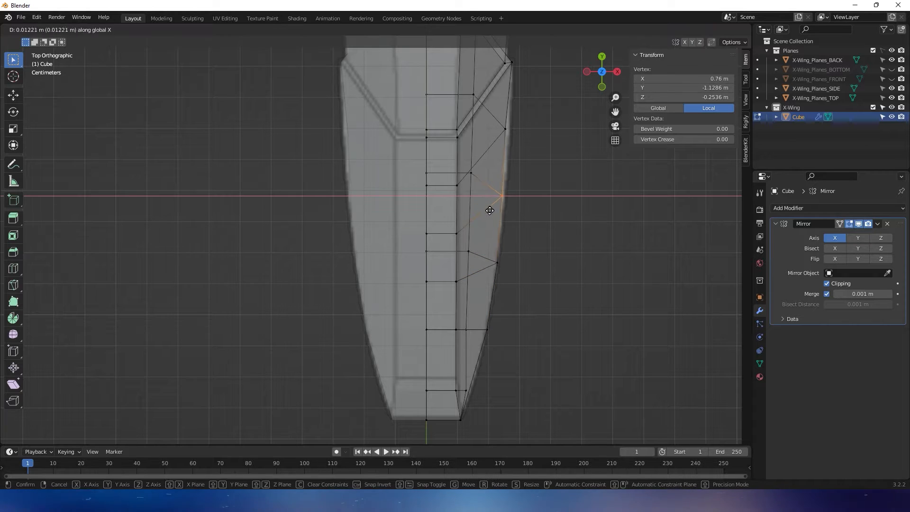
pyautogui.click(494, 203)
pyautogui.click(506, 129)
pyautogui.press('g')
pyautogui.press('x')
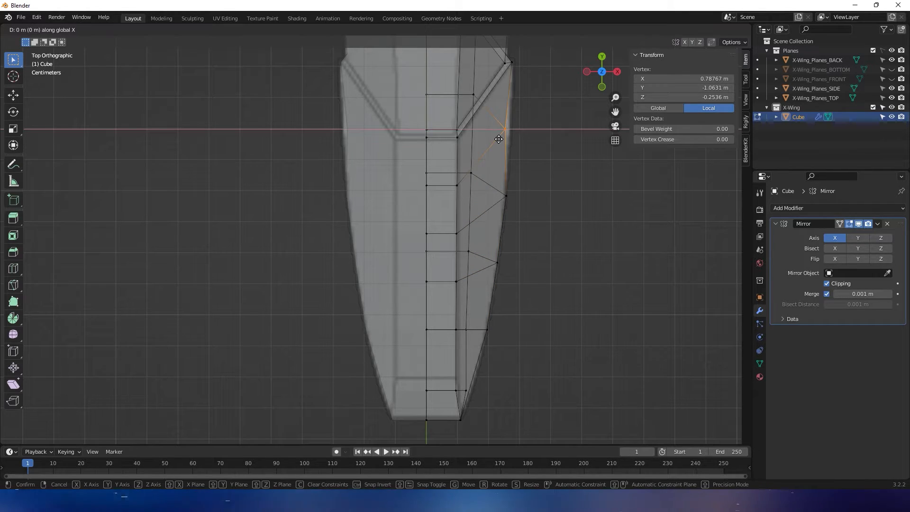
pyautogui.click(519, 136)
# In the right view, add a centred lengthwise loop cut along the lower half of the fuselage's side.
pyautogui.moveTo(519, 136); pyautogui.dragTo(308, 298, button='middle')
pyautogui.press('Tab')
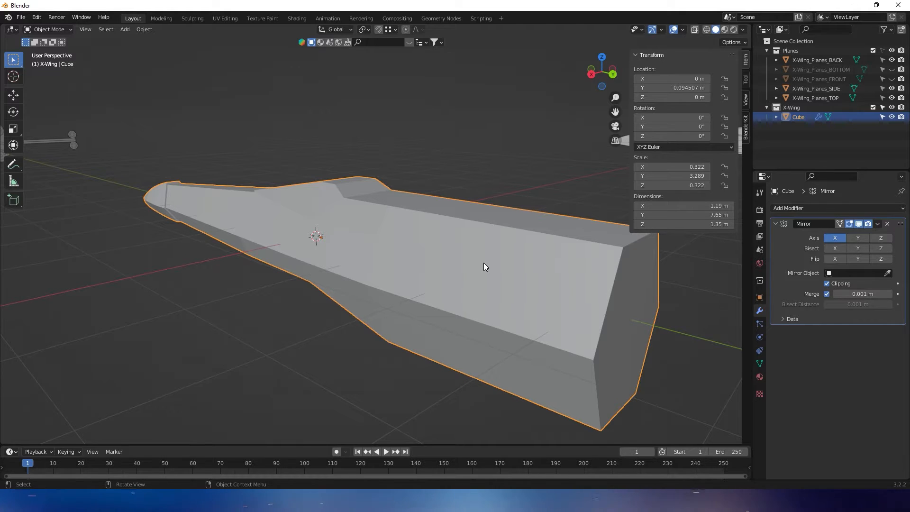
pyautogui.press('Tab')
pyautogui.moveTo(483, 262); pyautogui.dragTo(495, 218, button='middle')
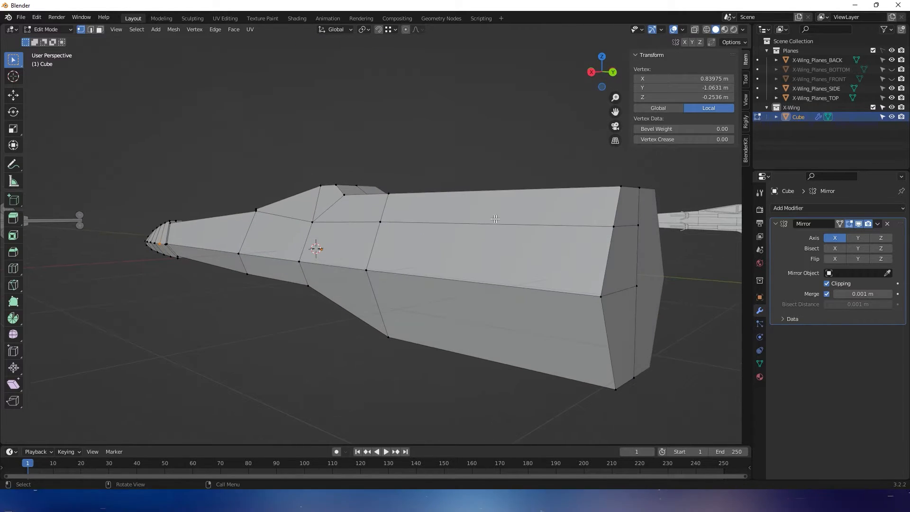
pyautogui.moveTo(429, 253); pyautogui.dragTo(448, 244, button='middle')
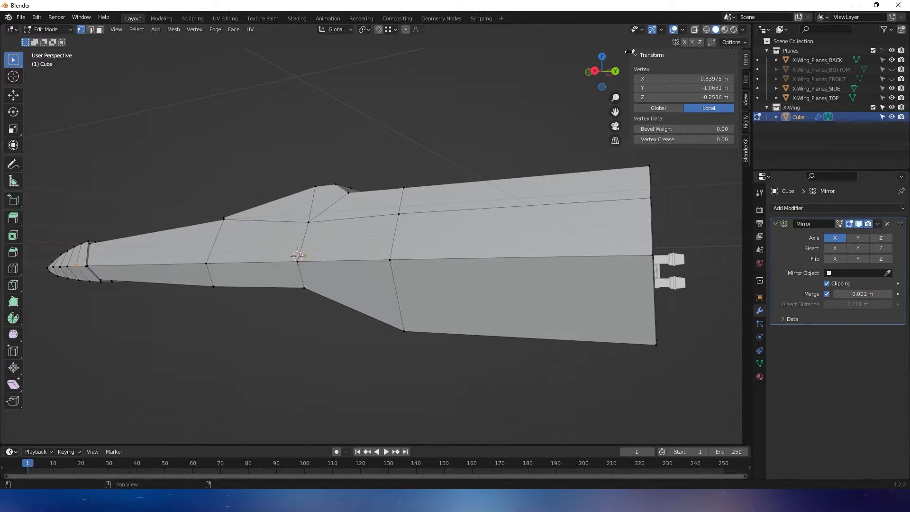
pyautogui.click(594, 71)
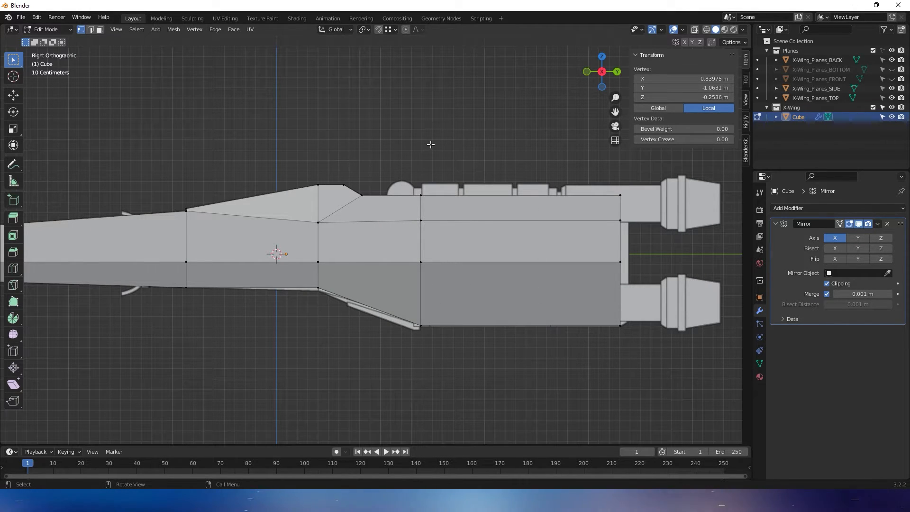
pyautogui.hotkey('alt', 'z')
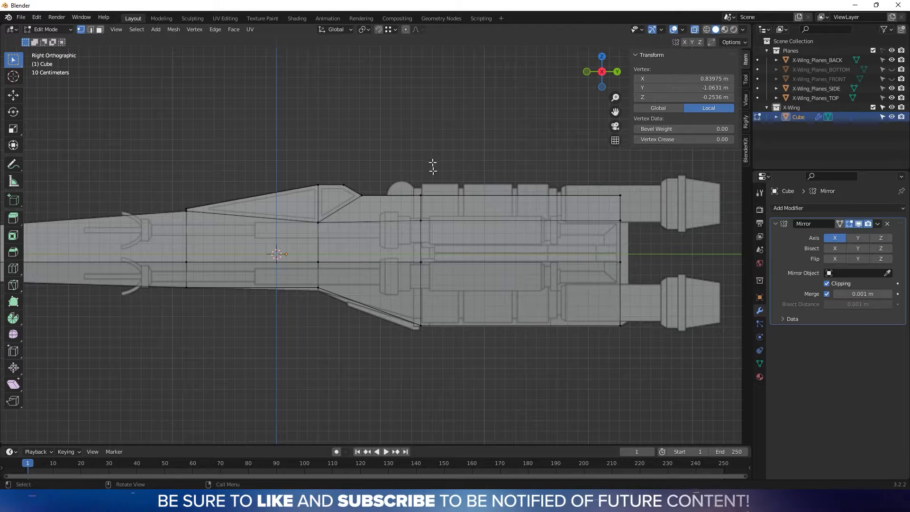
pyautogui.hotkey('ctrl', 'r')
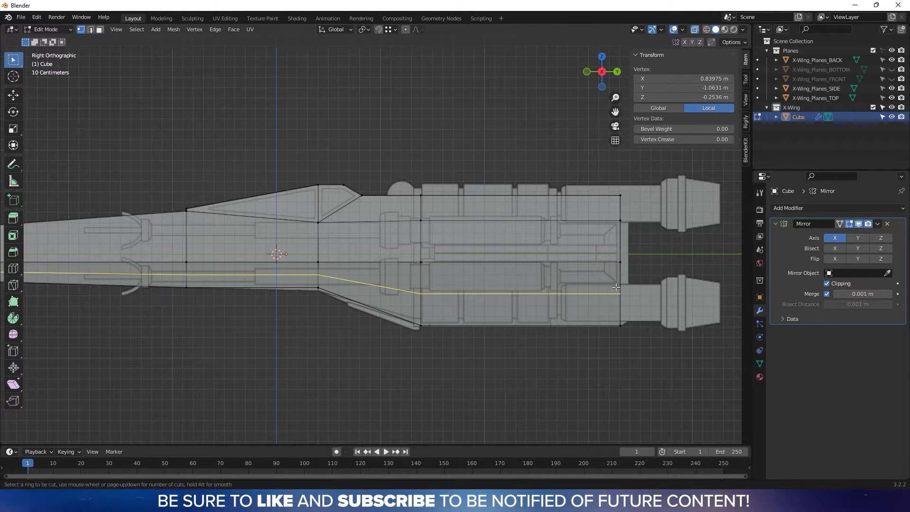
pyautogui.click(616, 287)
pyautogui.rightClick(615, 286)
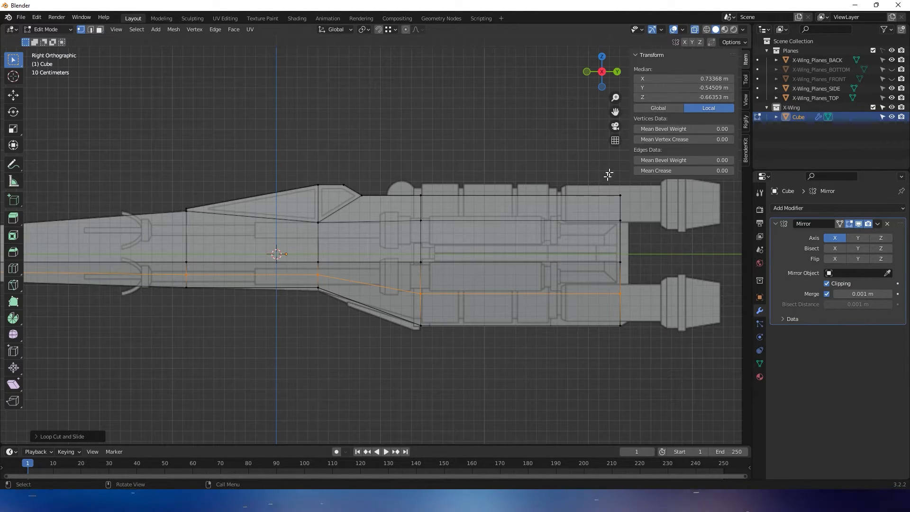
# In the top view, add a crosswise loop cut to the rear fuselage section and slide it close to the tail end.
pyautogui.click(602, 55)
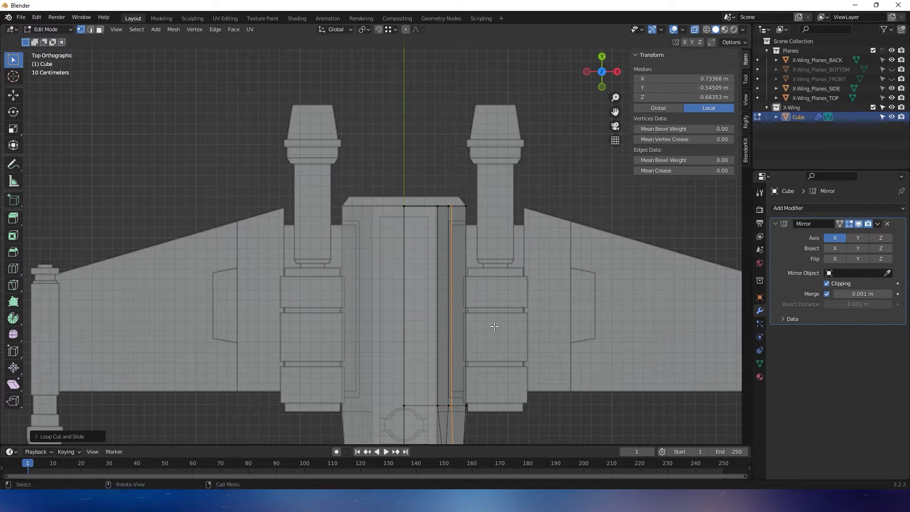
pyautogui.keyDown('shift'); pyautogui.moveTo(494, 325); pyautogui.dragTo(499, 215, button='middle'); pyautogui.keyUp('shift')
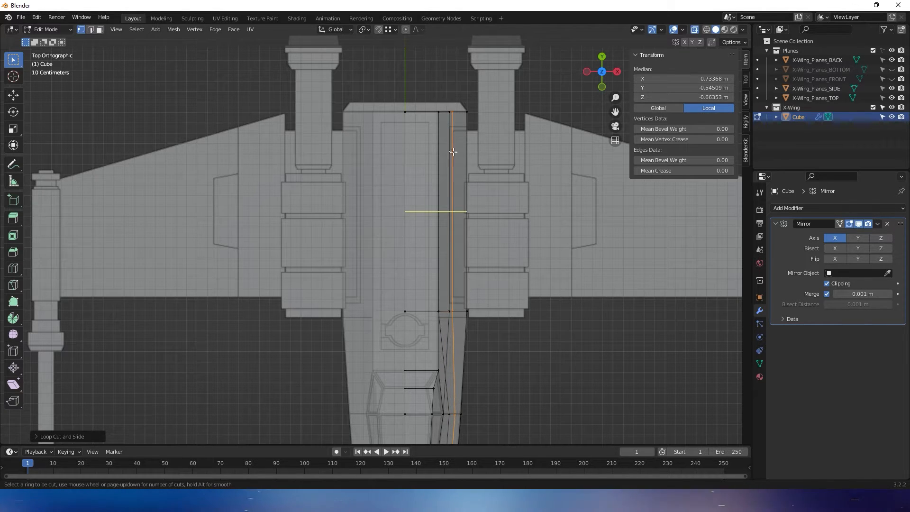
pyautogui.click(480, 176)
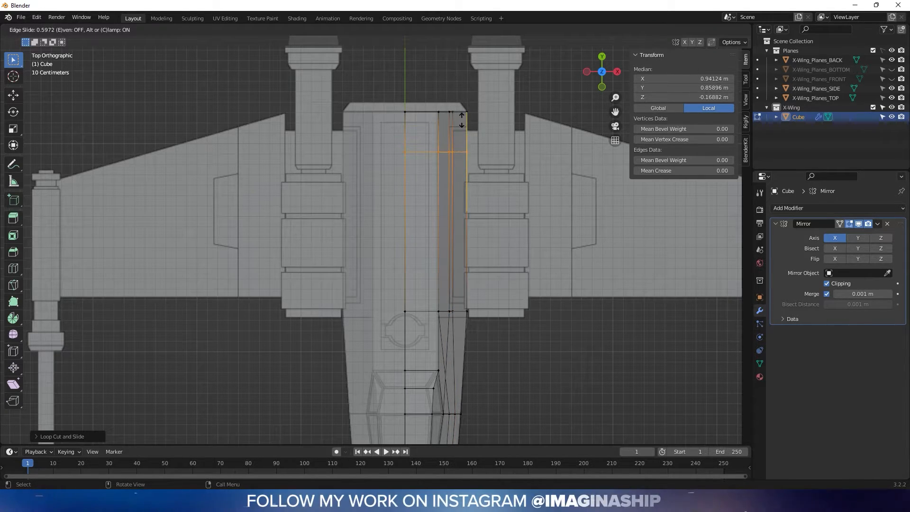
pyautogui.click(489, 96)
# Add a second crosswise loop cut and slide it to the rear section's front end, level with the reference side recess.
pyautogui.keyDown('shift'); pyautogui.moveTo(484, 302); pyautogui.dragTo(494, 220, button='middle'); pyautogui.keyUp('shift')
pyautogui.scroll(2, 494, 220)
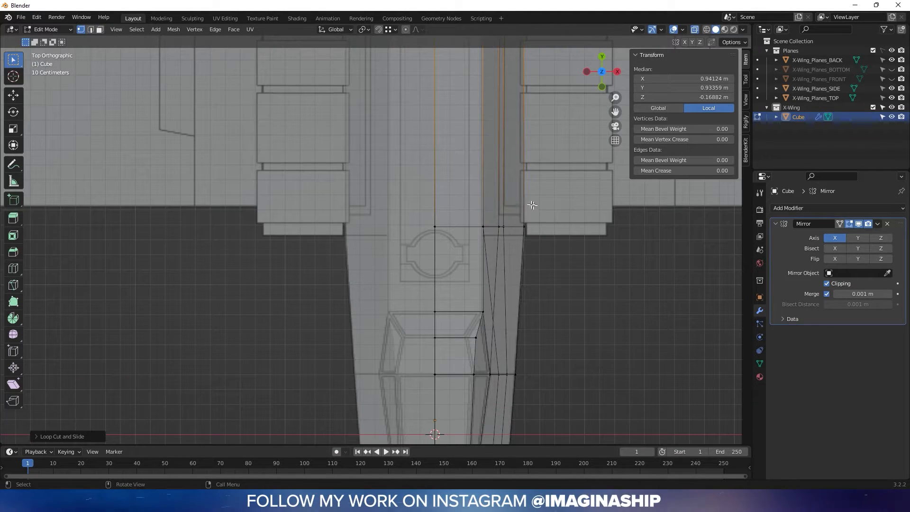
pyautogui.click(499, 197)
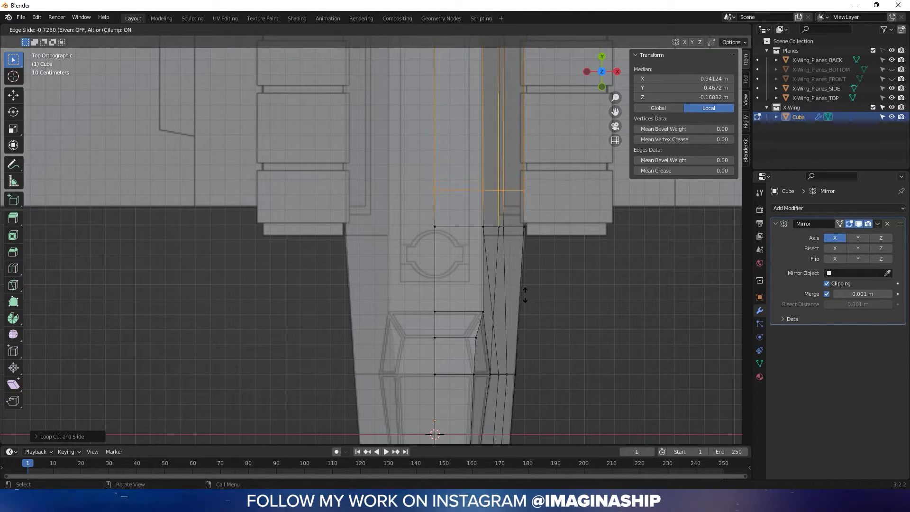
pyautogui.click(525, 317)
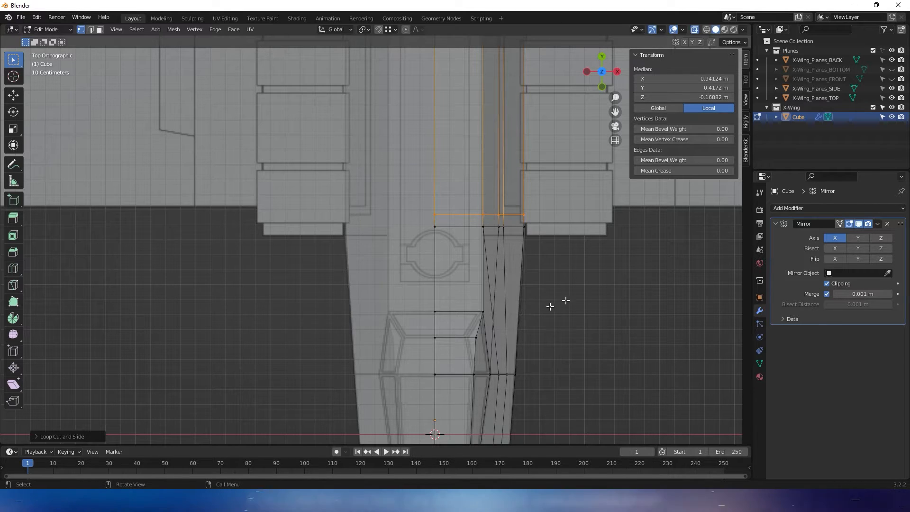
# Extrude the two middle side faces of the rear section inward along X to a median X of about 0.82 m.
pyautogui.moveTo(562, 301); pyautogui.dragTo(763, 410, button='middle')
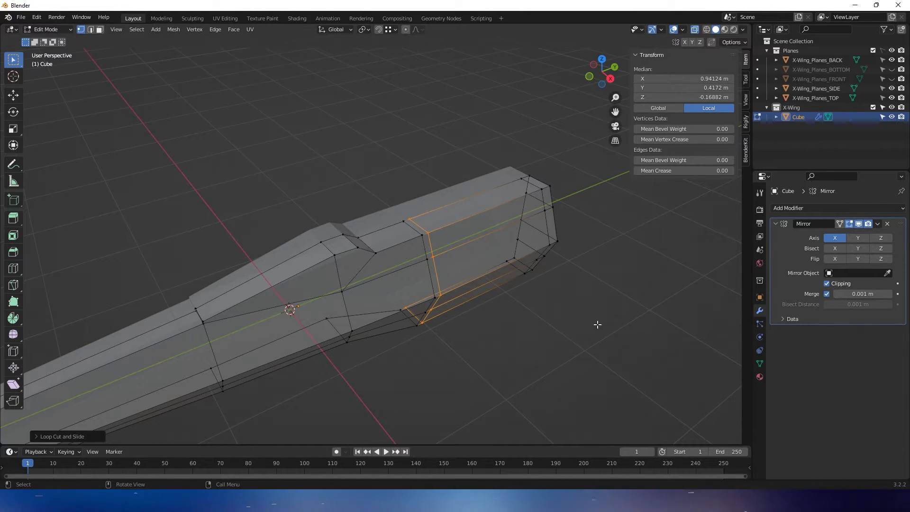
pyautogui.moveTo(596, 324); pyautogui.dragTo(543, 275, button='middle')
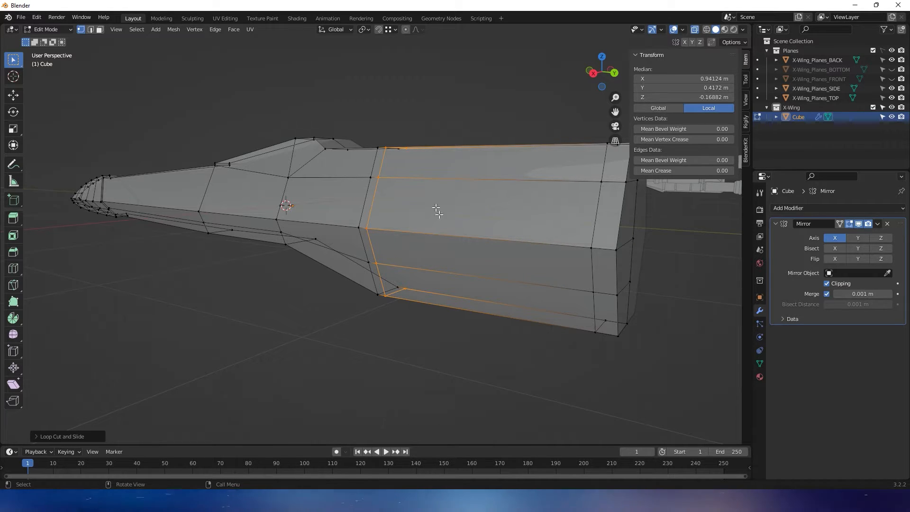
pyautogui.press('3')
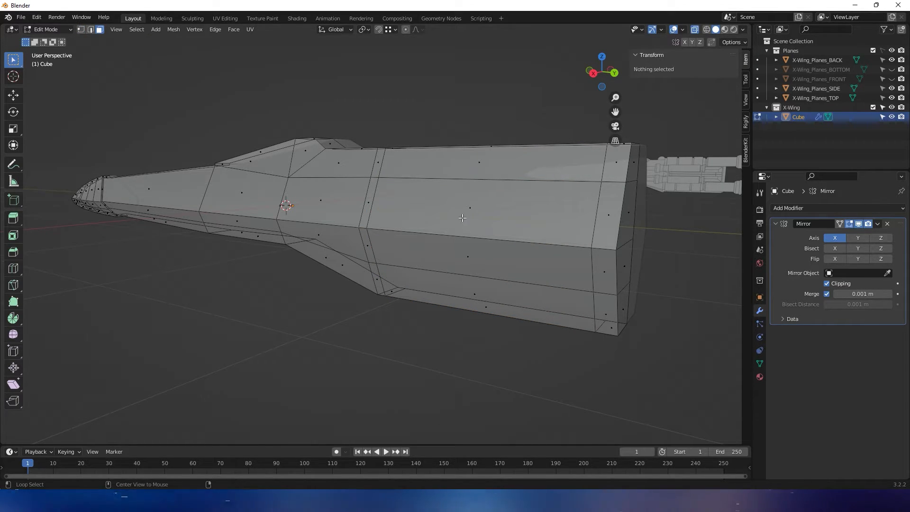
pyautogui.hotkey('alt', 'z')
pyautogui.moveTo(424, 196)
pyautogui.mouseDown(button='middle')
pyautogui.moveTo(425, 228)
pyautogui.moveTo(423, 209)
pyautogui.mouseUp(button='middle')
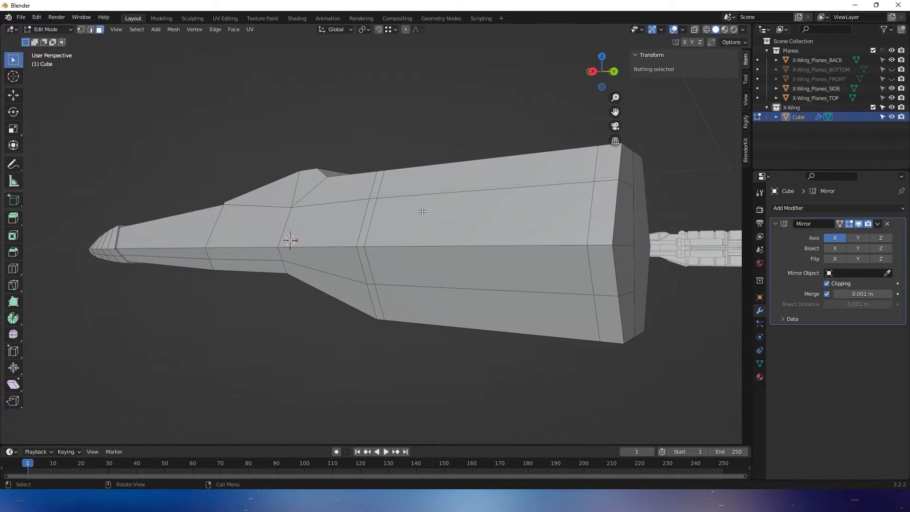
pyautogui.moveTo(433, 218); pyautogui.dragTo(480, 267)
pyautogui.moveTo(480, 268); pyautogui.dragTo(373, 62, button='middle')
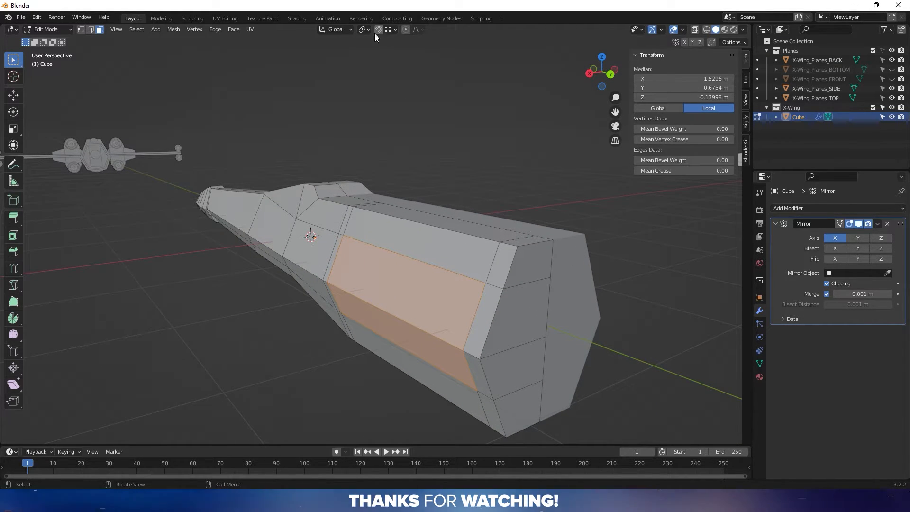
pyautogui.moveTo(432, 233); pyautogui.dragTo(455, 206, button='middle')
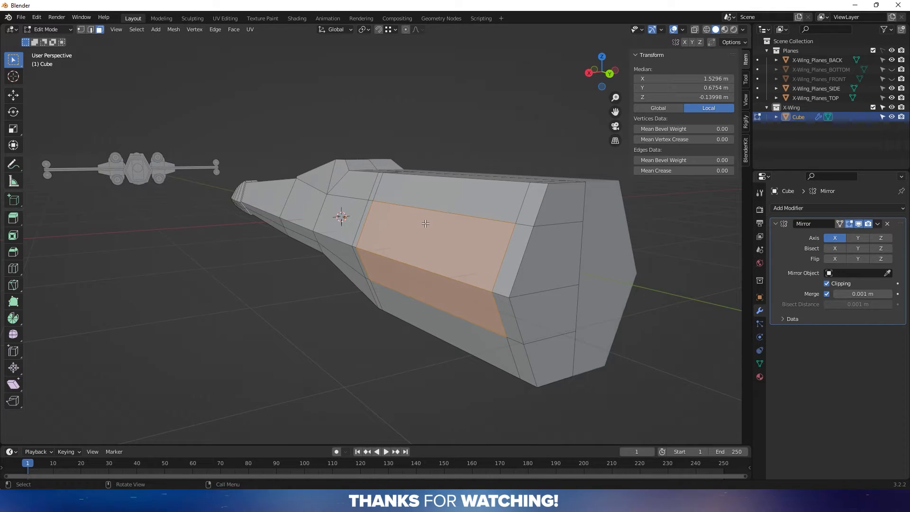
pyautogui.press('g')
pyautogui.press('x')
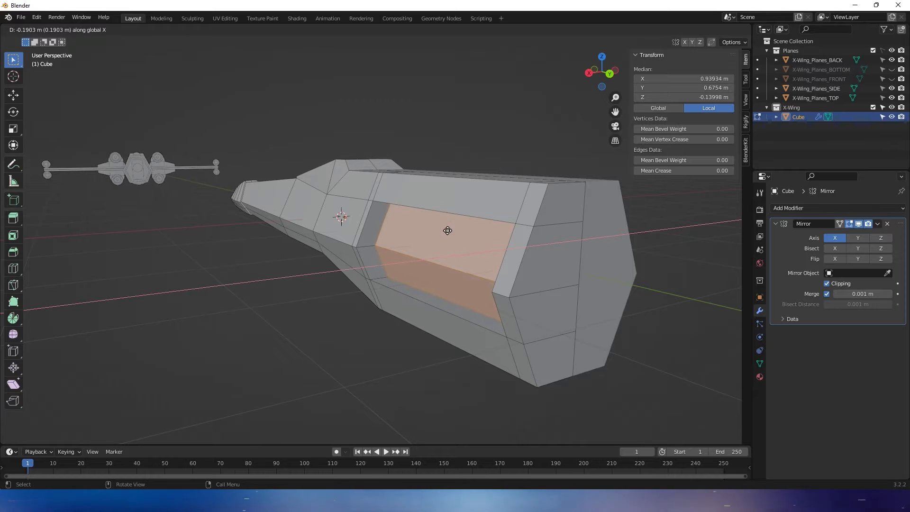
pyautogui.click(445, 230)
# Flatten the extruded recess faces by scaling them to 0 along X, and inspect the recess in Object Mode.
pyautogui.press('e')
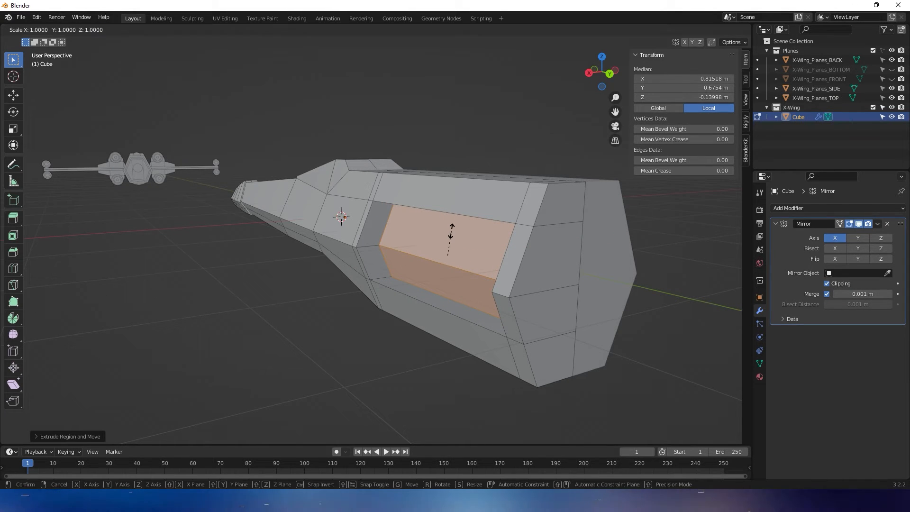
pyautogui.press('x')
pyautogui.press('0')
pyautogui.press('Return')
pyautogui.moveTo(451, 231); pyautogui.dragTo(488, 237, button='middle')
pyautogui.press('Tab')
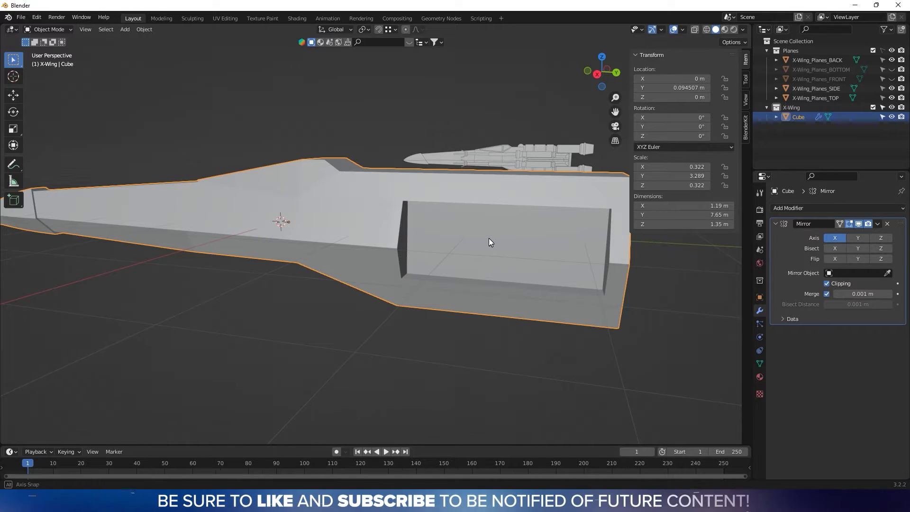
pyautogui.moveTo(489, 239); pyautogui.dragTo(473, 396, button='middle')
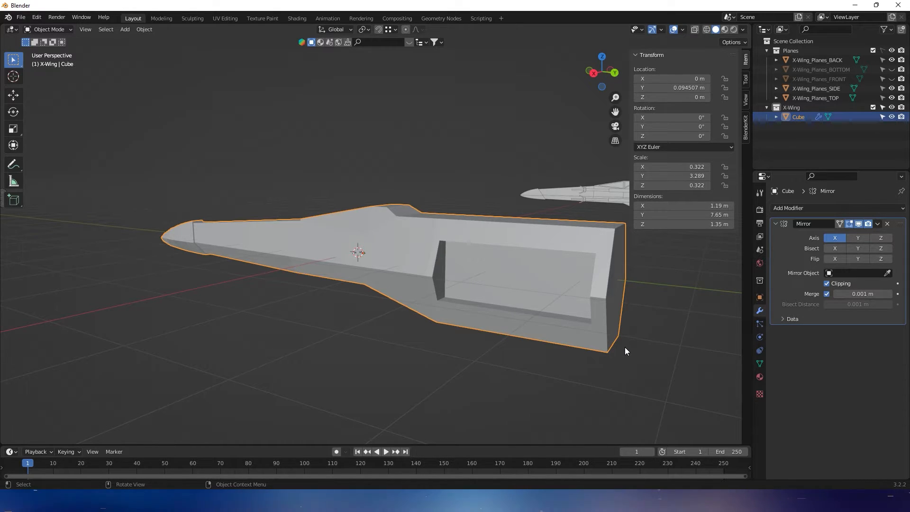
# In the back view, move the rear section's lower corner vertices about 0.025 m outward and 0.073 m up to match the reference.
pyautogui.click(615, 73)
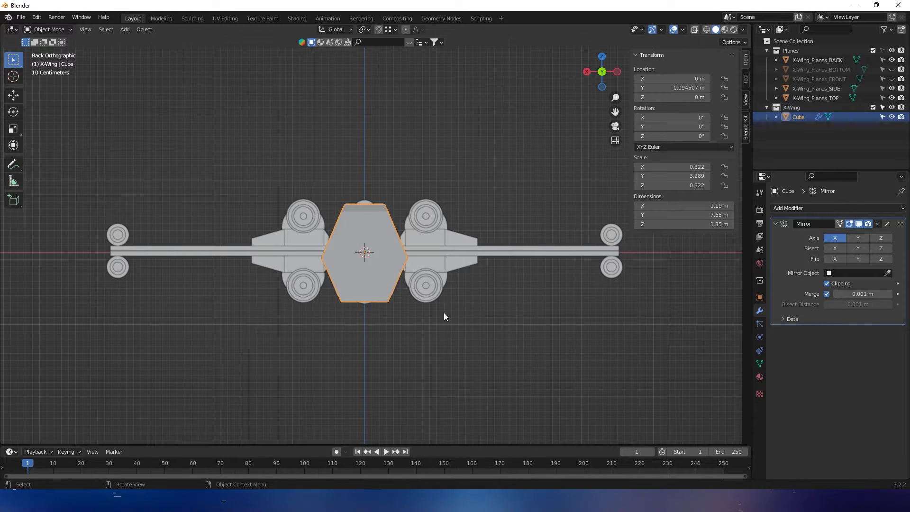
pyautogui.scroll(3, 444, 314)
pyautogui.press('Tab')
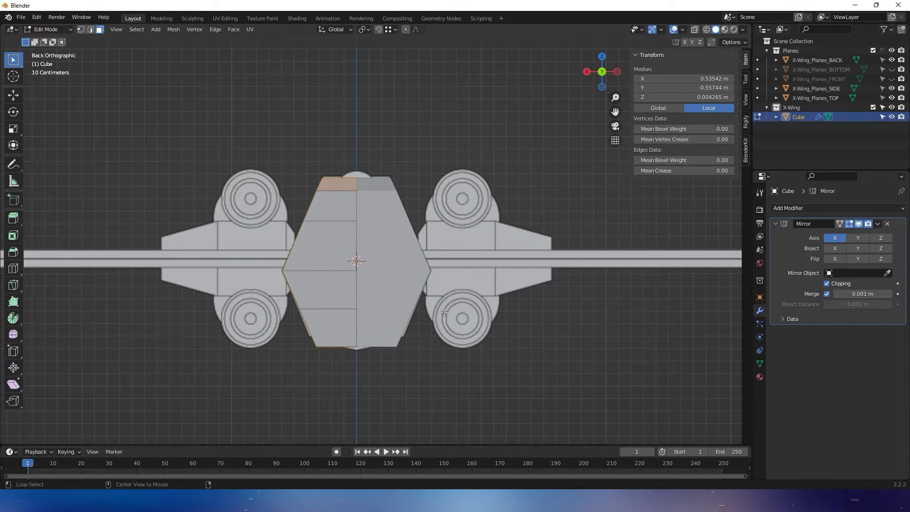
pyautogui.hotkey('alt', 'z')
pyautogui.keyDown('shift'); pyautogui.moveTo(365, 334); pyautogui.dragTo(443, 277, button='middle'); pyautogui.keyUp('shift')
pyautogui.scroll(4, 443, 277)
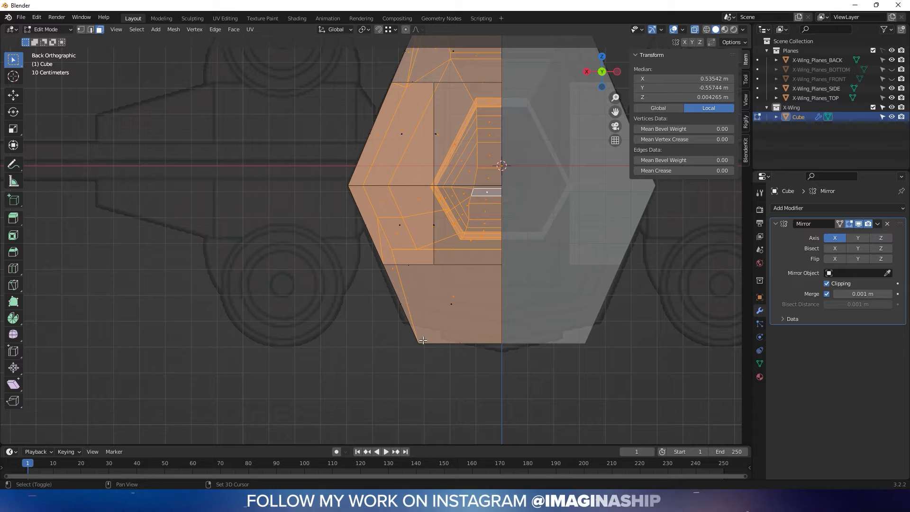
pyautogui.scroll(2, 423, 340)
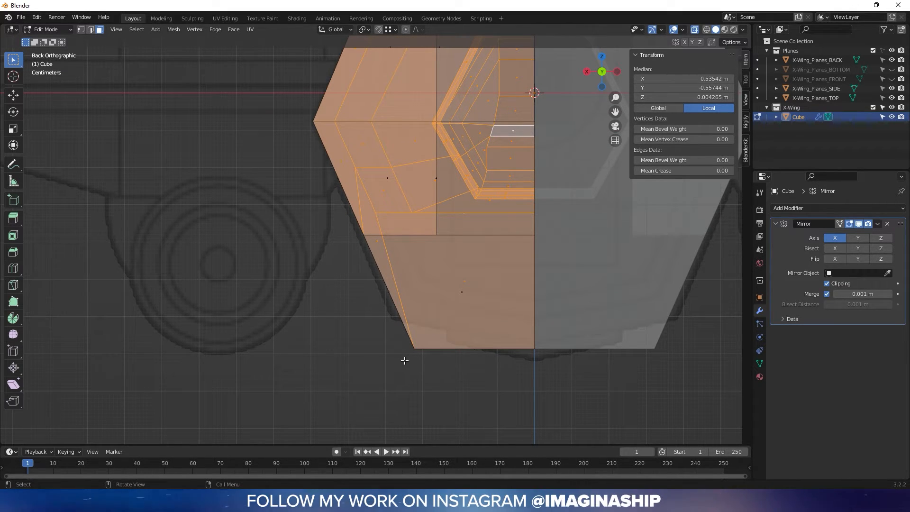
pyautogui.press('1')
pyautogui.moveTo(389, 365); pyautogui.dragTo(432, 334)
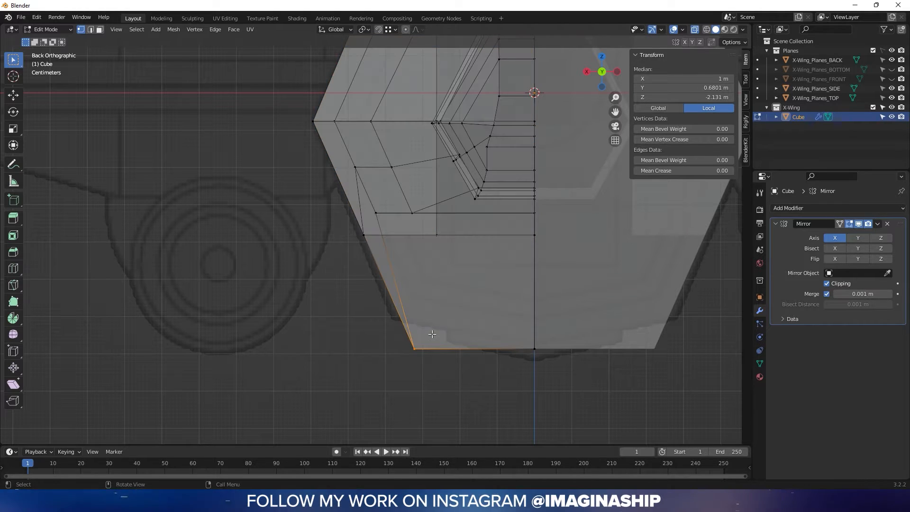
pyautogui.press('g')
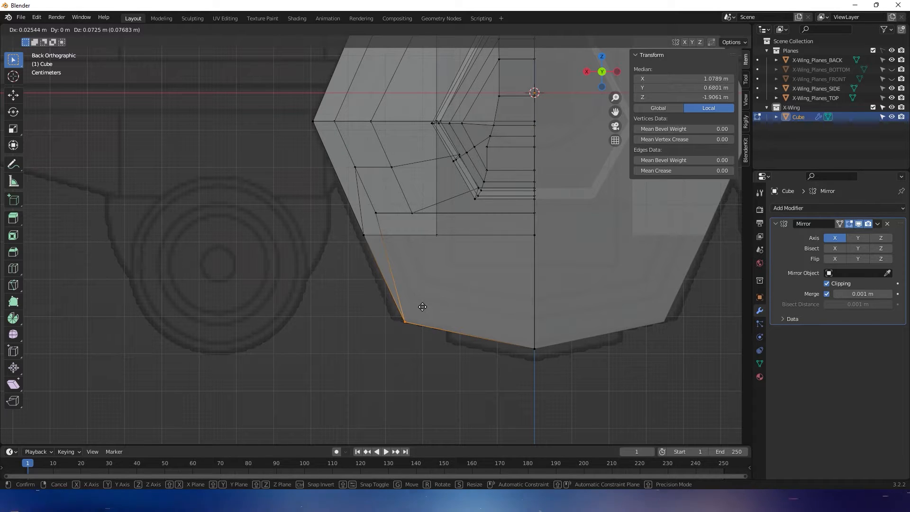
pyautogui.click(422, 307)
# Hide all fuselage faces ahead of the recess, including the nose, to isolate the rear section.
pyautogui.hotkey('alt', 'z')
pyautogui.scroll(-4, 431, 349)
pyautogui.moveTo(430, 349); pyautogui.dragTo(448, 292, button='middle')
pyautogui.scroll(-3, 515, 344)
pyautogui.scroll(-3, 515, 345)
pyautogui.moveTo(462, 209); pyautogui.dragTo(426, 266, button='middle')
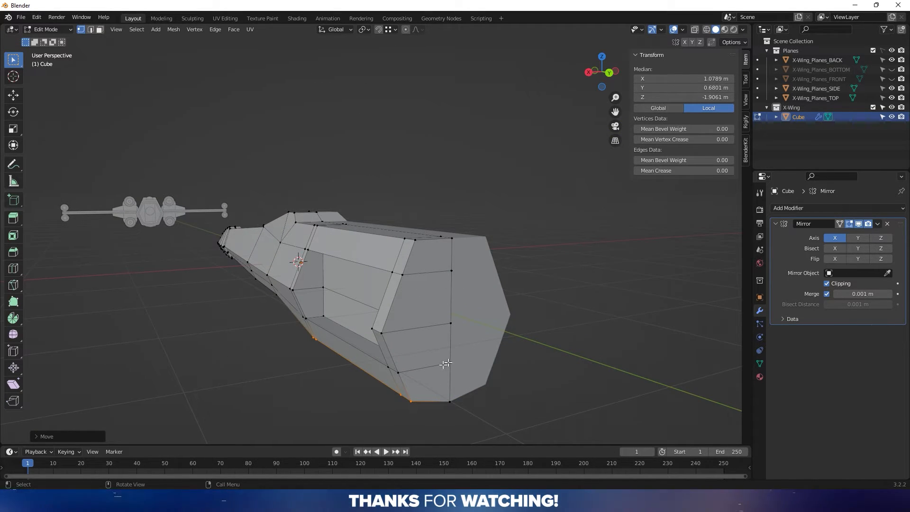
pyautogui.moveTo(431, 345); pyautogui.dragTo(447, 233, button='middle')
pyautogui.press('3')
pyautogui.hotkey('alt', 'z')
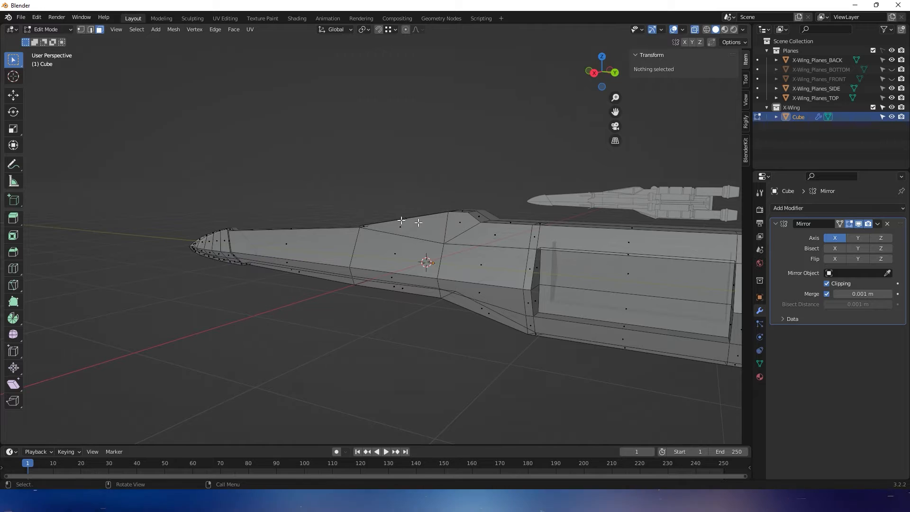
pyautogui.moveTo(130, 151); pyautogui.dragTo(584, 374)
pyautogui.moveTo(529, 342); pyautogui.dragTo(476, 277, button='middle')
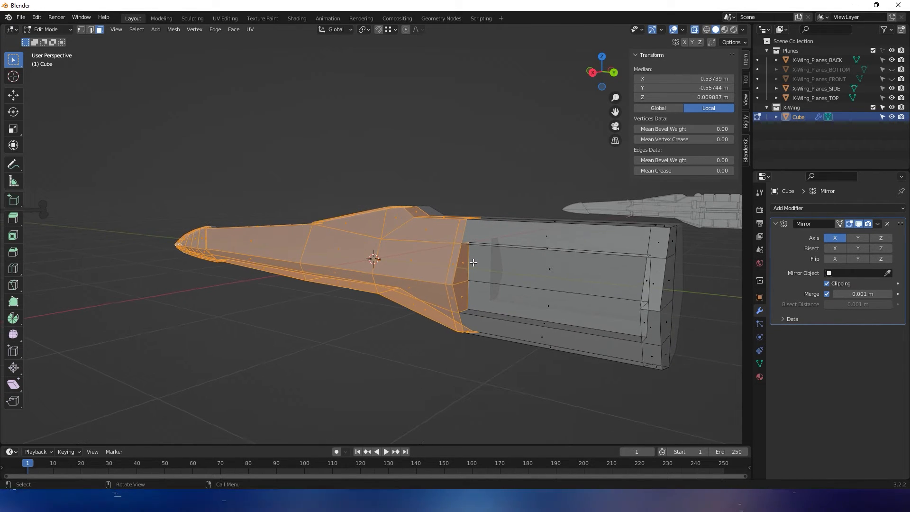
pyautogui.press('h')
pyautogui.moveTo(537, 280); pyautogui.dragTo(500, 215, button='middle')
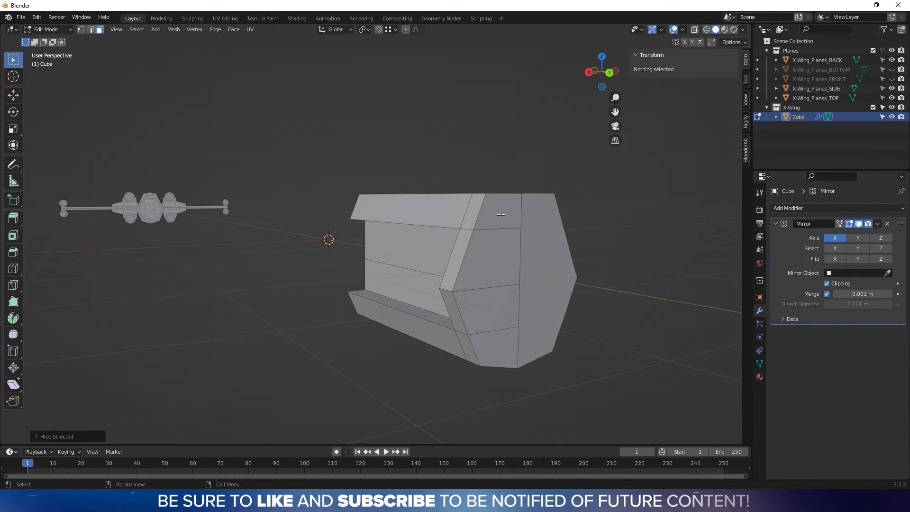
# Extrude the rear section's end faces in place and scale them to about 0.88 in front view, following the reference outline.
pyautogui.moveTo(500, 214); pyautogui.dragTo(506, 228)
pyautogui.moveTo(521, 351); pyautogui.dragTo(524, 350)
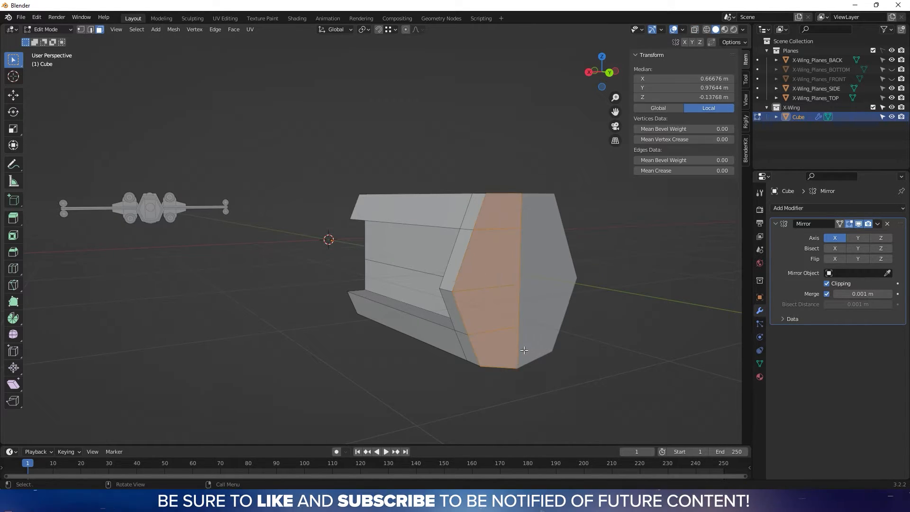
pyautogui.click(595, 71)
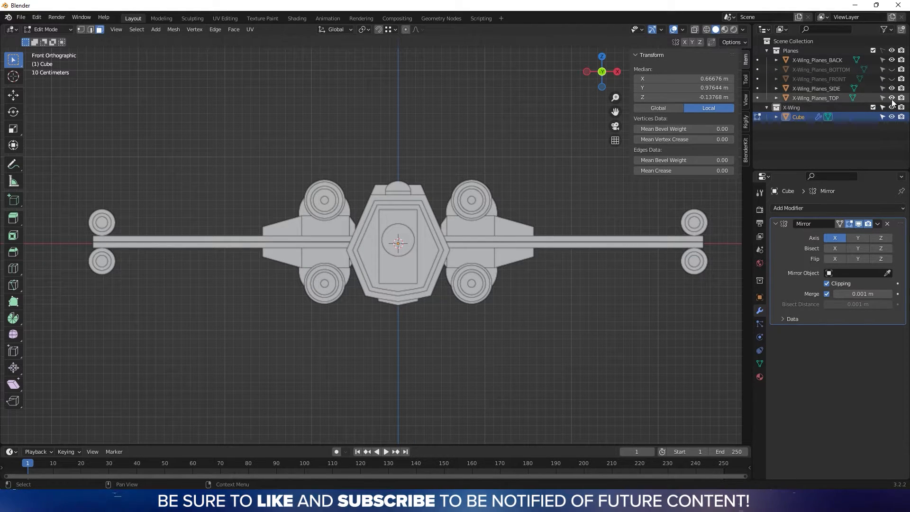
pyautogui.hotkey('alt', 'z')
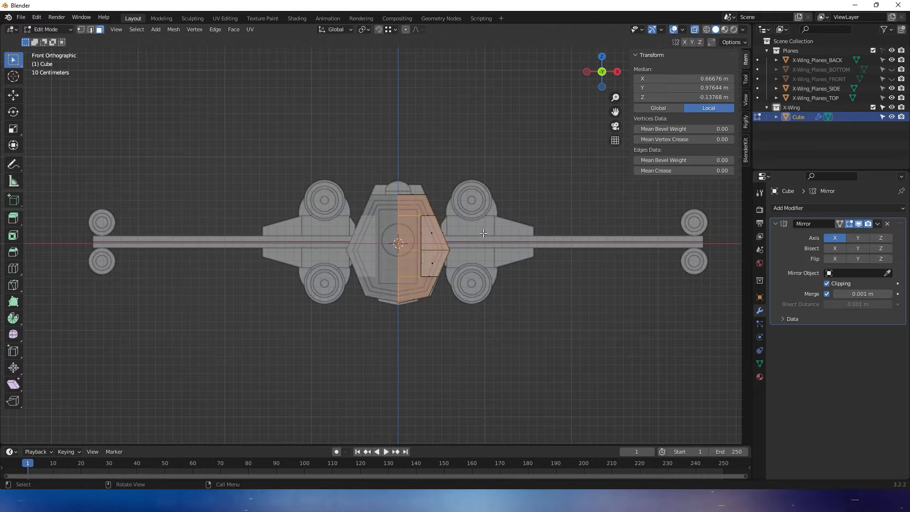
pyautogui.scroll(2, 440, 257)
pyautogui.scroll(4, 440, 256)
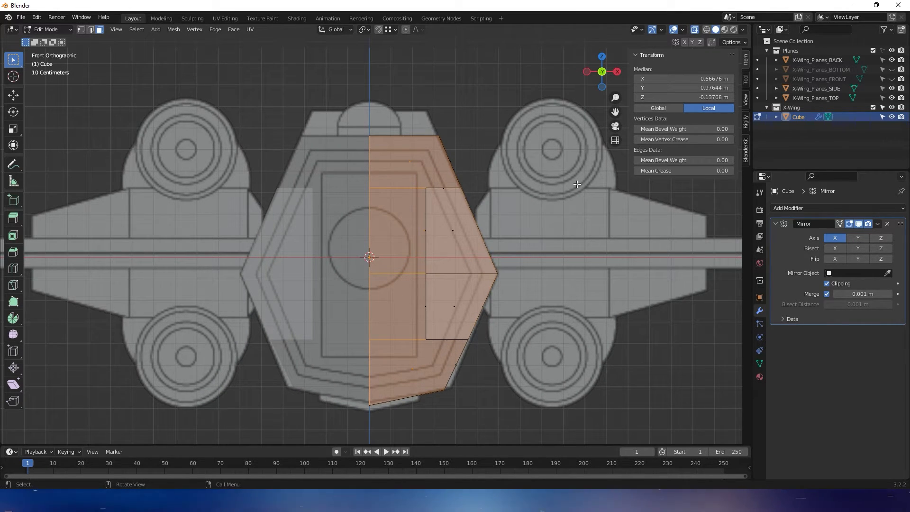
pyautogui.press('s')
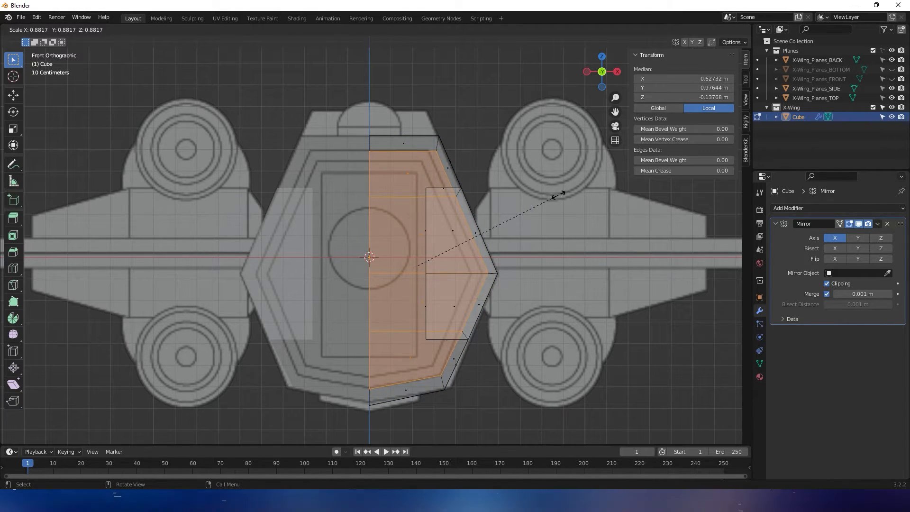
pyautogui.click(558, 194)
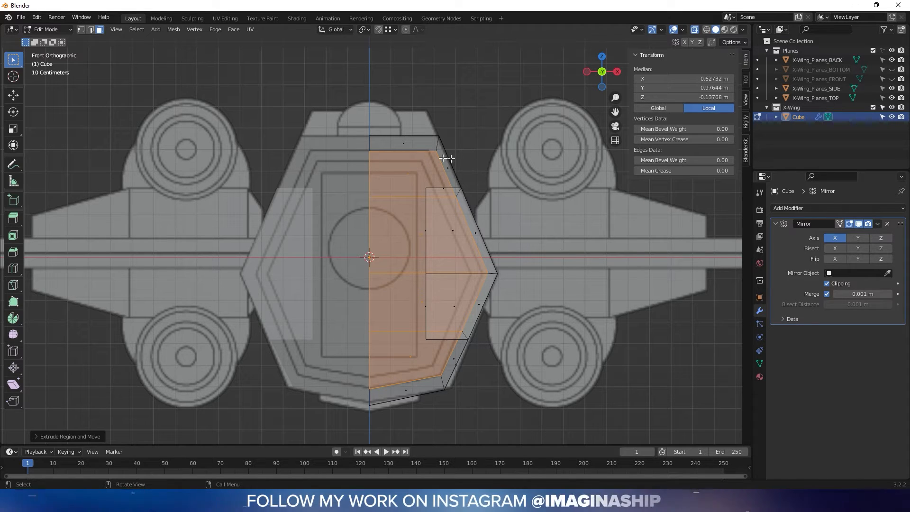
# Move the inset end faces inward along X to a median X of about 0.607 m.
pyautogui.press('g')
pyautogui.press('x')
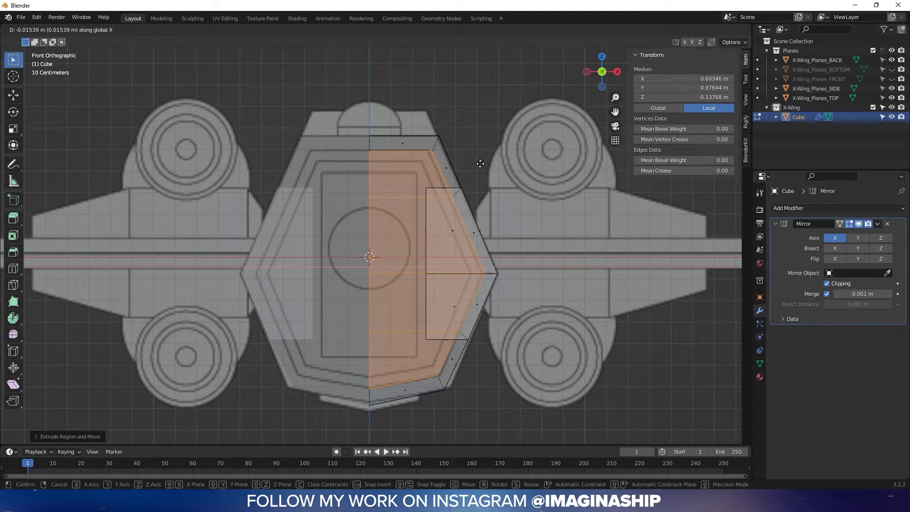
pyautogui.click(461, 161)
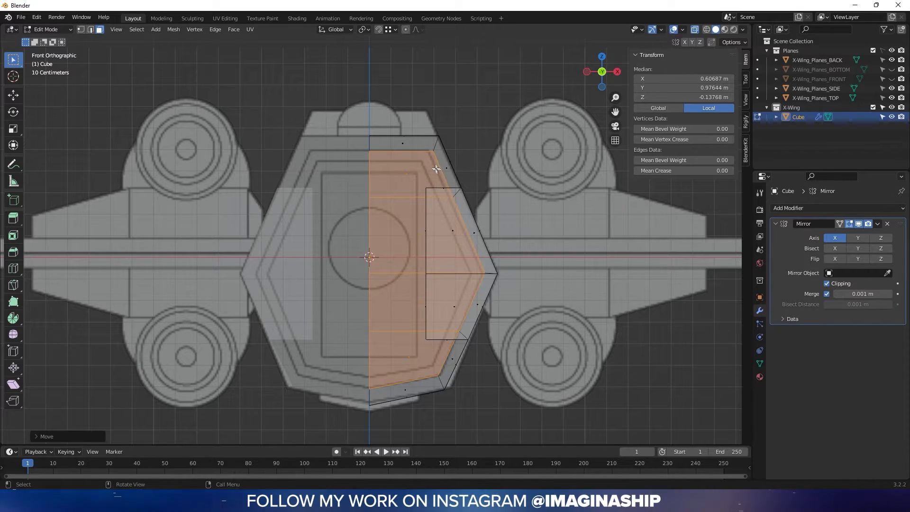
# Select the two upper outer vertices of the inset outline.
pyautogui.press('1')
pyautogui.click(433, 153)
pyautogui.keyDown('shift'); pyautogui.moveTo(457, 207); pyautogui.dragTo(457, 207); pyautogui.keyUp('shift')
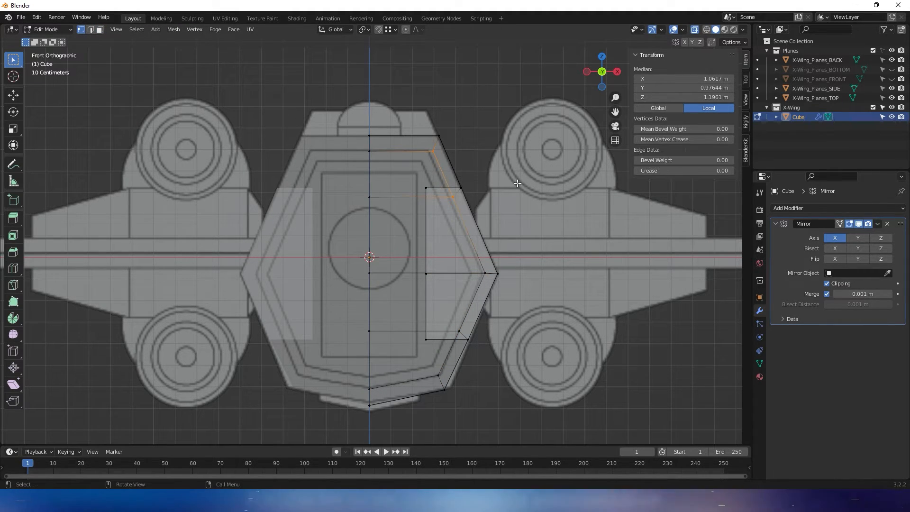
pyautogui.press('g')
pyautogui.press('x')
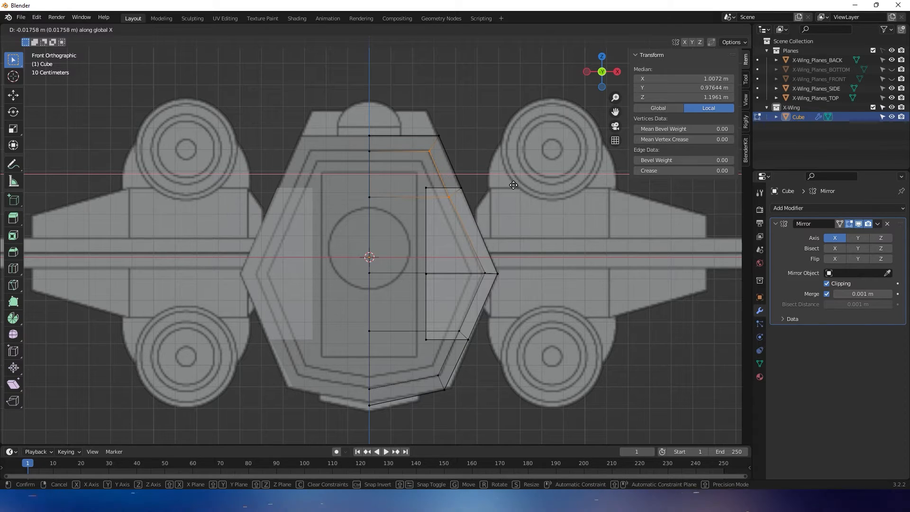
pyautogui.click(514, 184)
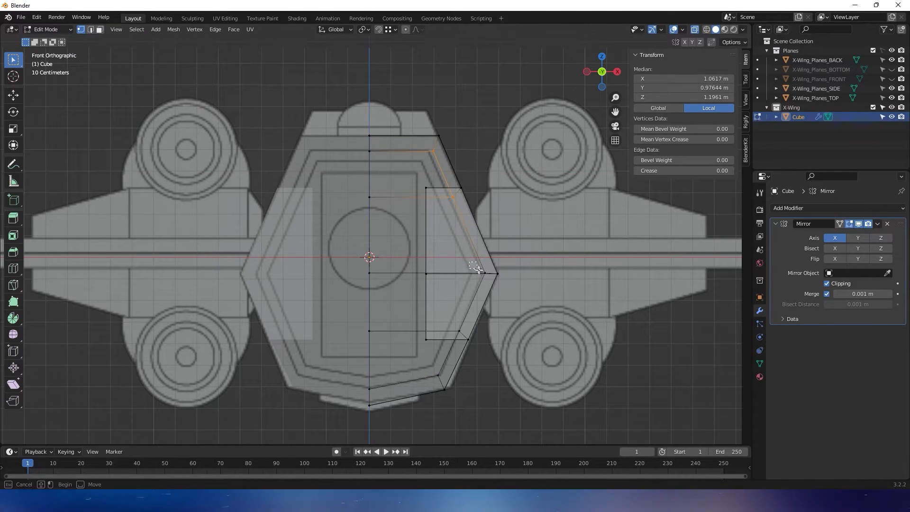
# Add the outermost side vertex to the selection and move the three vertices about 0.009 m inward along X.
pyautogui.moveTo(489, 278); pyautogui.dragTo(512, 278)
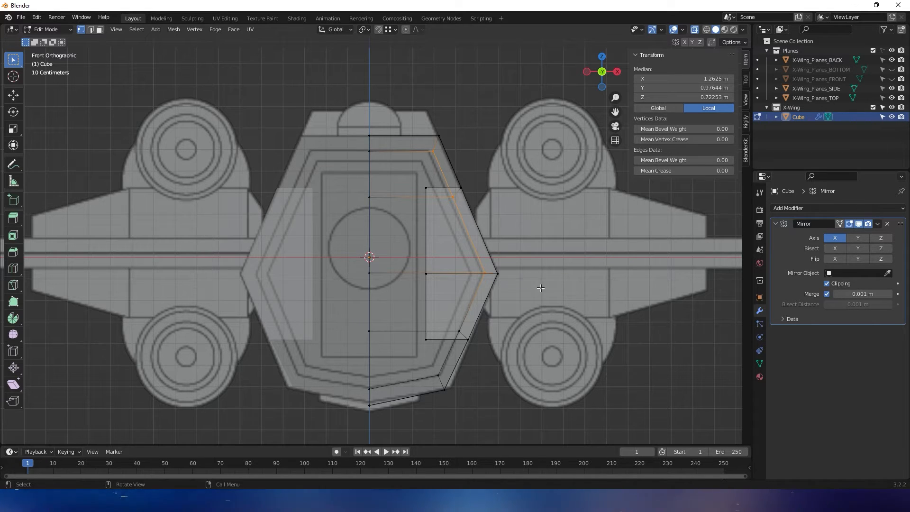
pyautogui.press('g')
pyautogui.press('x')
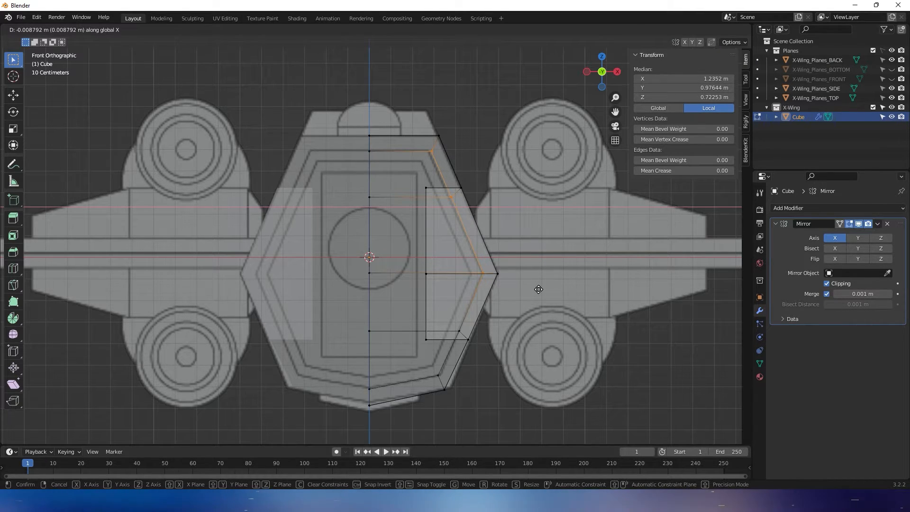
pyautogui.click(538, 289)
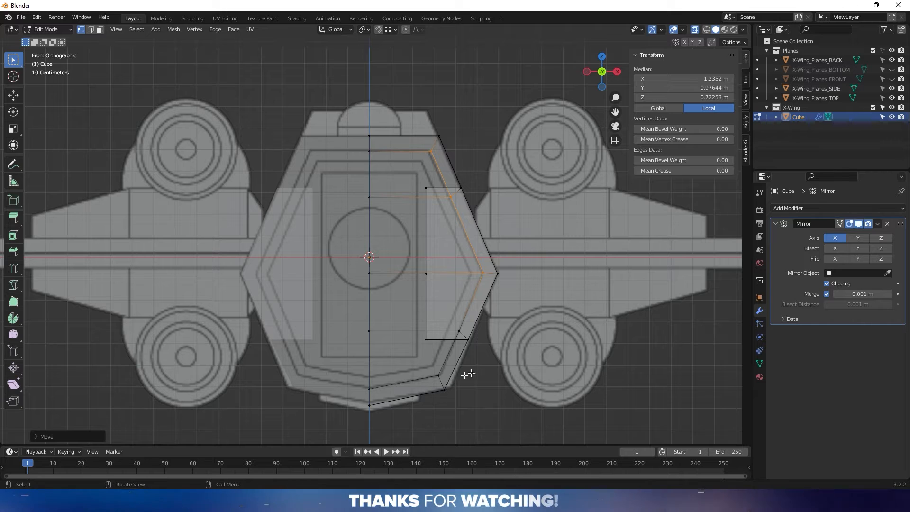
# Move the inset end faces rearward along Y to a median Y of about 1.005 m, matching the top reference's bevelled end.
pyautogui.hotkey('alt', 'z')
pyautogui.moveTo(467, 374); pyautogui.dragTo(408, 276, button='middle')
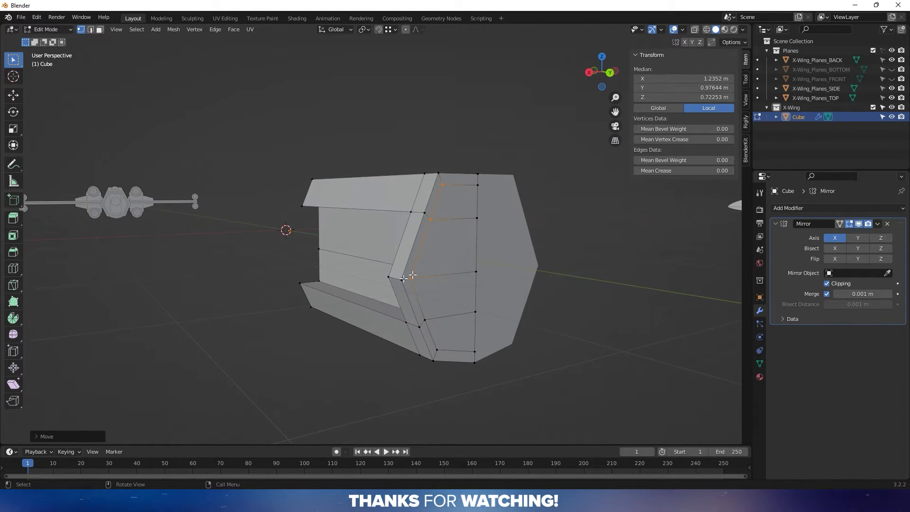
pyautogui.press('3')
pyautogui.press('b')
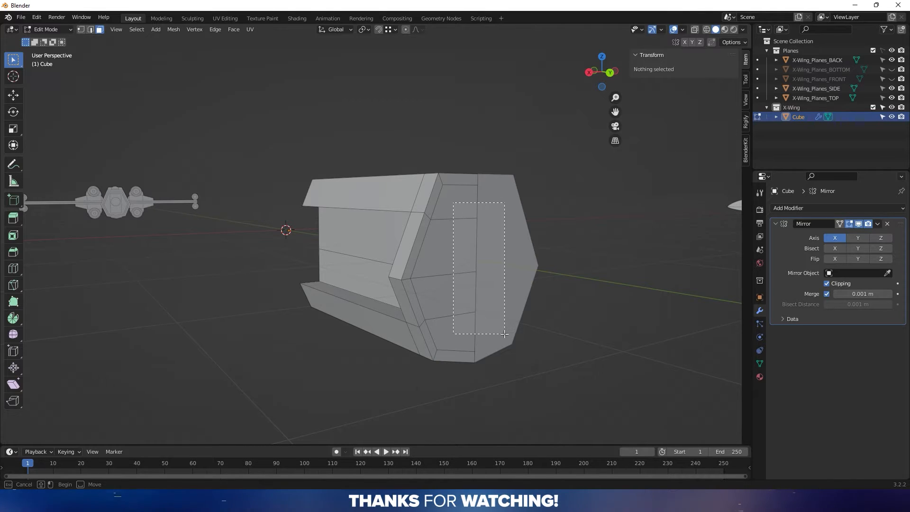
pyautogui.moveTo(504, 333); pyautogui.dragTo(504, 334)
pyautogui.click(603, 57)
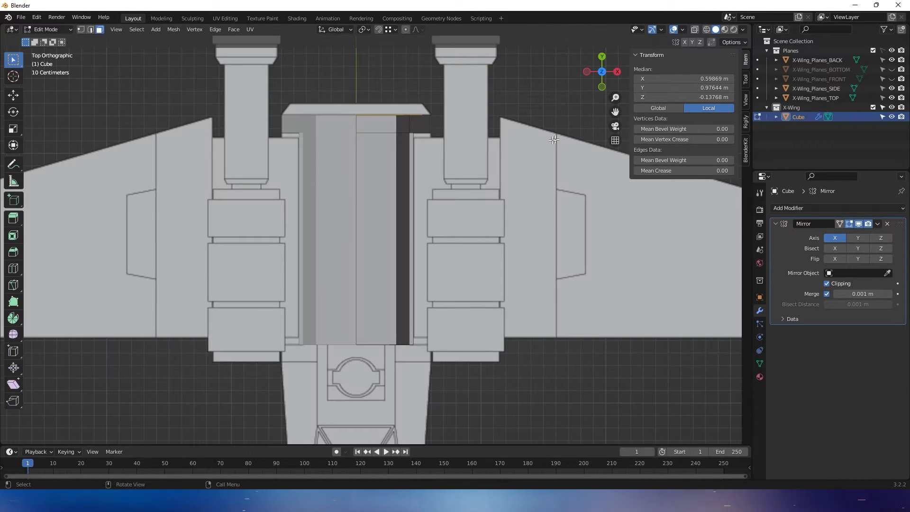
pyautogui.keyDown('shift'); pyautogui.moveTo(495, 113); pyautogui.dragTo(527, 240, button='middle'); pyautogui.keyUp('shift')
pyautogui.scroll(2, 528, 245)
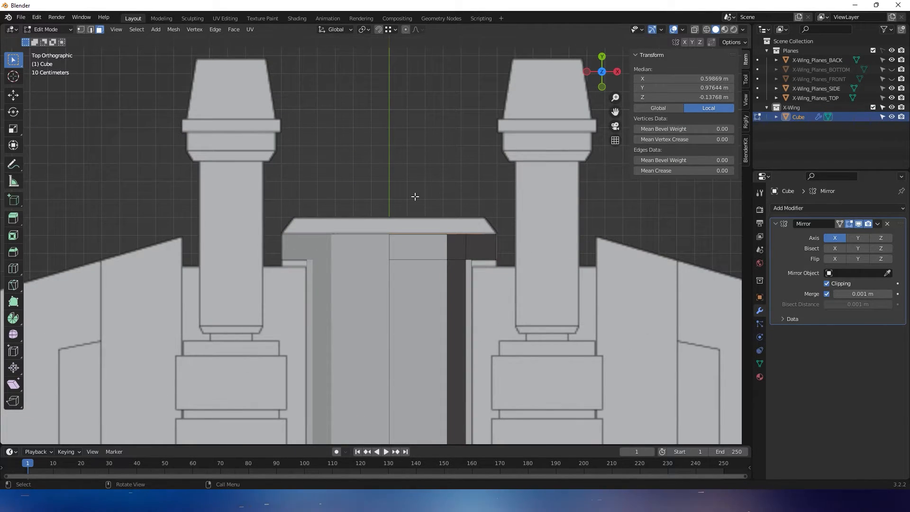
pyautogui.scroll(-9, 305, 247)
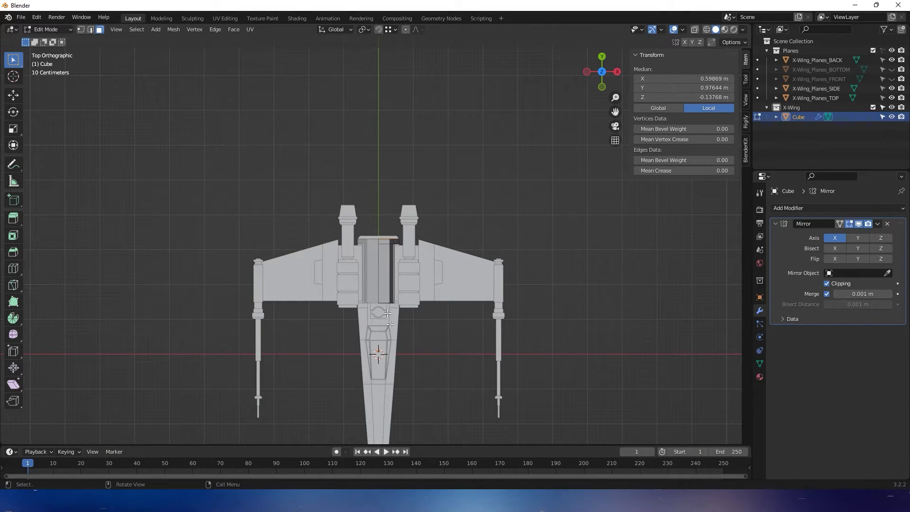
pyautogui.scroll(8, 388, 313)
pyautogui.press('g')
pyautogui.press('y')
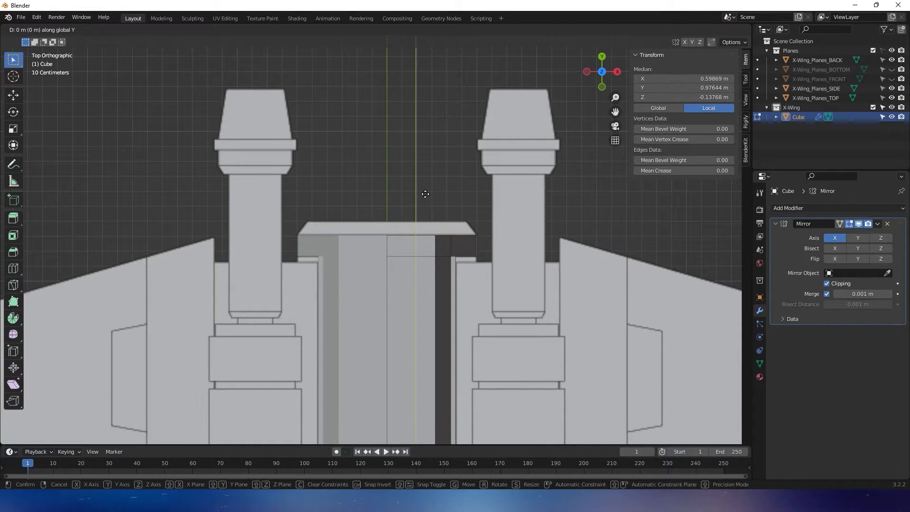
pyautogui.click(424, 180)
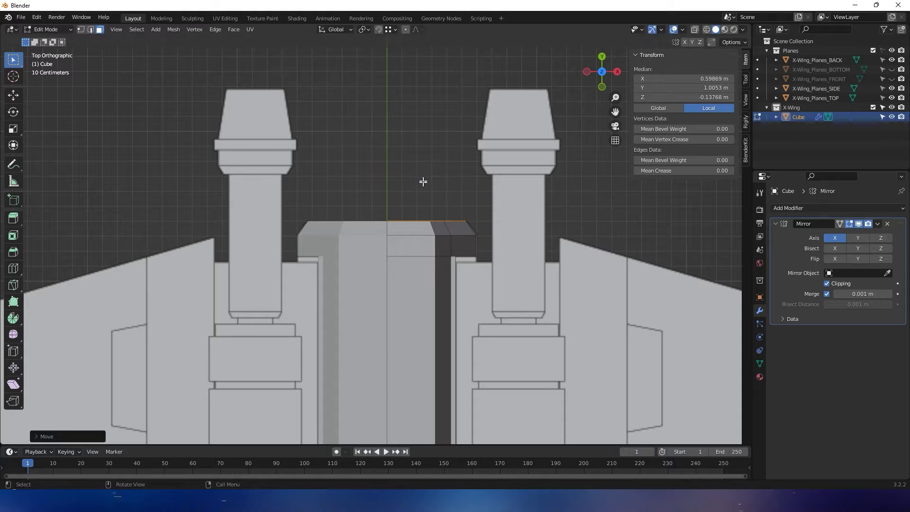
# Extrude the end faces in place again and scale them down to the next reference outline, at a median X of about 0.572 m.
pyautogui.moveTo(425, 183); pyautogui.dragTo(275, 130, button='middle')
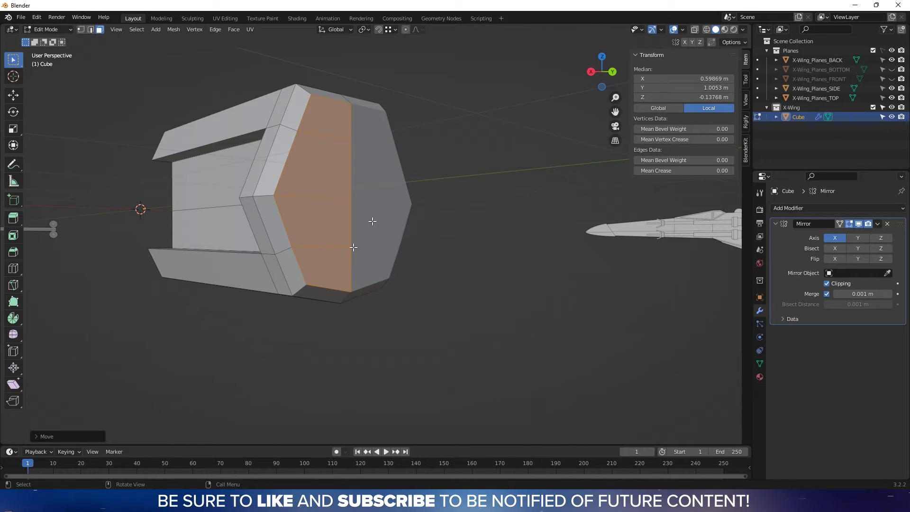
pyautogui.click(612, 72)
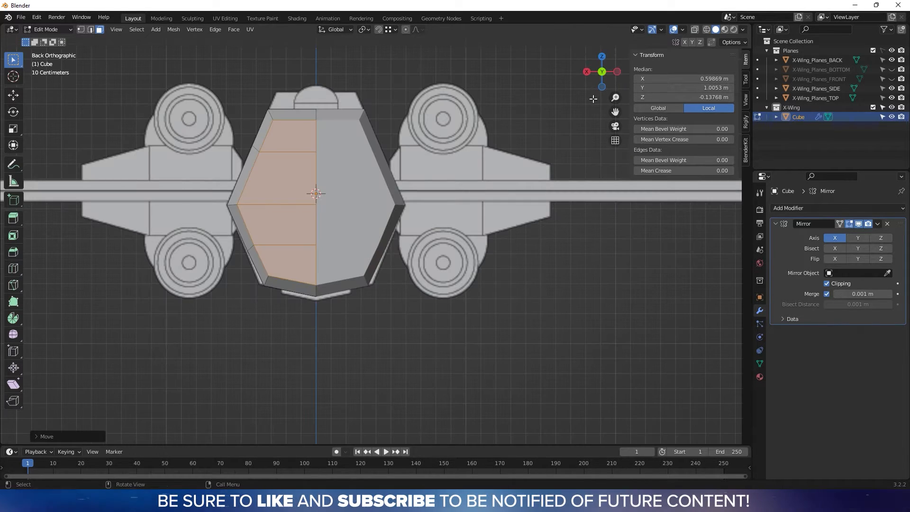
pyautogui.hotkey('alt', 'z')
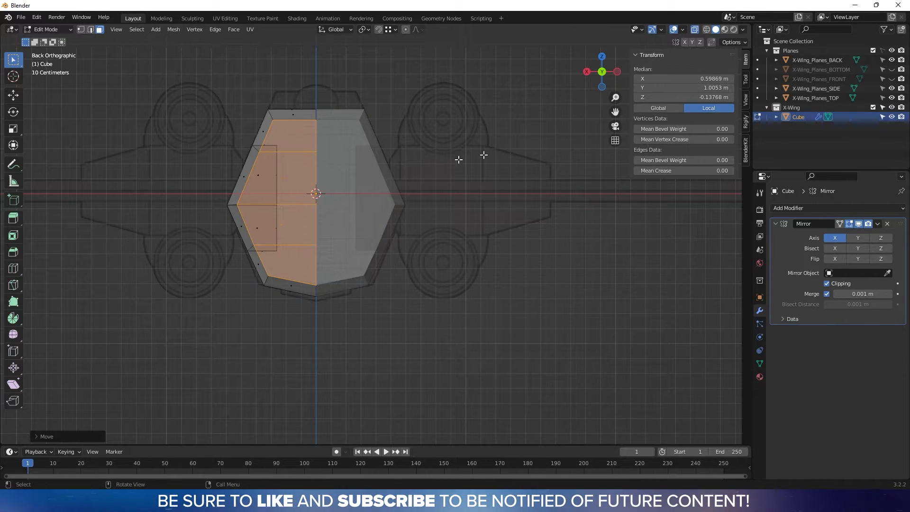
pyautogui.click(602, 72)
pyautogui.scroll(2, 398, 225)
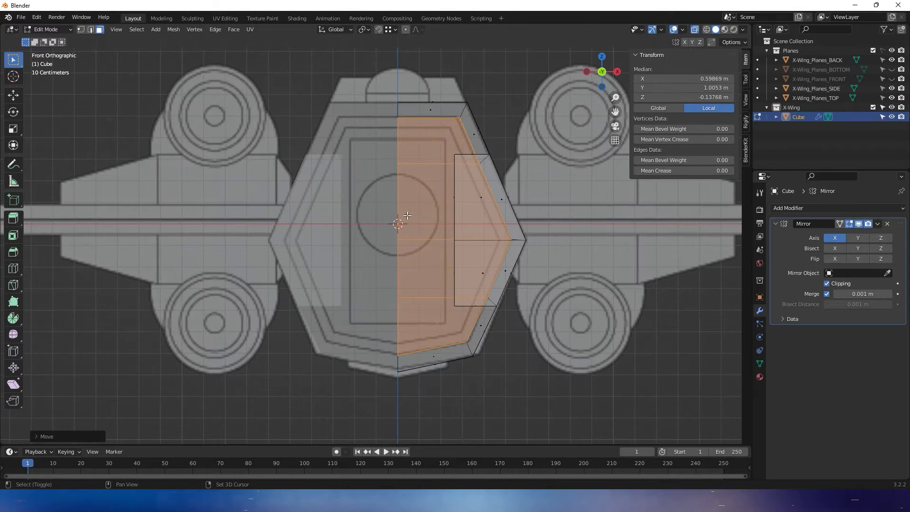
pyautogui.press('e')
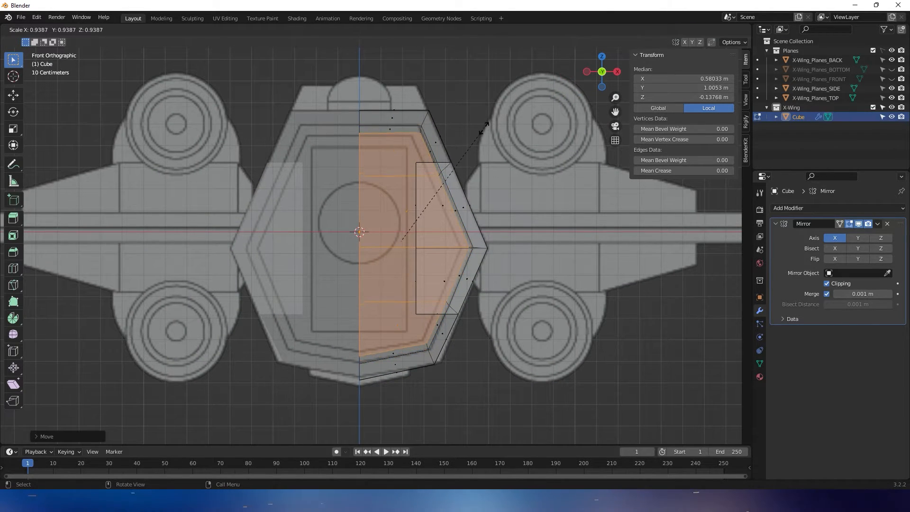
pyautogui.click(482, 129)
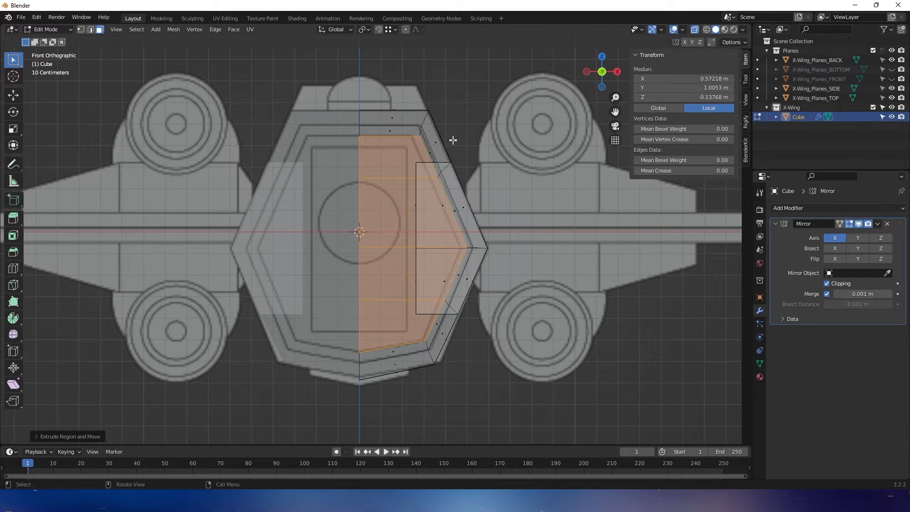
# Move the second inset's faces about 0.02 m inward along X to a median X of about 0.542 m.
pyautogui.press('g')
pyautogui.press('x')
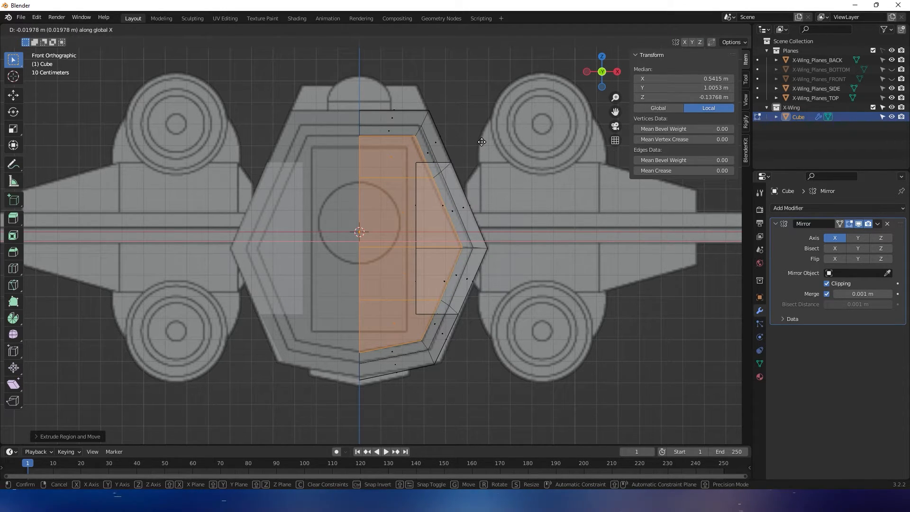
pyautogui.click(482, 141)
pyautogui.moveTo(547, 158); pyautogui.dragTo(385, 184, button='middle')
pyautogui.moveTo(390, 148); pyautogui.dragTo(368, 176, button='middle')
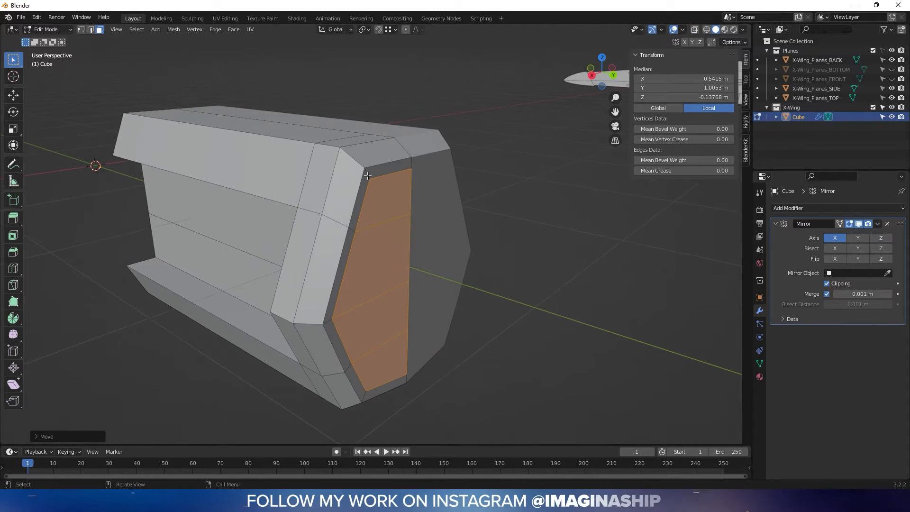
# Extrude the end faces inward to a median Y of about 0.991 m, and inspect the recessed rear in Object Mode.
pyautogui.press('e')
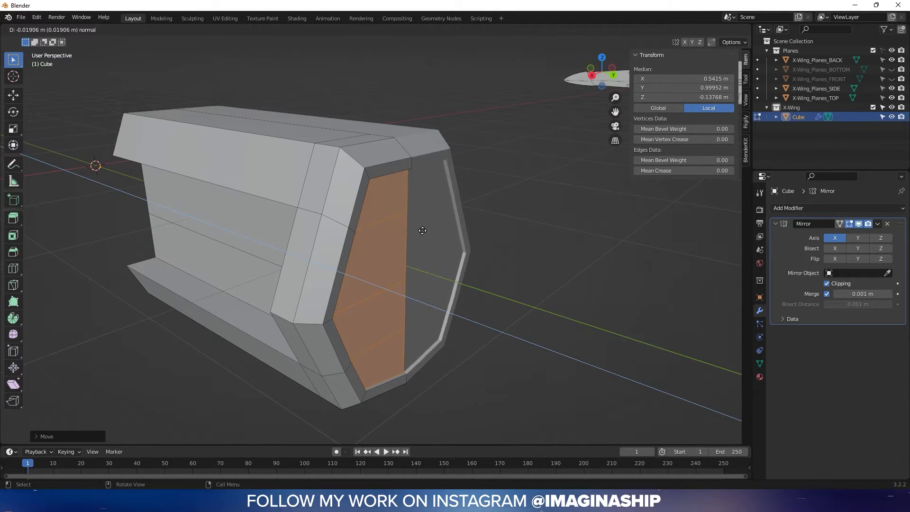
pyautogui.click(419, 232)
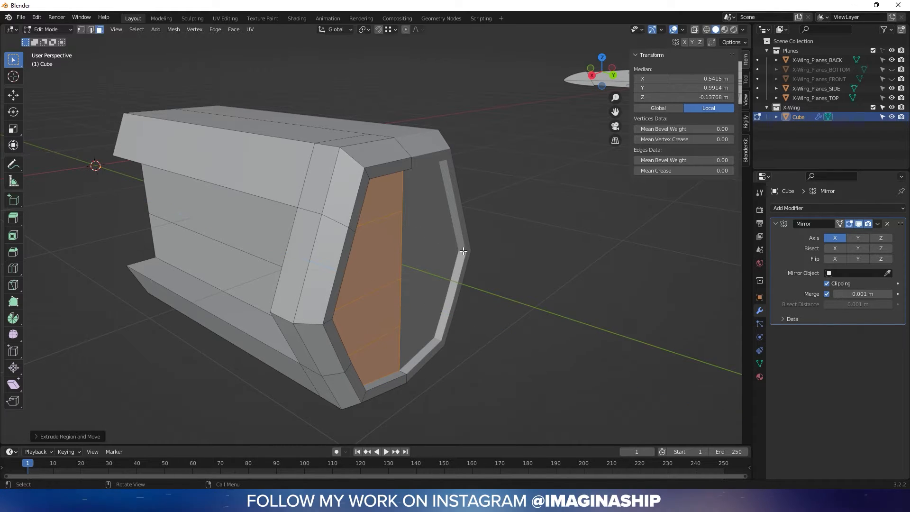
pyautogui.press('Tab')
pyautogui.moveTo(463, 249); pyautogui.dragTo(444, 237, button='middle')
pyautogui.scroll(-2, 444, 237)
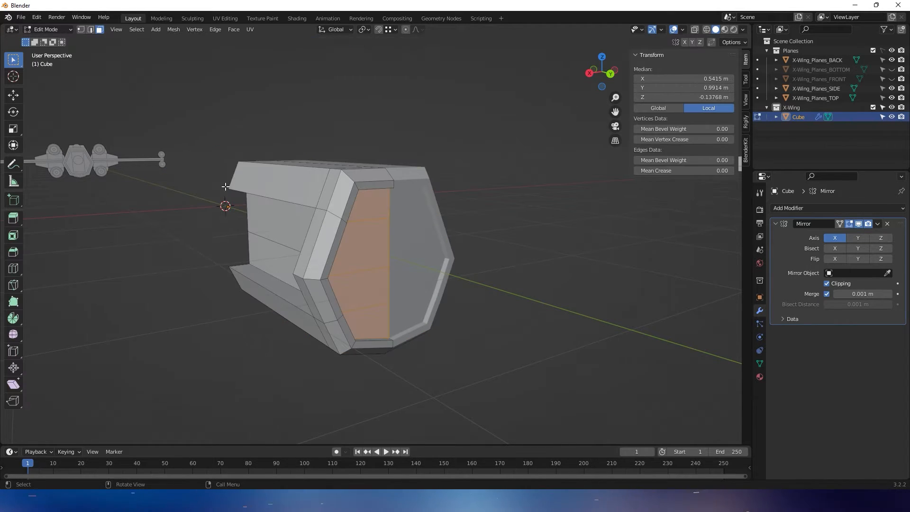
# Reveal the hidden fuselage faces and inspect the cockpit and nose area in Object Mode before resuming mesh editing.
pyautogui.press('Tab')
pyautogui.hotkey('alt', 'h')
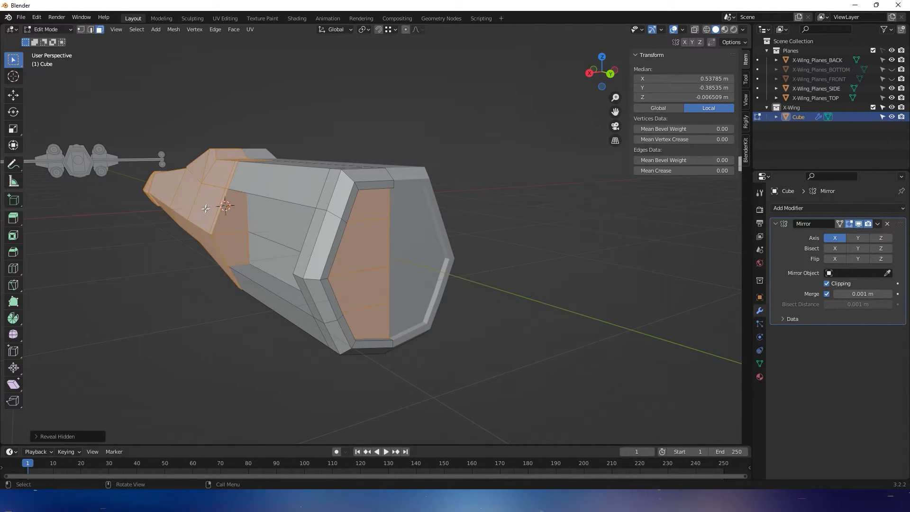
pyautogui.moveTo(199, 209); pyautogui.dragTo(374, 226, button='middle')
pyautogui.press('Tab')
pyautogui.click(552, 325)
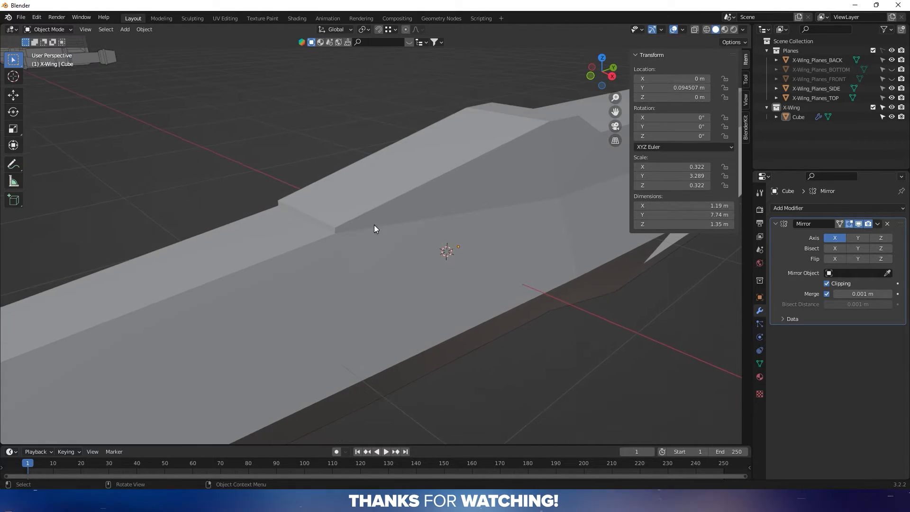
pyautogui.click(374, 218)
pyautogui.moveTo(425, 243); pyautogui.dragTo(370, 274, button='middle')
pyautogui.press('Tab')
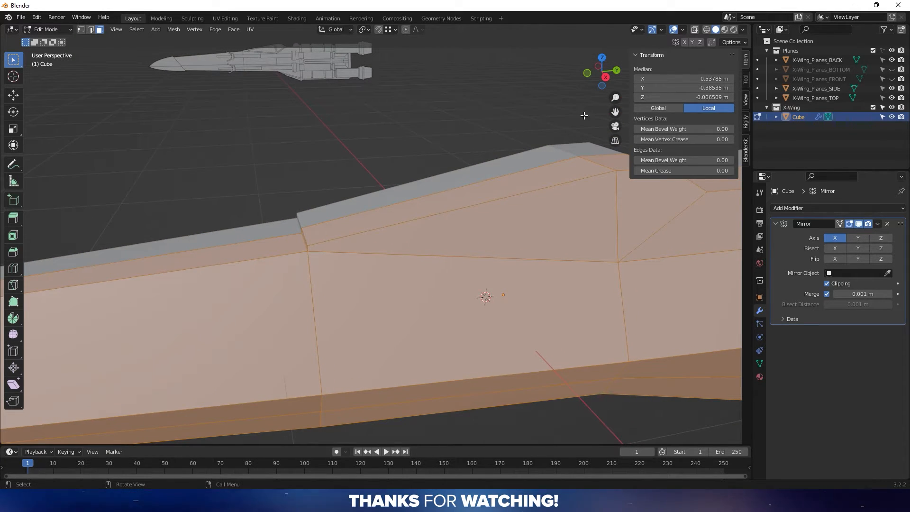
# Add a vertical loop cut just behind the cockpit section's front edge in the side view, at a median Y of about -0.240 m.
pyautogui.click(606, 77)
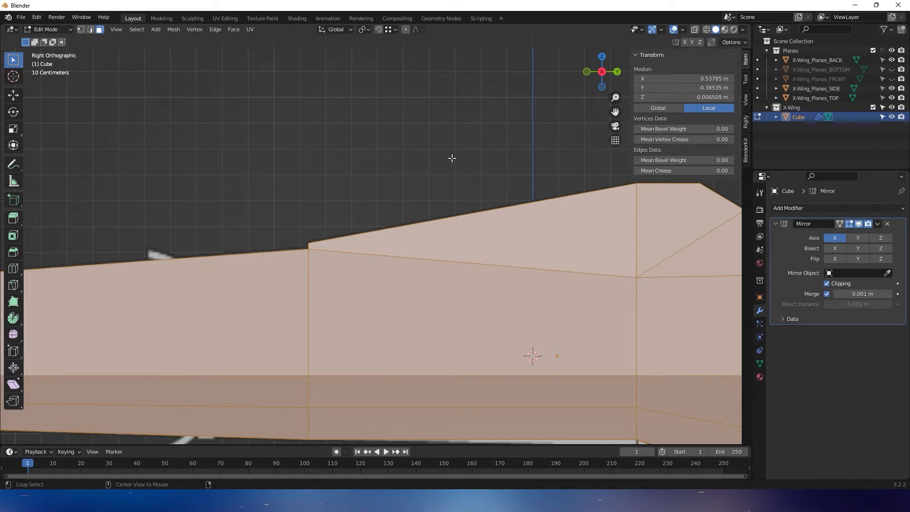
pyautogui.hotkey('alt', 'z')
pyautogui.keyDown('shift'); pyautogui.moveTo(414, 256); pyautogui.dragTo(431, 148, button='middle'); pyautogui.keyUp('shift')
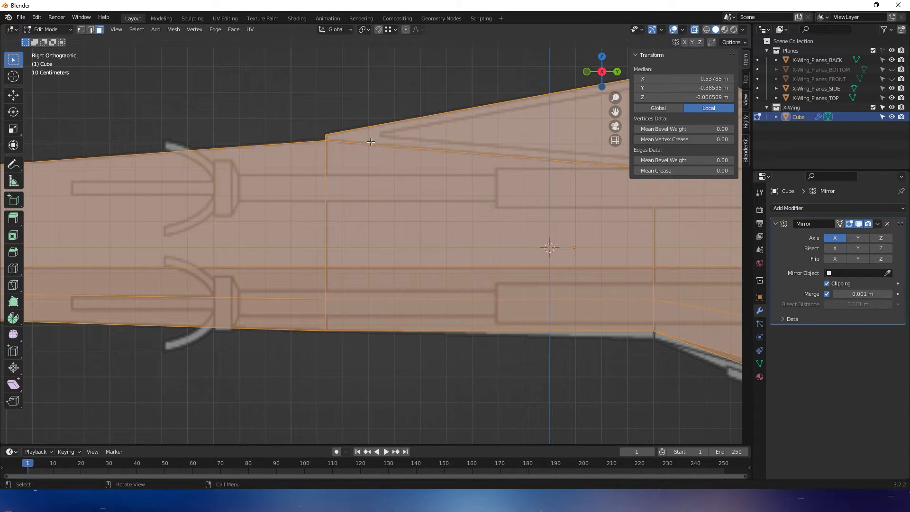
pyautogui.click(398, 152)
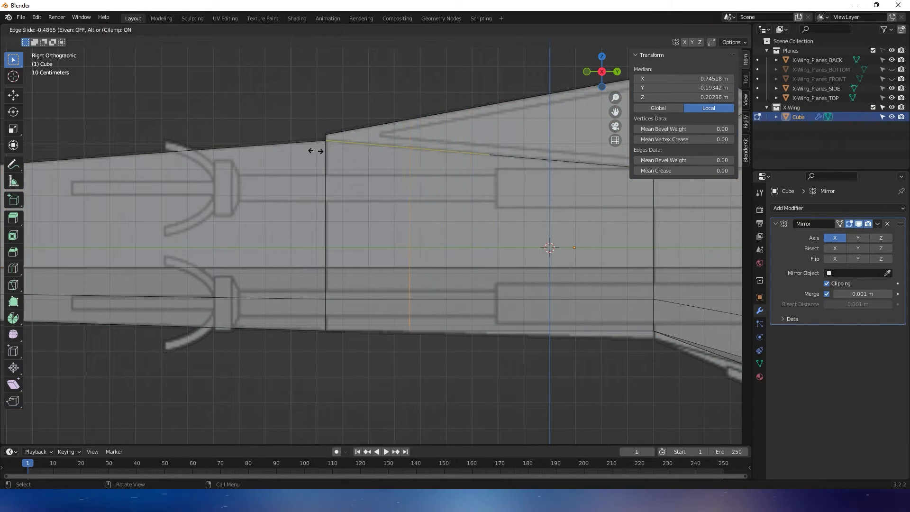
pyautogui.click(285, 154)
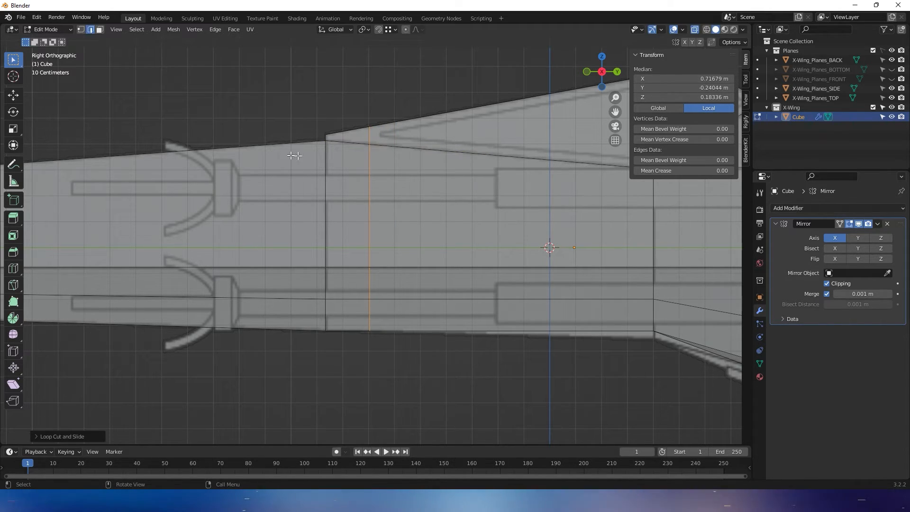
pyautogui.scroll(-1, 407, 149)
pyautogui.scroll(-2, 406, 149)
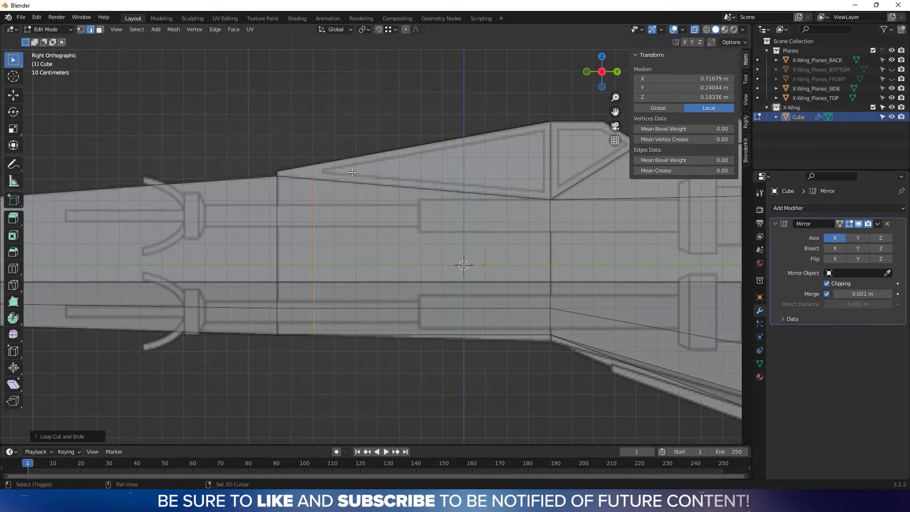
# Turn off X-ray and select the two faces that form the cockpit's front and rear side windows.
pyautogui.moveTo(369, 161); pyautogui.dragTo(335, 248, button='middle')
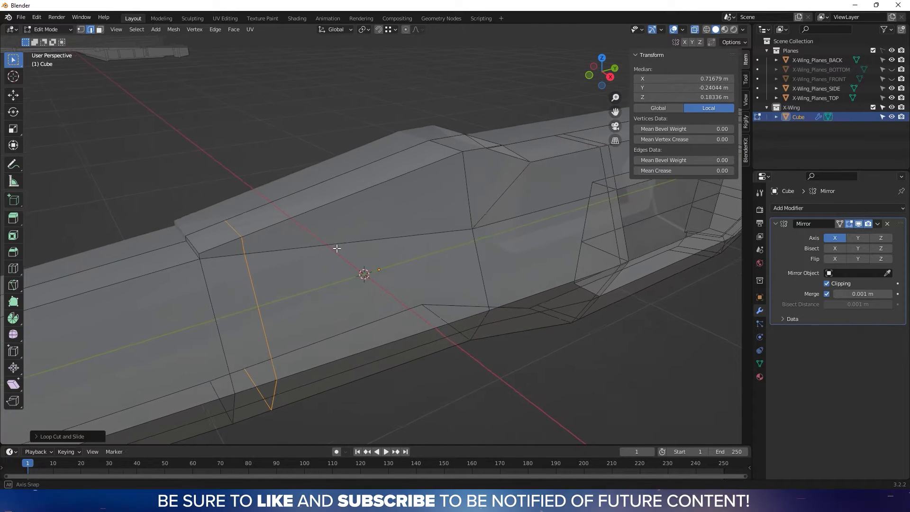
pyautogui.press('3')
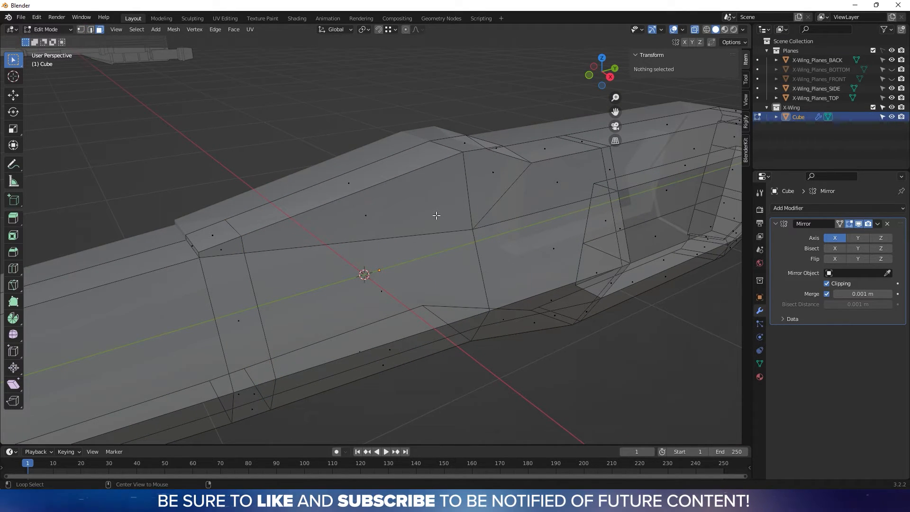
pyautogui.hotkey('alt', 'z')
pyautogui.moveTo(439, 199); pyautogui.dragTo(444, 259, button='middle')
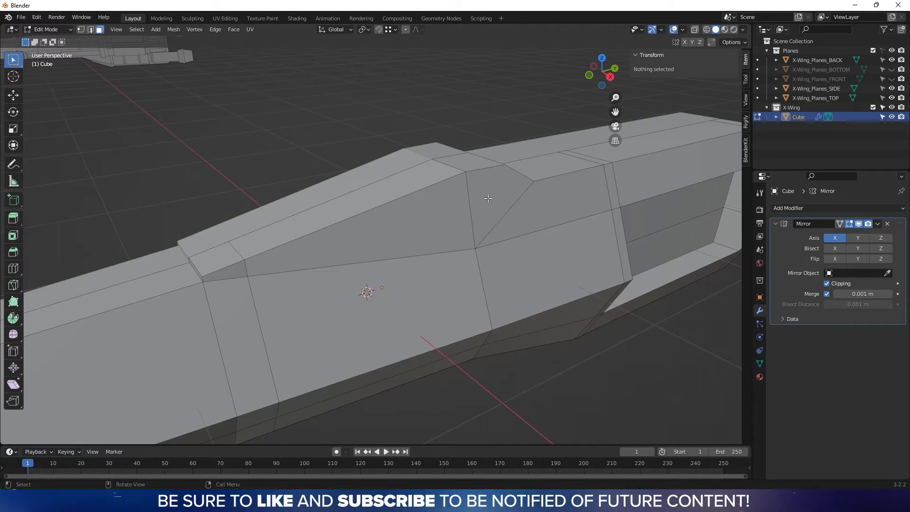
pyautogui.moveTo(488, 198); pyautogui.dragTo(409, 162, button='middle')
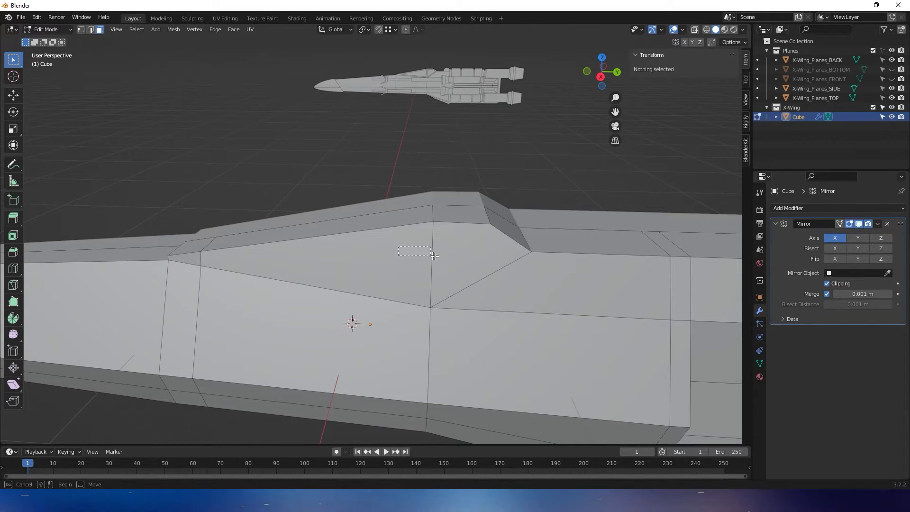
pyautogui.moveTo(434, 256); pyautogui.dragTo(451, 265)
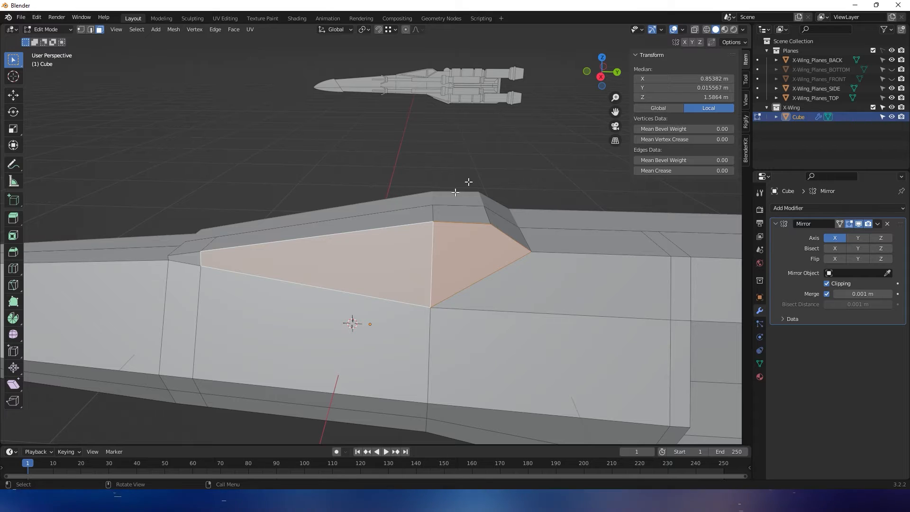
# Set the transform orientation to Normal and the pivot point to Individual Origins.
pyautogui.click(342, 29)
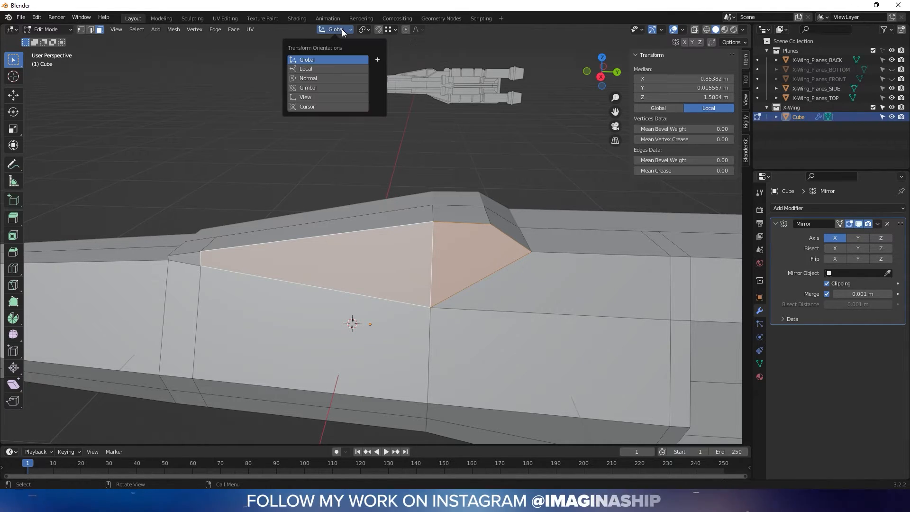
pyautogui.click(322, 79)
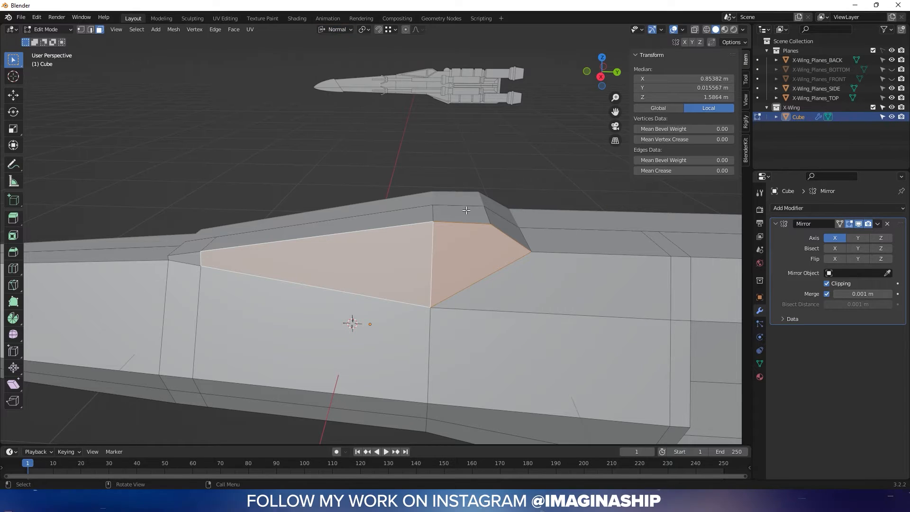
pyautogui.moveTo(381, 45); pyautogui.dragTo(363, 36, button='middle')
pyautogui.scroll(2, 362, 36)
pyautogui.click(365, 31)
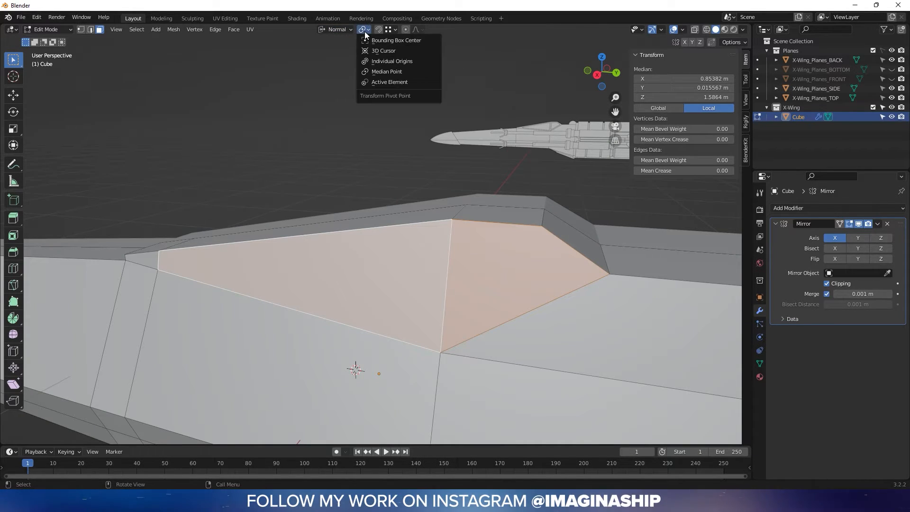
pyautogui.click(374, 61)
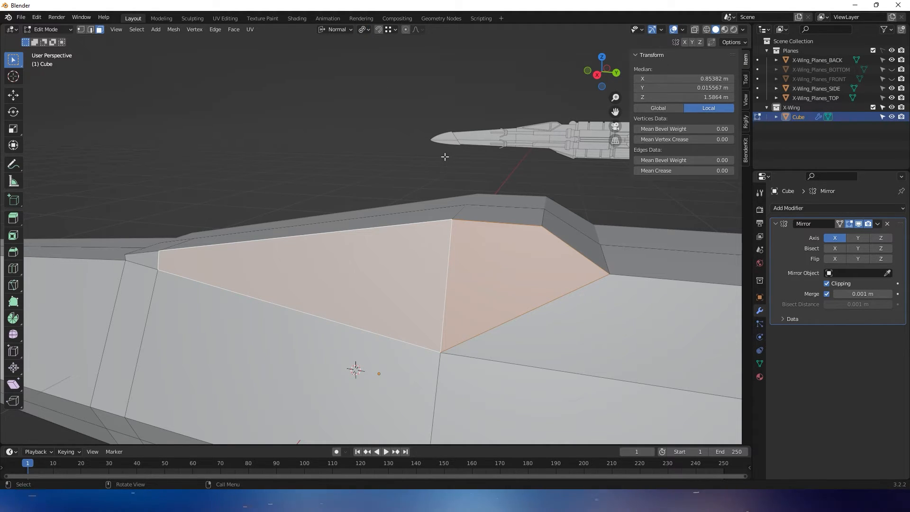
# Inset the two side window faces individually by about 0.015 m and scale them along their normal Y to about 0.89.
pyautogui.press('i')
pyautogui.press('i')
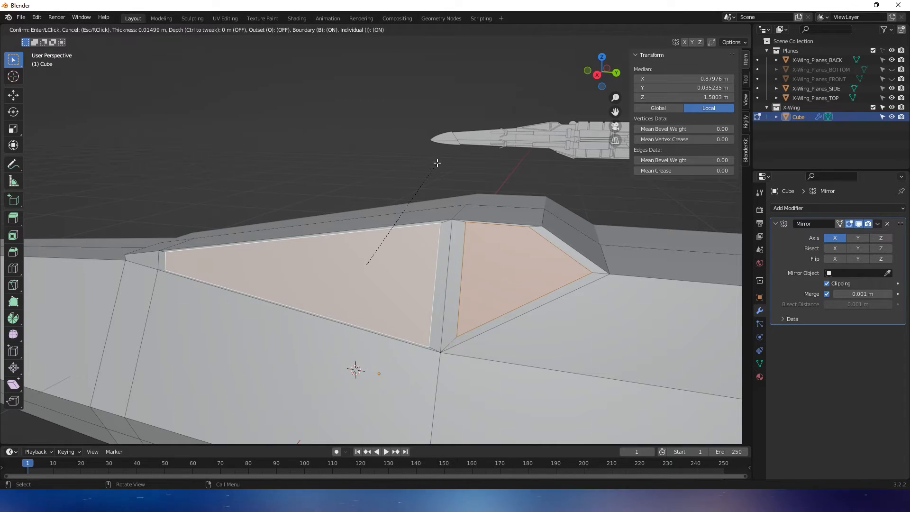
pyautogui.click(451, 176)
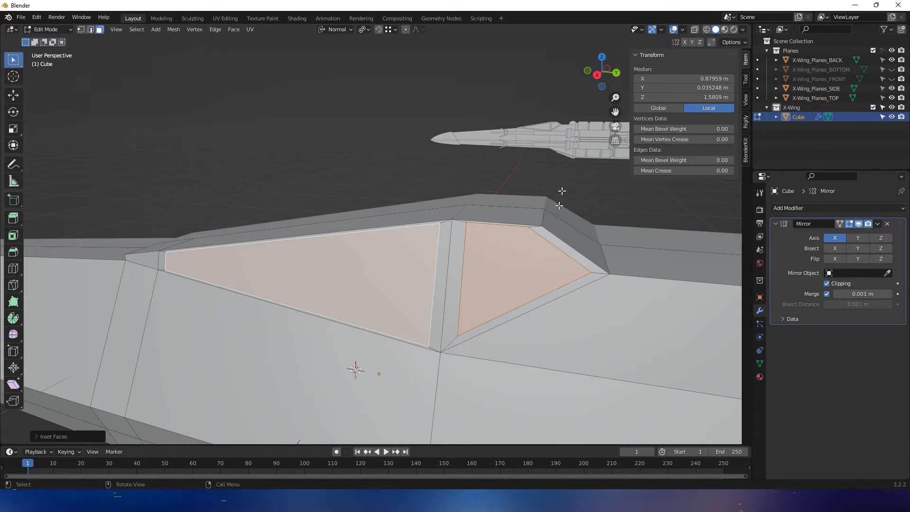
pyautogui.press('s')
pyautogui.press('y')
pyautogui.press('y')
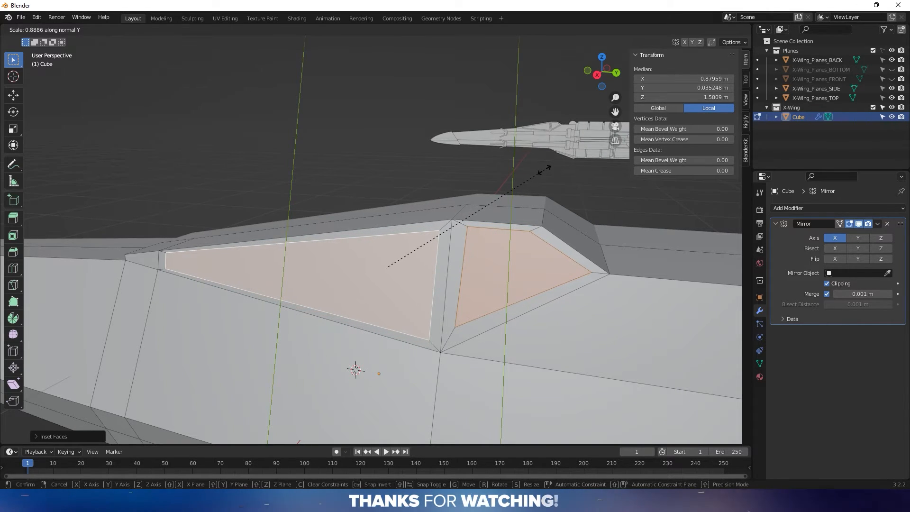
pyautogui.click(545, 169)
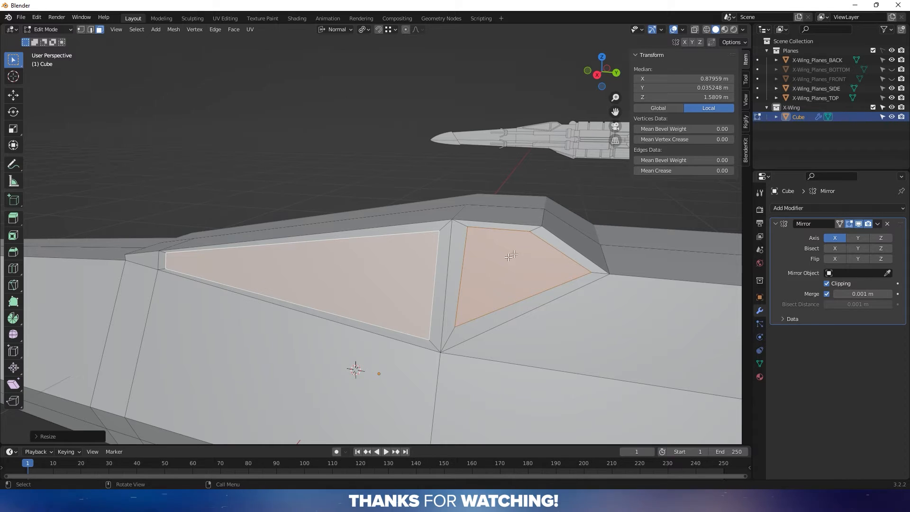
# Move the rear side window face about 0.009 m along its normal Y to even out its frame.
pyautogui.click(492, 255)
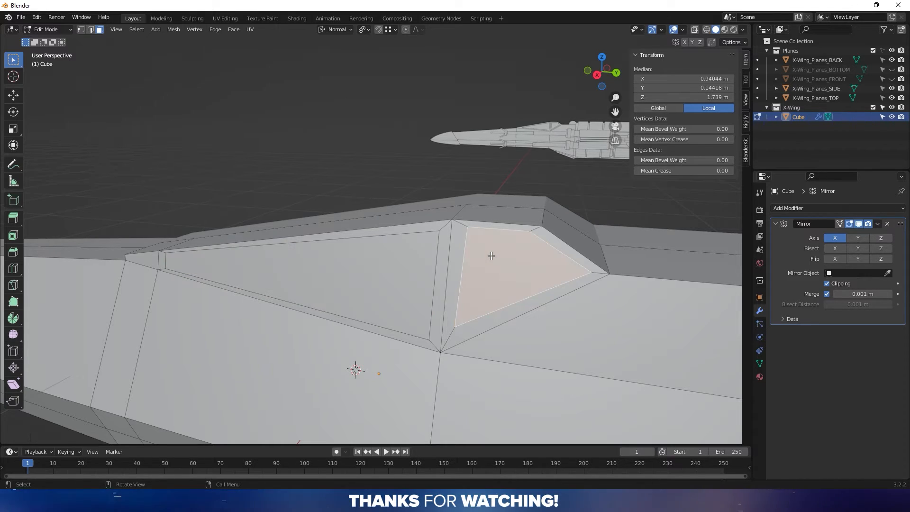
pyautogui.press('g')
pyautogui.press('y')
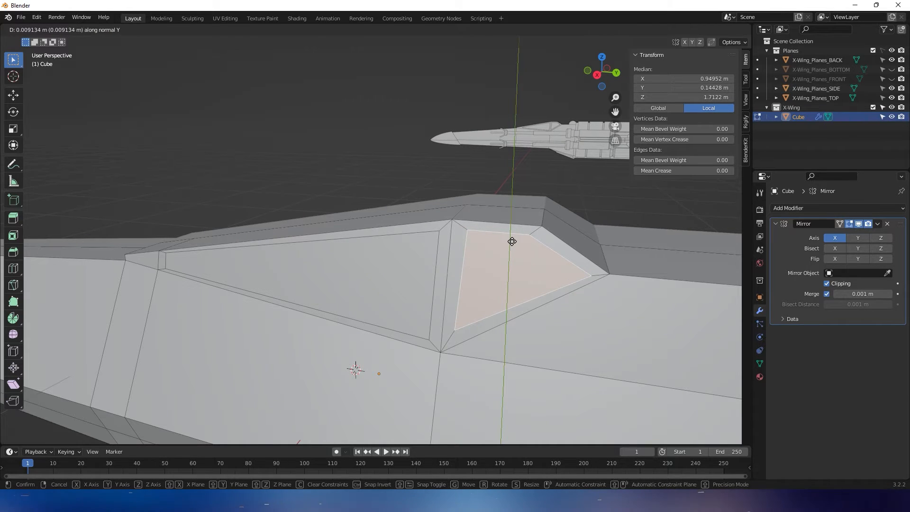
pyautogui.click(512, 241)
# Extrude the cockpit's long top face and sloping rear face in place and scale them to about 0.94.
pyautogui.moveTo(566, 206); pyautogui.dragTo(507, 331, button='middle')
pyautogui.click(500, 306)
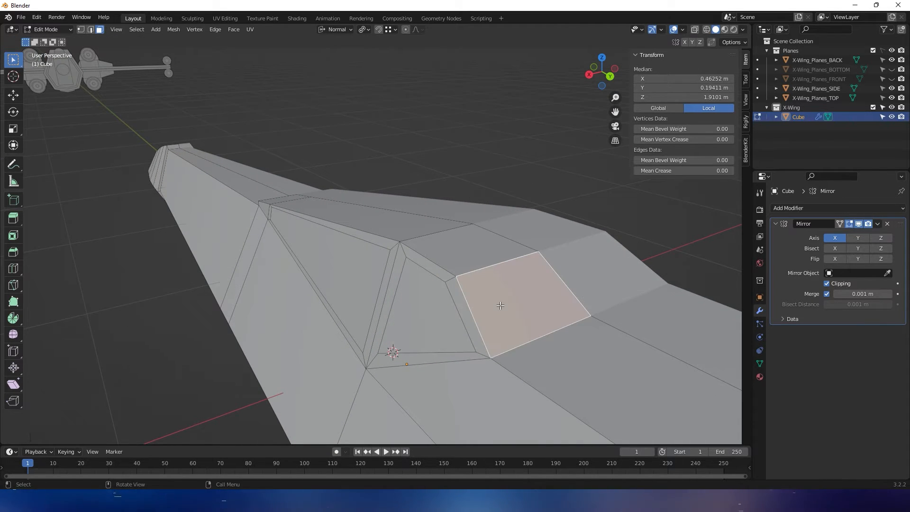
pyautogui.keyDown('shift'); pyautogui.click(413, 240); pyautogui.keyUp('shift')
pyautogui.moveTo(391, 219); pyautogui.dragTo(375, 193, button='middle')
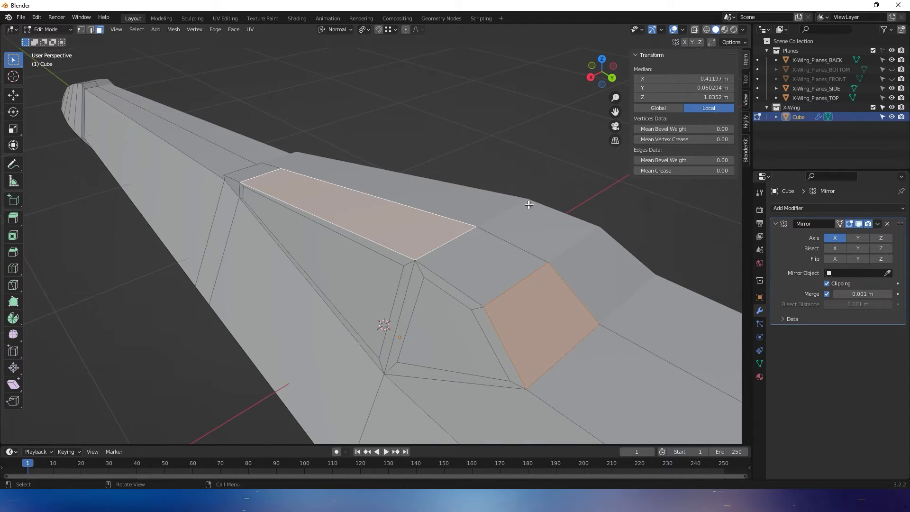
pyautogui.press('s')
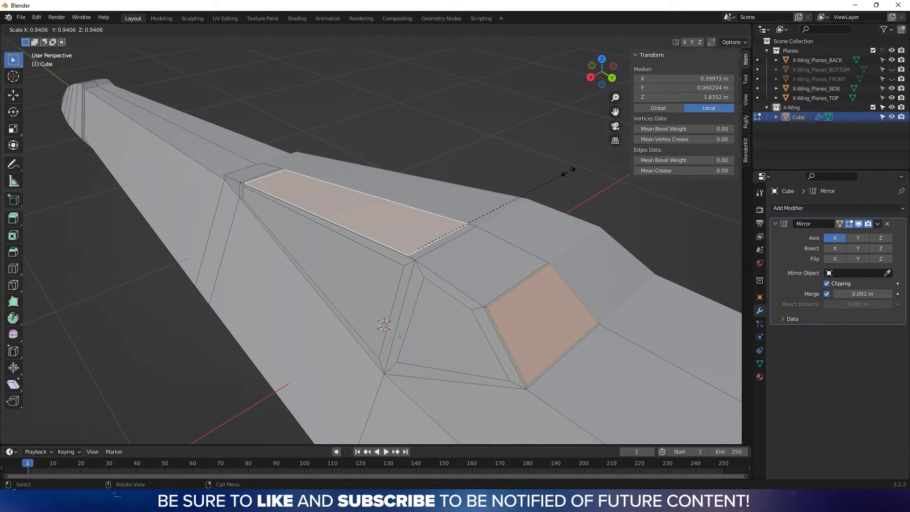
pyautogui.click(569, 172)
# Scale the sloping rear window face further down to about 0.87.
pyautogui.click(547, 303)
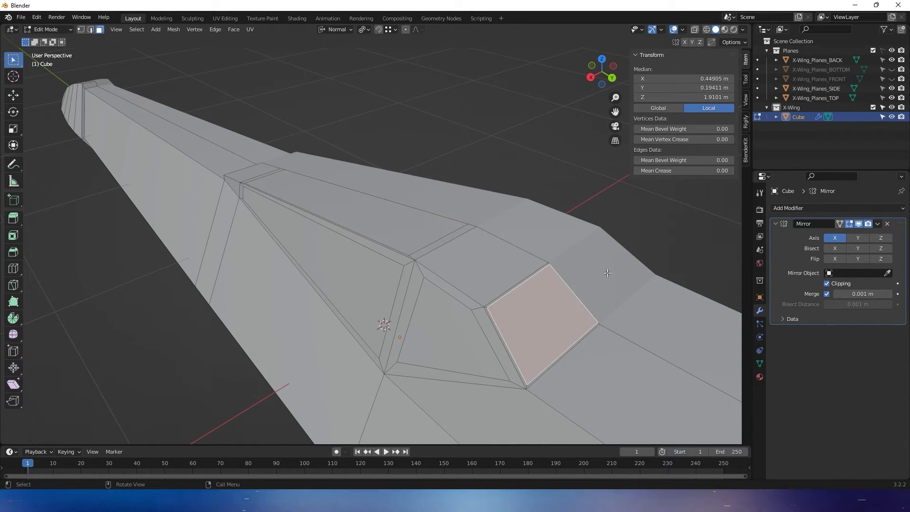
pyautogui.press('s')
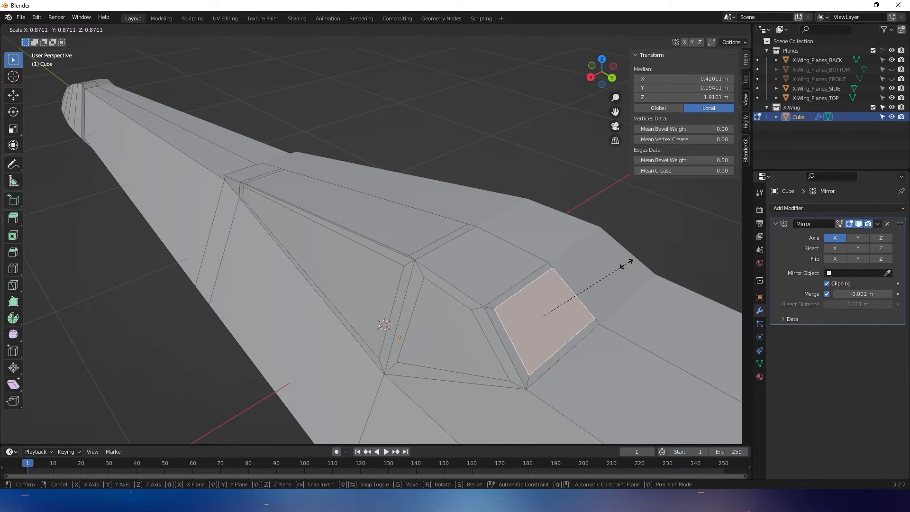
pyautogui.click(627, 263)
# Select the long window face on top of the cockpit.
pyautogui.moveTo(420, 230); pyautogui.dragTo(545, 234, button='middle')
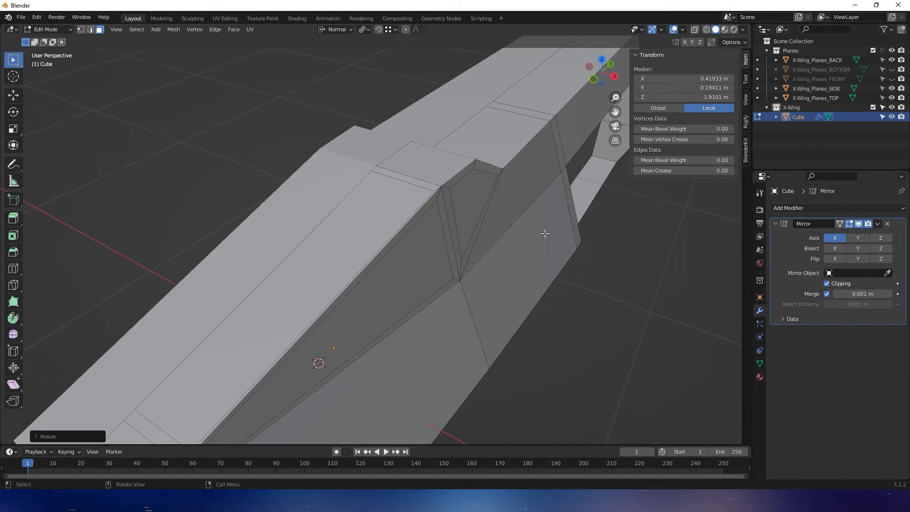
pyautogui.click(334, 239)
pyautogui.moveTo(341, 240); pyautogui.dragTo(416, 163, button='middle')
pyautogui.press('g')
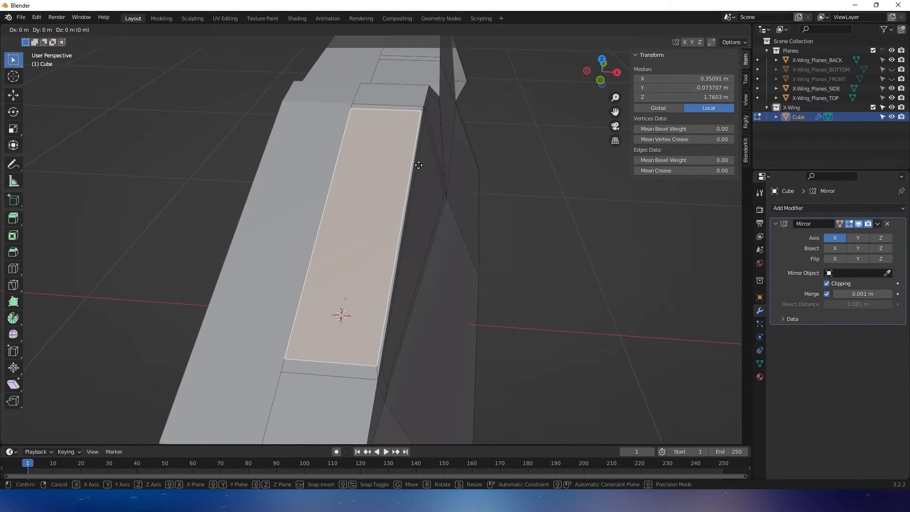
pyautogui.press('x')
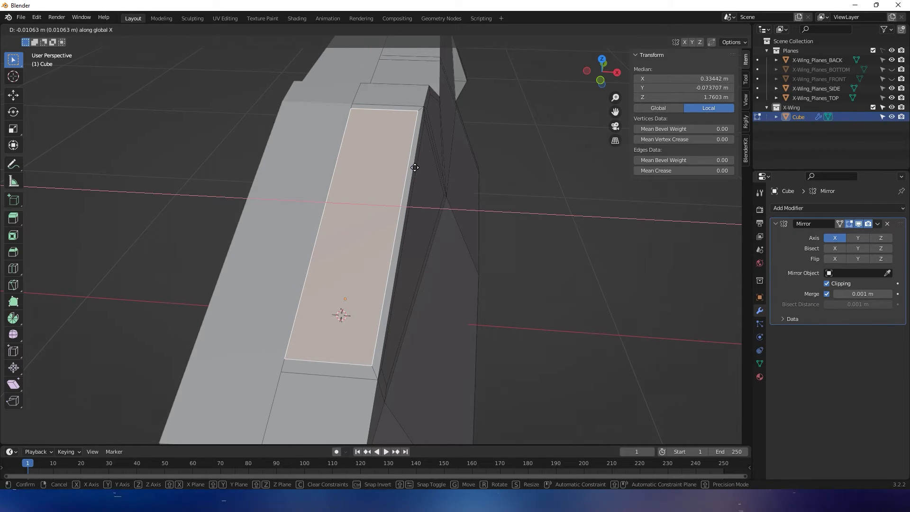
pyautogui.click(412, 169)
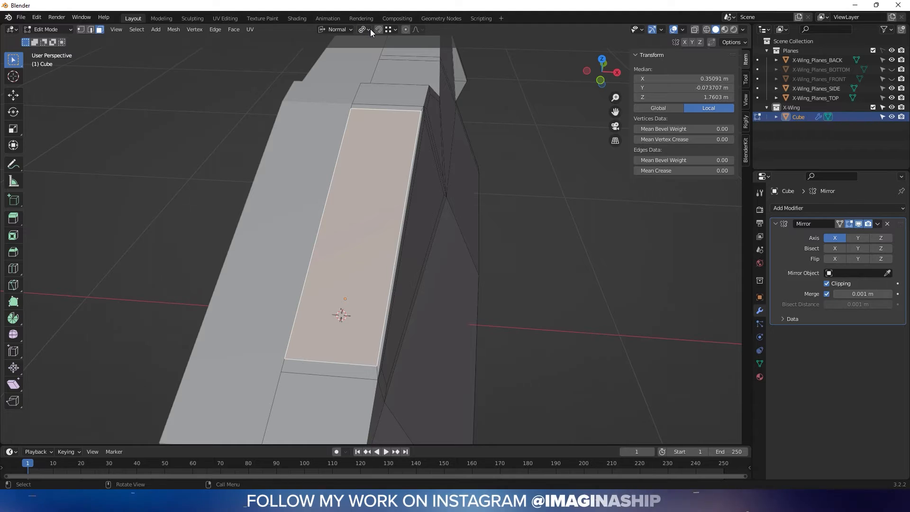
# Switch the transform orientation to Global and move the long top window face about 0.013 m inward along X.
pyautogui.click(342, 30)
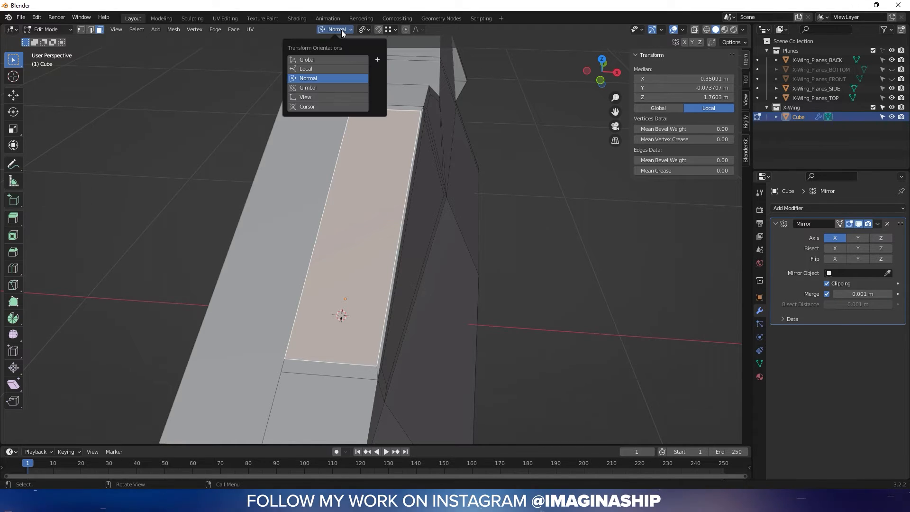
pyautogui.click(323, 59)
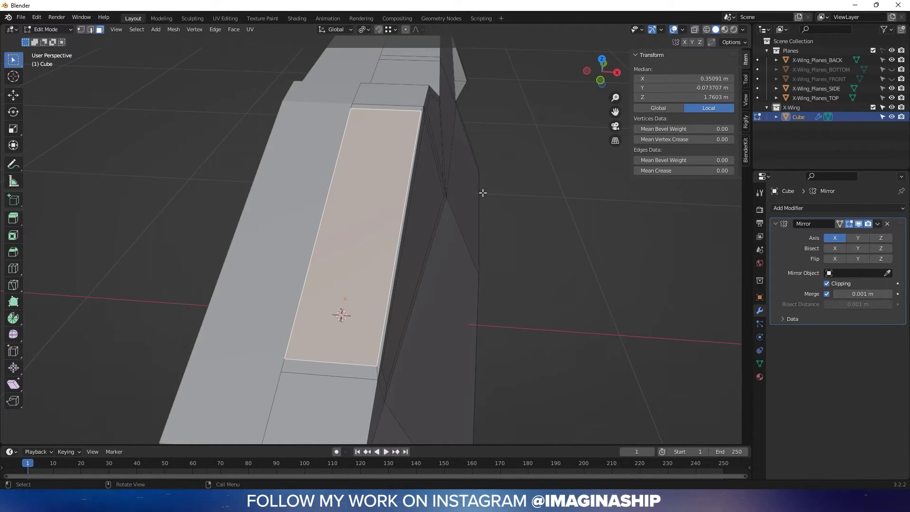
pyautogui.press('g')
pyautogui.press('x')
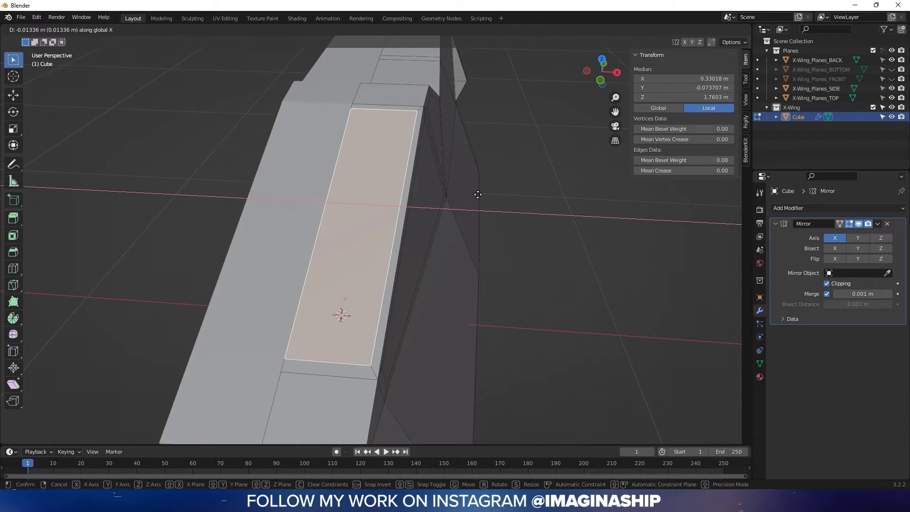
pyautogui.click(478, 195)
# Select the cockpit's inner window faces together: the long top face, the sloping rear face and the two side faces.
pyautogui.moveTo(477, 195); pyautogui.dragTo(435, 222, button='middle')
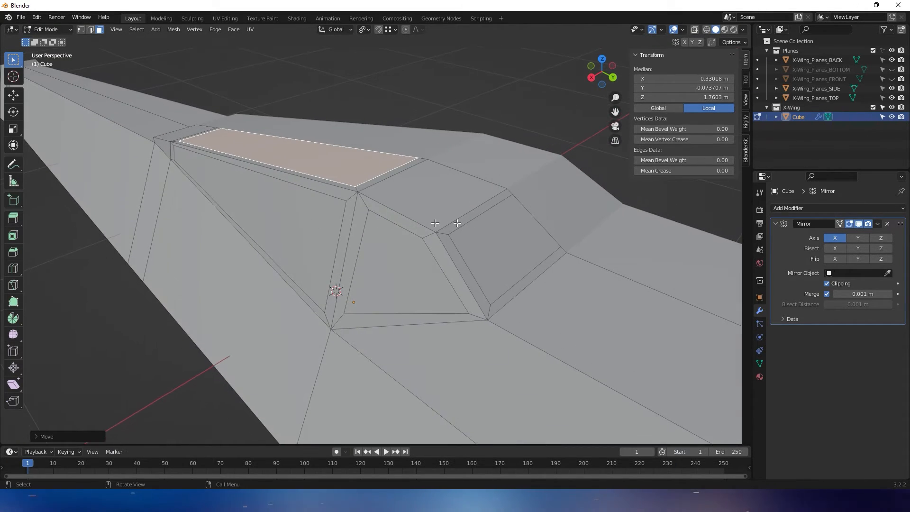
pyautogui.keyDown('shift'); pyautogui.click(490, 240); pyautogui.keyUp('shift')
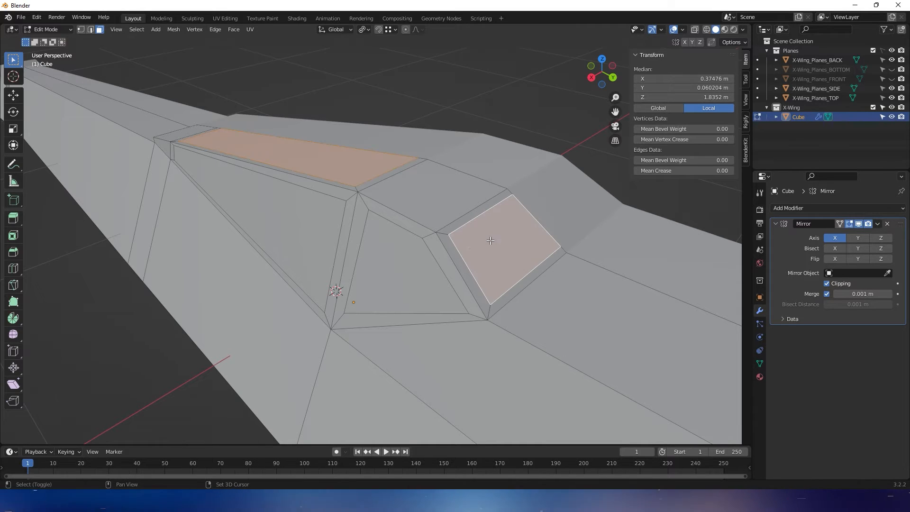
pyautogui.keyDown('shift'); pyautogui.click(400, 258); pyautogui.keyUp('shift')
pyautogui.keyDown('shift'); pyautogui.click(325, 221); pyautogui.keyUp('shift')
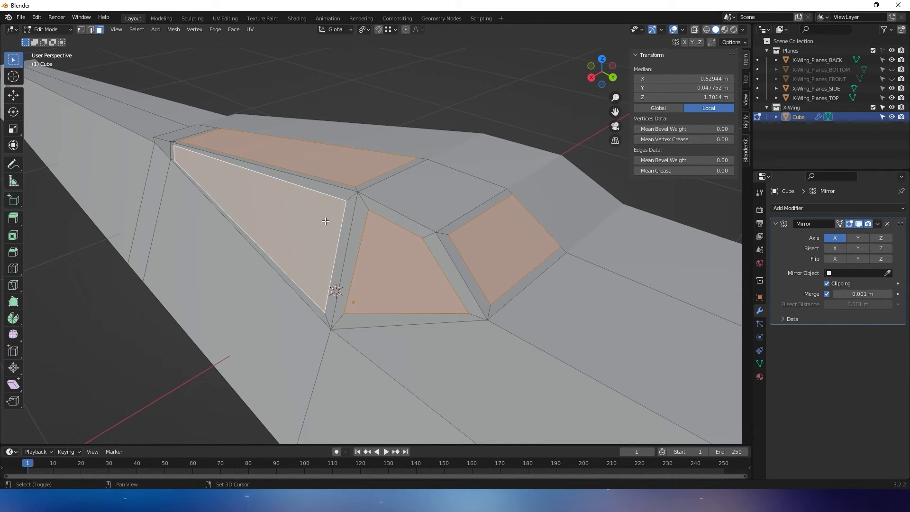
# Switch the transform orientation to Normal and move the selected window faces slightly inward along Z.
pyautogui.click(342, 29)
pyautogui.click(329, 79)
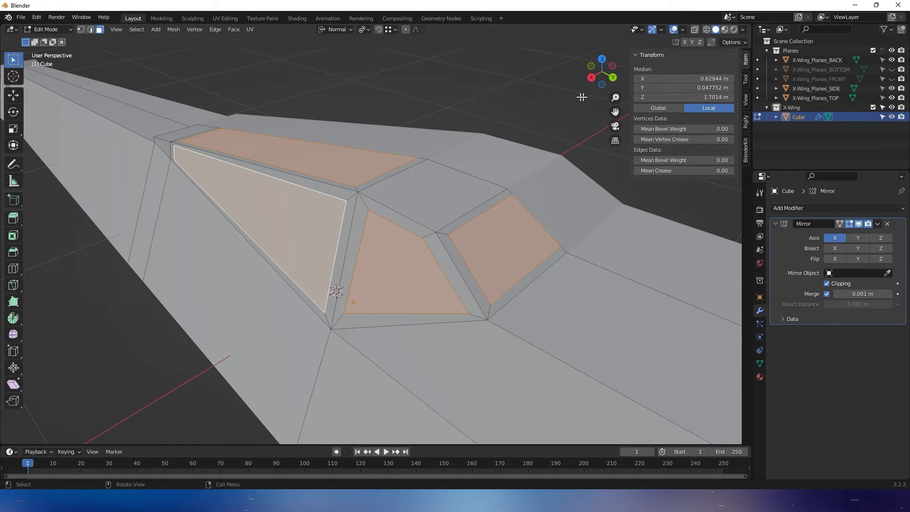
pyautogui.press('g')
pyautogui.press('z')
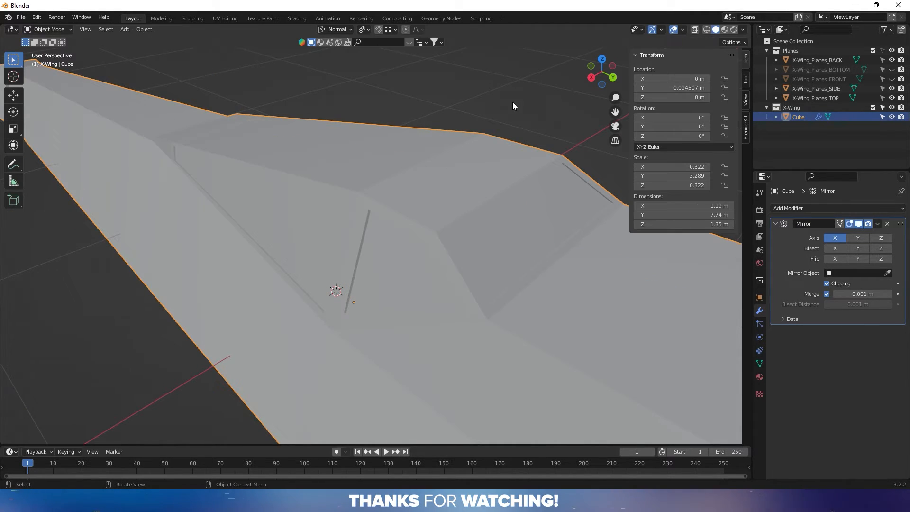
# Examine the fuselage in Object Mode from several angles and compare its rear deck with the top reference through X-ray.
pyautogui.moveTo(512, 101); pyautogui.dragTo(462, 294, button='middle')
pyautogui.scroll(2, 485, 208)
pyautogui.moveTo(397, 295); pyautogui.dragTo(458, 252, button='middle')
pyautogui.click(518, 322)
pyautogui.click(456, 241)
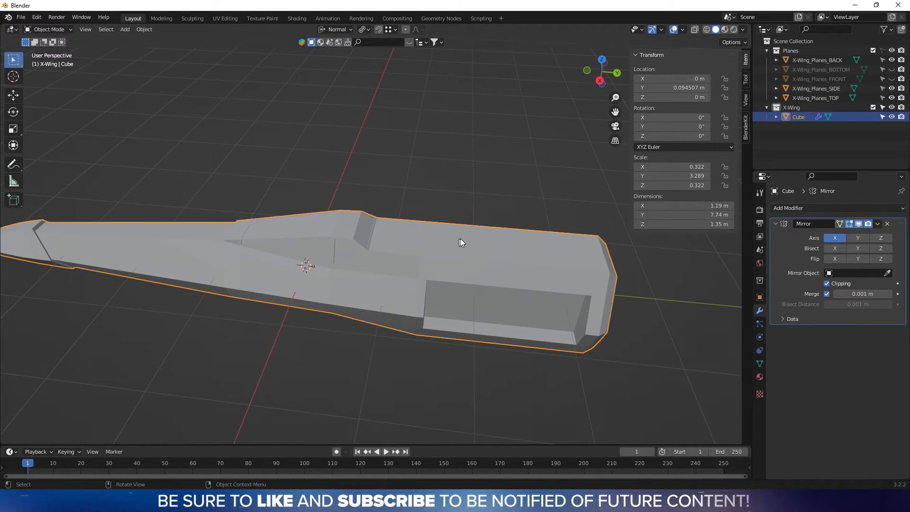
pyautogui.moveTo(530, 223); pyautogui.dragTo(429, 190, button='middle')
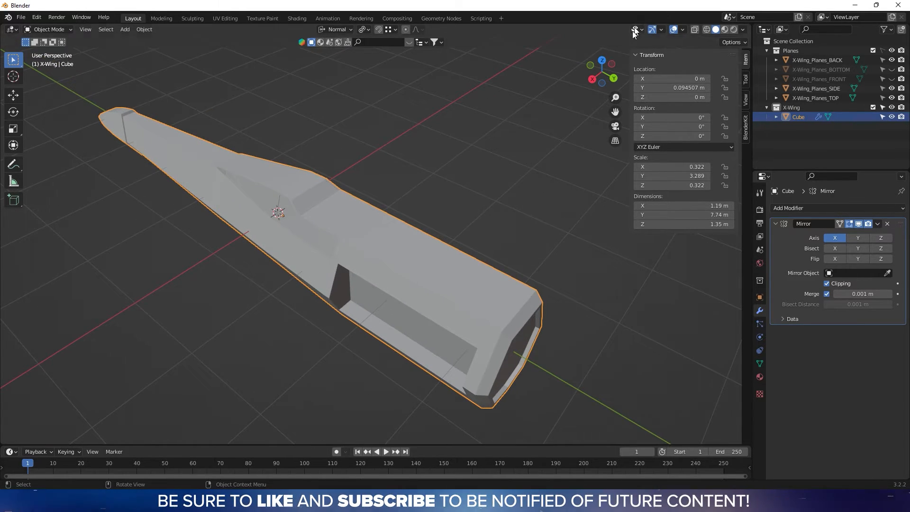
pyautogui.click(601, 61)
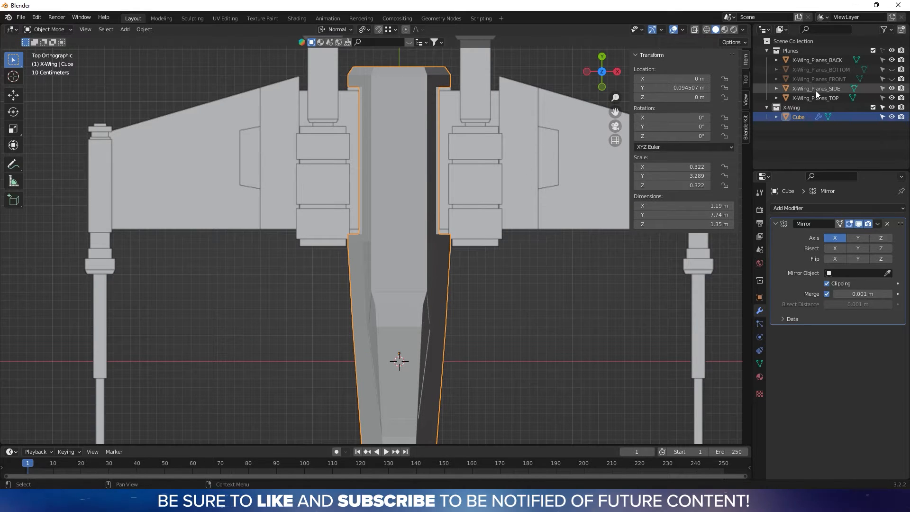
pyautogui.hotkey('alt', 'z')
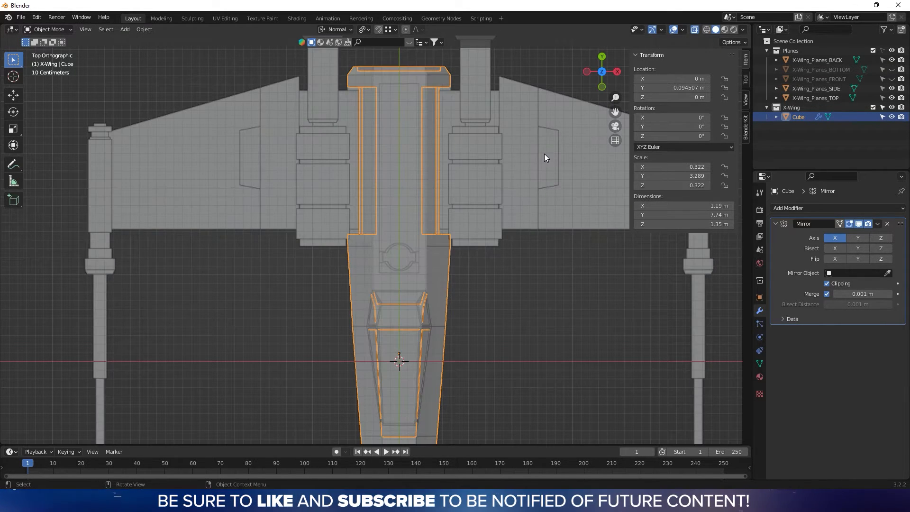
pyautogui.scroll(2, 388, 157)
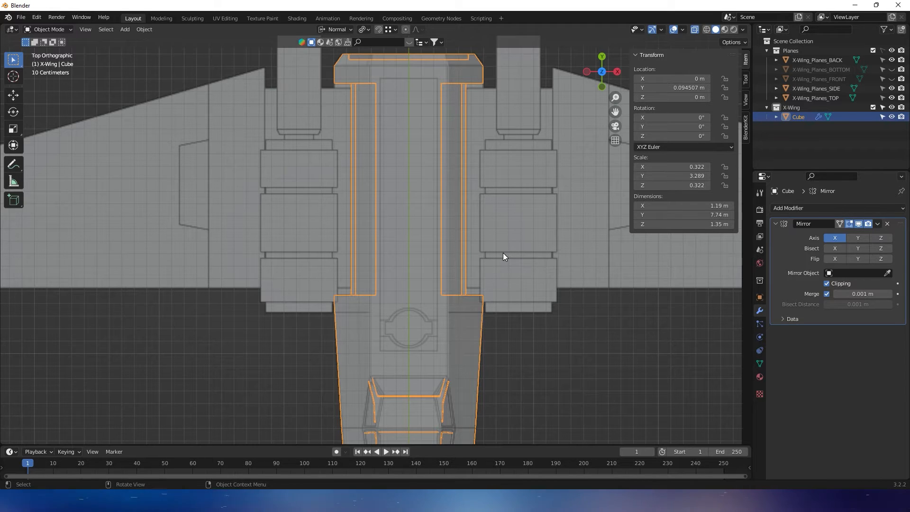
pyautogui.hotkey('alt', 'z')
pyautogui.moveTo(502, 256); pyautogui.dragTo(447, 192, button='middle')
pyautogui.scroll(-6, 393, 223)
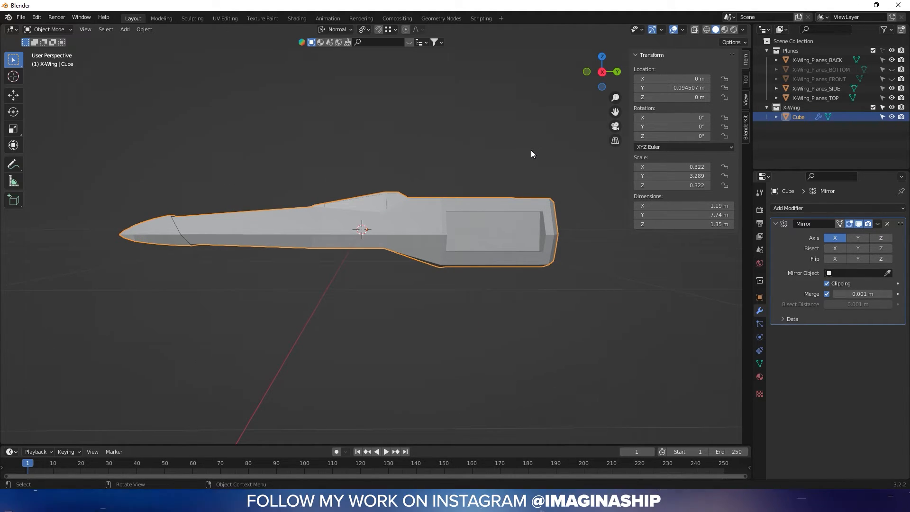
# In Edit Mode with X-ray on, select the lower half of the fuselage in the right orthographic view and hide it.
pyautogui.hotkey('alt', 'z')
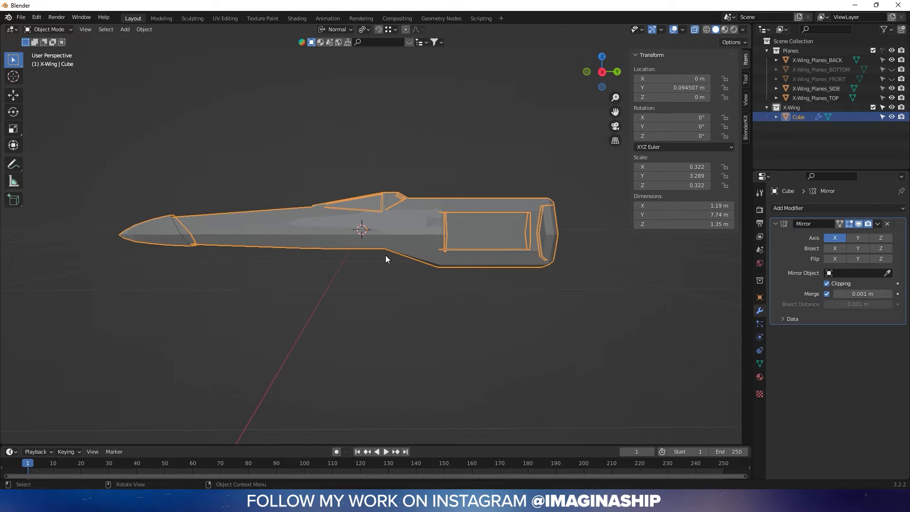
pyautogui.press('Tab')
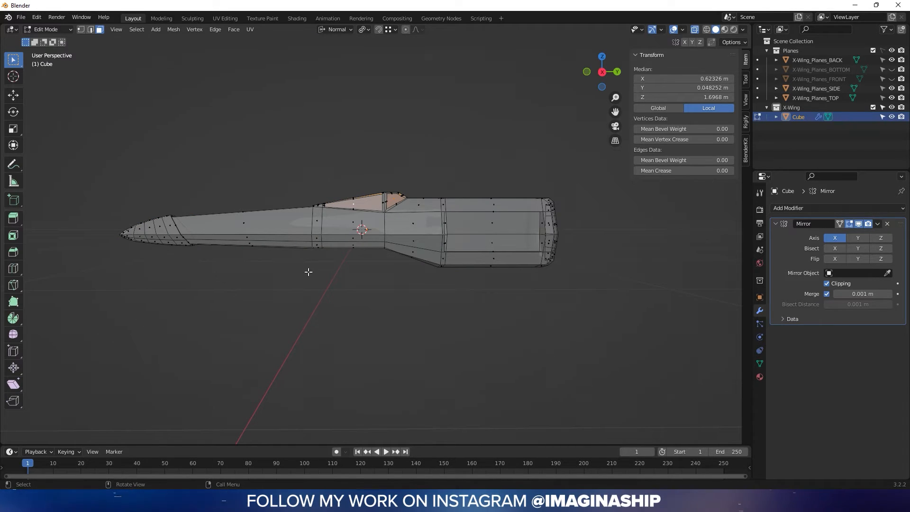
pyautogui.click(602, 73)
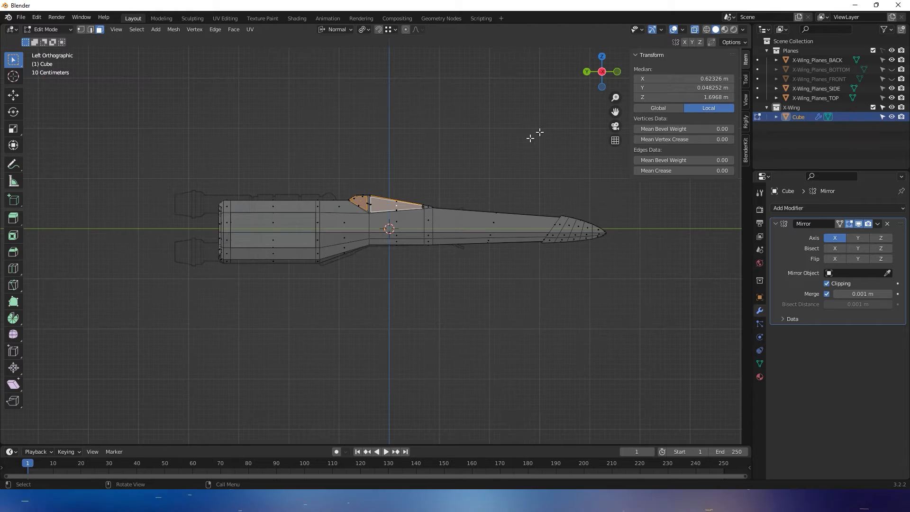
pyautogui.click(602, 71)
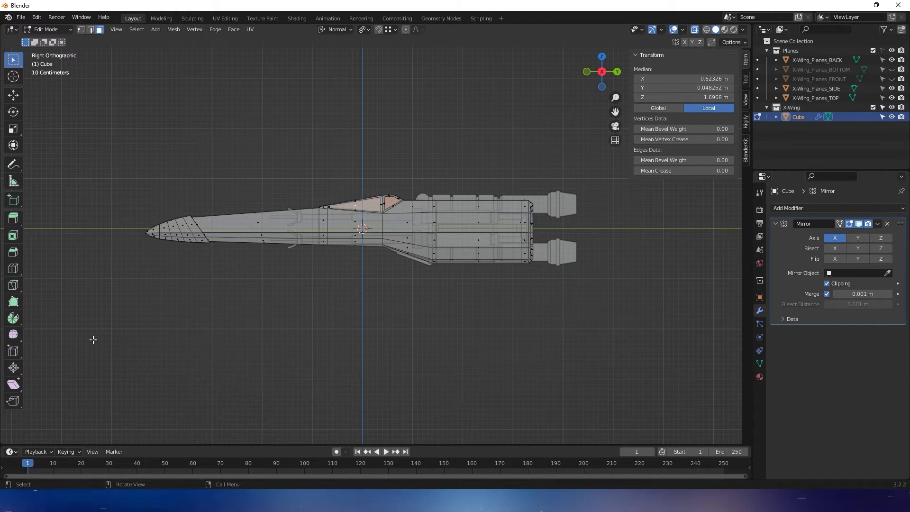
pyautogui.moveTo(93, 339); pyautogui.dragTo(550, 232)
pyautogui.press('h')
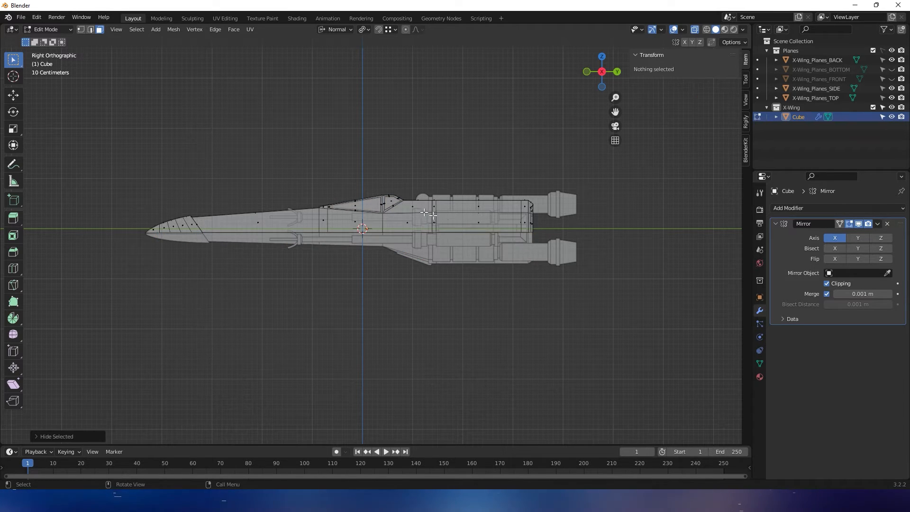
# Select the fuselage's upper side faces behind the cockpit, including the side recess but not the rear end faces, and hide them.
pyautogui.click(601, 57)
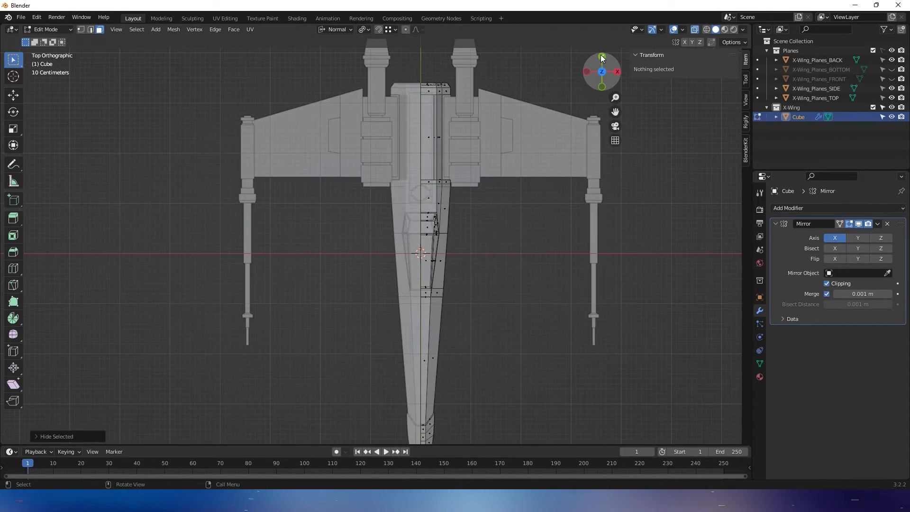
pyautogui.scroll(4, 495, 109)
pyautogui.keyDown('shift'); pyautogui.moveTo(480, 110); pyautogui.dragTo(466, 327, button='middle'); pyautogui.keyUp('shift')
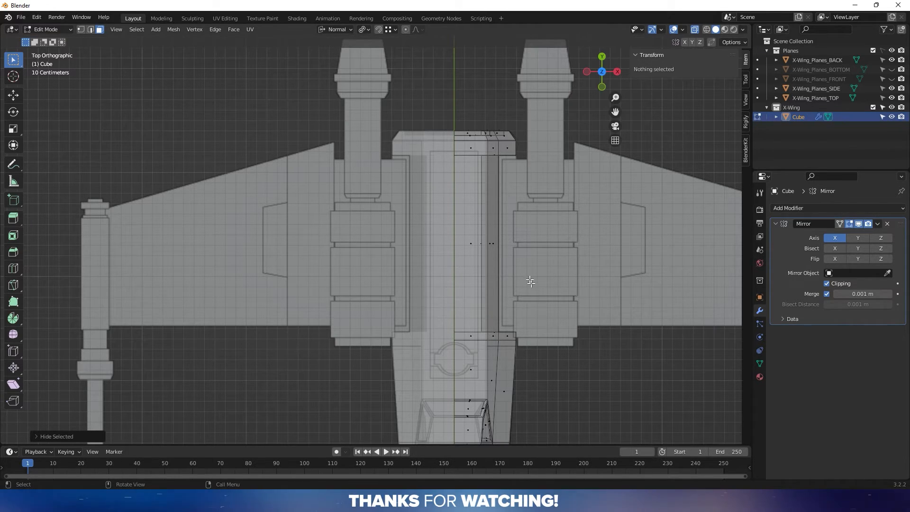
pyautogui.moveTo(528, 284); pyautogui.dragTo(436, 202, button='middle')
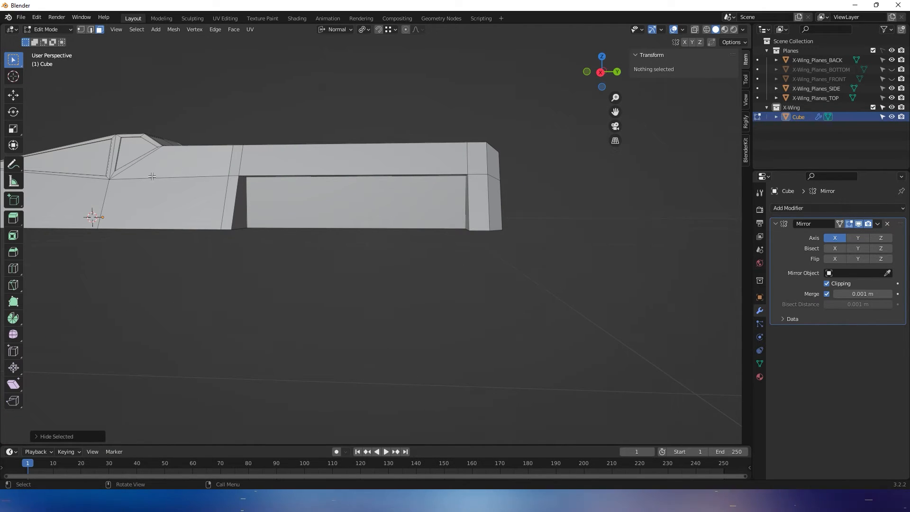
pyautogui.moveTo(157, 176); pyautogui.dragTo(508, 275)
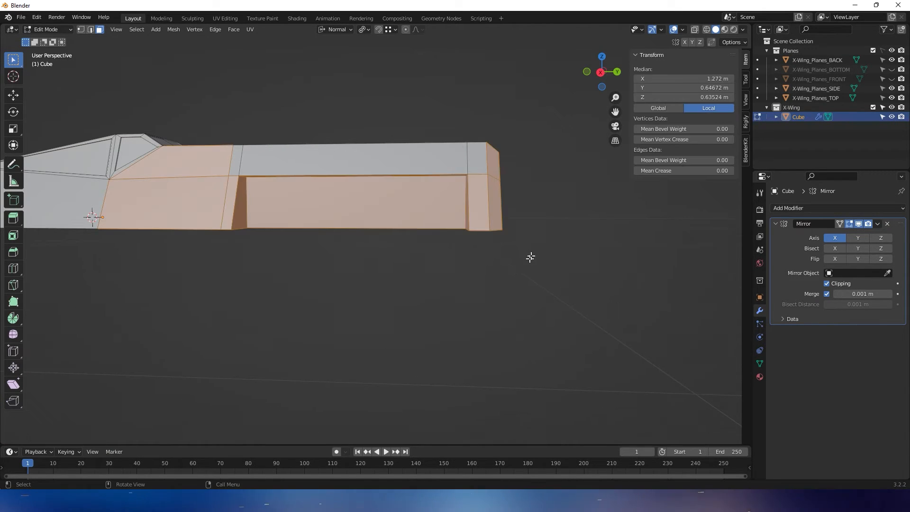
pyautogui.hotkey('alt', 'z')
pyautogui.moveTo(213, 193); pyautogui.dragTo(250, 195, button='middle')
pyautogui.keyDown('ctrl'); pyautogui.moveTo(485, 146); pyautogui.dragTo(548, 275); pyautogui.keyUp('ctrl')
pyautogui.keyDown('ctrl'); pyautogui.moveTo(156, 155); pyautogui.dragTo(221, 172); pyautogui.keyUp('ctrl')
pyautogui.moveTo(240, 177); pyautogui.dragTo(234, 168, button='middle')
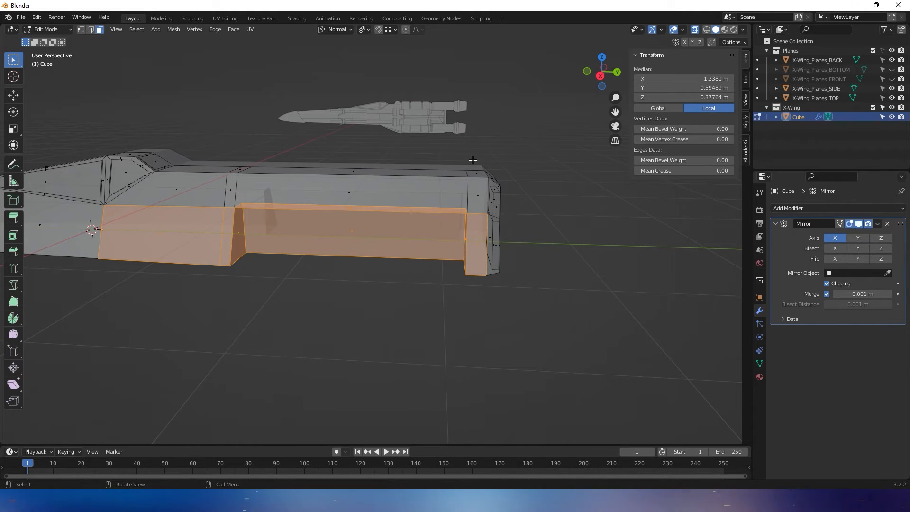
pyautogui.press('h')
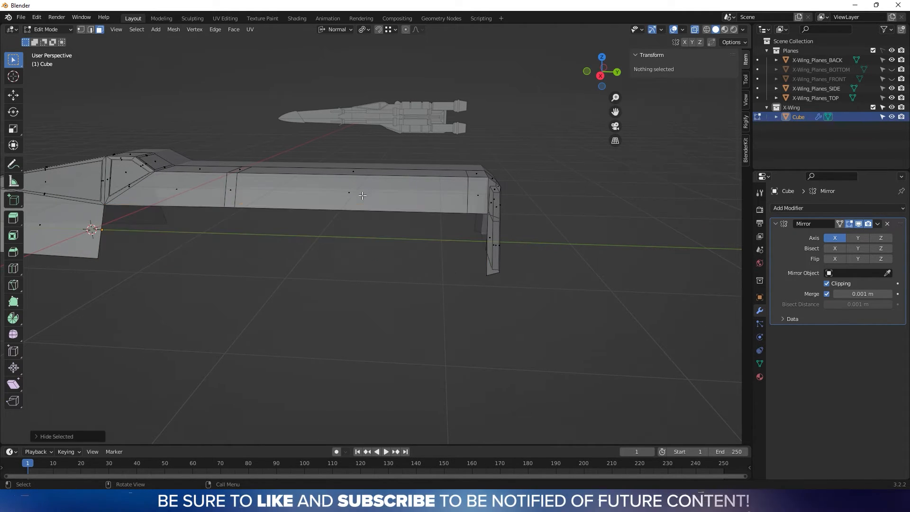
# Select the strip of flat top faces running from behind the cockpit to the rear bevel.
pyautogui.moveTo(361, 205); pyautogui.dragTo(360, 220, button='middle')
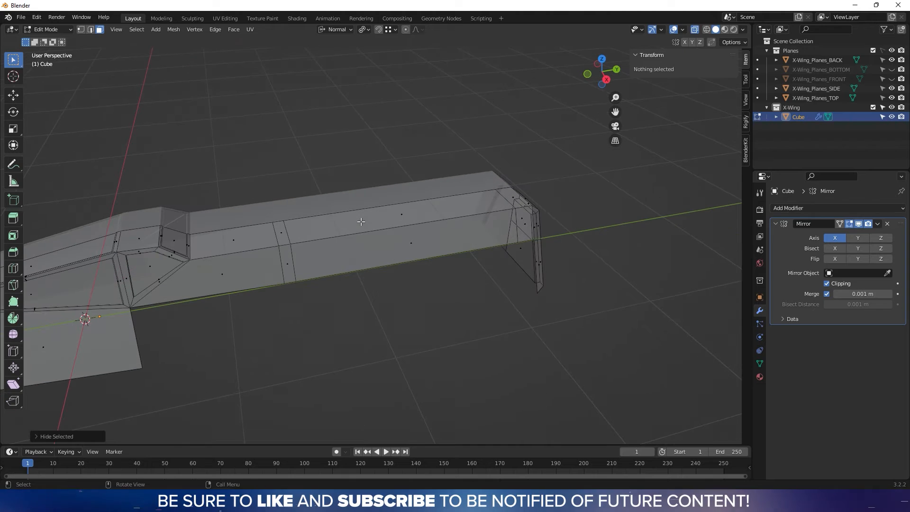
pyautogui.click(601, 60)
pyautogui.keyDown('shift'); pyautogui.moveTo(524, 166); pyautogui.dragTo(493, 118, button='middle'); pyautogui.keyUp('shift')
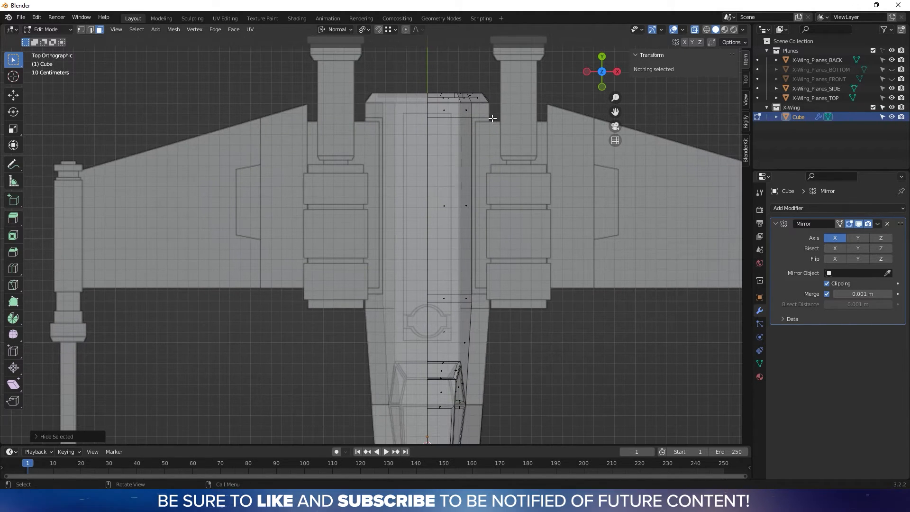
pyautogui.moveTo(458, 314); pyautogui.dragTo(453, 284)
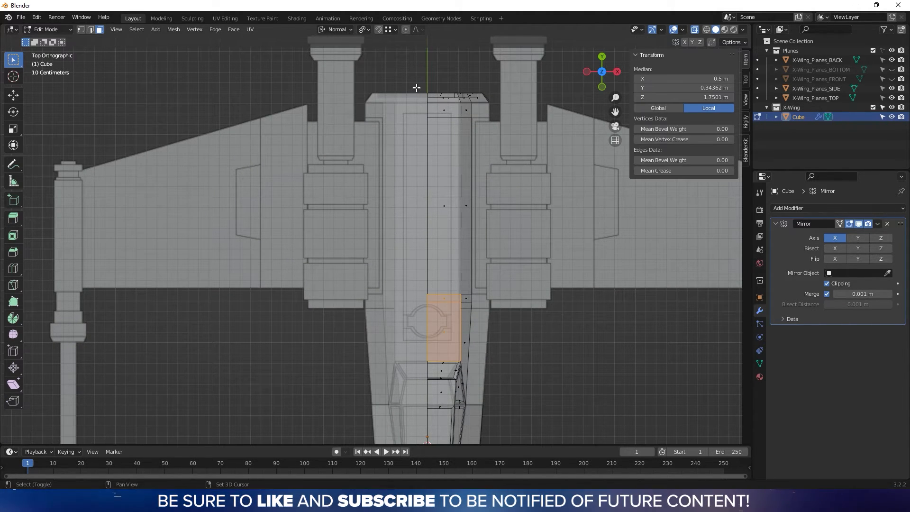
pyautogui.keyDown('shift'); pyautogui.moveTo(453, 215); pyautogui.dragTo(454, 215); pyautogui.keyUp('shift')
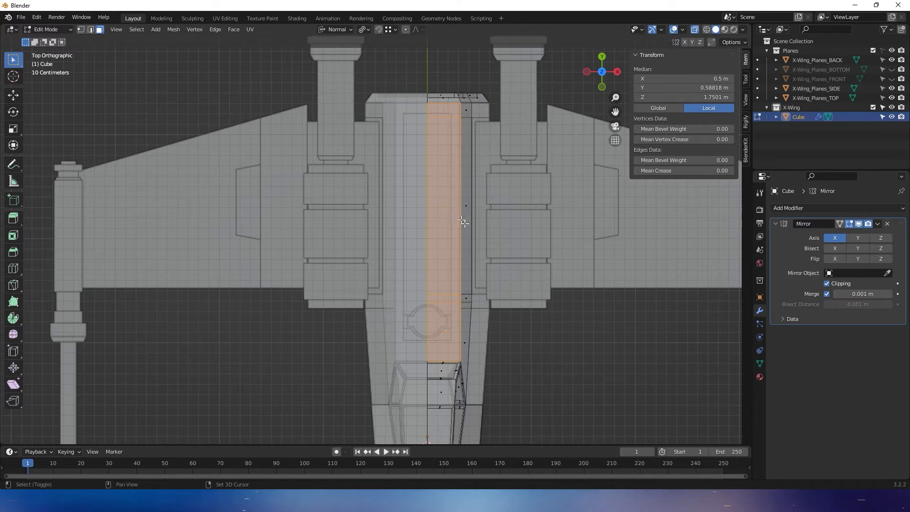
pyautogui.moveTo(454, 215); pyautogui.dragTo(498, 254, button='middle')
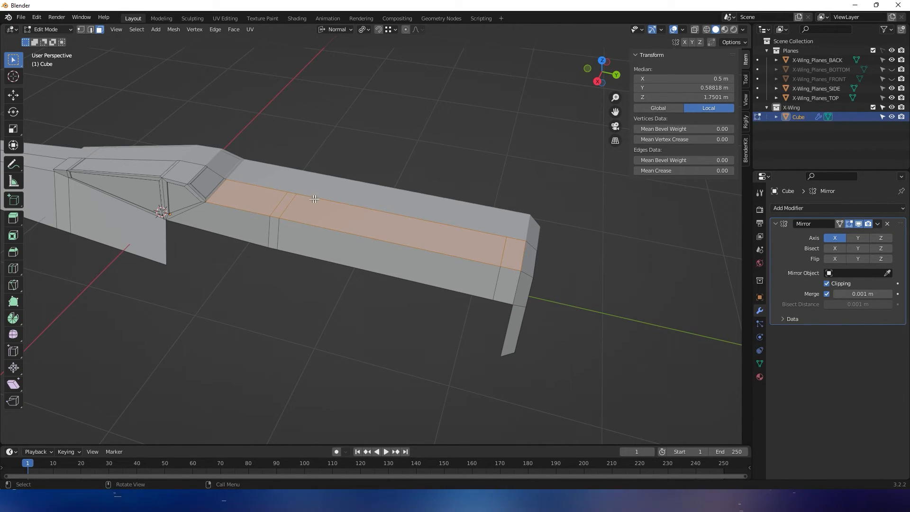
pyautogui.moveTo(314, 198); pyautogui.dragTo(521, 119, button='middle')
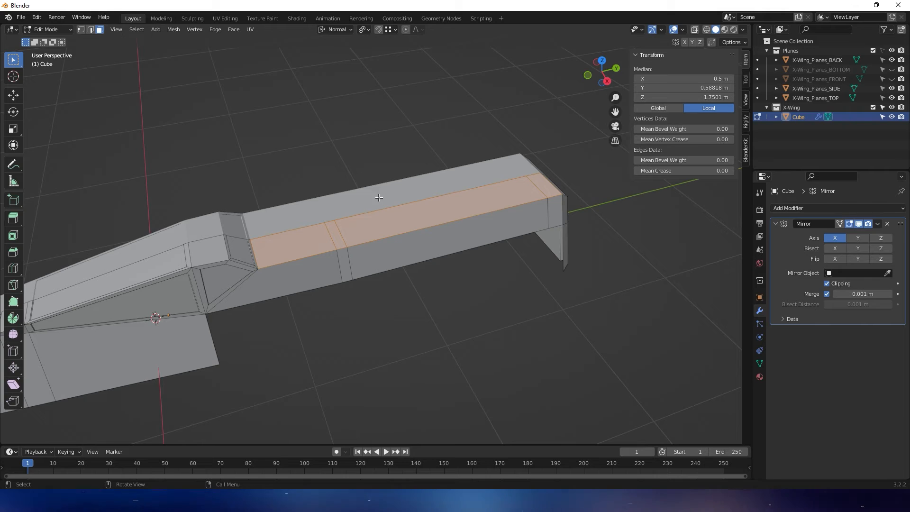
# Inset the selected top faces by extruding in place and scaling to about 0.92, and extrude them in place again.
pyautogui.click(602, 62)
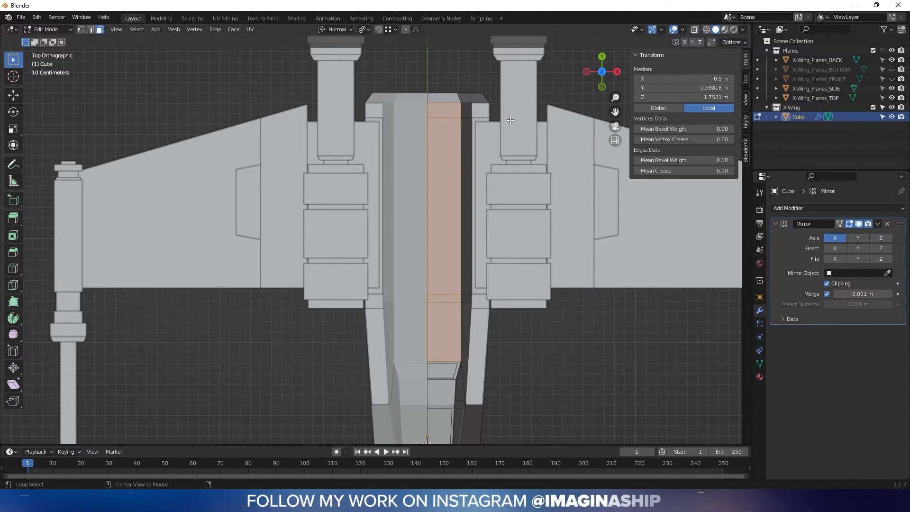
pyautogui.hotkey('alt', 'z')
pyautogui.keyDown('shift'); pyautogui.moveTo(416, 169); pyautogui.dragTo(431, 161, button='middle'); pyautogui.keyUp('shift')
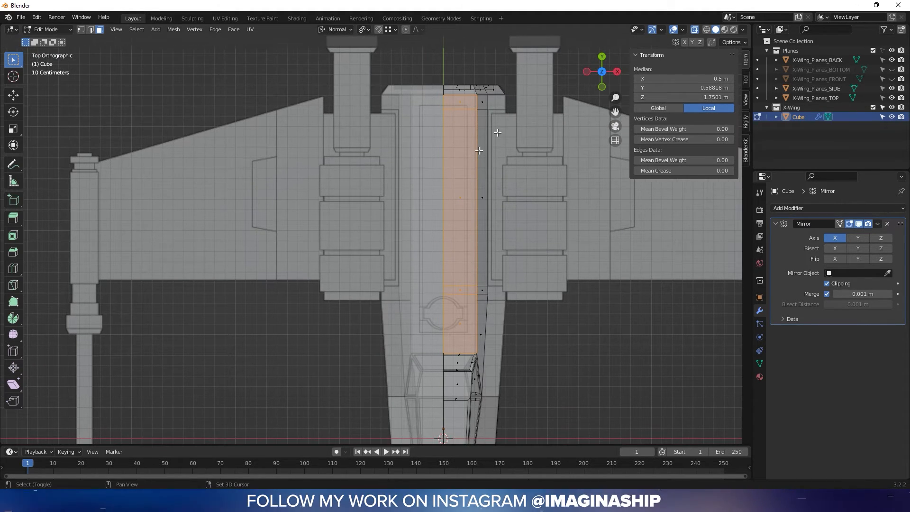
pyautogui.press('s')
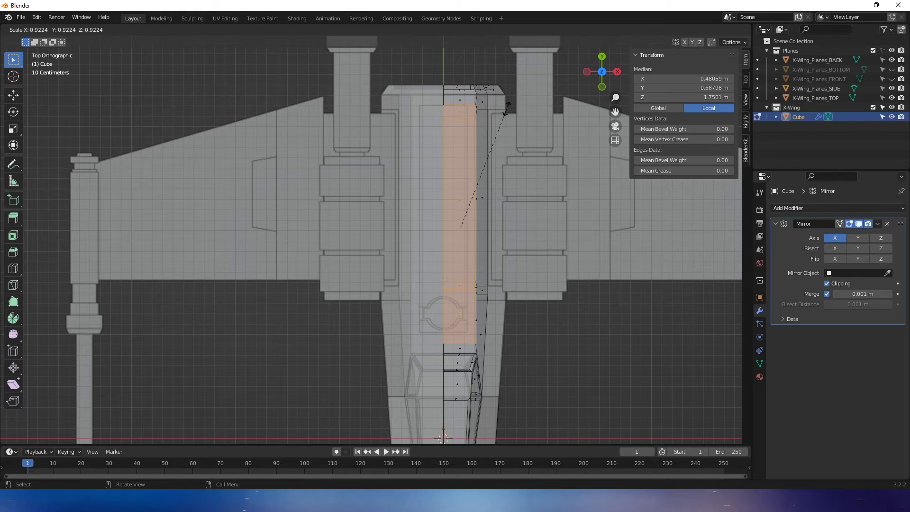
pyautogui.rightClick(506, 107)
pyautogui.press('g')
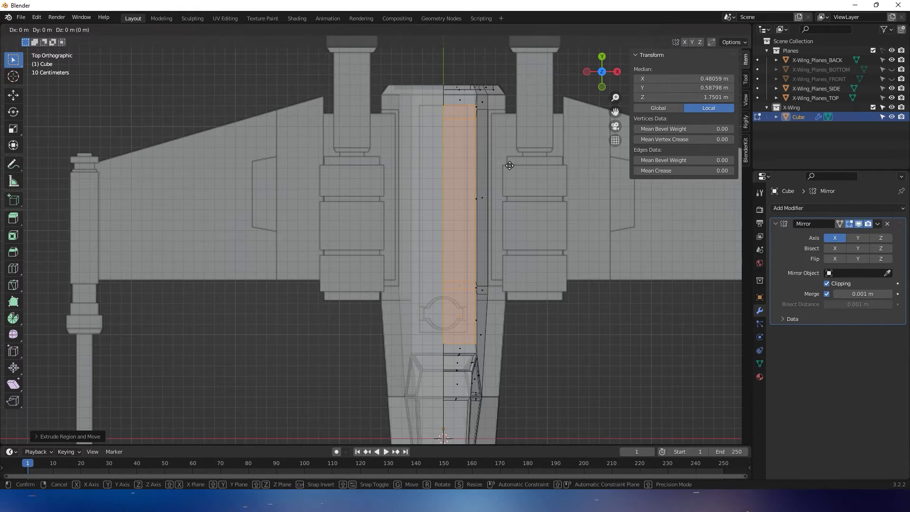
pyautogui.press('x')
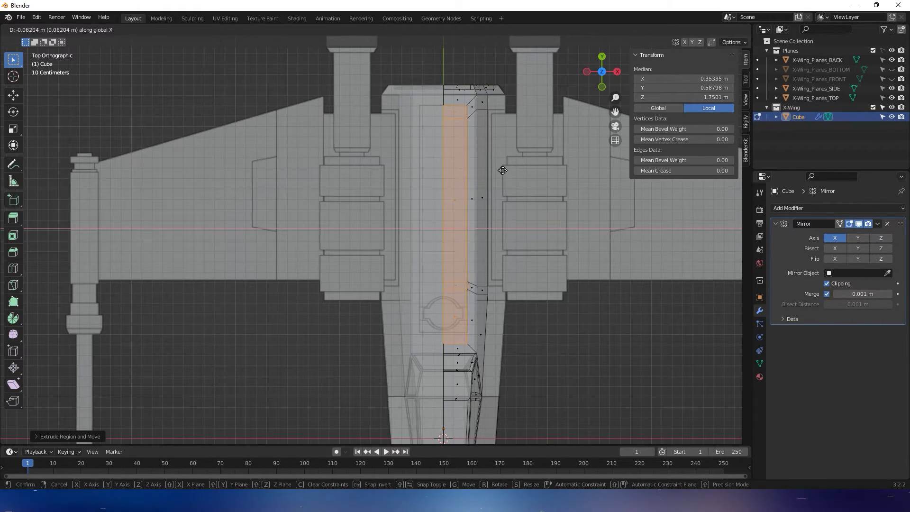
pyautogui.rightClick(502, 170)
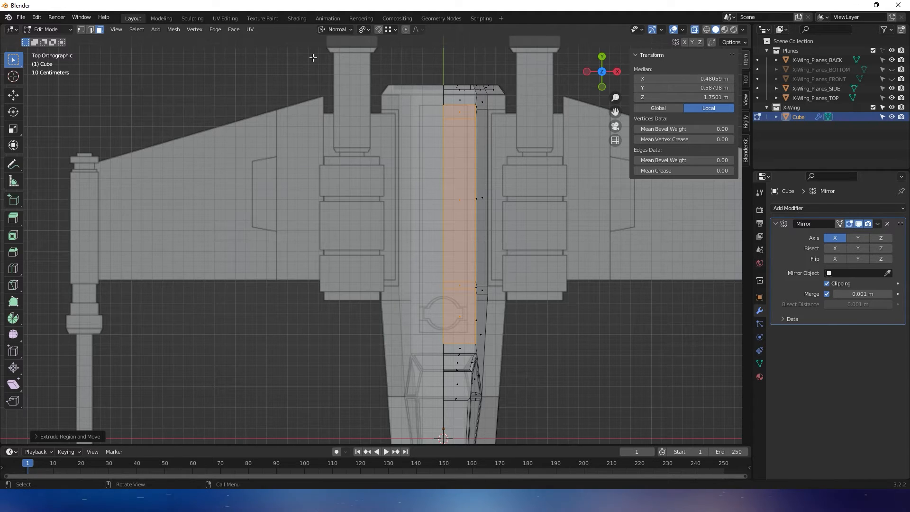
# Set the transform orientation to Global and move the inset top faces about 0.08 m inward along X to narrow the panel.
pyautogui.click(342, 30)
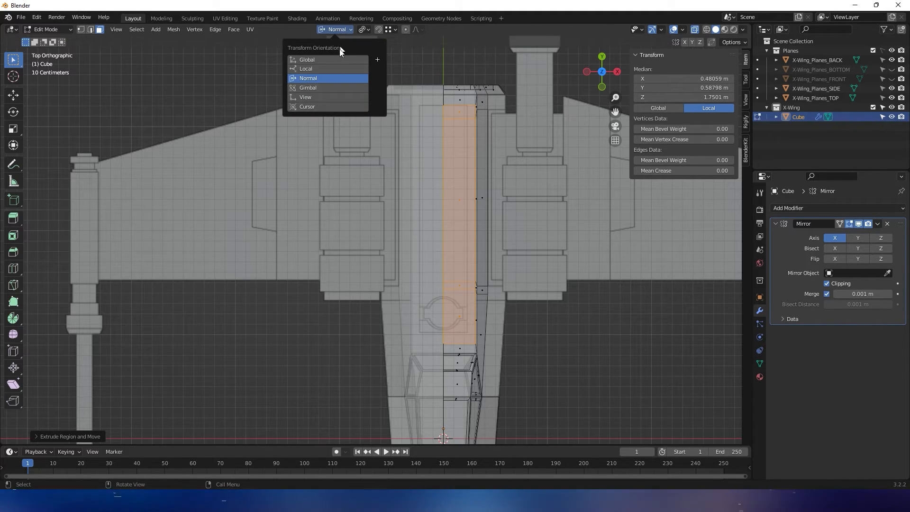
pyautogui.click(325, 59)
pyautogui.click(362, 30)
pyautogui.click(363, 29)
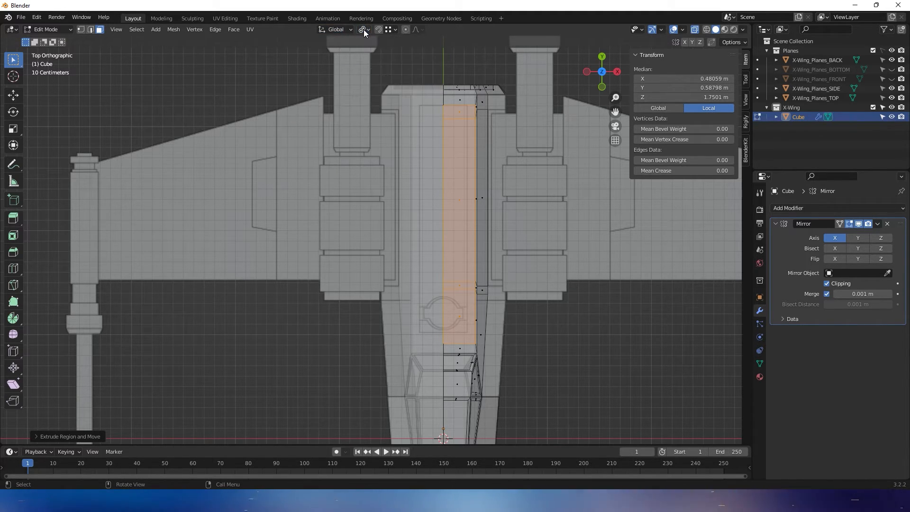
pyautogui.click(363, 29)
pyautogui.click(386, 71)
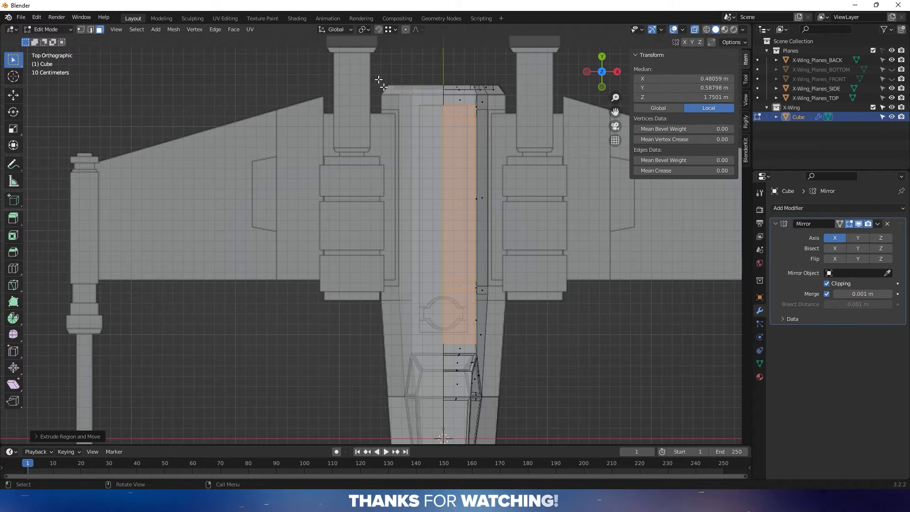
pyautogui.press('g')
pyautogui.press('x')
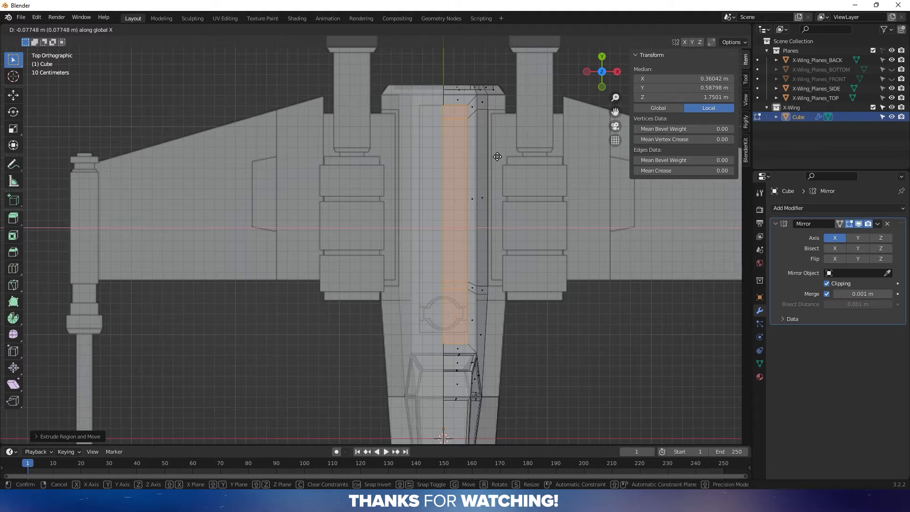
pyautogui.click(496, 157)
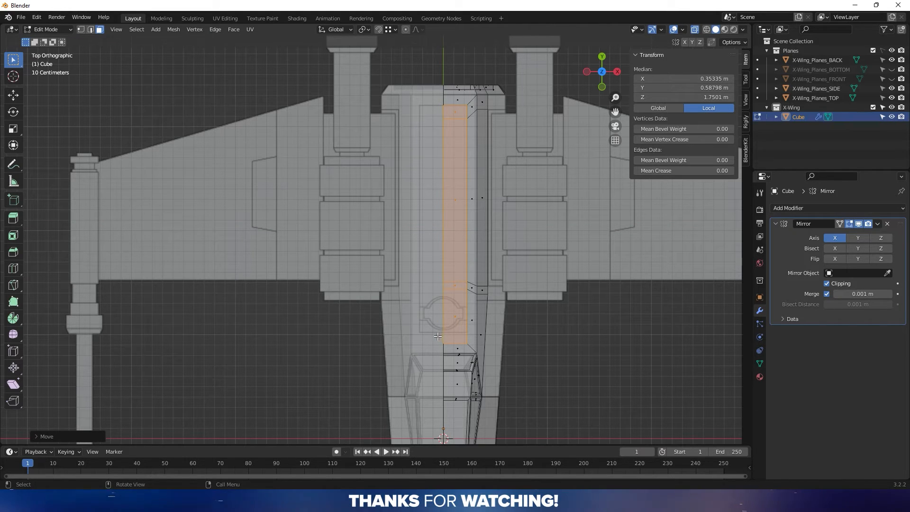
# Select the panel's front edge vertices and move them about 0.096 m along Y to match the reference outline.
pyautogui.press('1')
pyautogui.moveTo(474, 347); pyautogui.dragTo(474, 348)
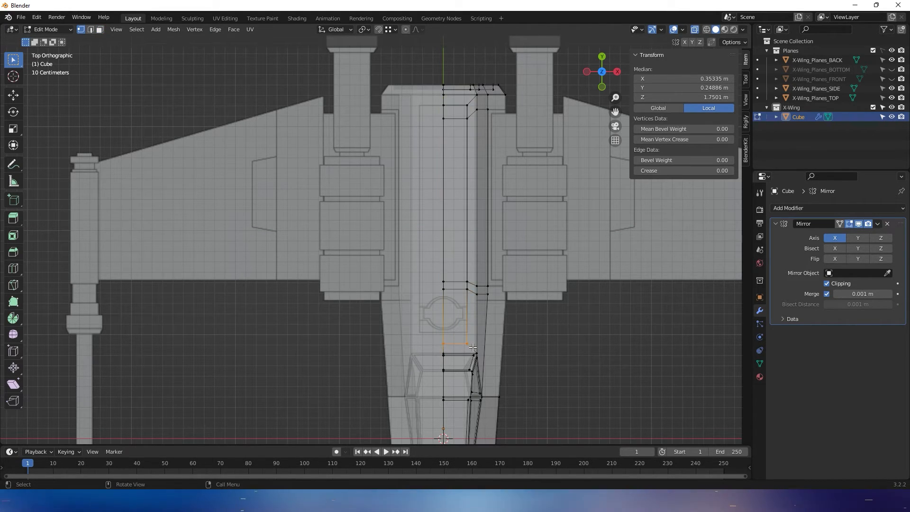
pyautogui.press('g')
pyautogui.press('y')
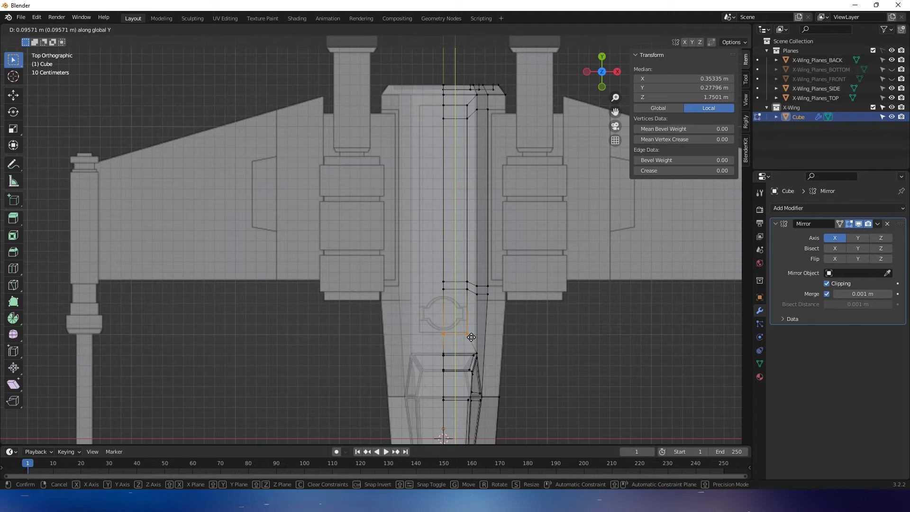
pyautogui.click(471, 337)
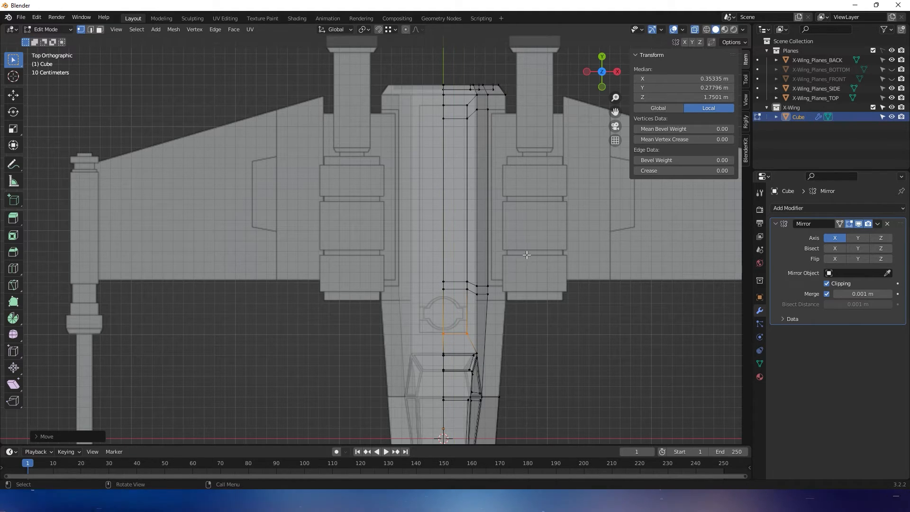
# Turn off X-ray and select the strip of inset top panel faces from the front edge to the rear end.
pyautogui.hotkey('alt', 'z')
pyautogui.moveTo(521, 250); pyautogui.dragTo(450, 197, button='middle')
pyautogui.press('3')
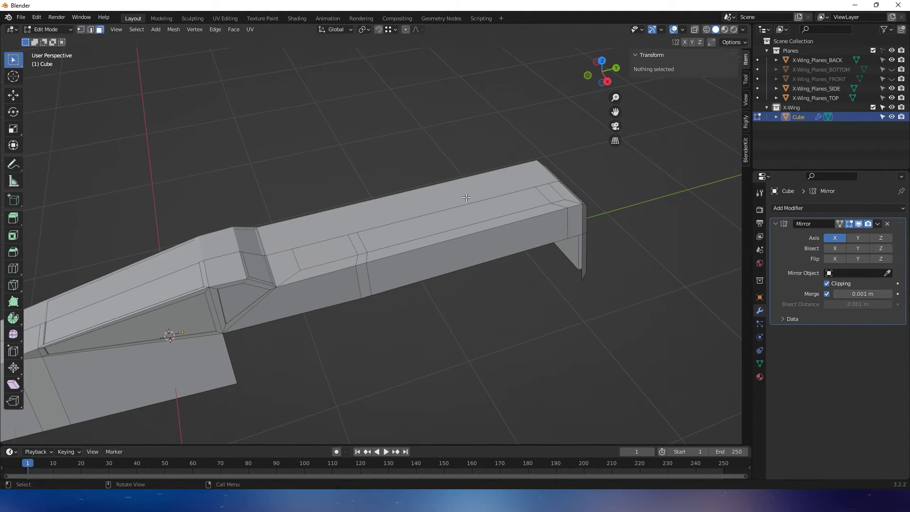
pyautogui.click(334, 247)
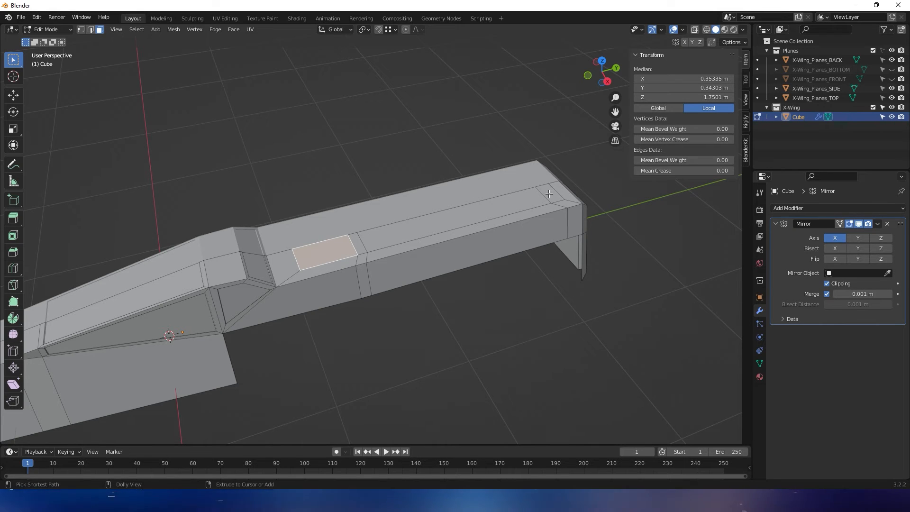
pyautogui.keyDown('ctrl'); pyautogui.click(549, 193); pyautogui.keyUp('ctrl')
pyautogui.moveTo(372, 219)
pyautogui.keyDown('shift'); pyautogui.mouseDown(button='middle')
pyautogui.moveTo(340, 231)
pyautogui.moveTo(381, 222)
pyautogui.moveTo(371, 230)
pyautogui.mouseUp(button='middle'); pyautogui.keyUp('shift')
pyautogui.scroll(3, 381, 221)
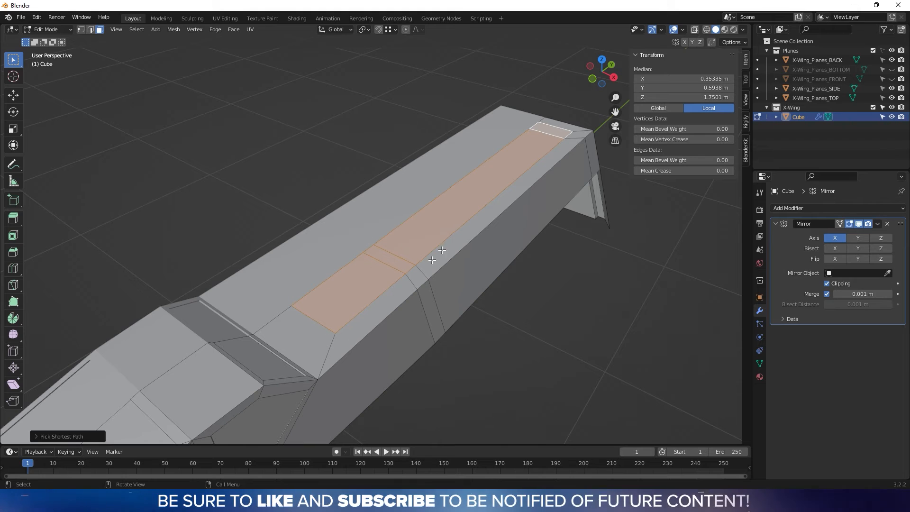
pyautogui.keyDown('ctrl'); pyautogui.scroll(1, 420, 274); pyautogui.keyUp('ctrl')
pyautogui.press('s')
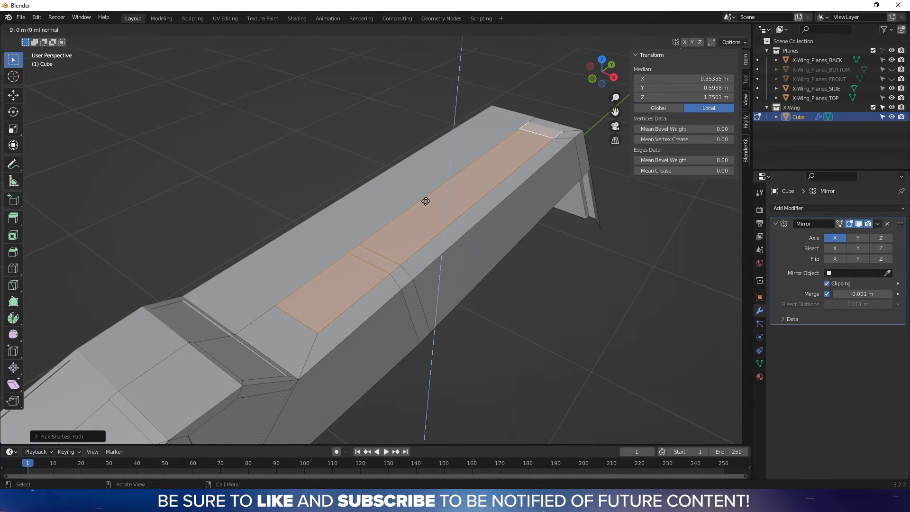
pyautogui.press('z')
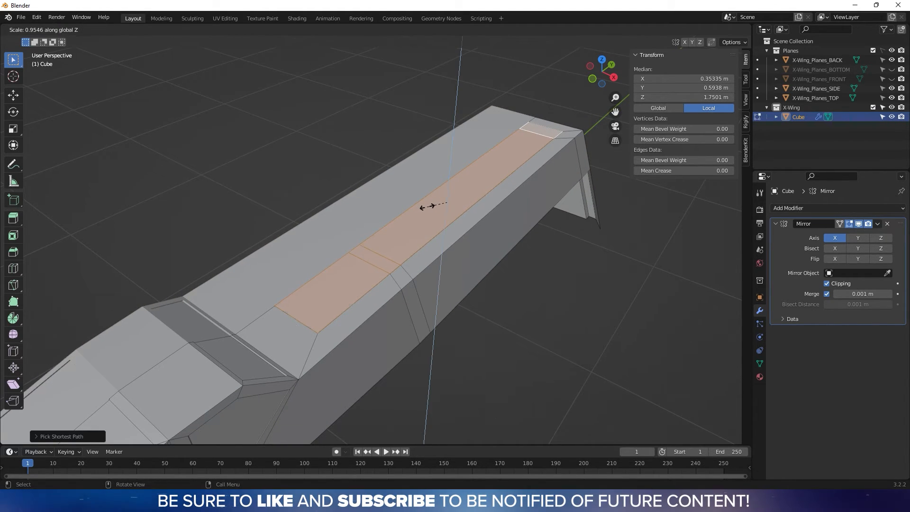
pyautogui.click(437, 217)
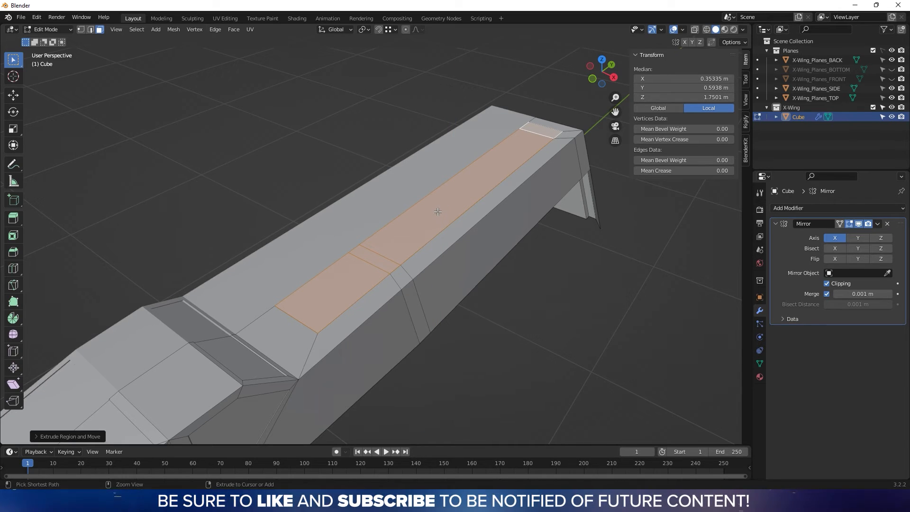
pyautogui.hotkey('ctrl', 'z')
# Extrude the selected top panel faces about 0.026 m down into the fuselage to form a recess.
pyautogui.moveTo(385, 130); pyautogui.dragTo(382, 116, button='middle')
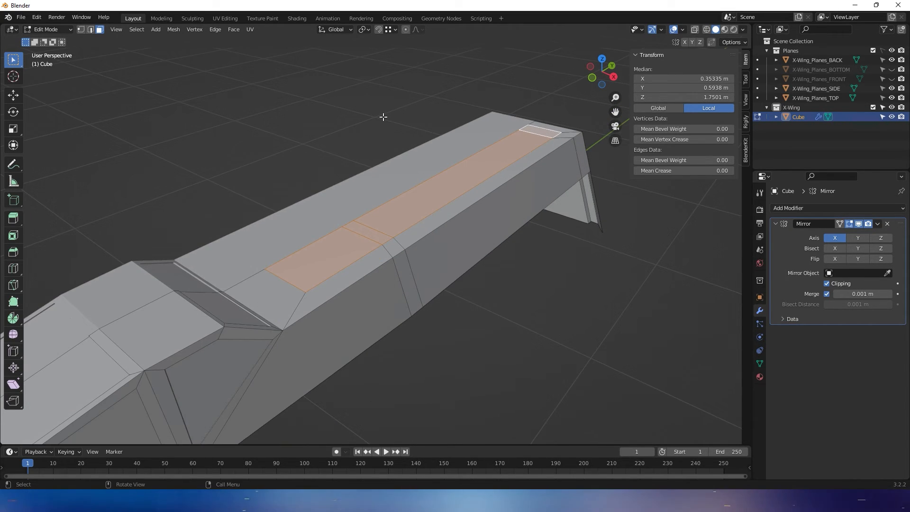
pyautogui.press('e')
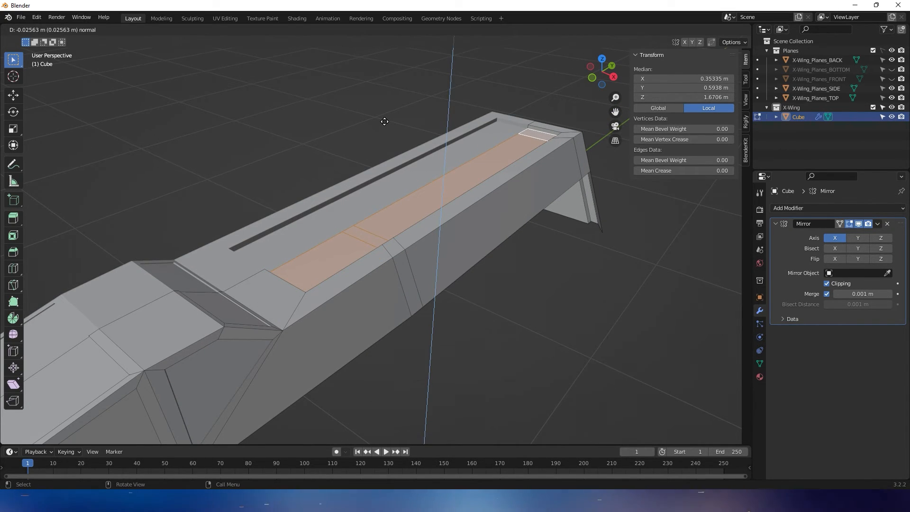
pyautogui.click(381, 123)
# Reveal all hidden fuselage geometry, clear the selection and inspect the recessed top panel from several angles.
pyautogui.moveTo(381, 123); pyautogui.dragTo(327, 116, button='middle')
pyautogui.press('Tab')
pyautogui.press('Tab')
pyautogui.scroll(-4, 309, 122)
pyautogui.hotkey('alt', 'h')
pyautogui.moveTo(407, 111); pyautogui.dragTo(403, 174, button='middle')
pyautogui.hotkey('alt', 'a')
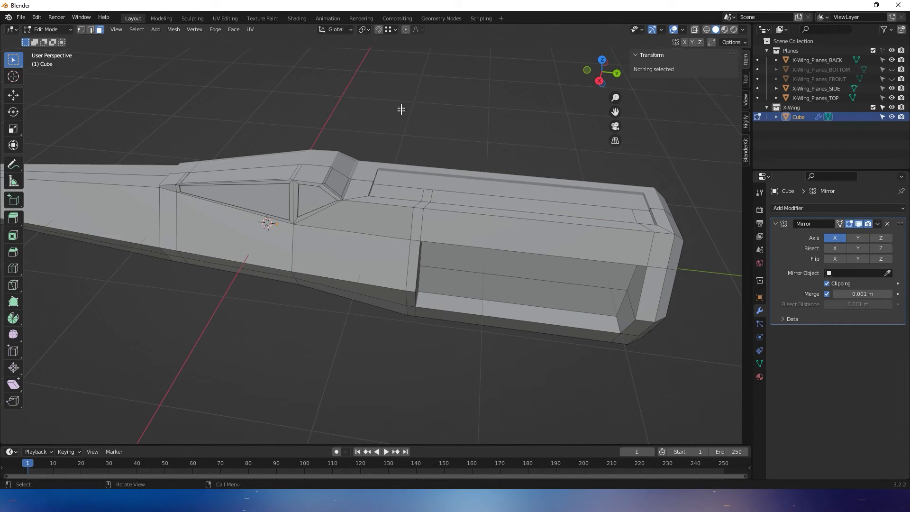
pyautogui.moveTo(400, 110); pyautogui.dragTo(384, 140, button='middle')
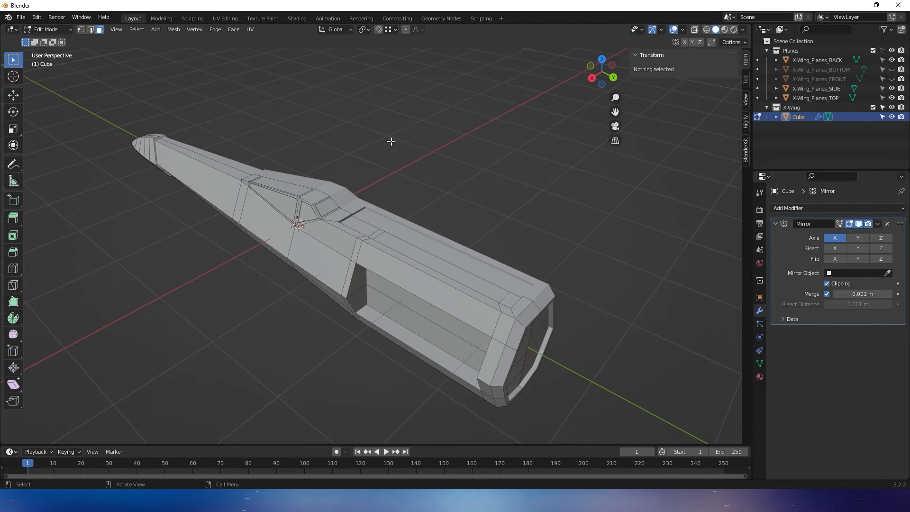
pyautogui.moveTo(392, 140); pyautogui.dragTo(400, 123, button='middle')
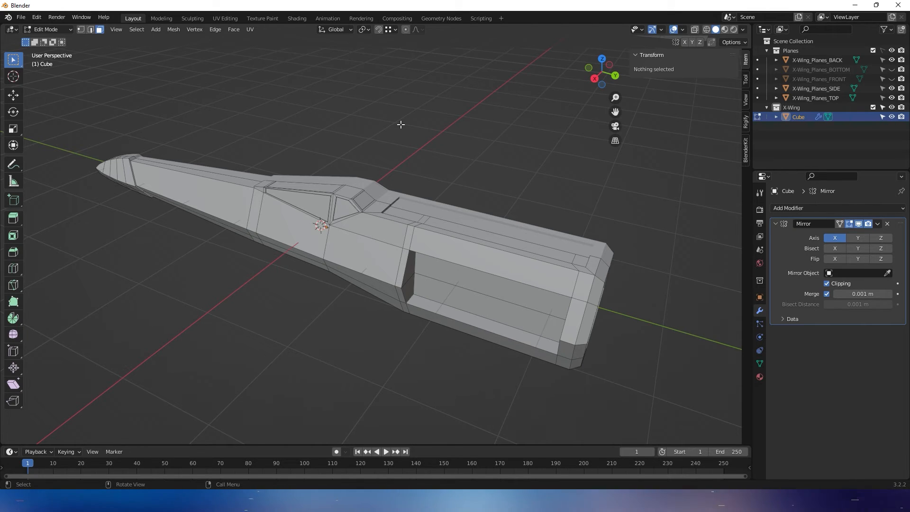
# Return to Object Mode, deselect the fuselage and save the scene as X-Wing.blend in the Tutorial Files folder.
pyautogui.press('Tab')
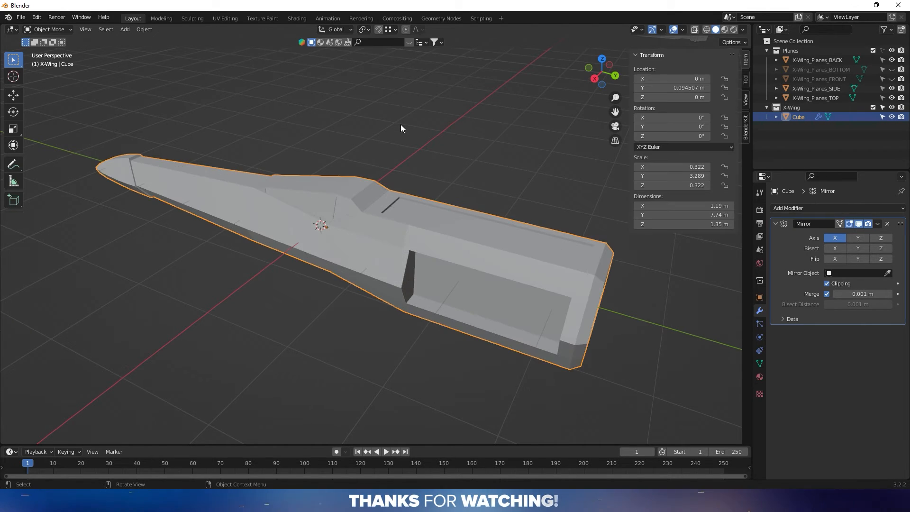
pyautogui.click(465, 162)
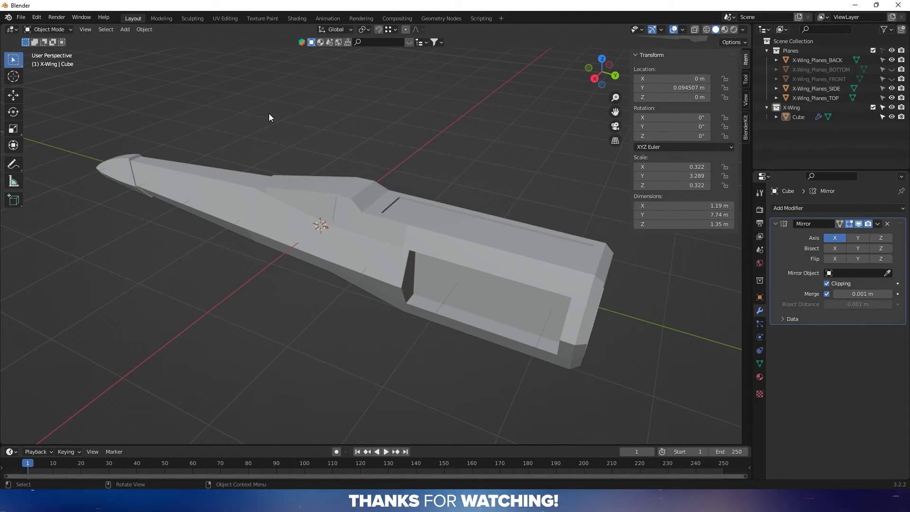
pyautogui.hotkey('ctrl', 's')
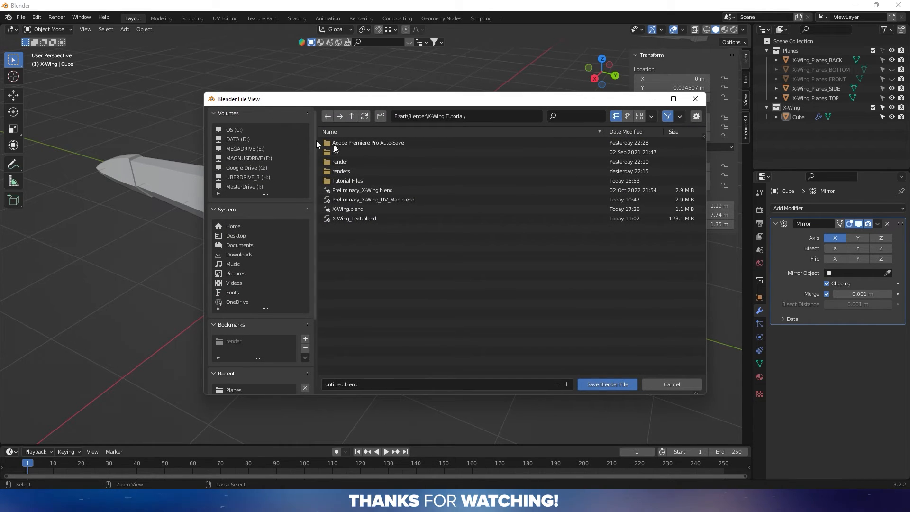
pyautogui.click(351, 180)
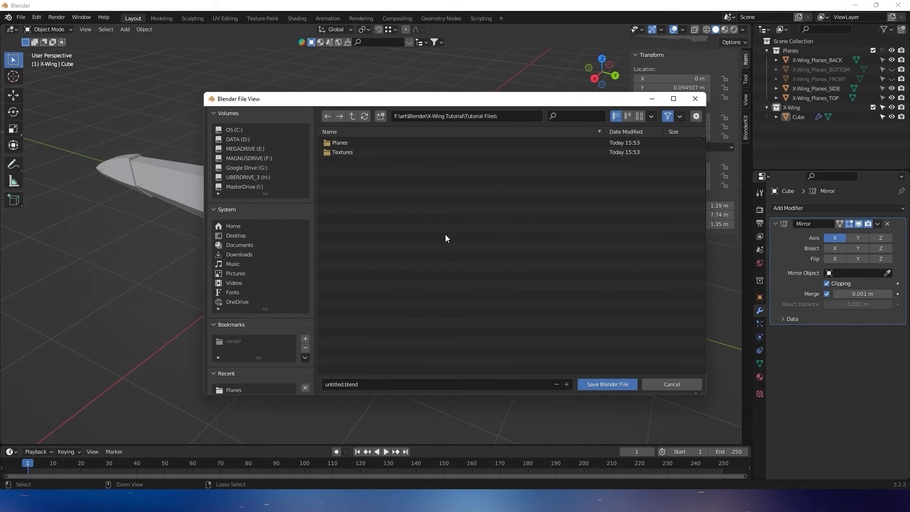
pyautogui.click(343, 385)
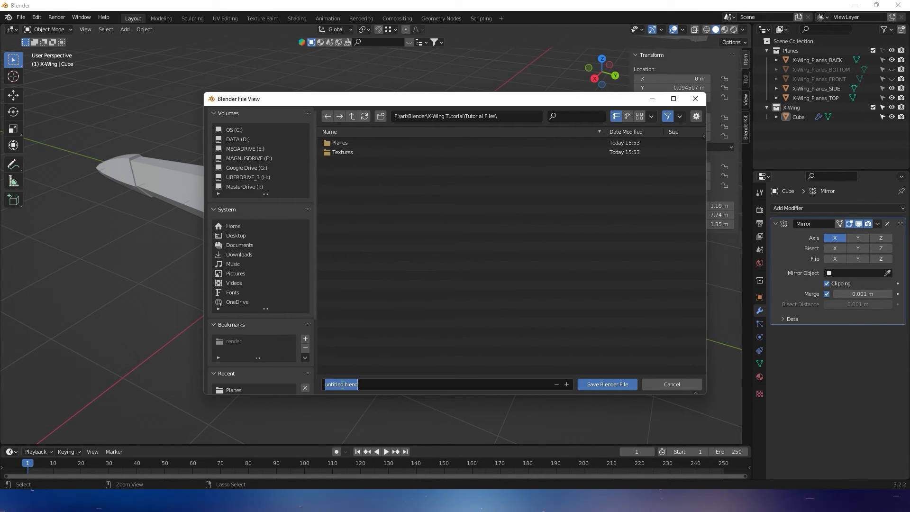
pyautogui.moveTo(343, 385); pyautogui.dragTo(340, 384)
pyautogui.click(325, 385)
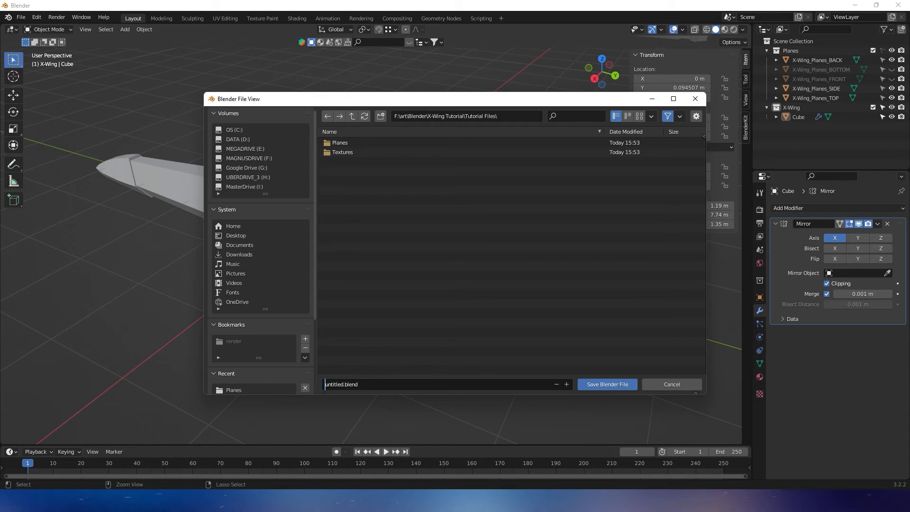
pyautogui.hotkey('ctrl', 'shift', 'Right')
pyautogui.write('X-Wing')
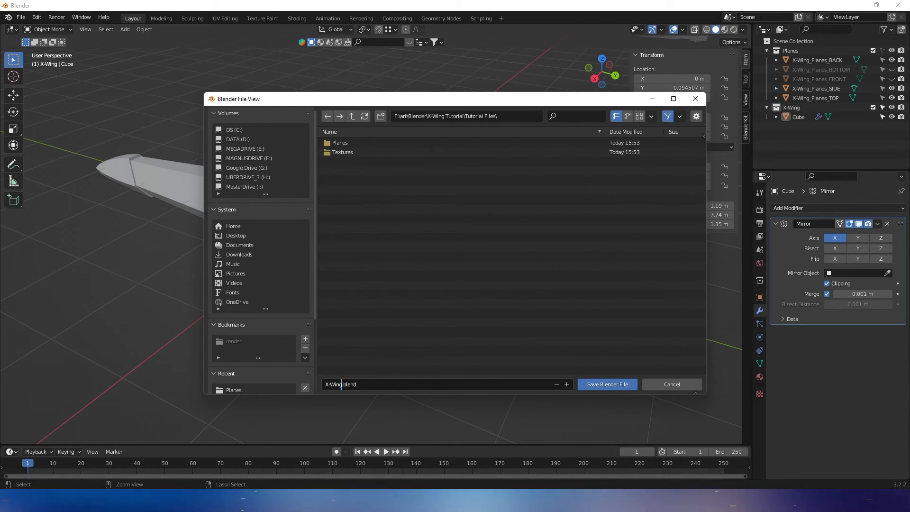
pyautogui.press('Return')
pyautogui.click(597, 383)
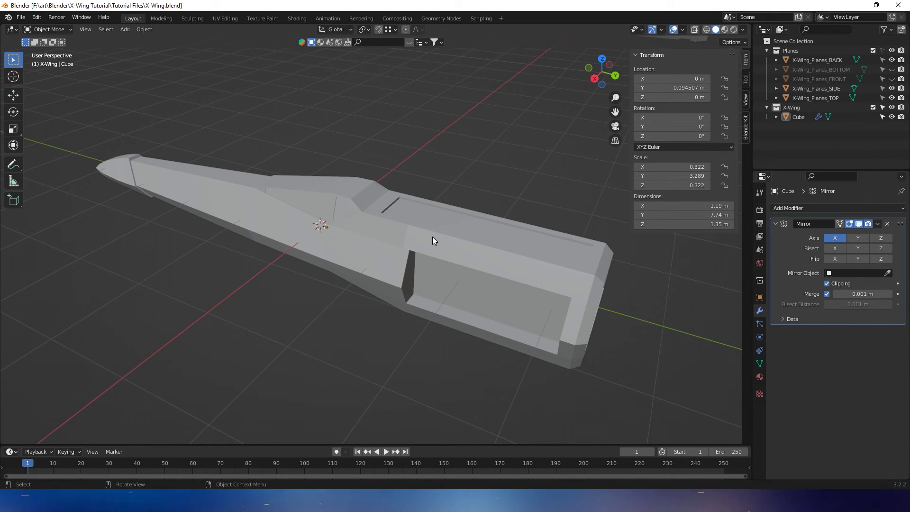
# Rename the Cube object as Fuselage and deselect it.
pyautogui.click(406, 237)
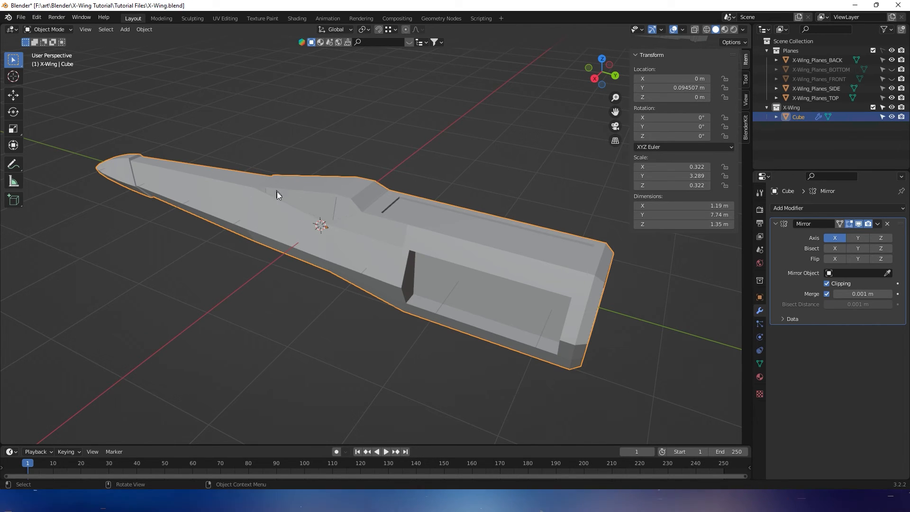
pyautogui.doubleClick(797, 117)
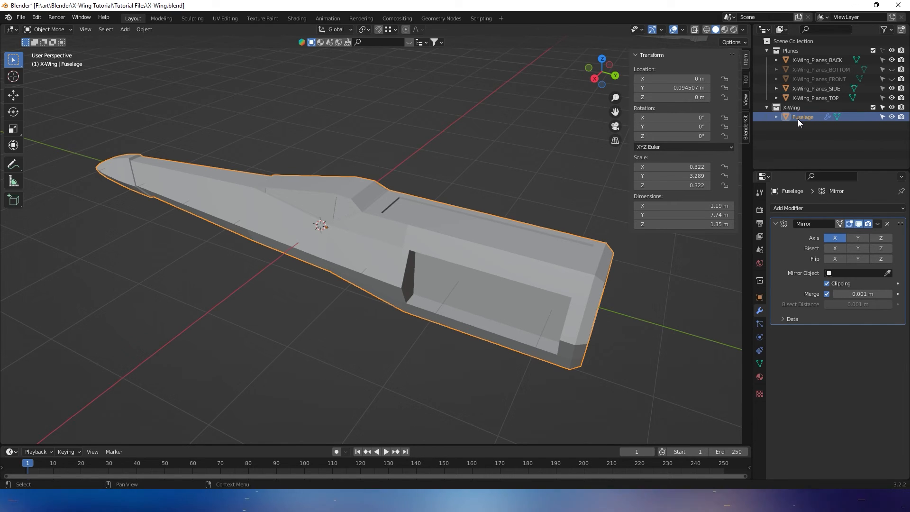
pyautogui.click(516, 162)
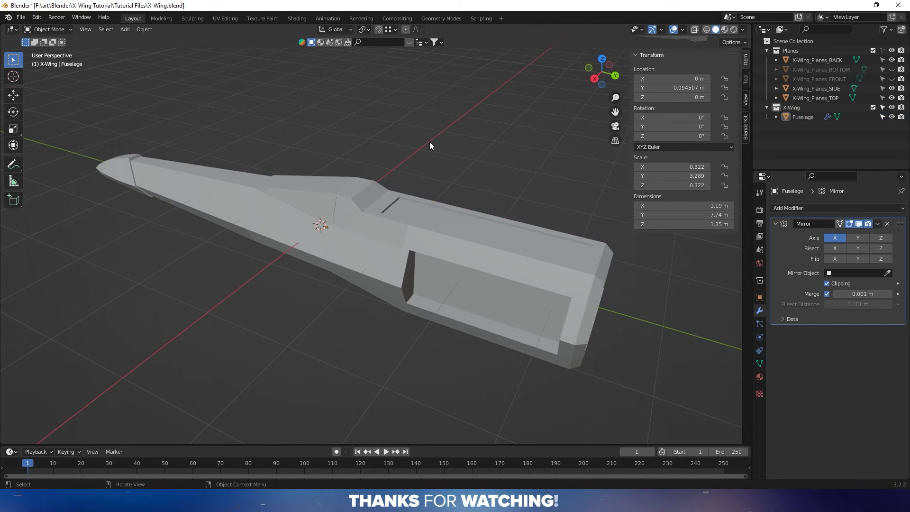
# Select the fuselage and apply smooth shading to it.
pyautogui.moveTo(425, 154); pyautogui.dragTo(412, 205, button='middle')
pyautogui.scroll(4, 410, 207)
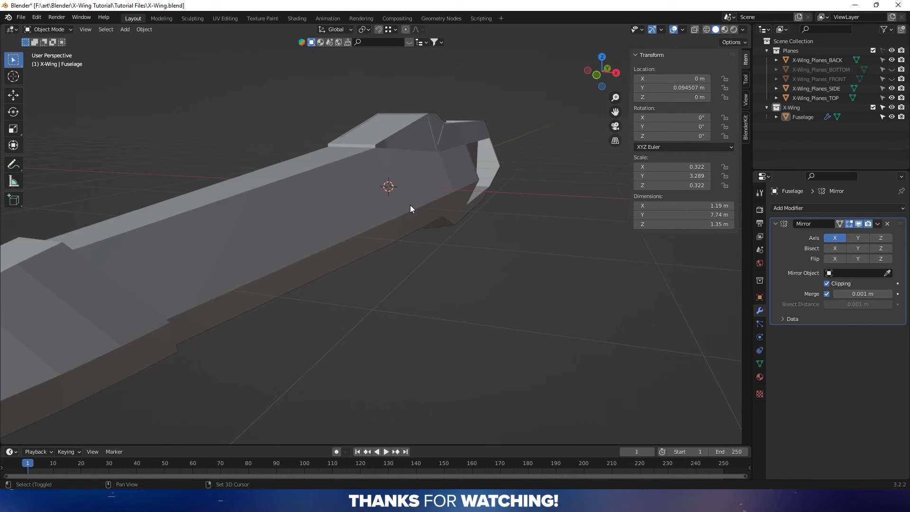
pyautogui.scroll(-3, 459, 200)
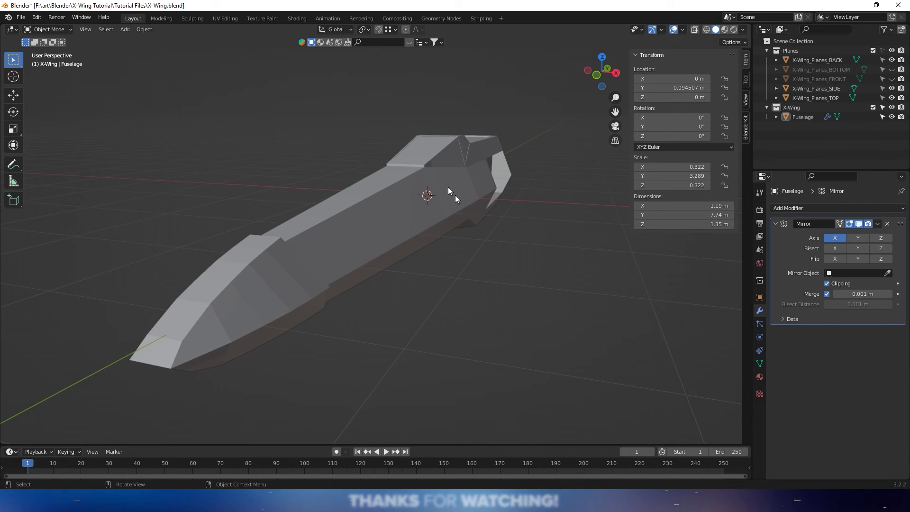
pyautogui.click(413, 162)
pyautogui.rightClick(424, 237)
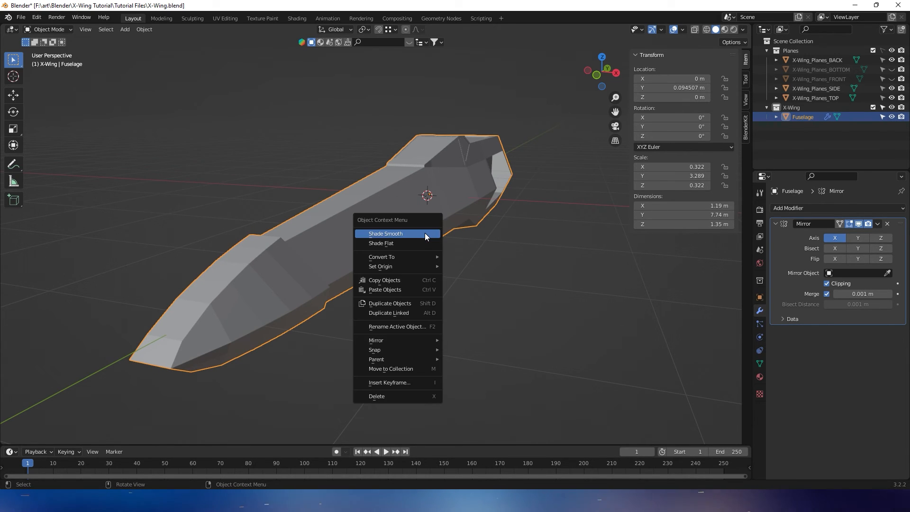
pyautogui.click(408, 236)
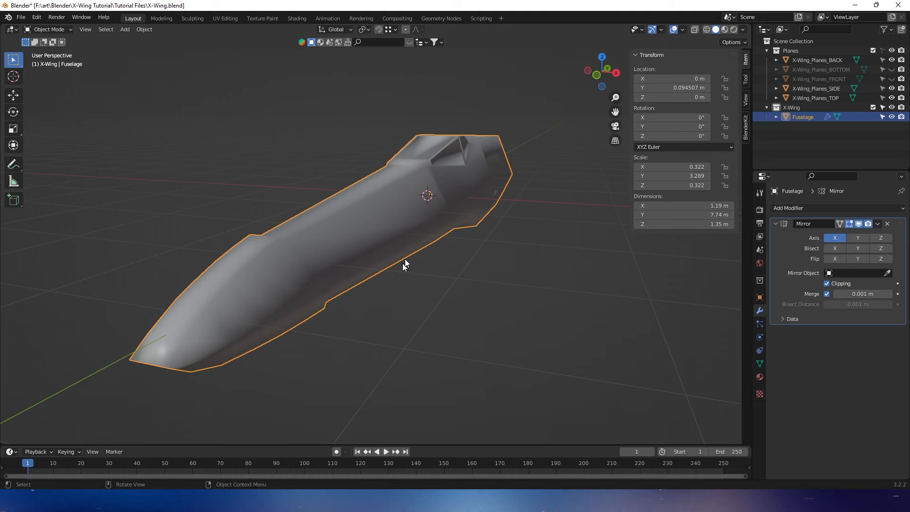
# Enable Auto Smooth in the fuselage mesh's normals settings.
pyautogui.click(758, 362)
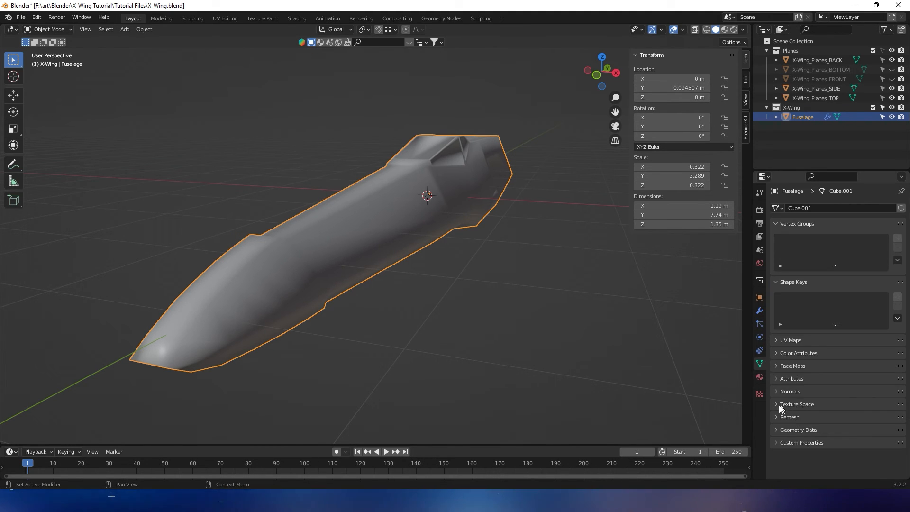
pyautogui.click(775, 391)
pyautogui.click(825, 405)
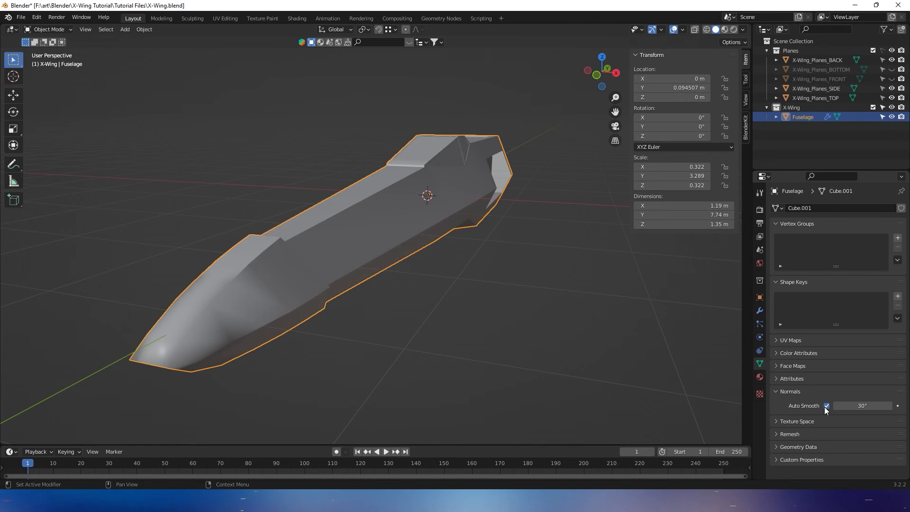
# Enter Edit Mode on the fuselage and select the edges along the lower border of the cockpit windows.
pyautogui.moveTo(609, 312); pyautogui.dragTo(670, 297, button='middle')
pyautogui.moveTo(590, 289); pyautogui.dragTo(496, 298, button='middle')
pyautogui.scroll(3, 514, 298)
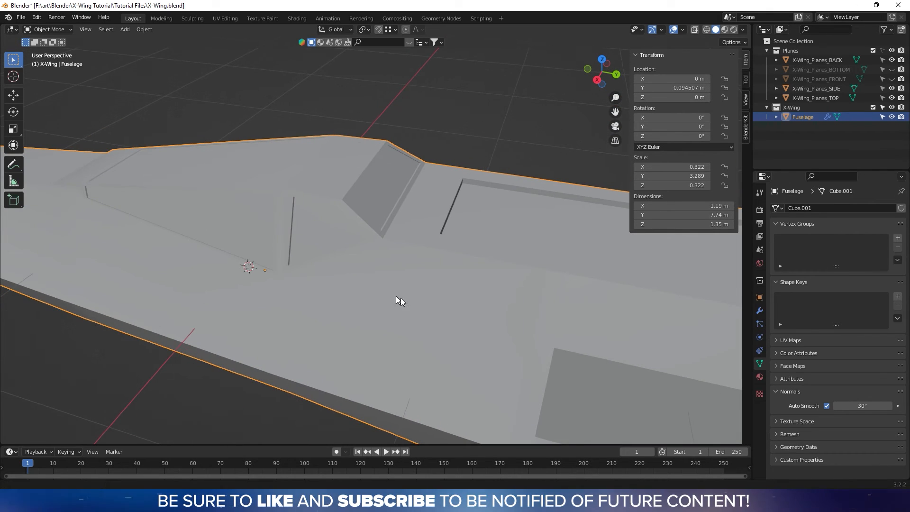
pyautogui.moveTo(401, 298); pyautogui.dragTo(445, 297, button='middle')
pyautogui.press('Tab')
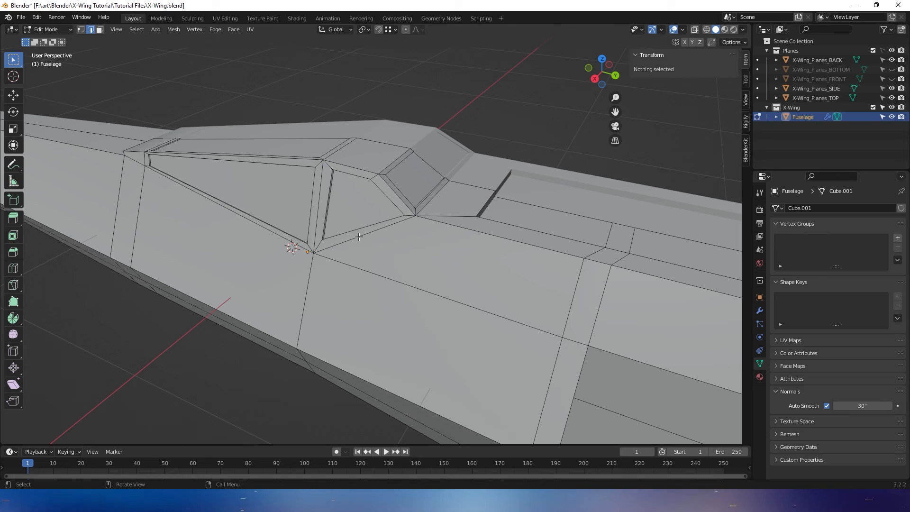
pyautogui.click(356, 236)
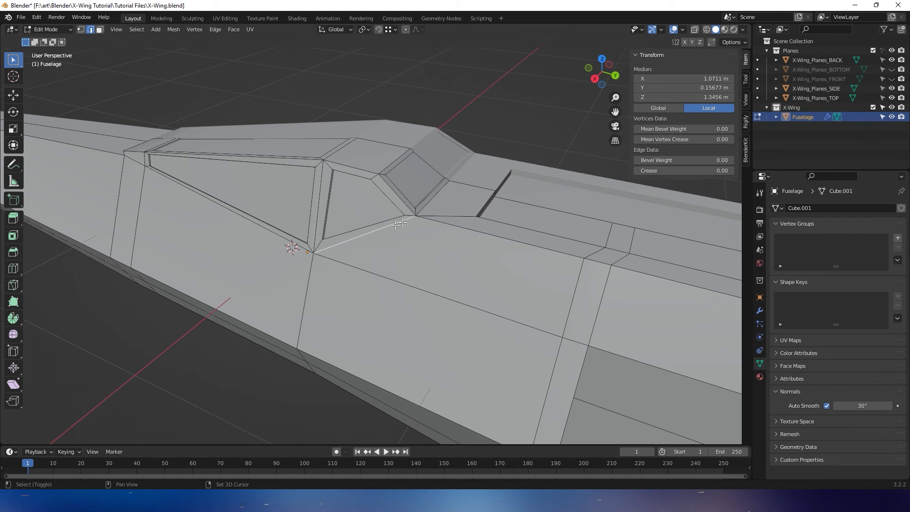
pyautogui.keyDown('shift'); pyautogui.click(426, 206); pyautogui.keyUp('shift')
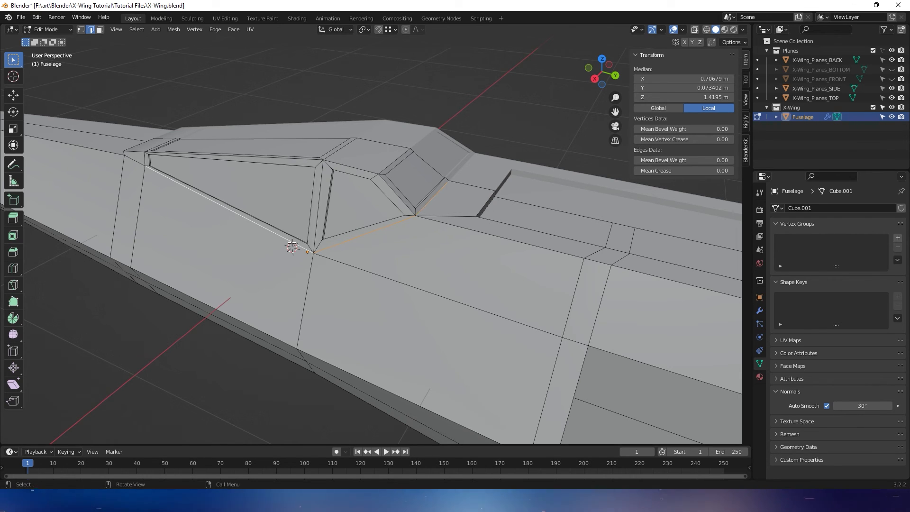
pyautogui.moveTo(292, 245); pyautogui.dragTo(445, 209, button='middle')
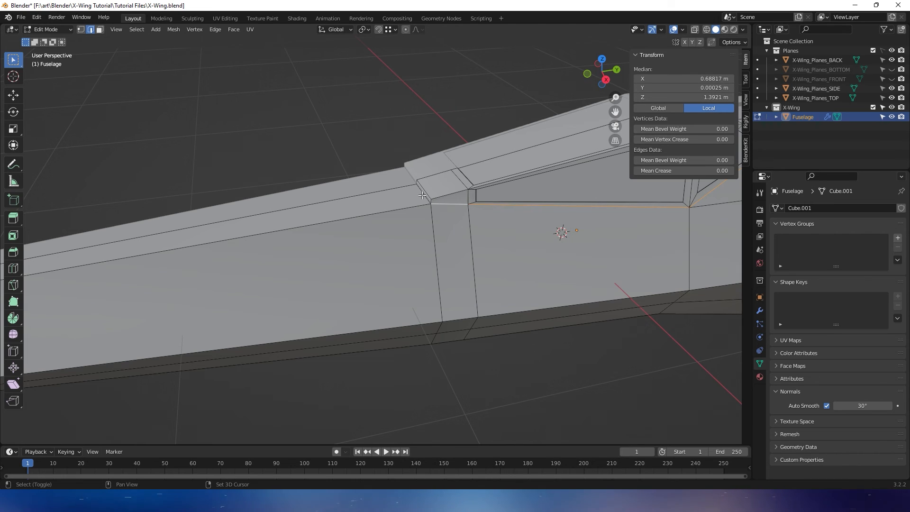
pyautogui.scroll(-1, 273, 213)
pyautogui.keyDown('shift'); pyautogui.moveTo(274, 213); pyautogui.dragTo(376, 181, button='middle'); pyautogui.keyUp('shift')
pyautogui.keyDown('shift'); pyautogui.moveTo(274, 192); pyautogui.dragTo(356, 184, button='middle'); pyautogui.keyUp('shift')
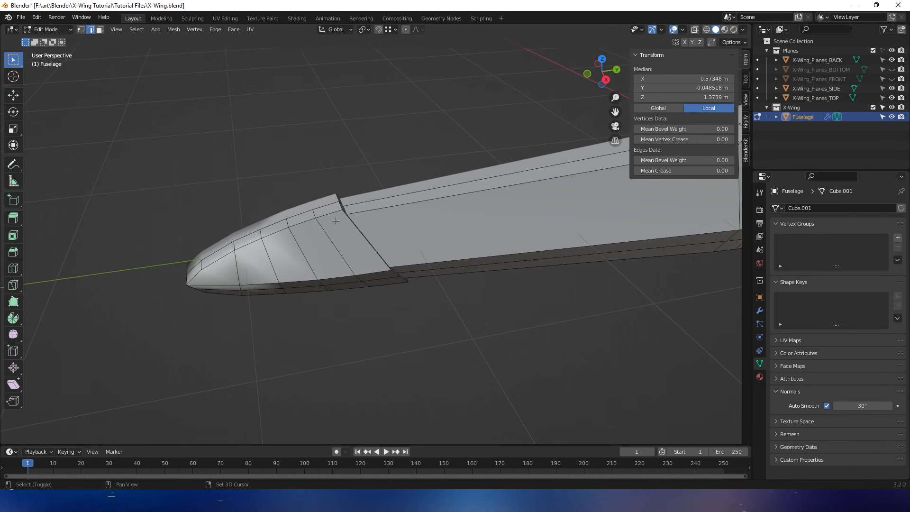
# Add the edge paths along the nose's upper side, lower side and underside to the selection and mark all selected edges sharp.
pyautogui.click(331, 214)
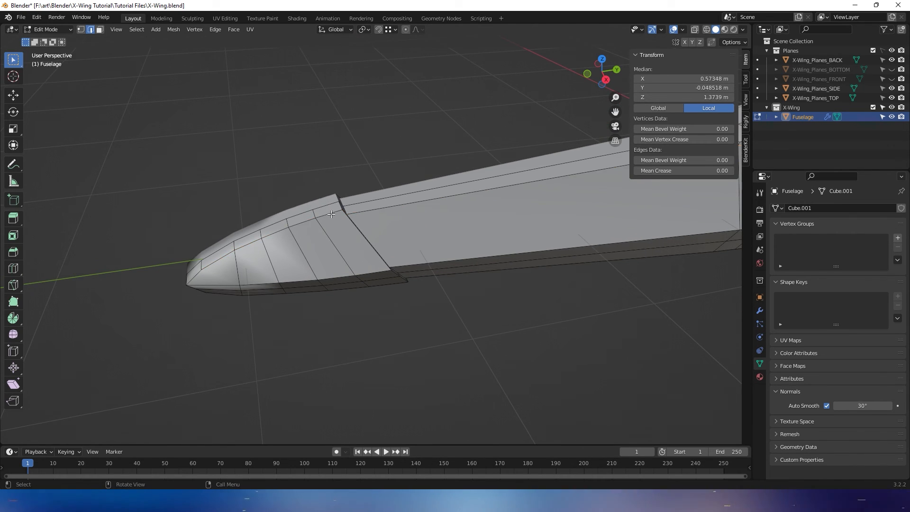
pyautogui.keyDown('ctrl'); pyautogui.click(198, 274); pyautogui.keyUp('ctrl')
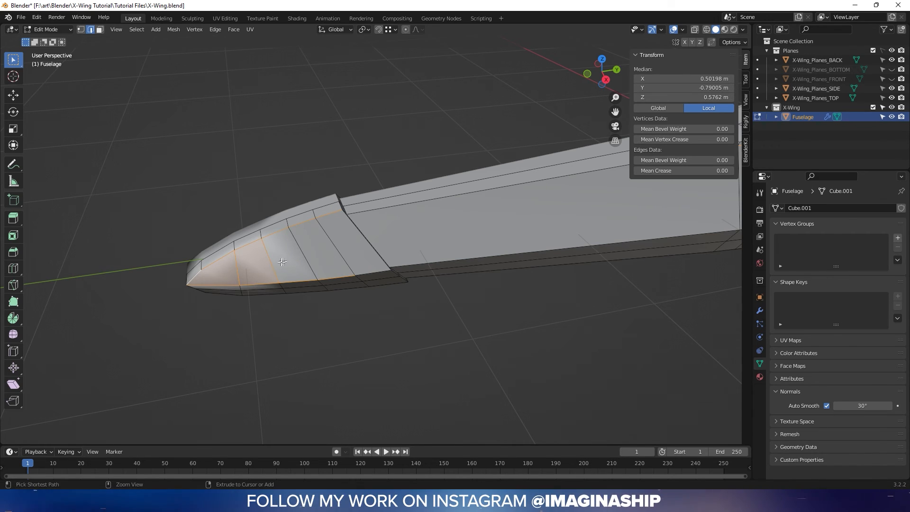
pyautogui.moveTo(250, 269); pyautogui.dragTo(260, 266, button='middle')
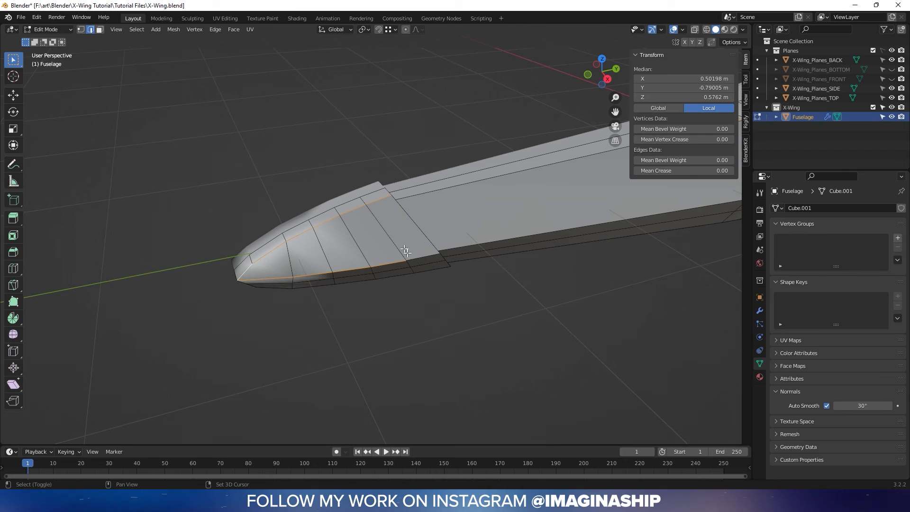
pyautogui.moveTo(414, 256); pyautogui.dragTo(457, 203, button='middle')
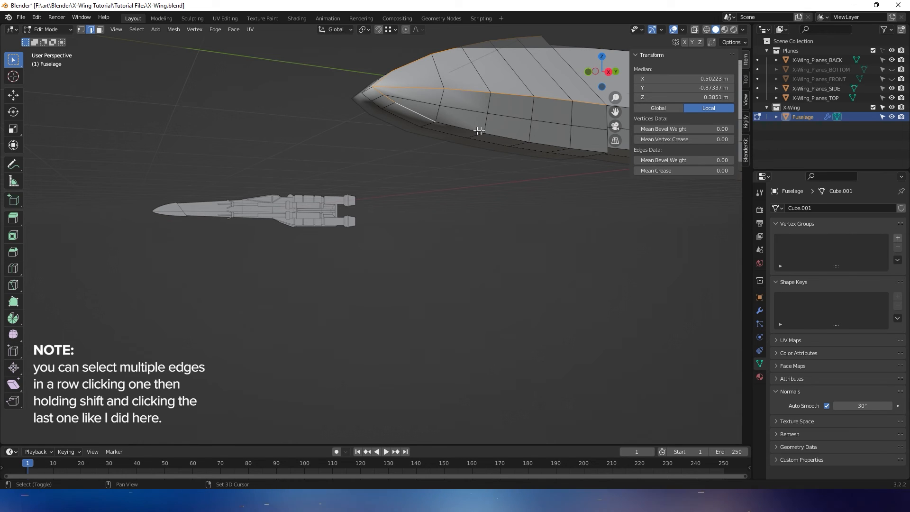
pyautogui.keyDown('ctrl'); pyautogui.click(587, 142); pyautogui.keyUp('ctrl')
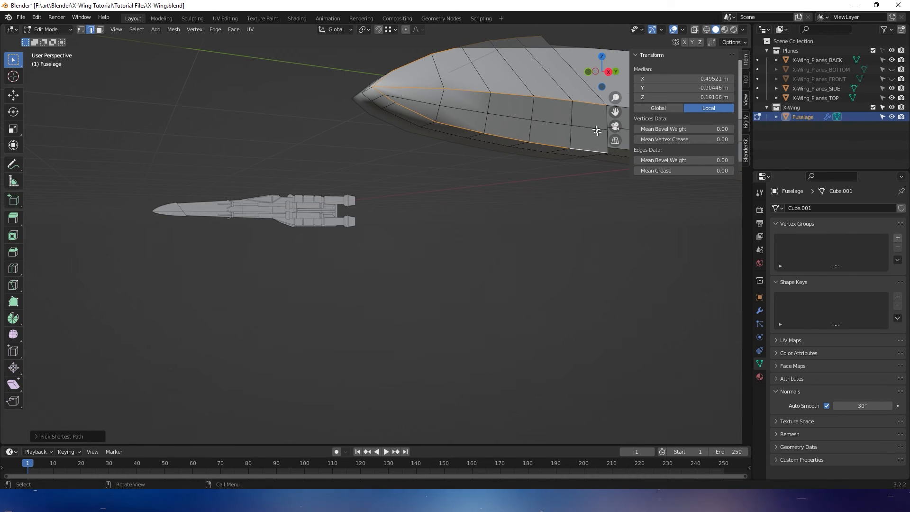
pyautogui.moveTo(595, 127); pyautogui.dragTo(532, 149, button='middle')
pyautogui.rightClick(538, 159)
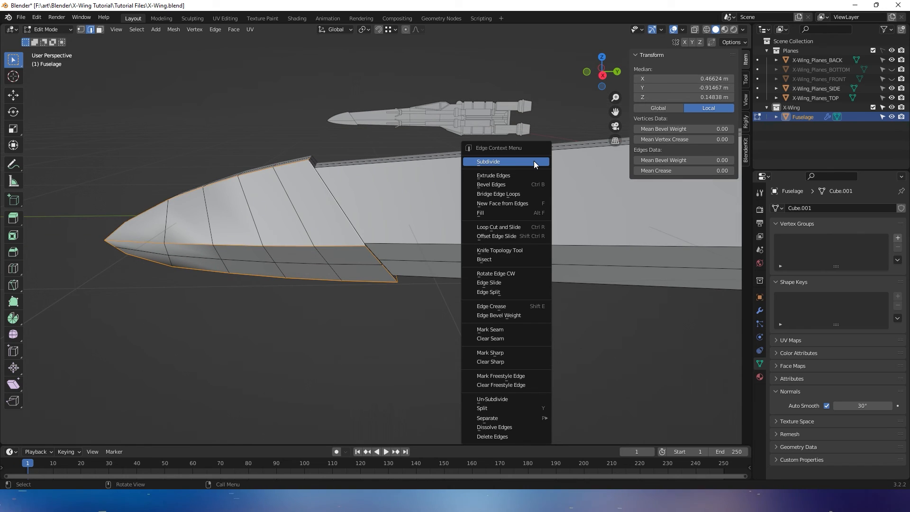
pyautogui.click(515, 353)
# Check the fuselage shading in Object Mode and examine the marked sharp edges on the nose and body from several angles.
pyautogui.press('Tab')
pyautogui.moveTo(473, 282); pyautogui.dragTo(431, 294, button='middle')
pyautogui.scroll(3, 449, 313)
pyautogui.press('Tab')
pyautogui.press('Tab')
pyautogui.press('Tab')
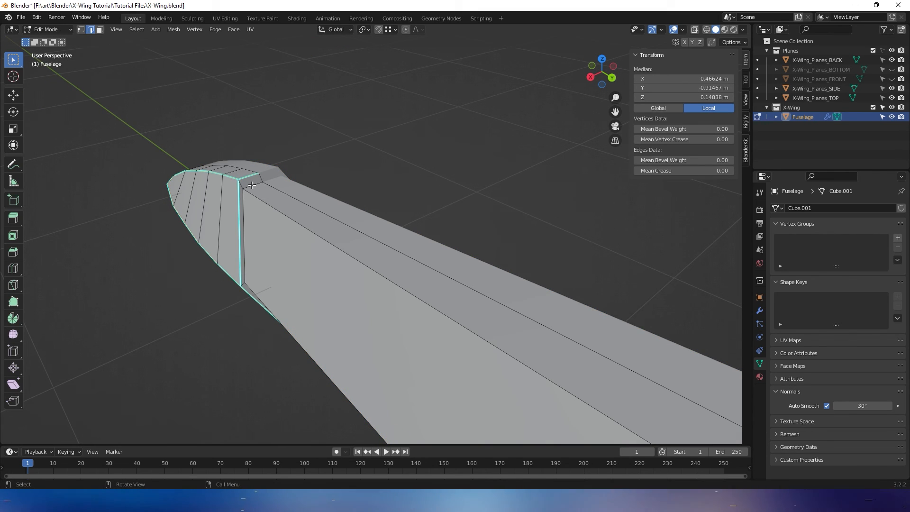
pyautogui.moveTo(256, 188); pyautogui.dragTo(280, 182, button='middle')
pyautogui.scroll(-2, 279, 182)
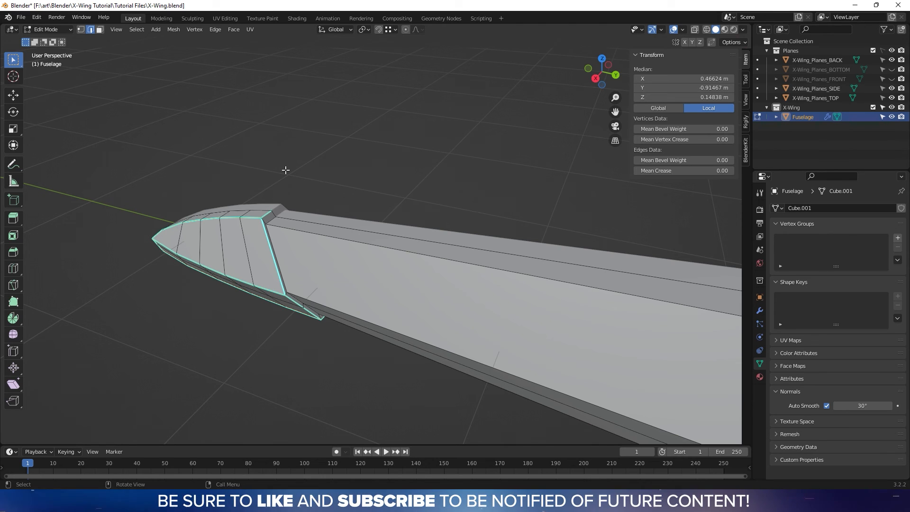
pyautogui.moveTo(374, 175); pyautogui.dragTo(397, 161, button='middle')
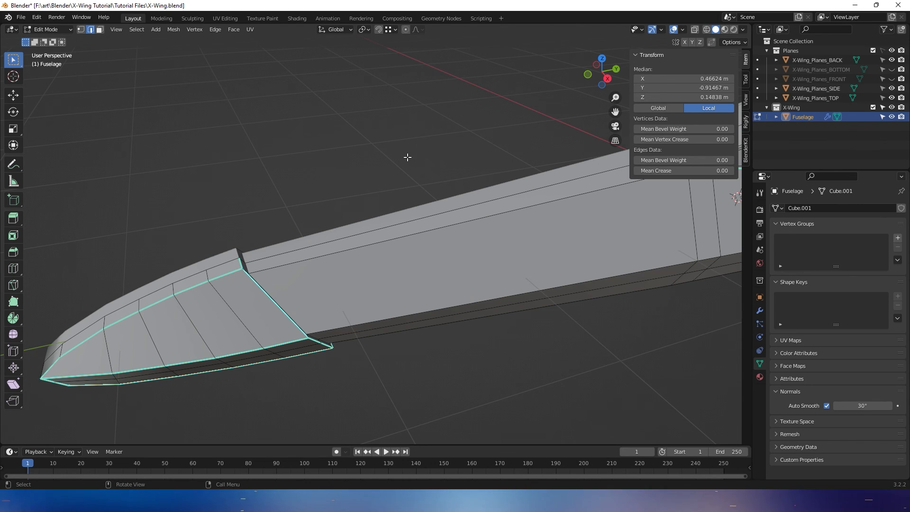
pyautogui.moveTo(406, 155); pyautogui.dragTo(436, 152, button='middle')
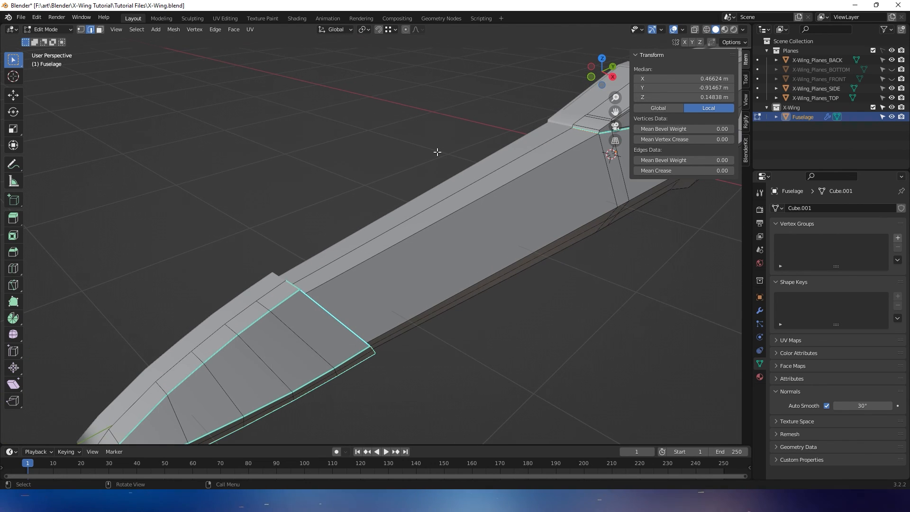
pyautogui.scroll(-2, 476, 200)
pyautogui.moveTo(475, 200); pyautogui.dragTo(447, 241, button='middle')
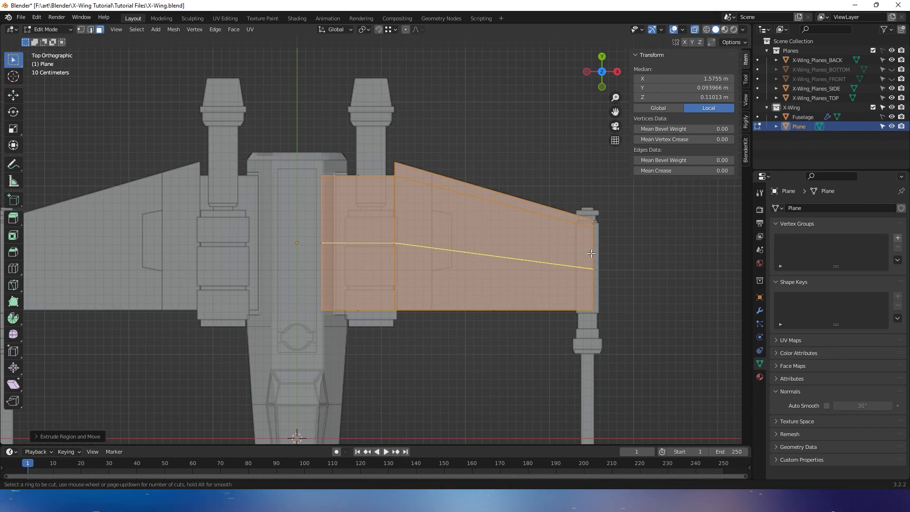
# Add loop cuts along the span of the wing plane and across its outer section, following the top-view reference panel lines.
pyautogui.click(444, 212)
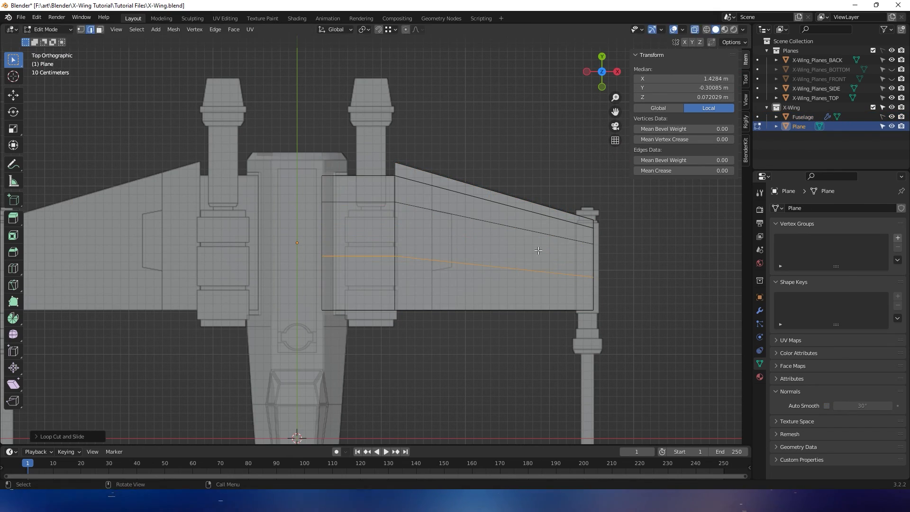
pyautogui.hotkey('ctrl', 'r')
pyautogui.click(436, 312)
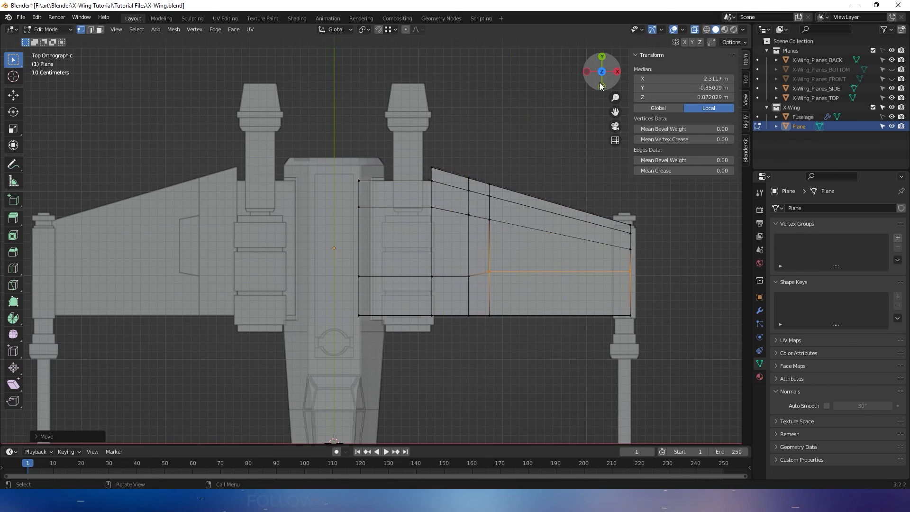
# Select the inner wing faces around the engine and the adjoining panel in the top view.
pyautogui.click(601, 85)
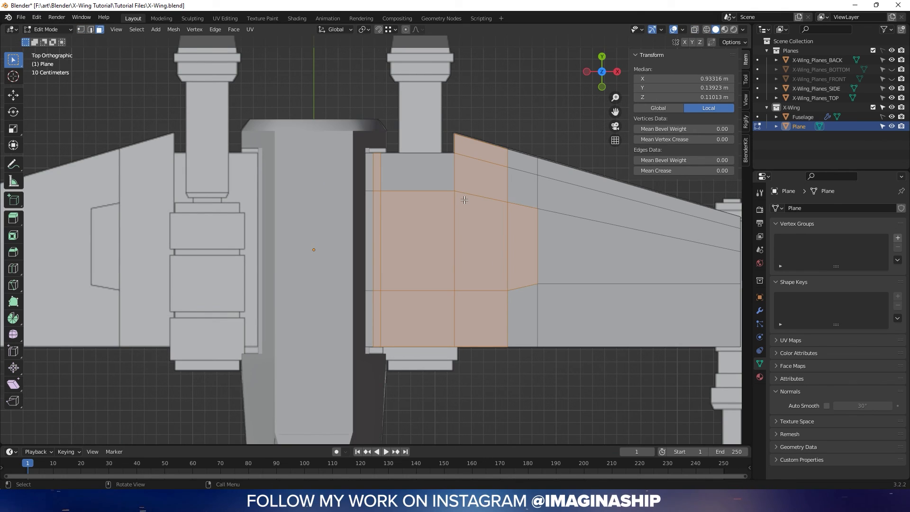
pyautogui.keyDown('shift'); pyautogui.moveTo(446, 147); pyautogui.dragTo(448, 175, button='middle'); pyautogui.keyUp('shift')
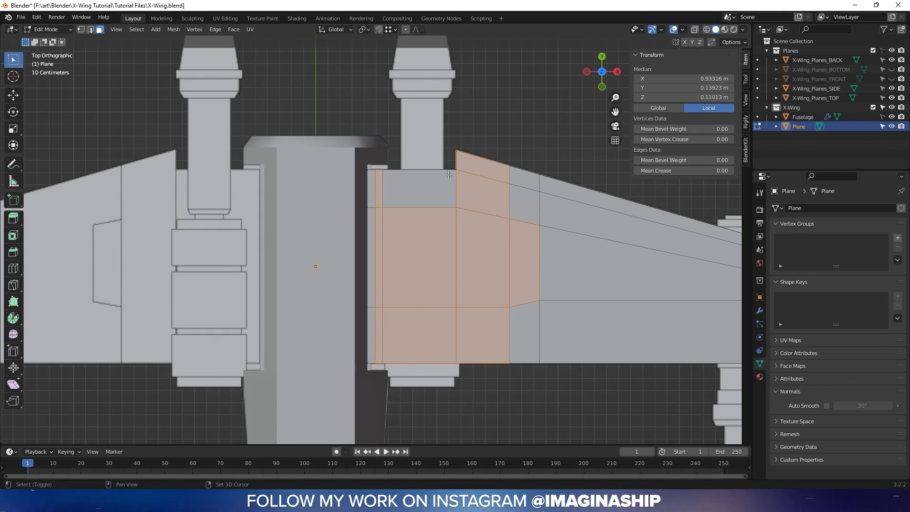